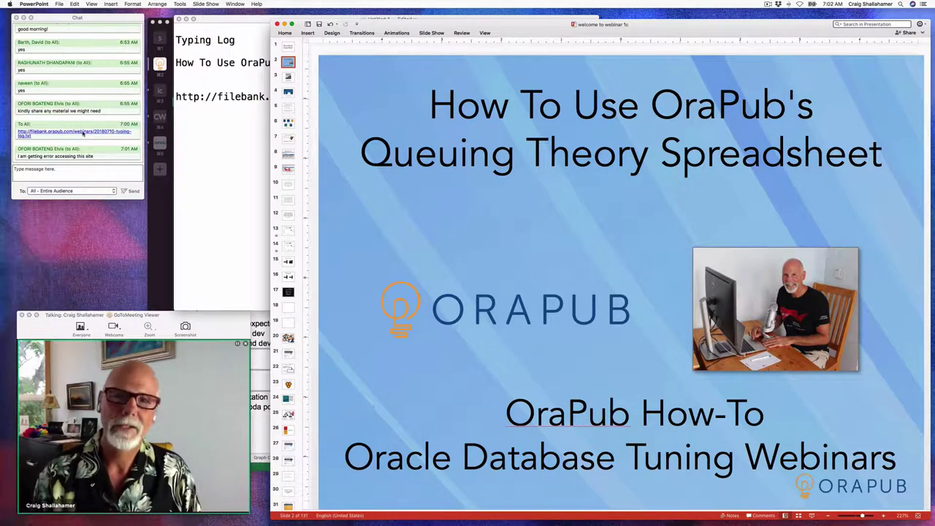
Step: Bring the TextEdit typing log forward and highlight its URL line
click(237, 144)
mouse_move(294, 18)
mouse_down()
mouse_move(391, 17)
mouse_move(271, 35)
mouse_move(290, 35)
mouse_up()
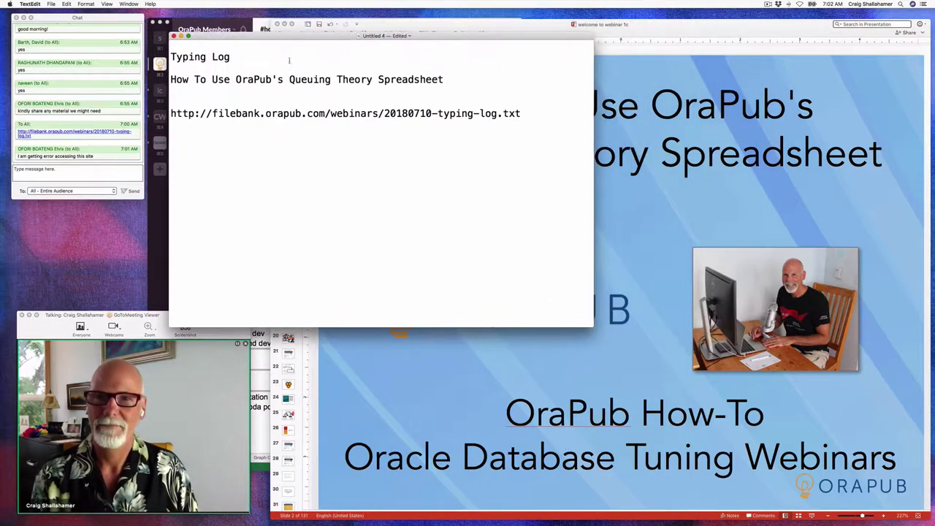
triple_click(381, 113)
drag(521, 113, 171, 113)
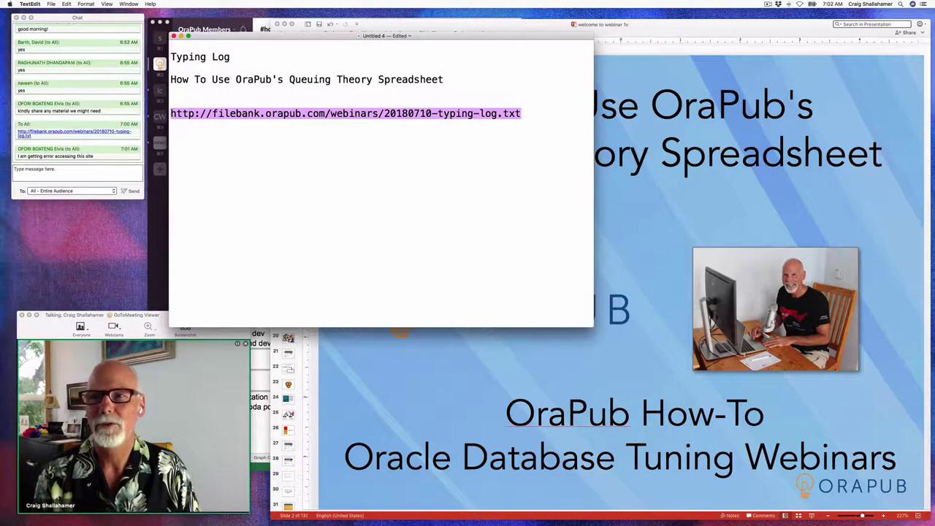
click(213, 121)
Step: Save the typing log as 20180710-typing-log.txt
key(super+s)
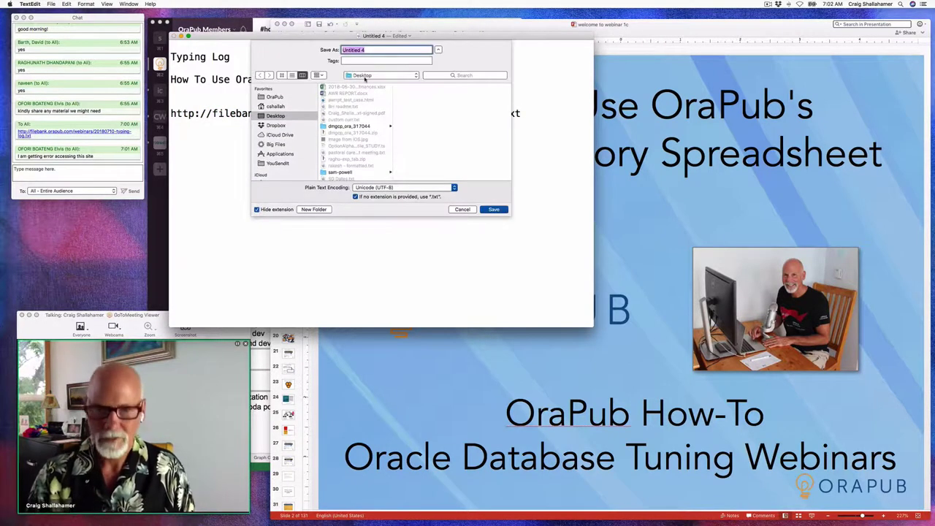
text(typi)
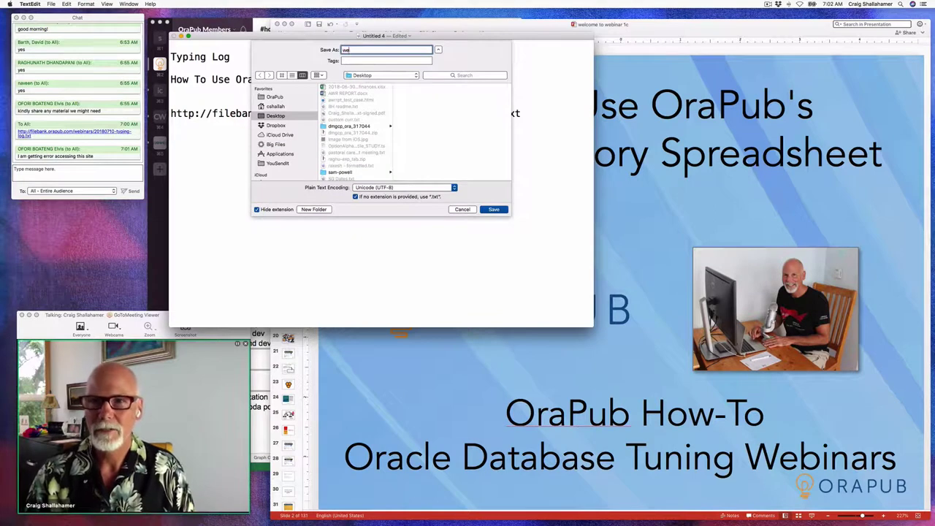
key(BackSpace)
key(BackSpace)
key(BackSpace)
key(BackSpace)
text(201807)
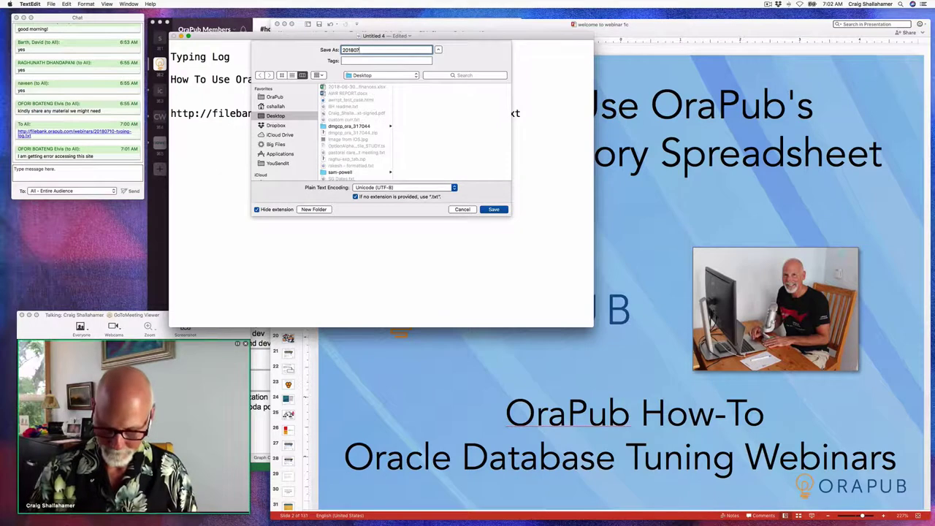
text(10-ty)
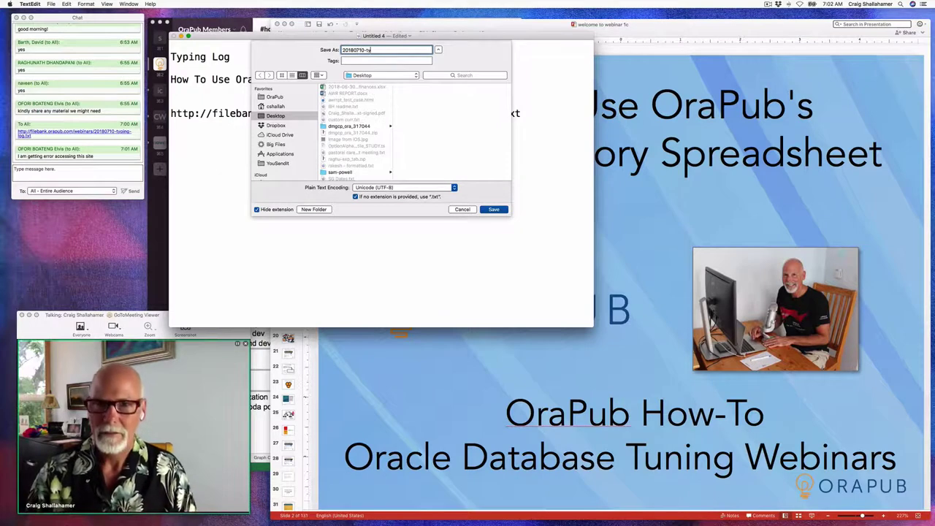
text(ping-log)
key(Return)
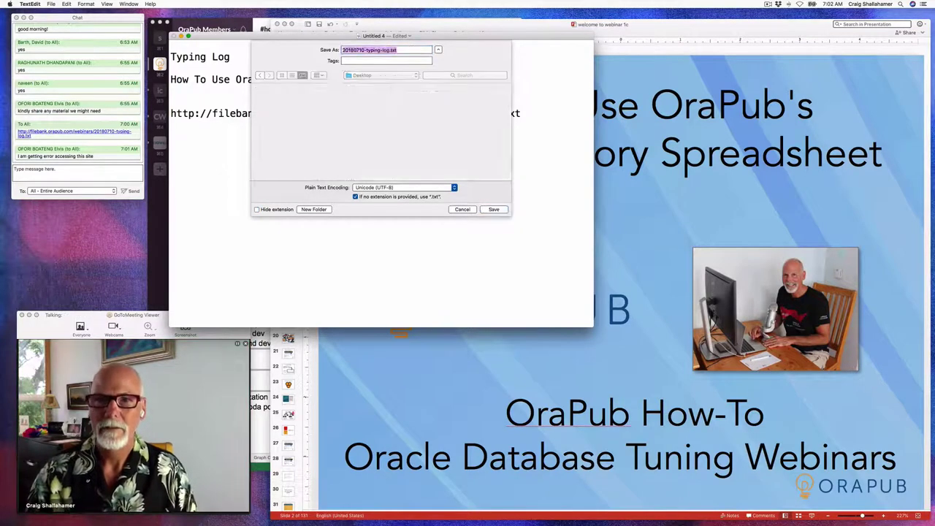
Step: Bring the PowerPoint deck forward and enlarge the chat window to show more messages
click(650, 27)
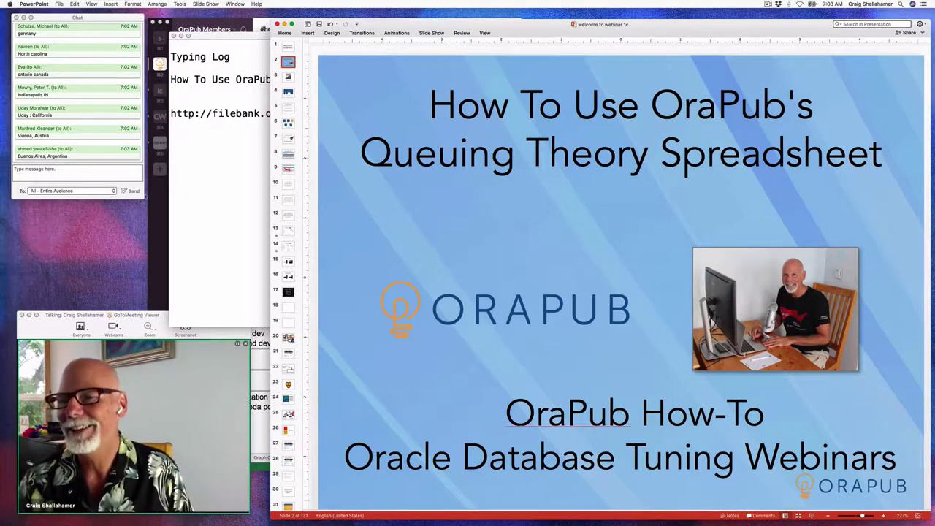
drag(141, 200, 173, 284)
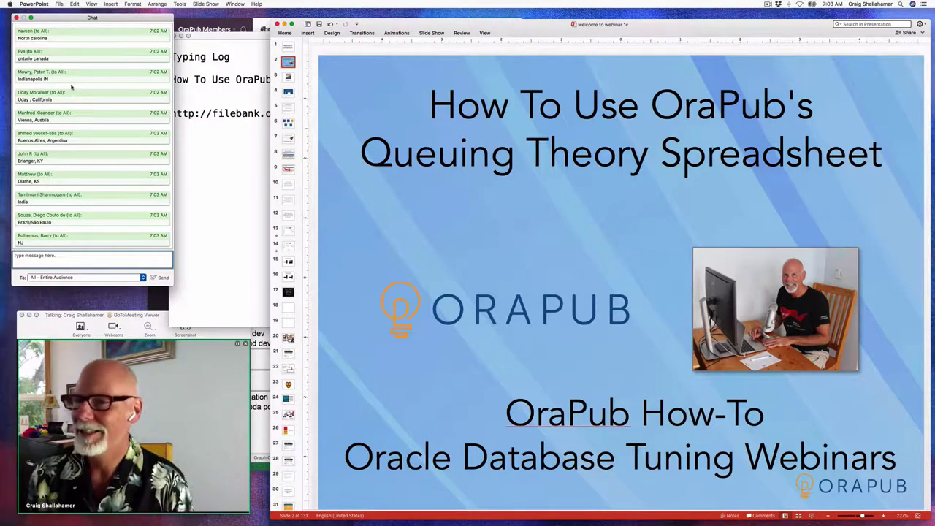
scroll(71, 86, down, 3)
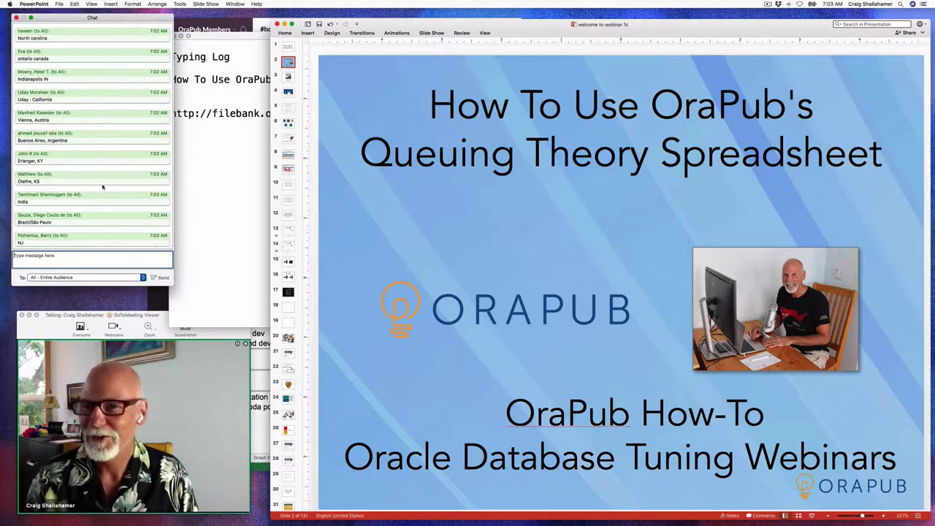
scroll(102, 187, up, 5)
scroll(102, 187, down, 5)
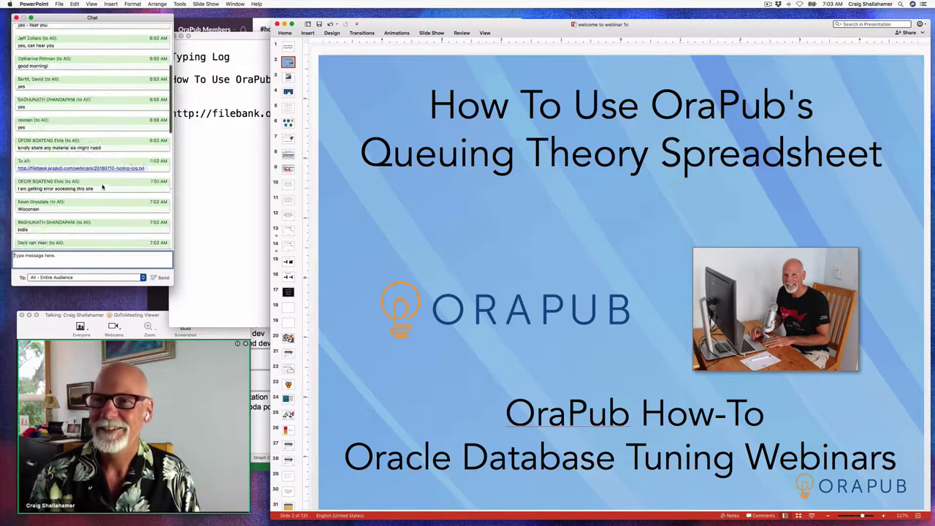
scroll(104, 187, down, 5)
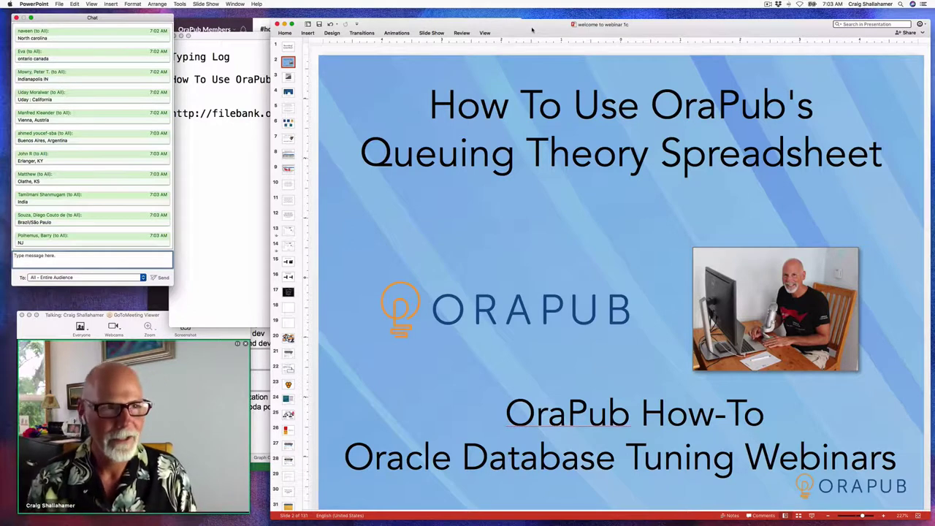
Step: Highlight the two-line slide title, then jump to slide 3, the Oracle Tuning Fastpath promo
drag(531, 30, 523, 22)
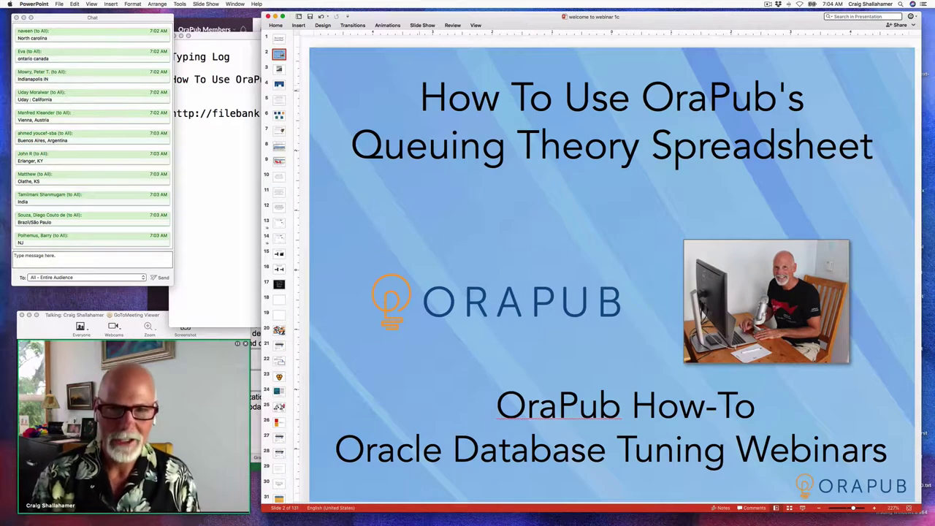
triple_click(424, 91)
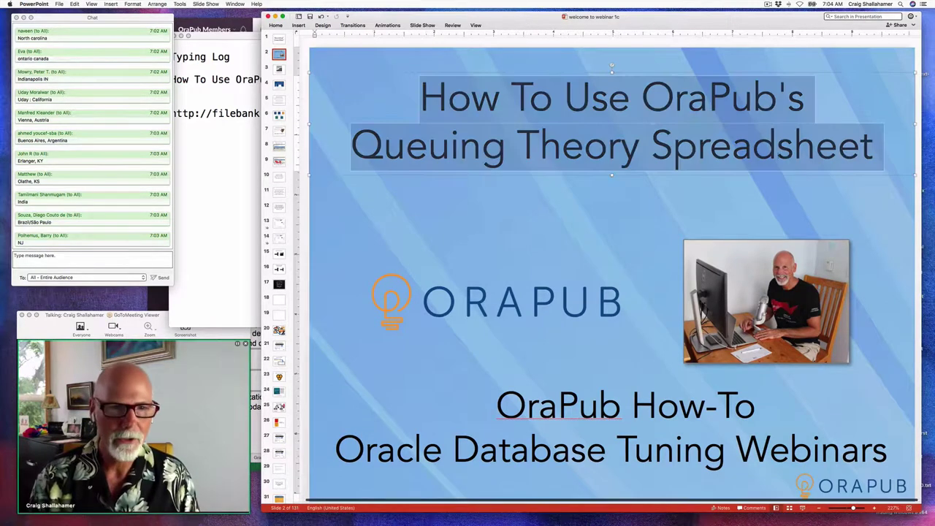
click(390, 193)
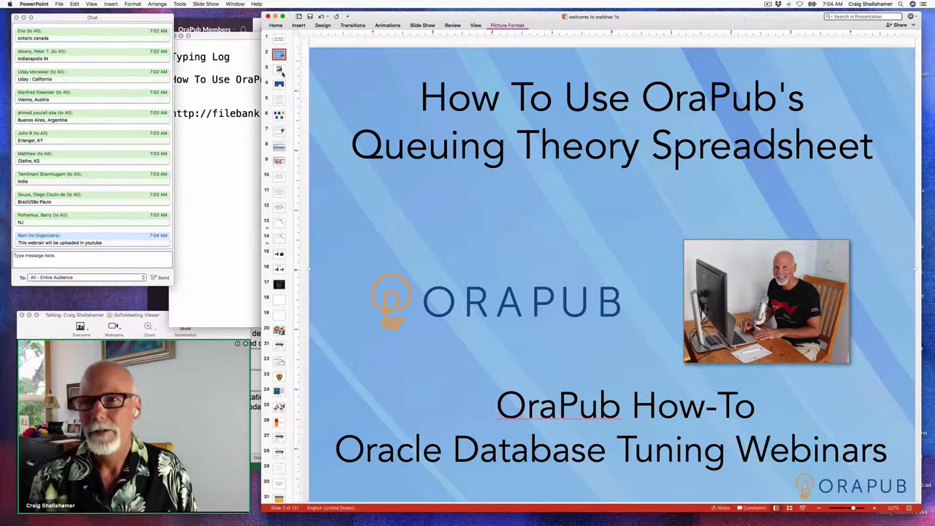
click(281, 70)
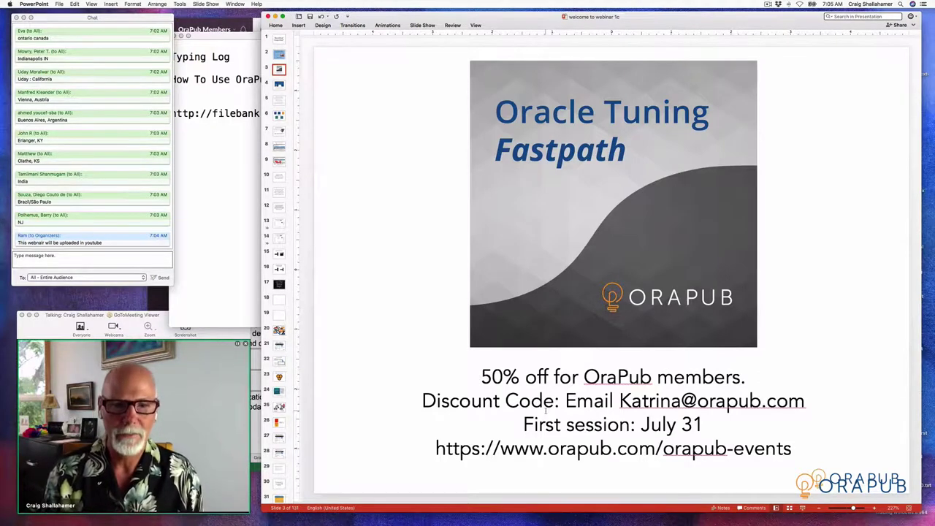
Step: Highlight the 50% off offer, contact e-mail and July 31 date, then advance to slide 4
drag(481, 377, 740, 377)
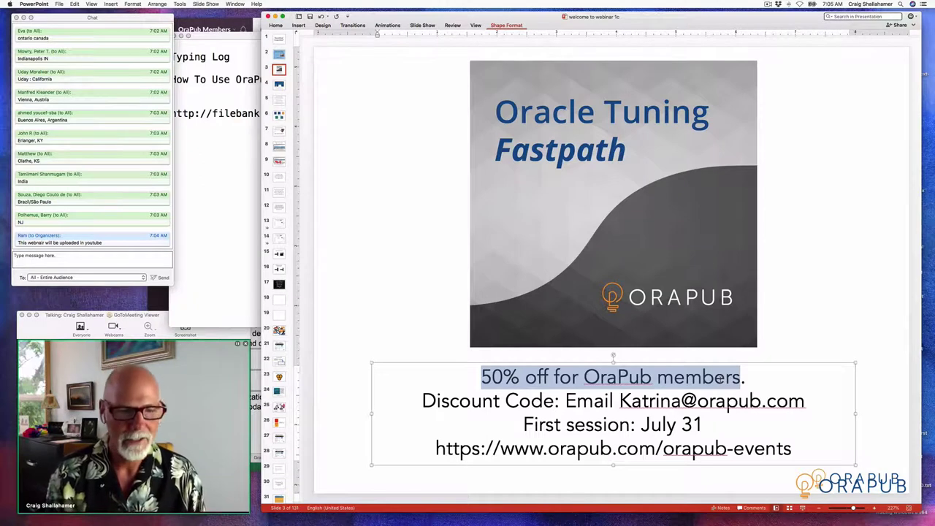
click(739, 377)
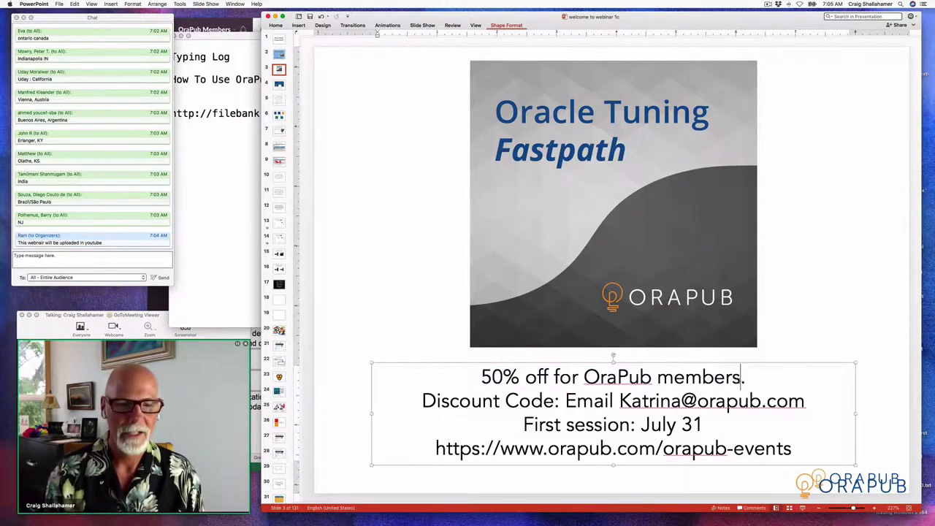
click(337, 390)
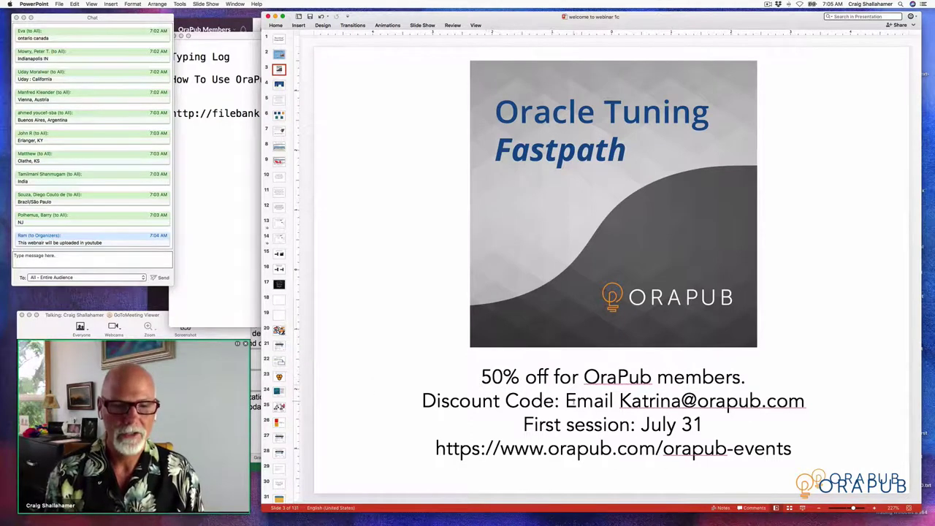
drag(619, 401, 807, 401)
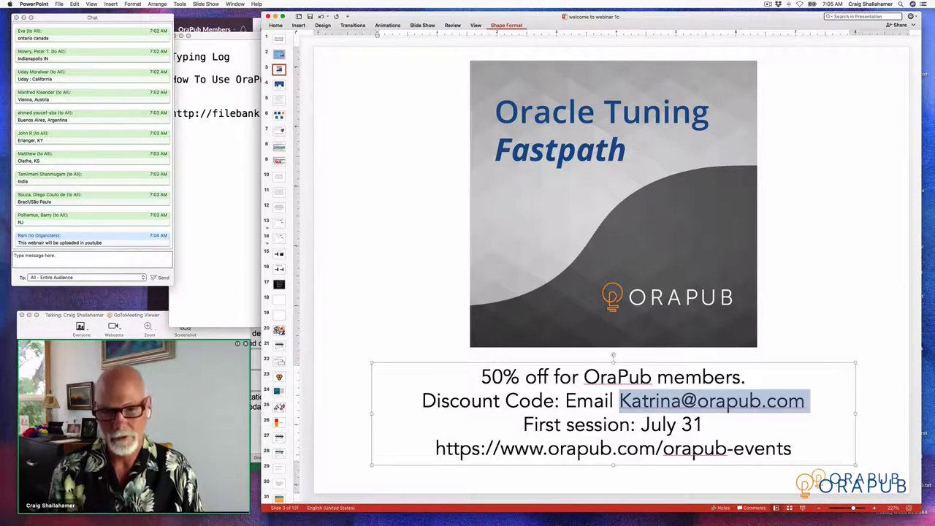
click(702, 425)
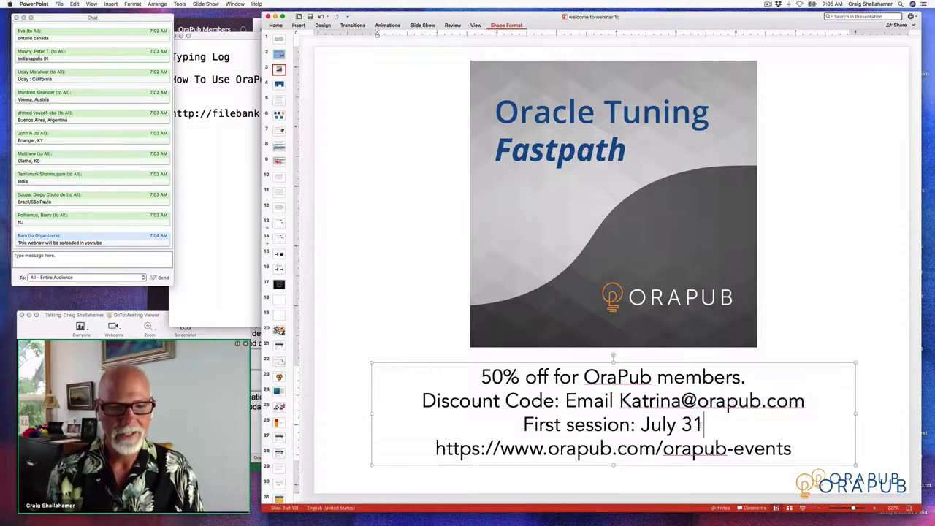
drag(702, 424, 640, 425)
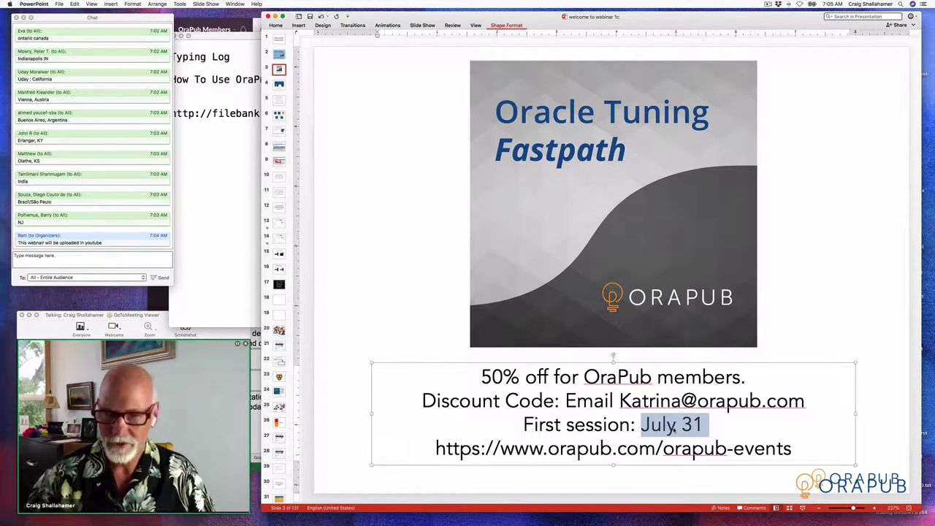
click(647, 471)
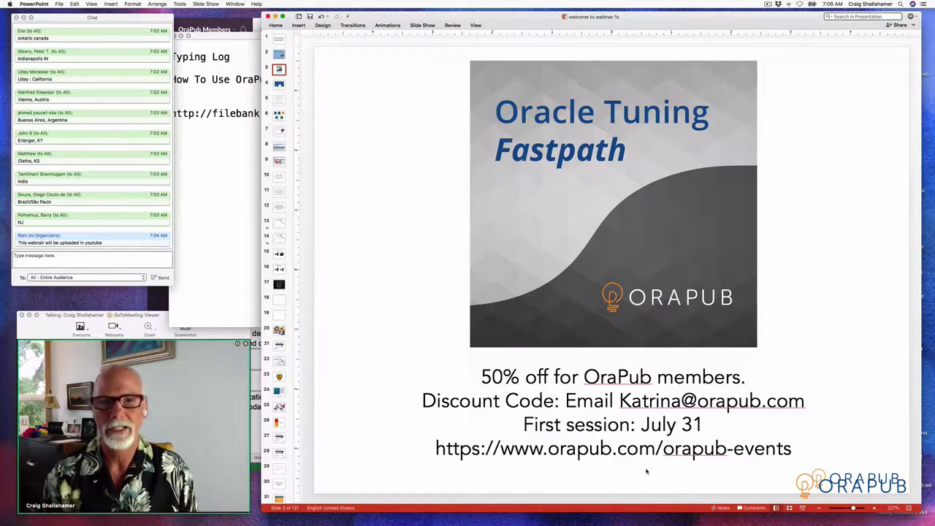
key(Page_Down)
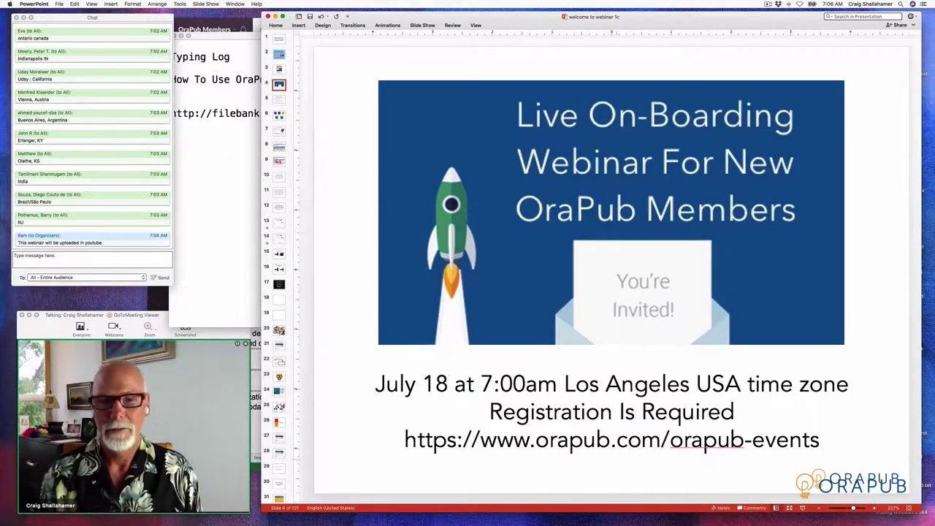
Step: Highlight the July 18 date and orapub-events address, then switch to Safari via Mission Control
click(375, 384)
drag(376, 385, 454, 384)
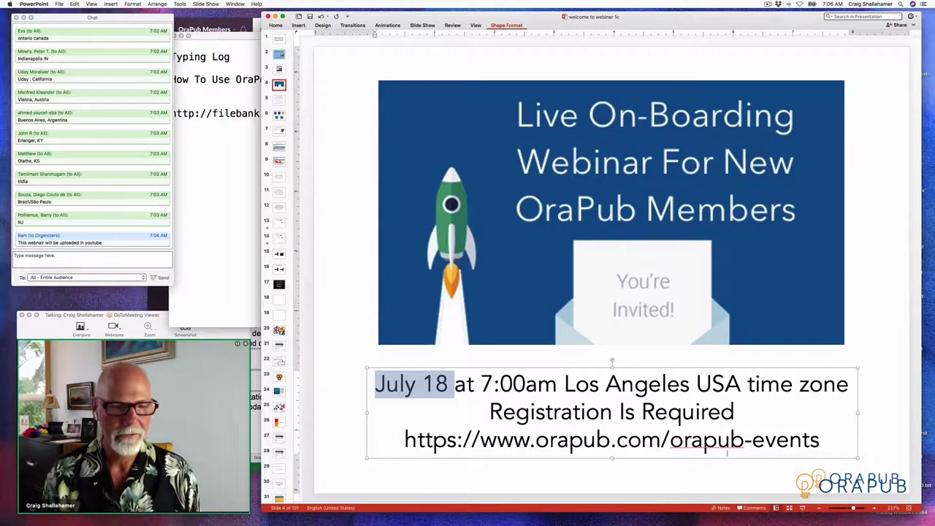
drag(821, 442, 418, 442)
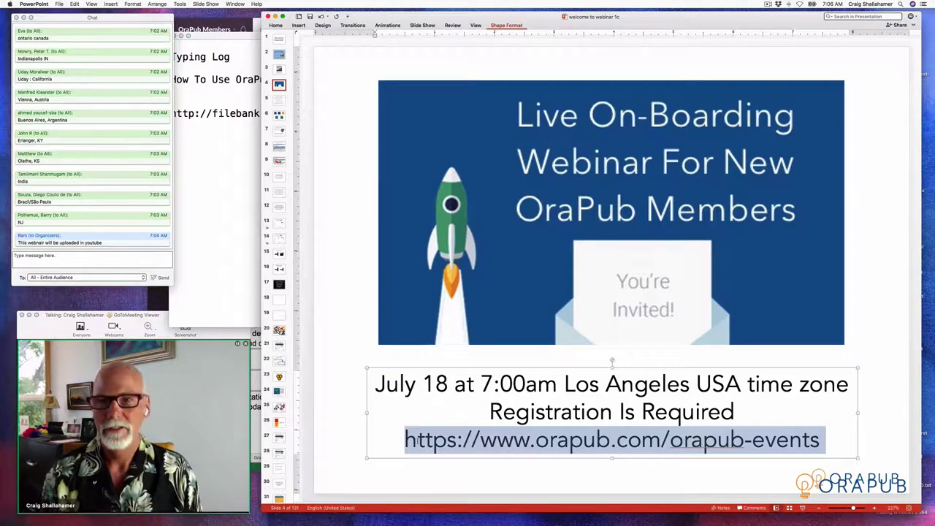
key(ctrl+Up)
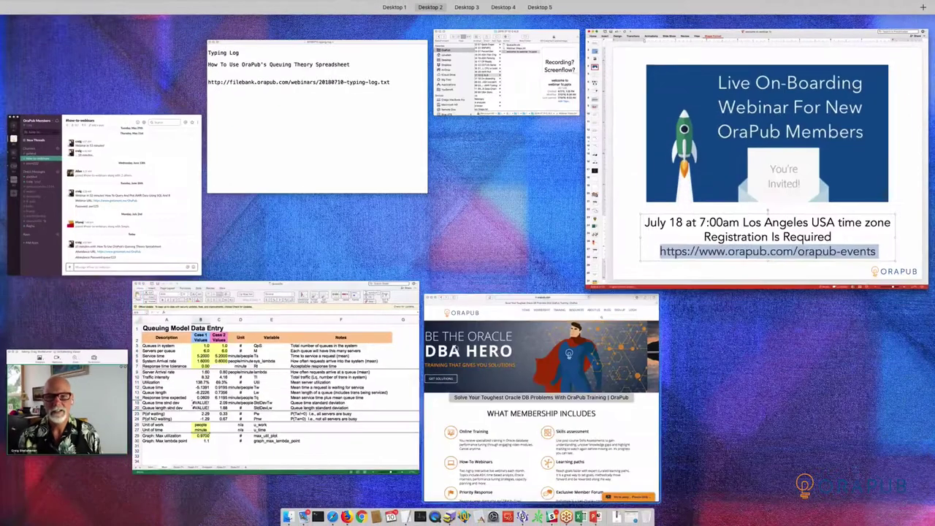
click(461, 347)
mouse_move(582, 114)
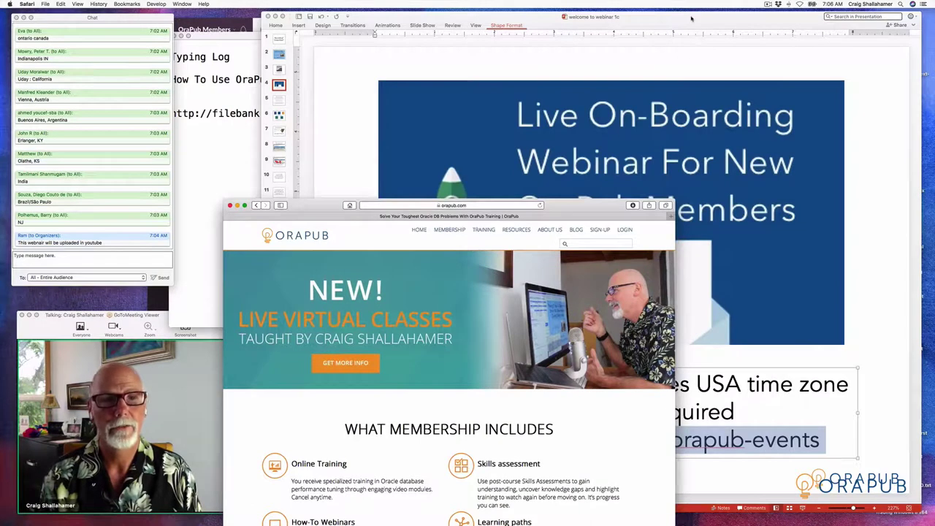
Step: Highlight 'Registration Is Required' on the slide, then bring Safari forward and move it up
click(691, 19)
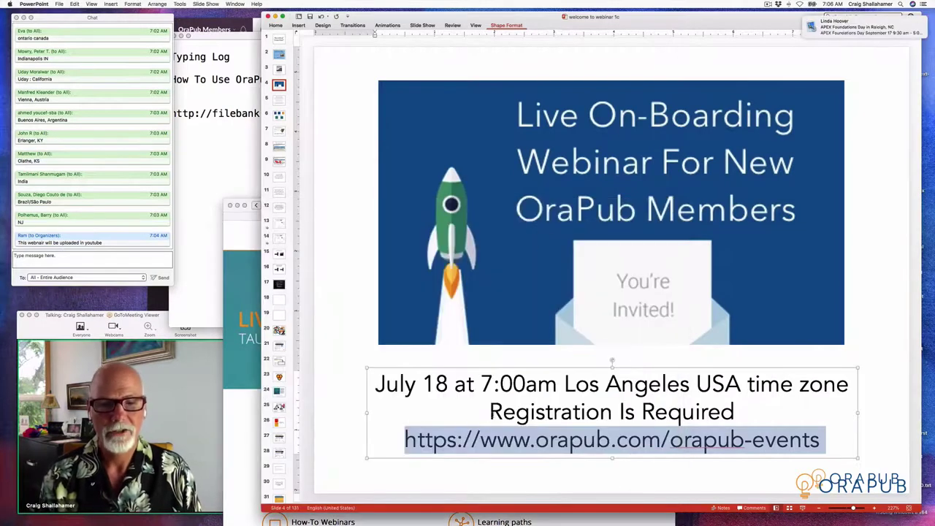
drag(489, 411, 698, 413)
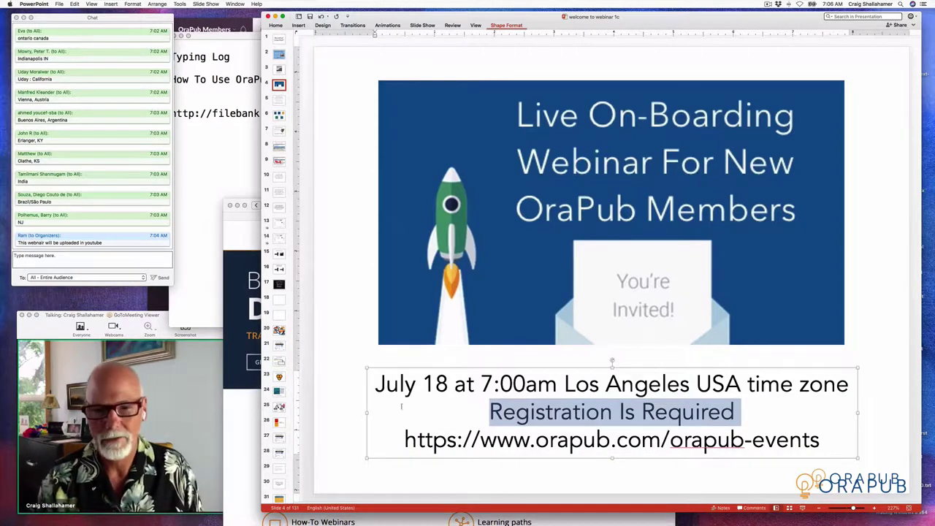
click(381, 482)
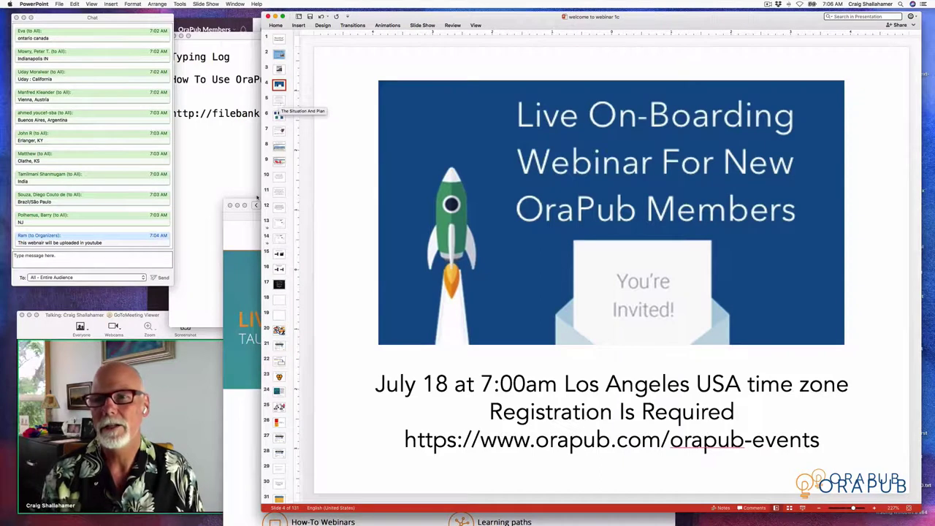
click(248, 222)
drag(299, 210, 307, 34)
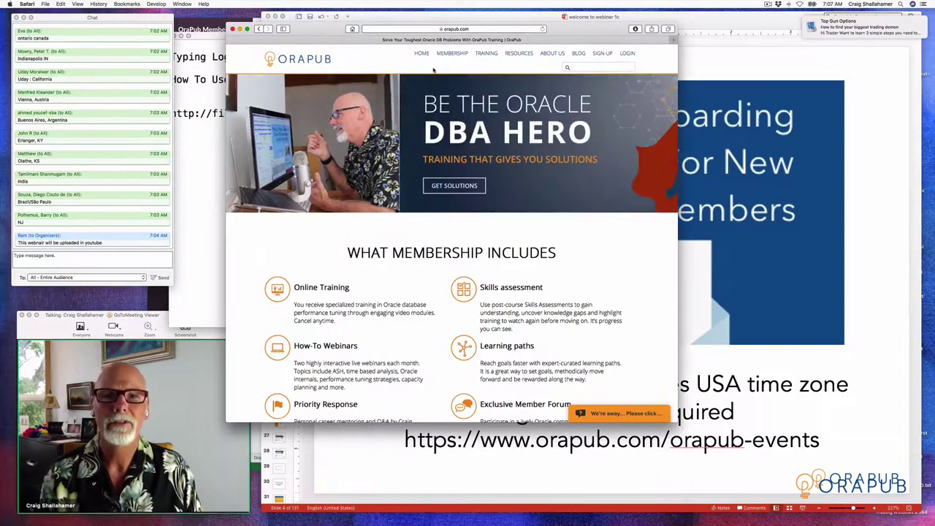
Step: Zoom in the orapub.com page and widen the Safari window to show the full navigation
mouse_move(515, 58)
mouse_move(482, 55)
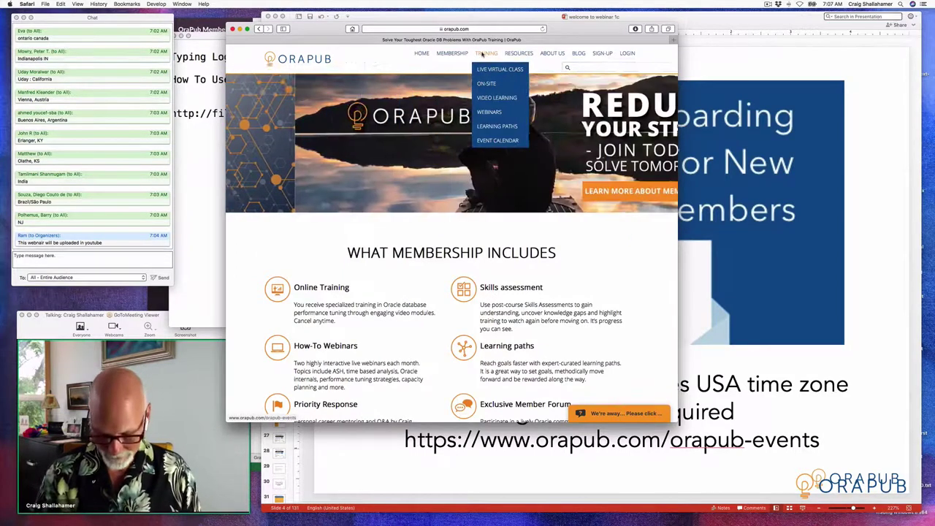
key(super+plus)
key(super+plus)
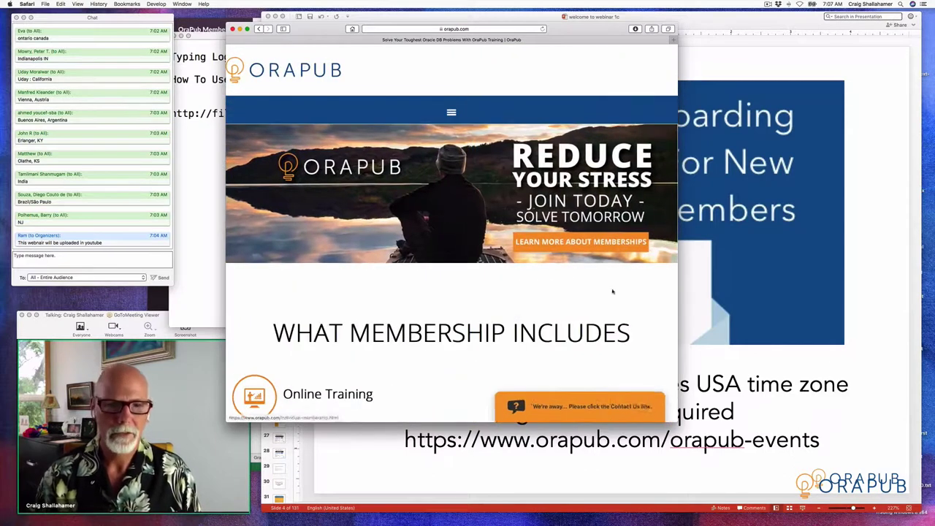
drag(678, 422, 912, 486)
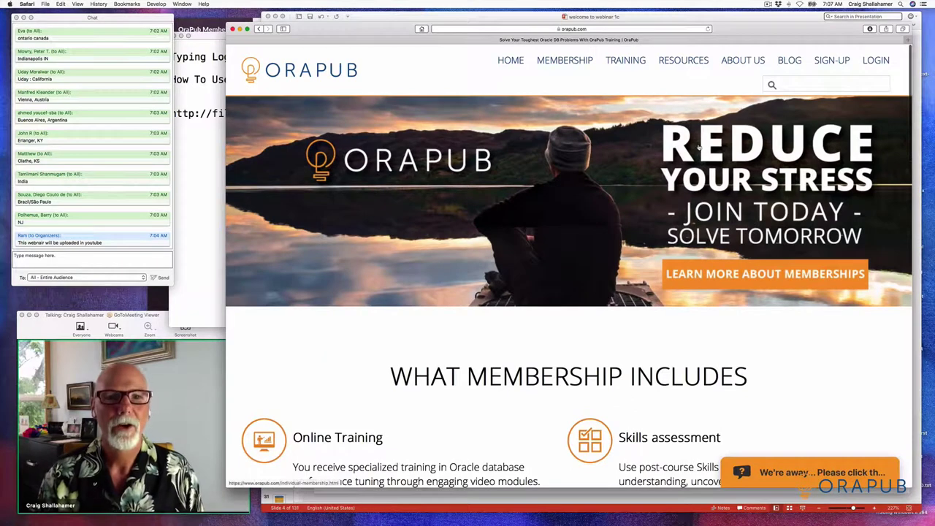
Step: Open Training > Webinars and scroll through the How-To Webinars listing
mouse_move(626, 63)
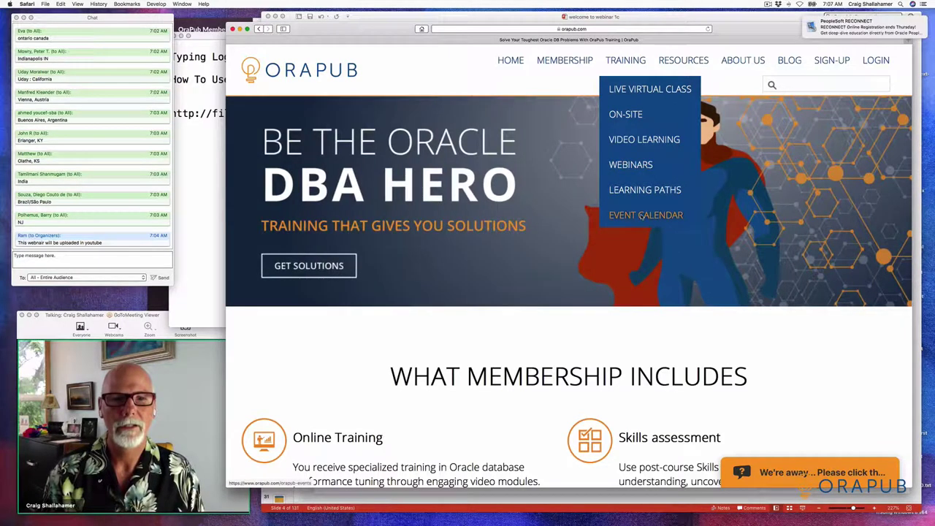
click(632, 165)
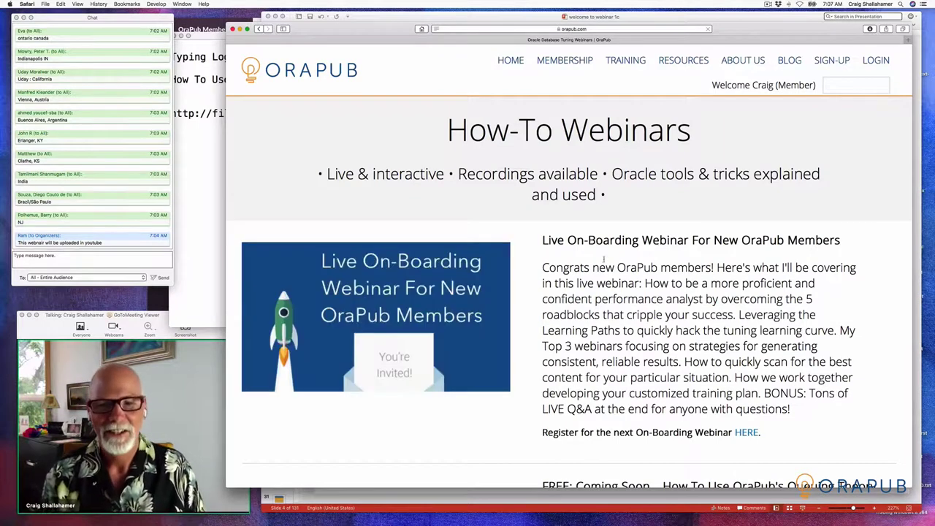
scroll(612, 257, down, 3)
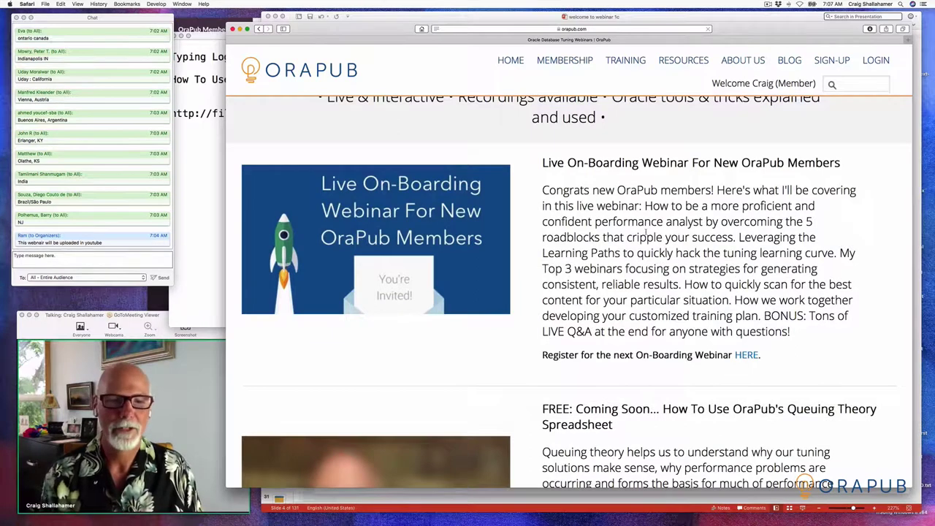
scroll(646, 232, down, 8)
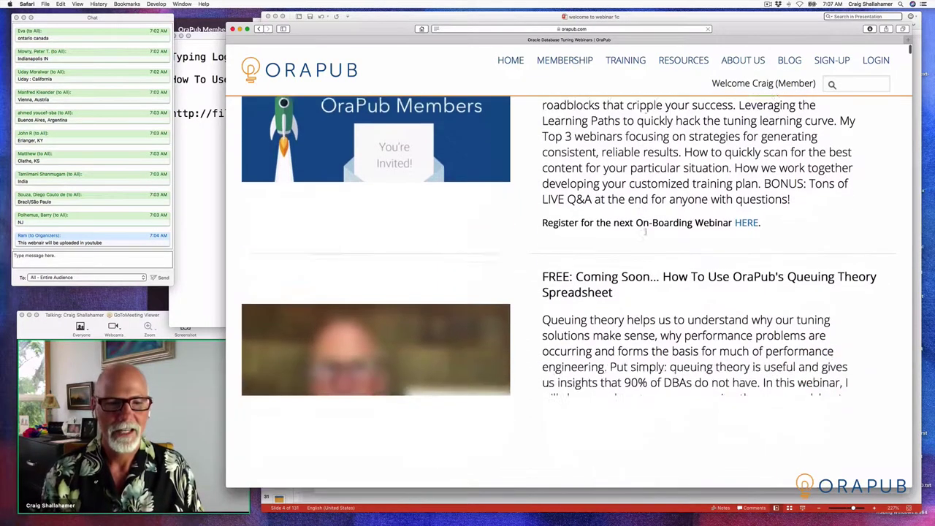
scroll(609, 261, up, 12)
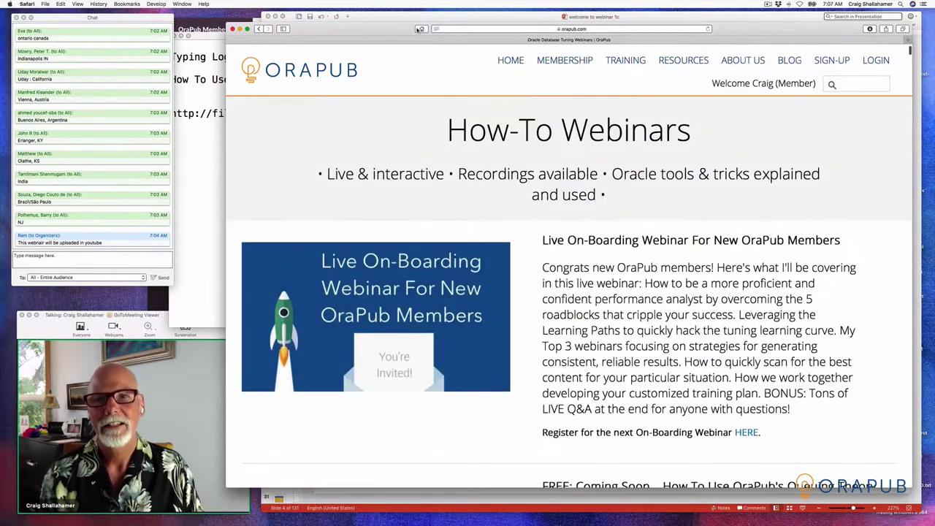
Step: Return to the OraPub home page and bring the PowerPoint deck back in front
click(421, 29)
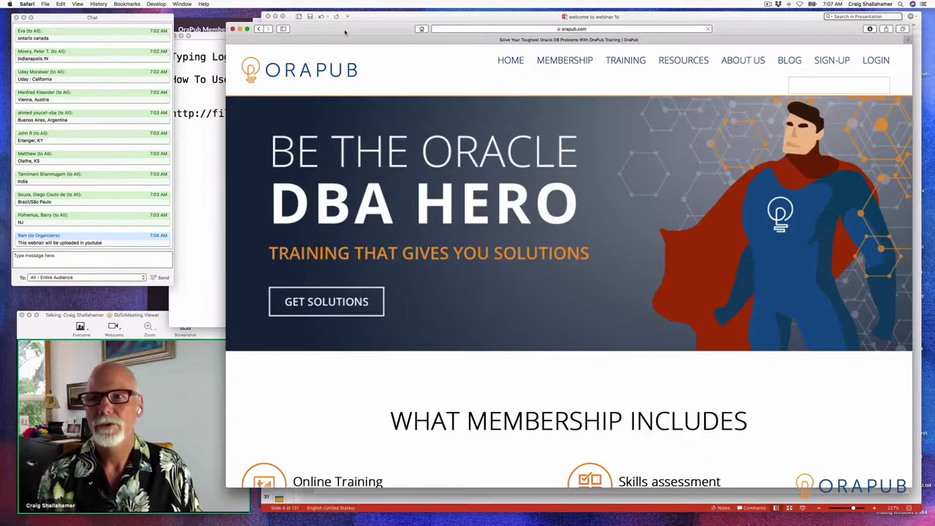
drag(345, 32, 319, 145)
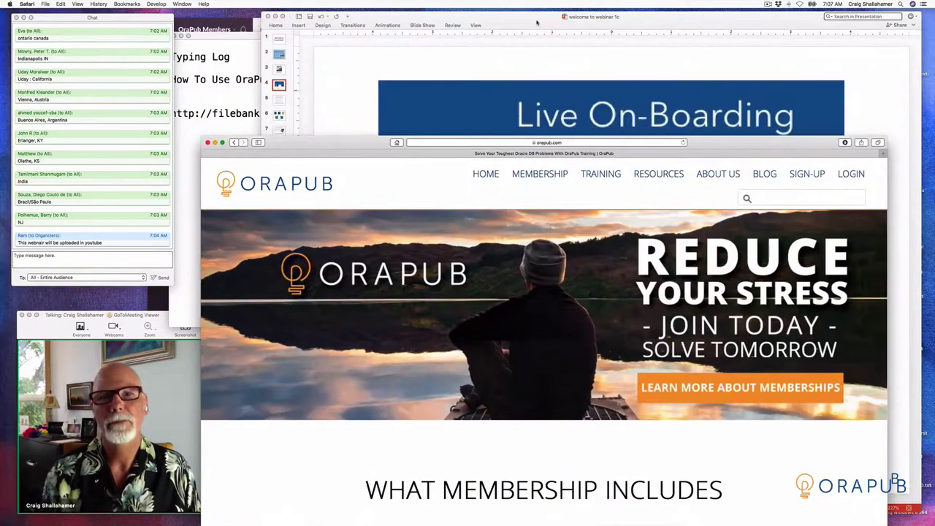
click(537, 23)
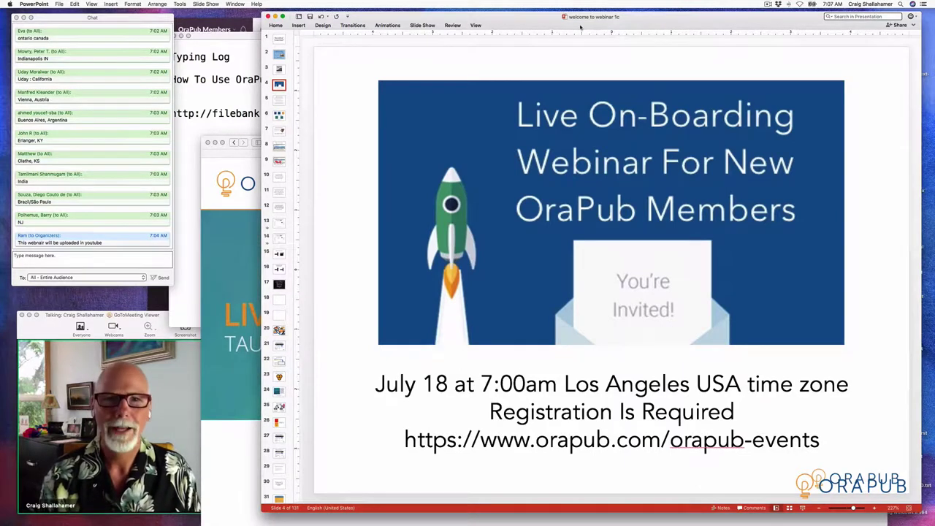
Step: Nudge the deck window left and jump to slide 5, The Situation And Plan
drag(651, 19, 634, 19)
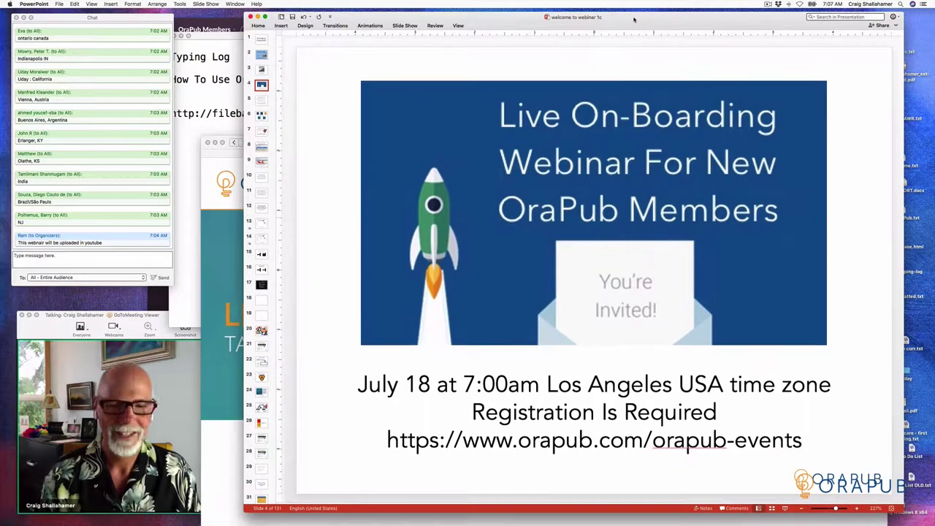
click(262, 103)
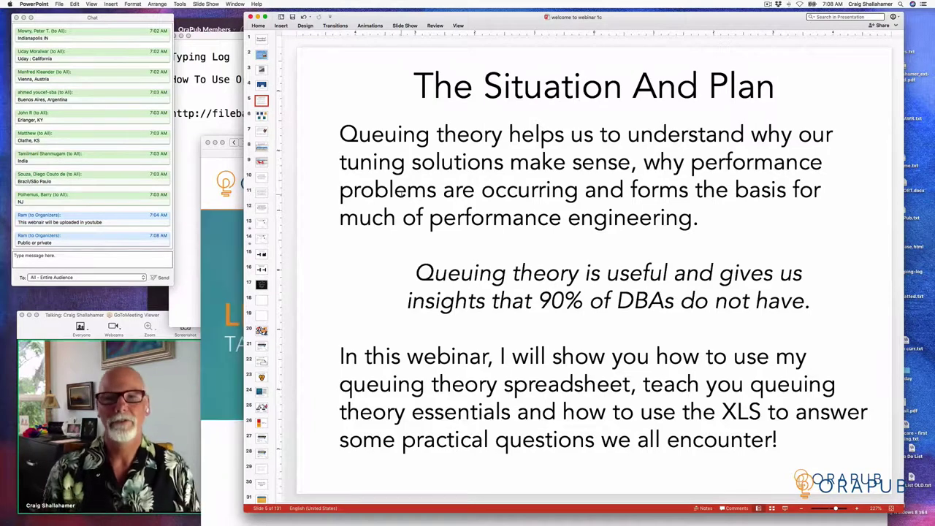
drag(339, 133, 745, 135)
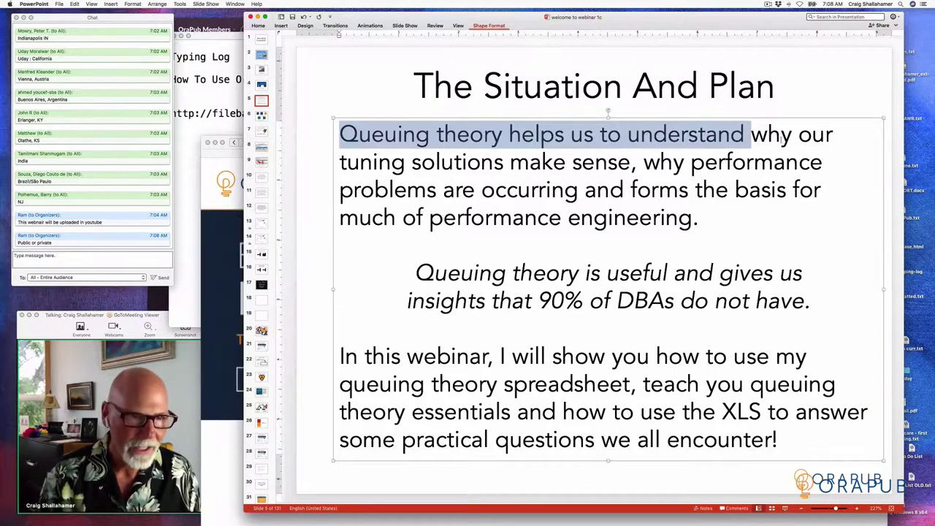
double_click(773, 134)
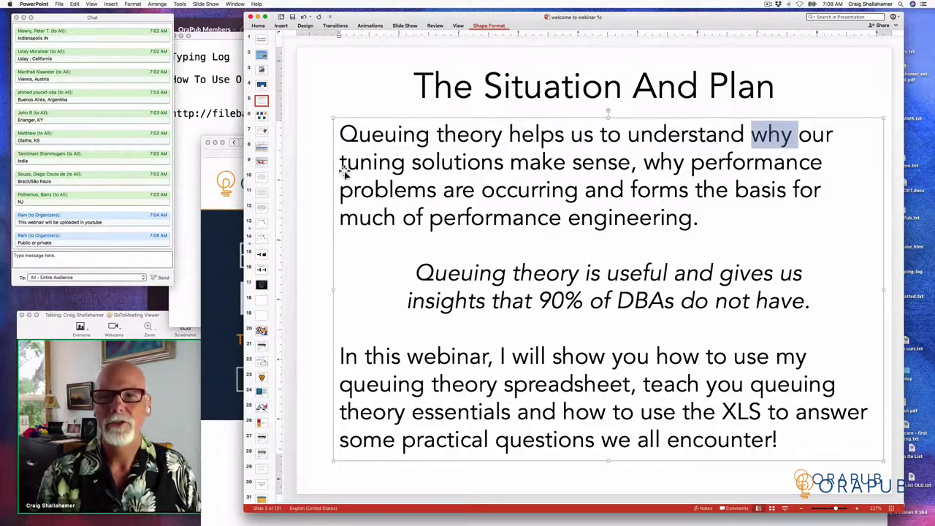
drag(340, 161, 630, 162)
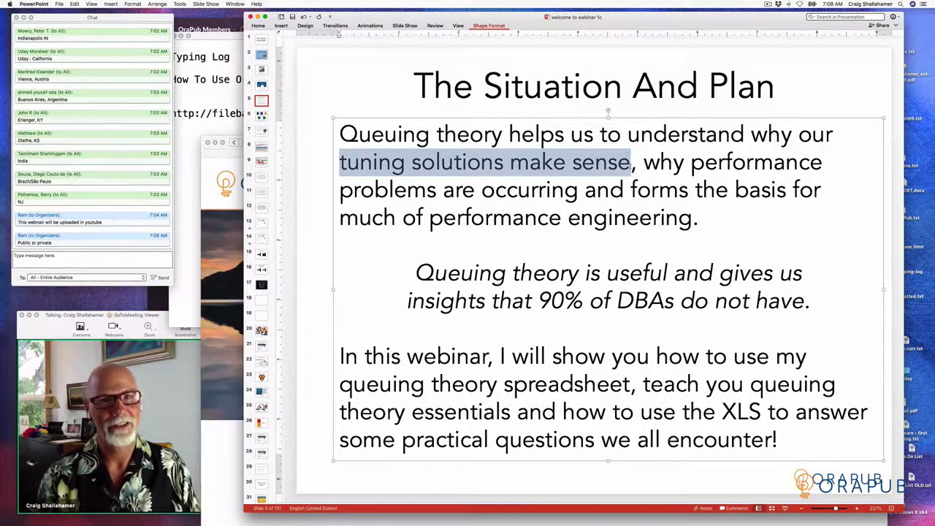
click(642, 162)
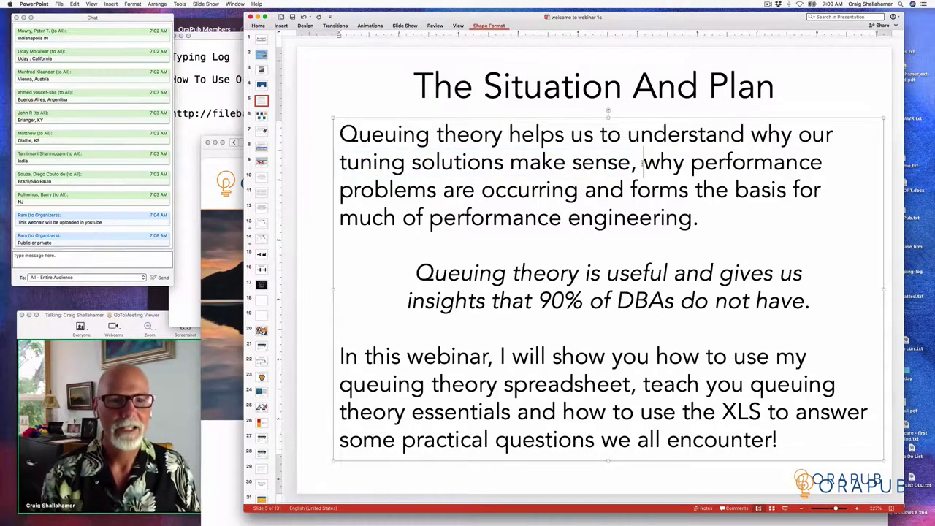
drag(642, 163, 705, 210)
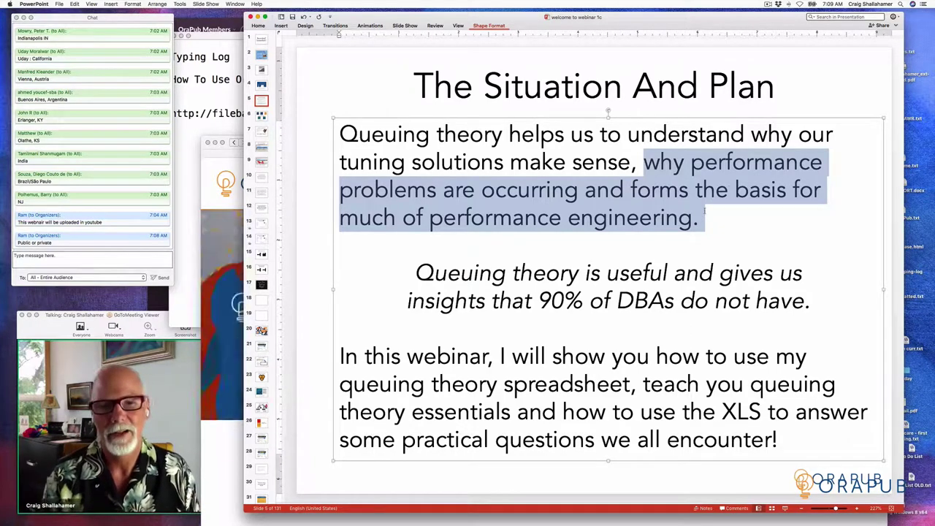
click(415, 273)
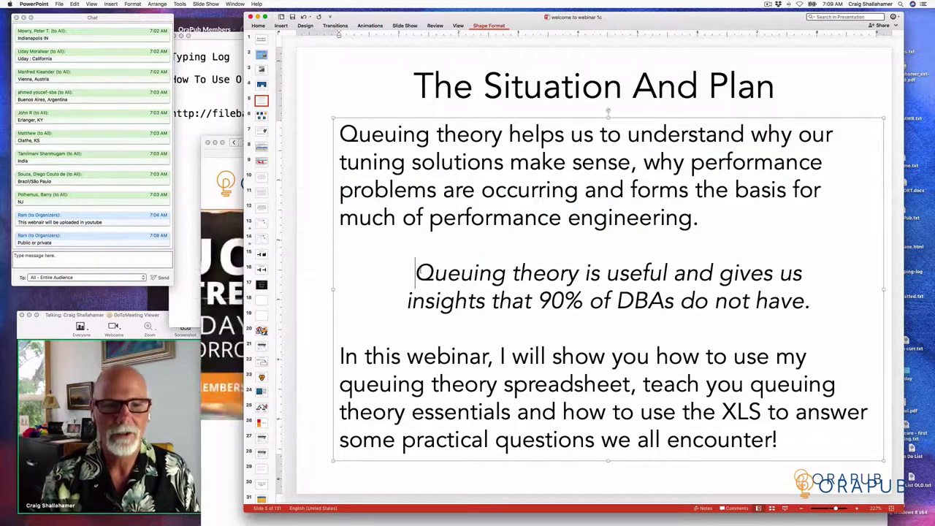
drag(415, 273, 672, 275)
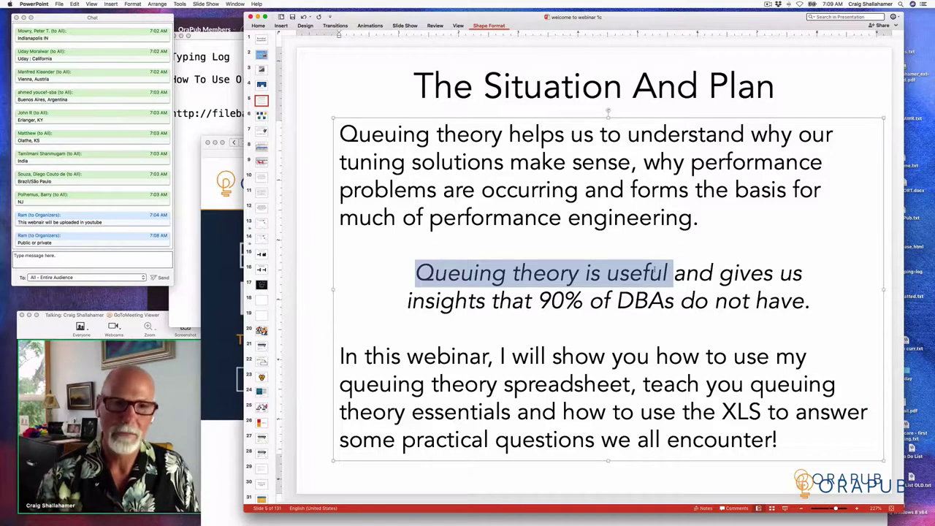
drag(668, 274, 491, 301)
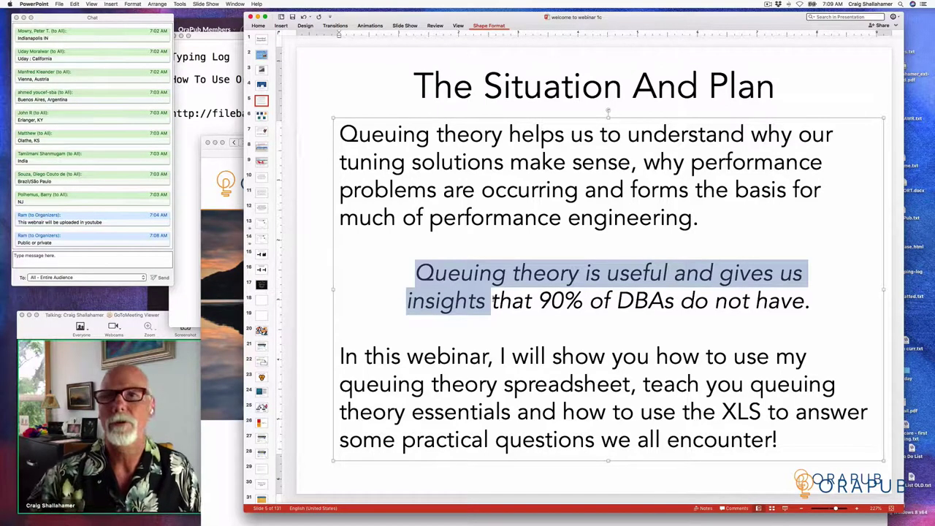
drag(491, 301, 812, 302)
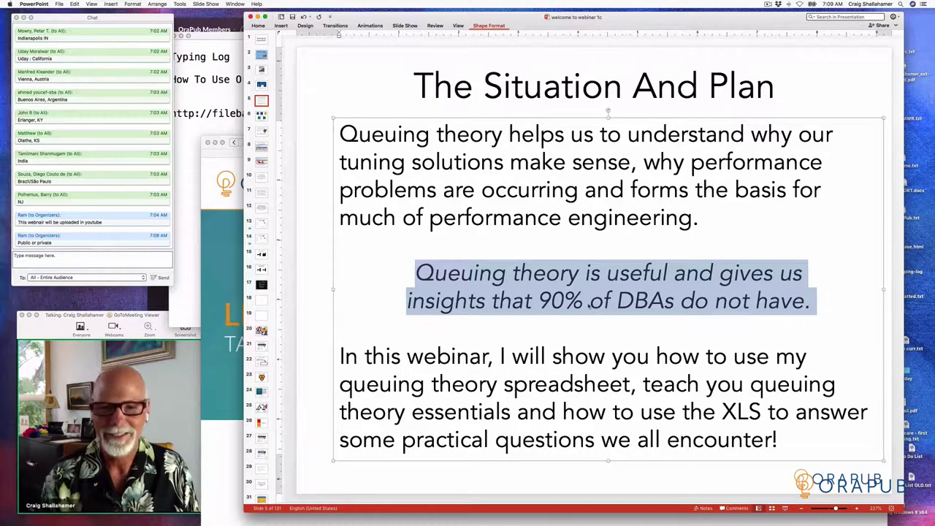
click(437, 356)
click(324, 358)
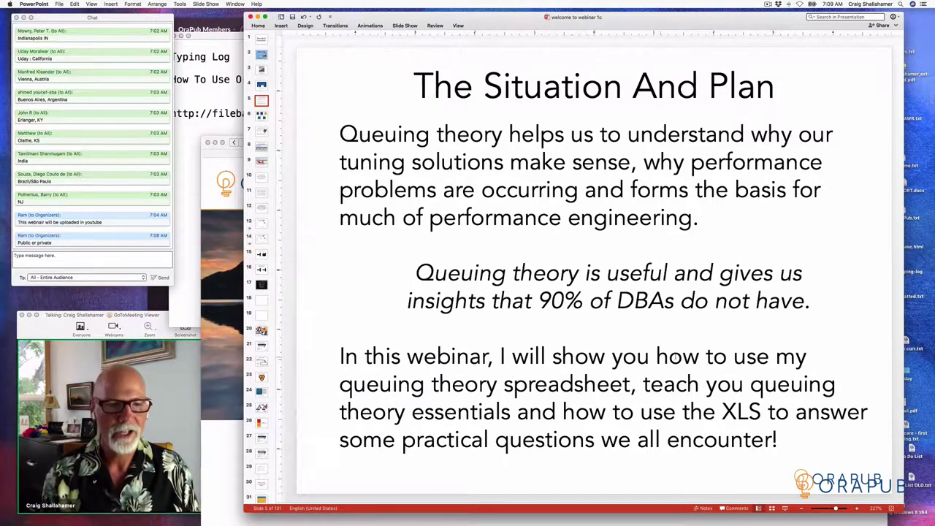
Step: Highlight 'queuing theory spreadsheet' and 'teach you queuing theory essentials', then bring orapub.com forward
drag(340, 386, 630, 384)
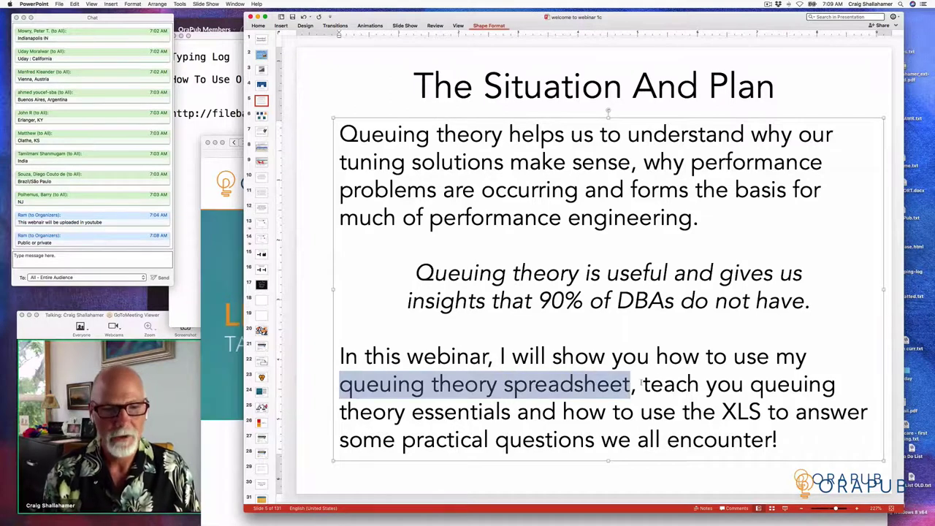
drag(642, 384, 510, 412)
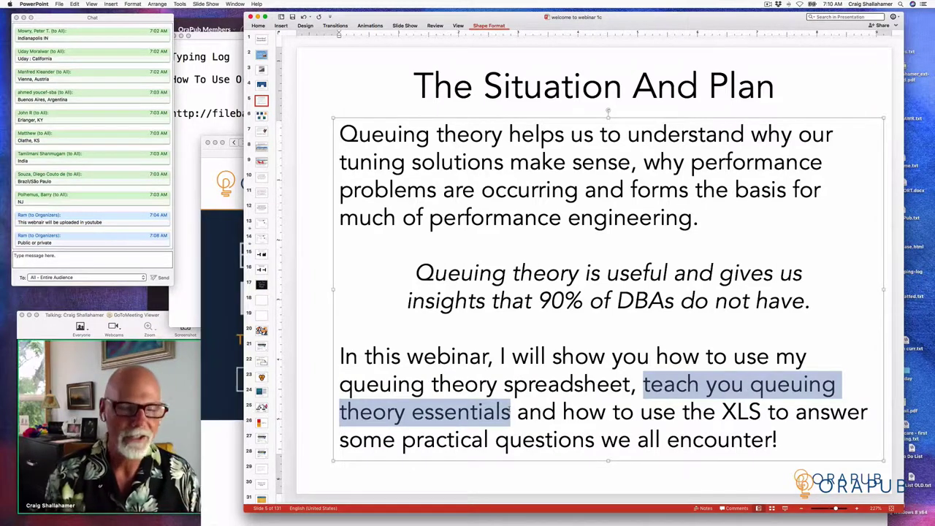
click(544, 438)
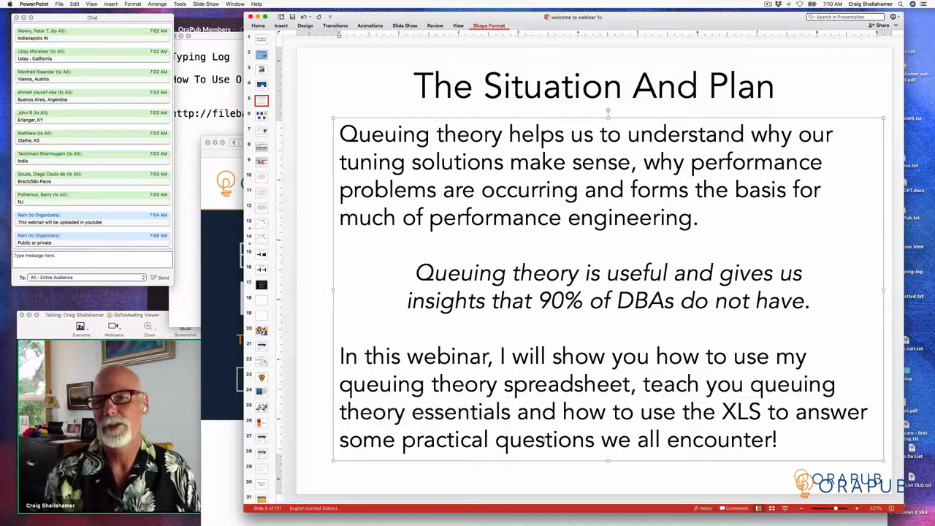
click(398, 477)
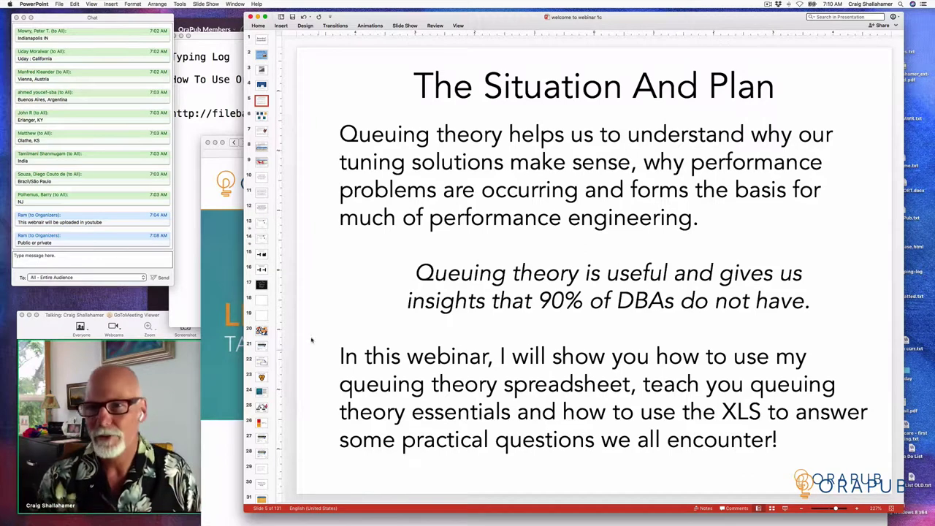
click(212, 201)
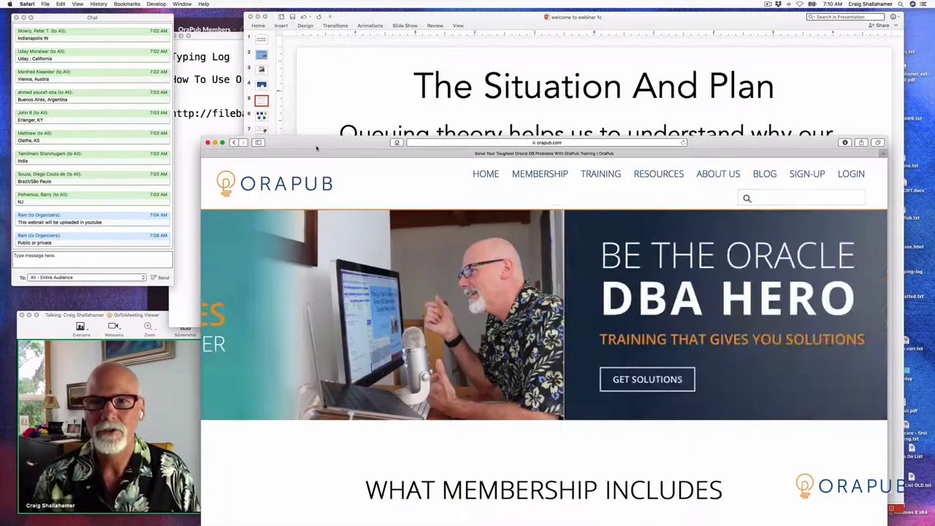
Step: Open OraPub's Resources > Tools page and scroll down to the QxM/M/m tool
drag(316, 148, 332, 51)
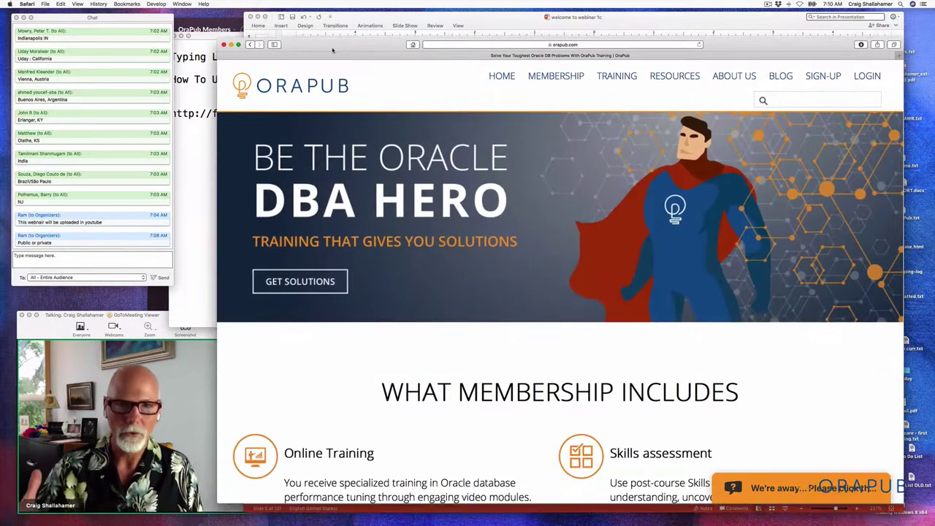
mouse_move(674, 80)
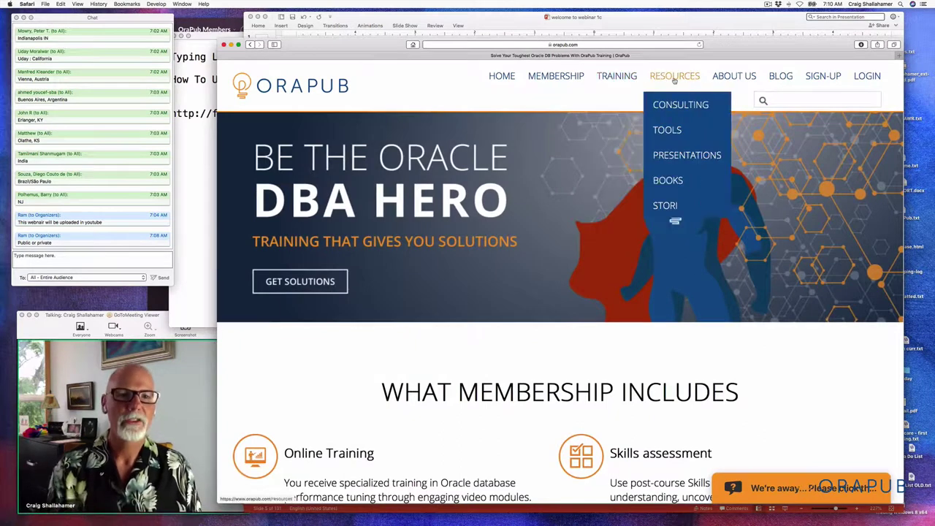
click(672, 131)
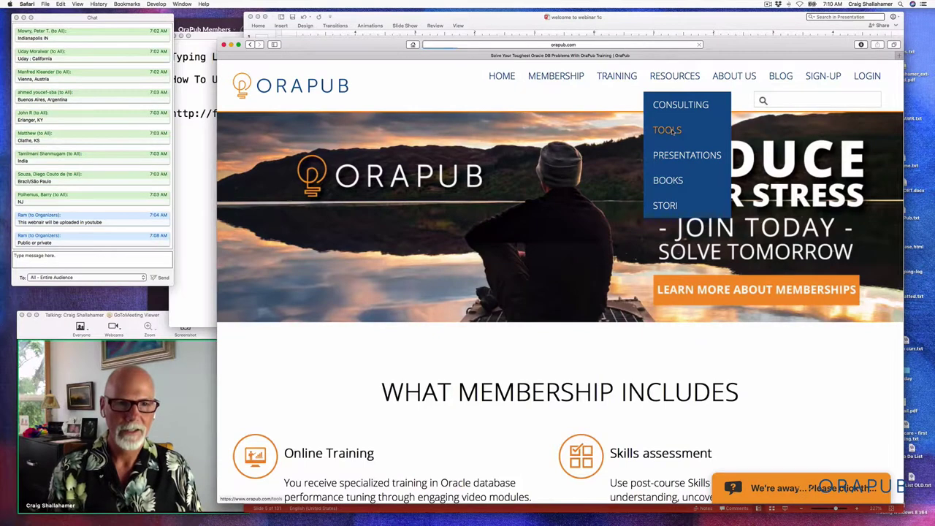
scroll(537, 260, down, 2)
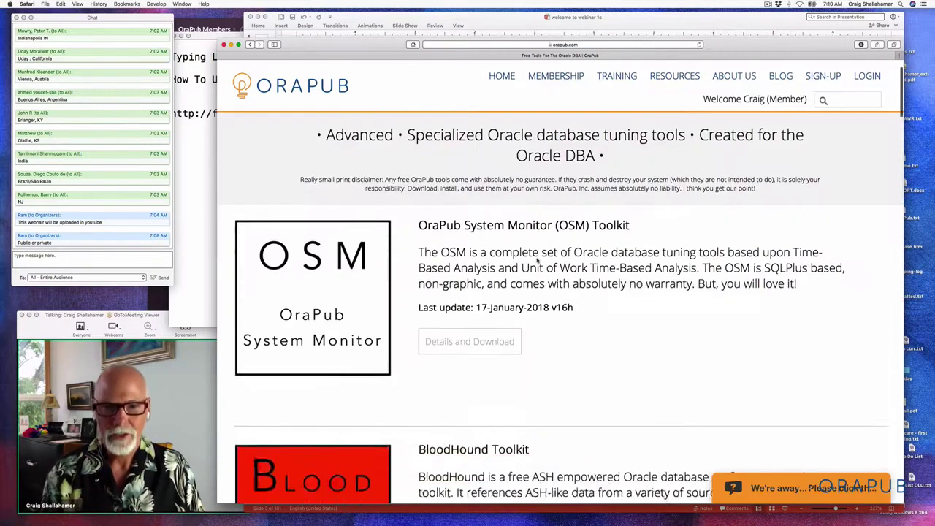
scroll(537, 260, down, 10)
scroll(538, 257, down, 10)
scroll(535, 254, down, 12)
scroll(537, 259, down, 3)
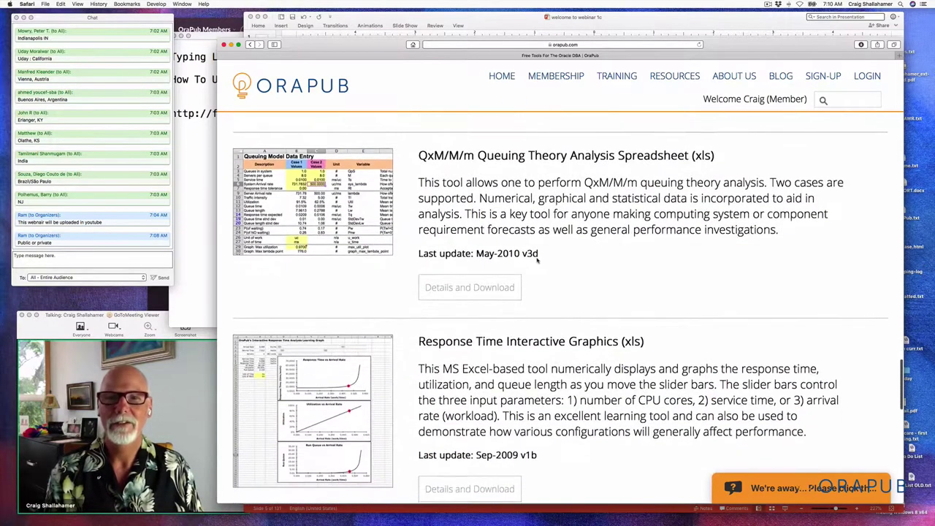
Step: Highlight the QxM/M/m Queuing Theory Analysis Spreadsheet title and open its Details and Download page
drag(419, 155, 476, 155)
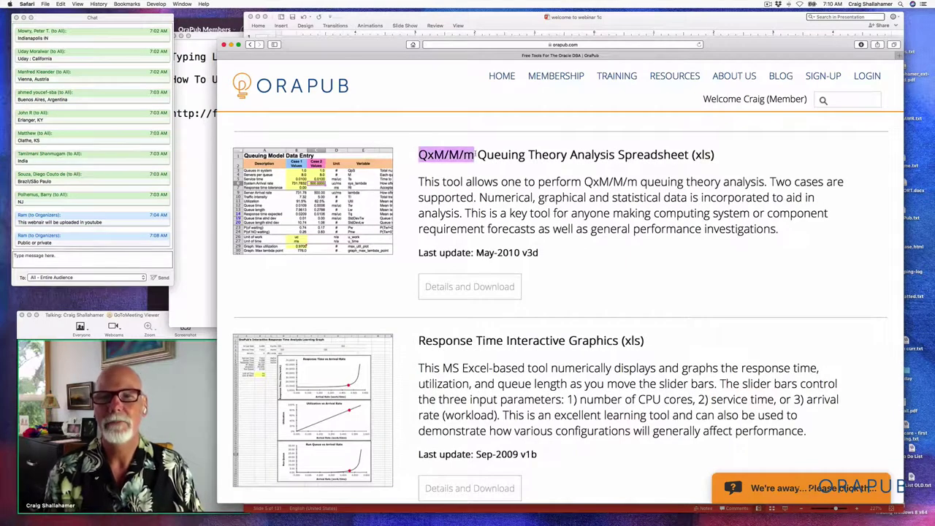
click(478, 155)
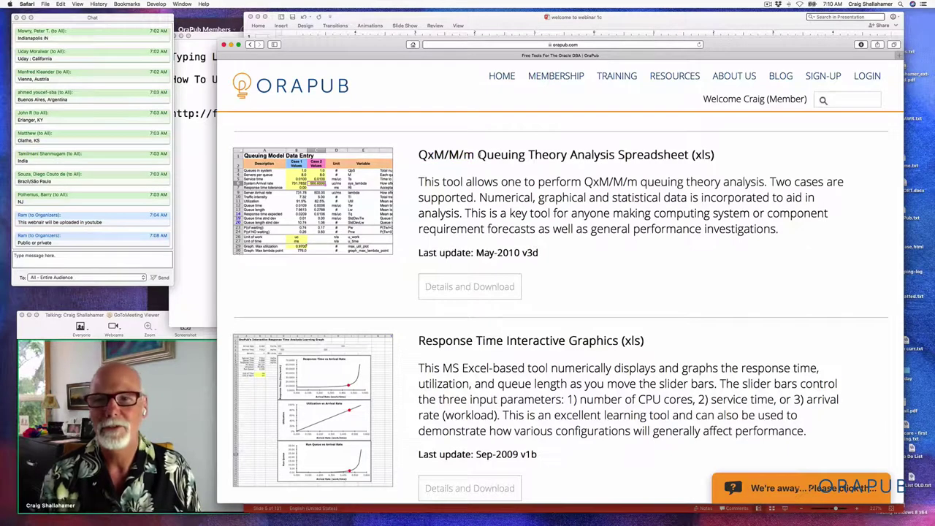
drag(478, 155, 689, 154)
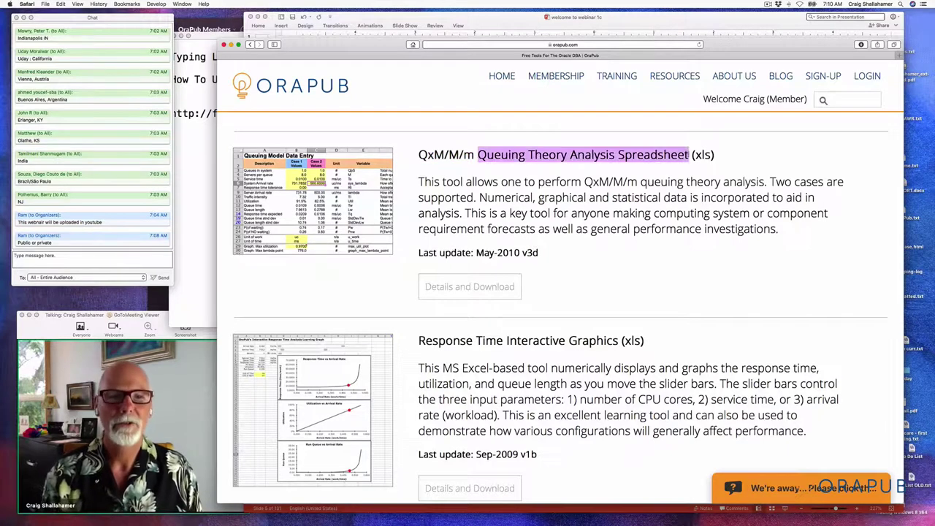
click(459, 287)
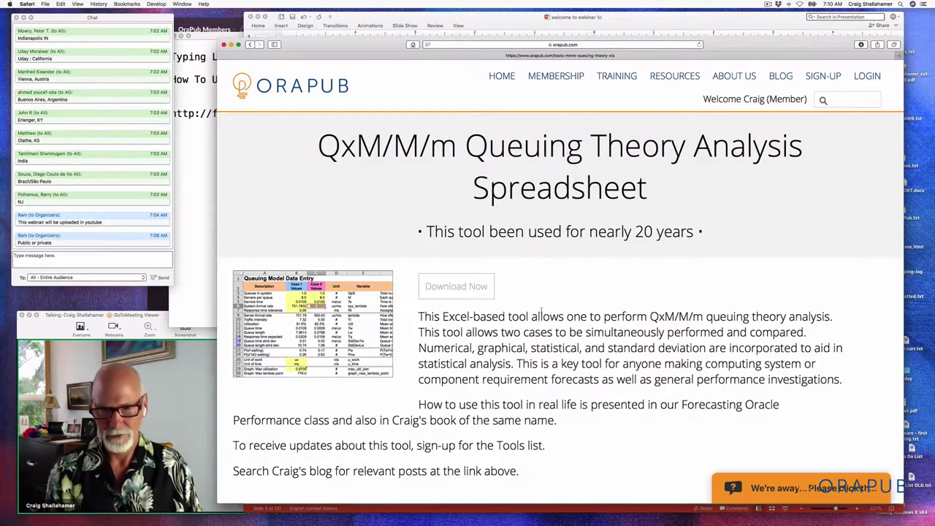
Step: Scroll down to the Related Videos and back up, then return to PowerPoint slide 5
scroll(542, 310, down, 10)
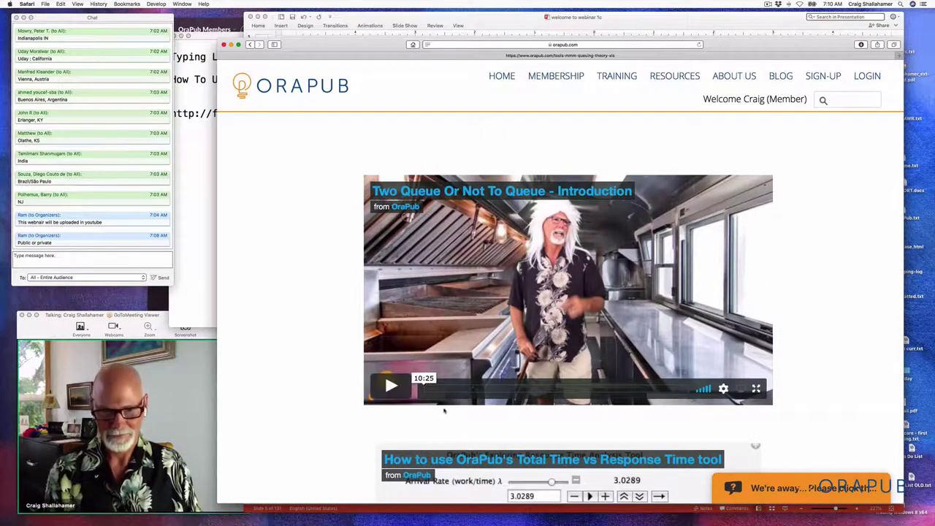
scroll(414, 411, down, 2)
scroll(414, 411, up, 2)
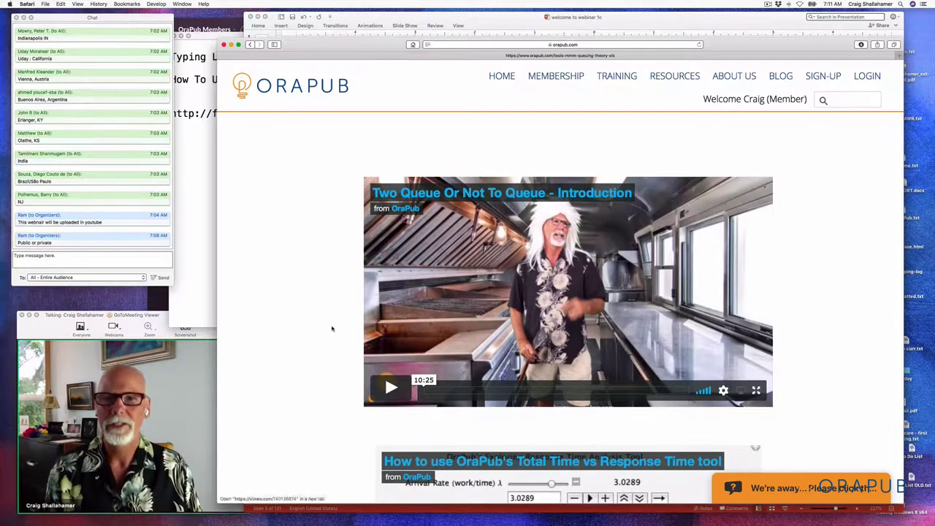
scroll(321, 328, up, 5)
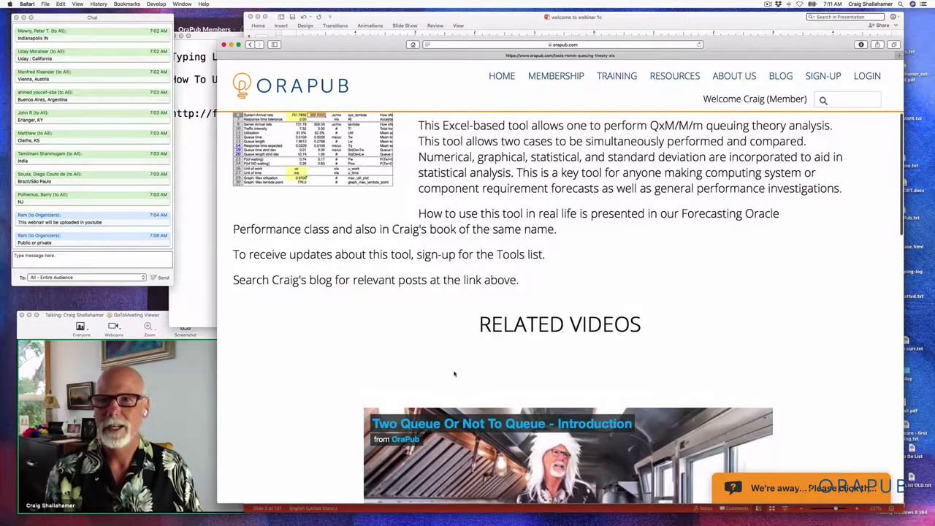
scroll(453, 374, up, 3)
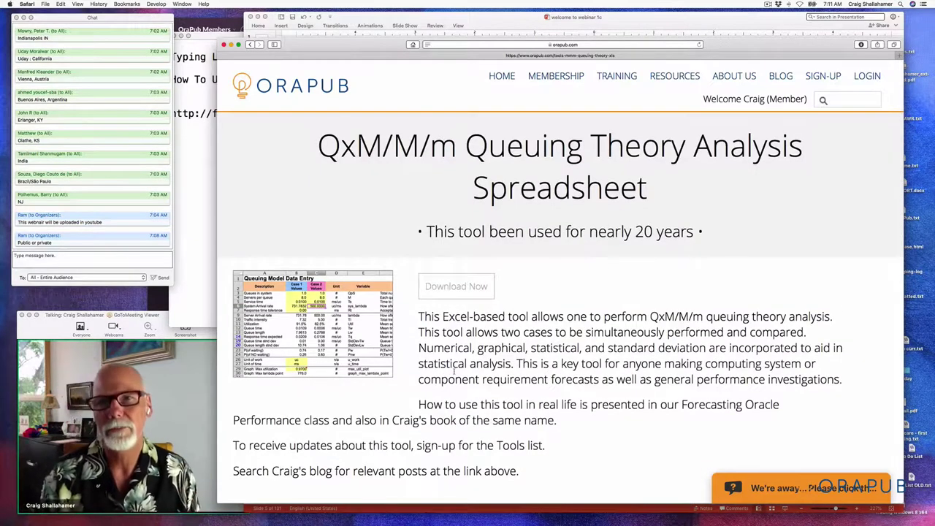
click(503, 24)
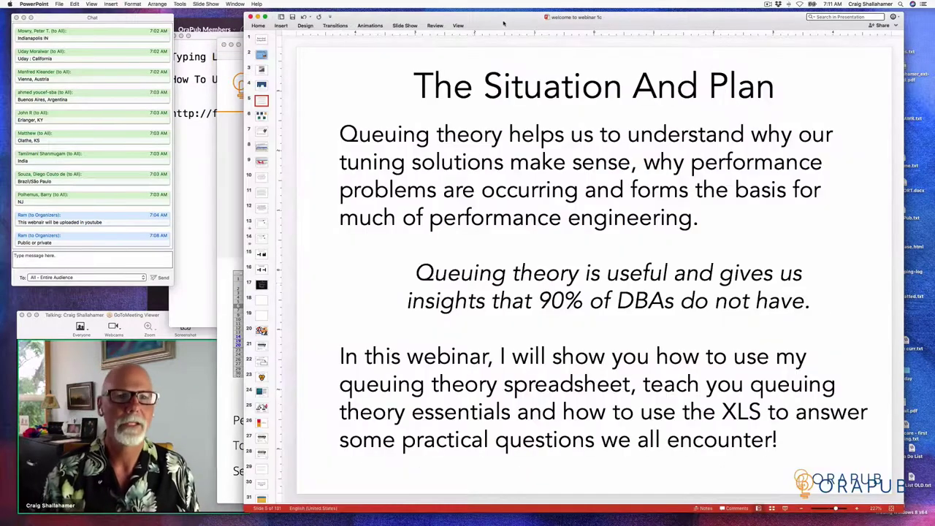
Step: Show slide 6, the Live Virtual Classes slide, from the slide pane
click(262, 117)
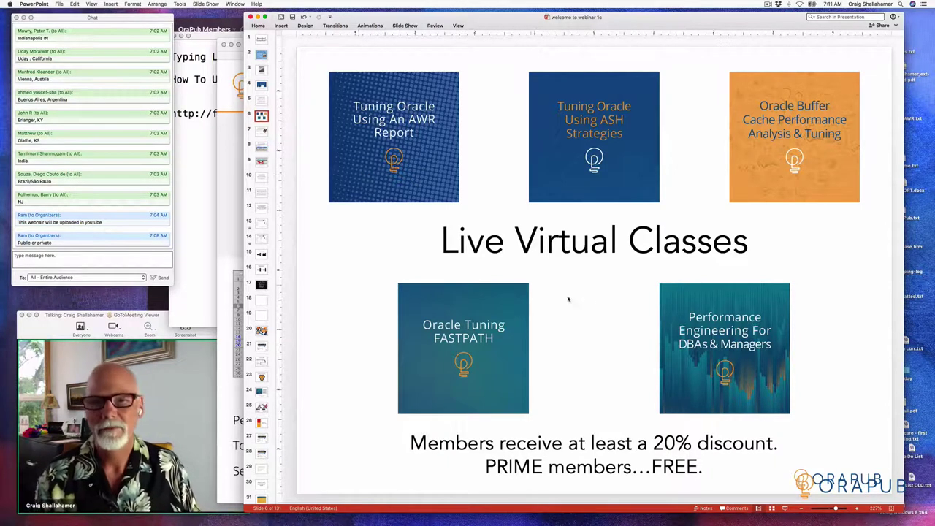
Step: Show slide 7, the elapsed-time example of 100,000 LIOs at 0.020 ms each
click(263, 130)
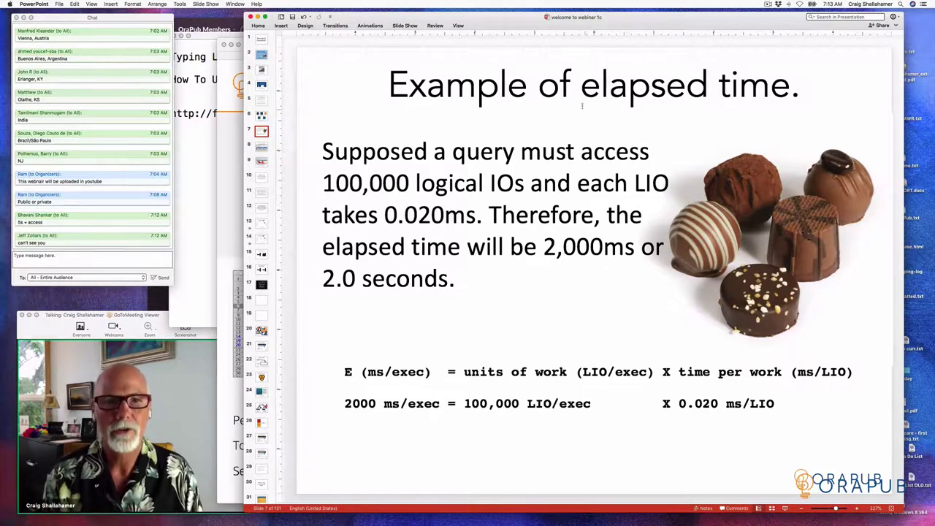
drag(583, 86, 791, 86)
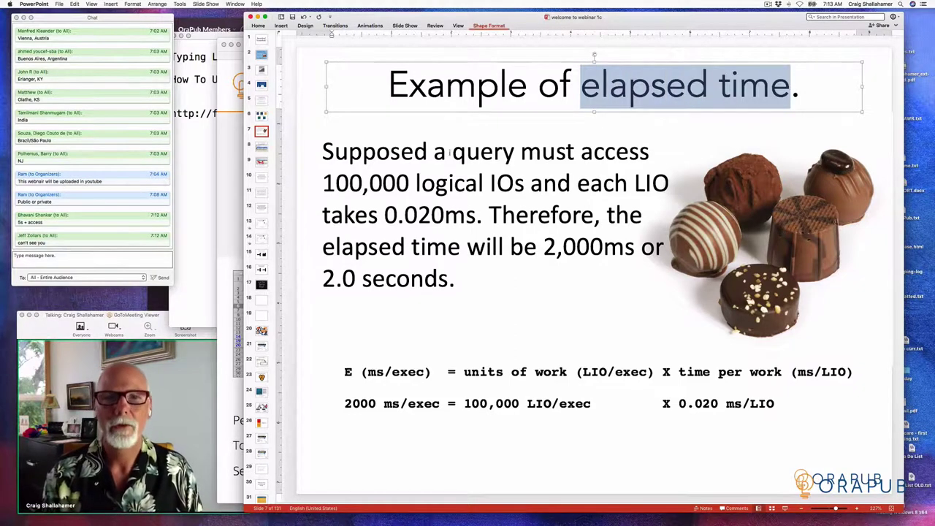
drag(452, 152, 581, 151)
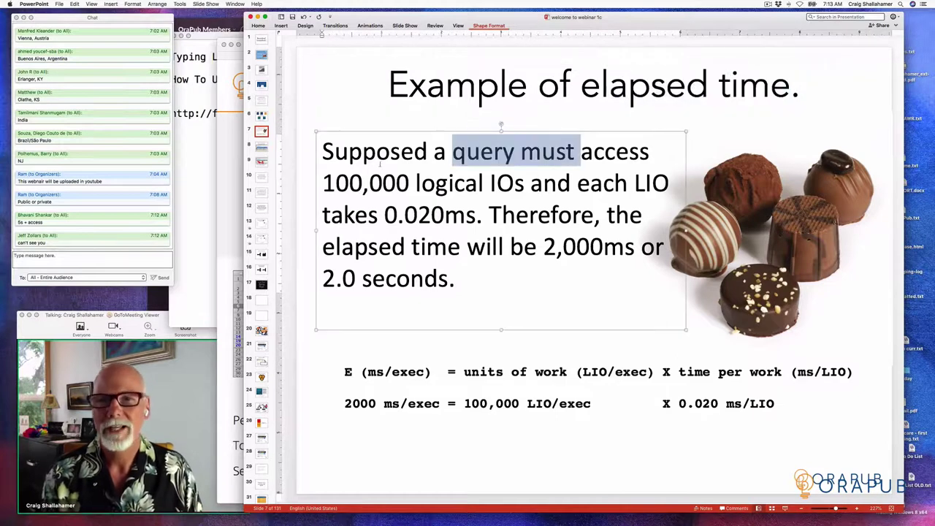
drag(323, 183, 528, 183)
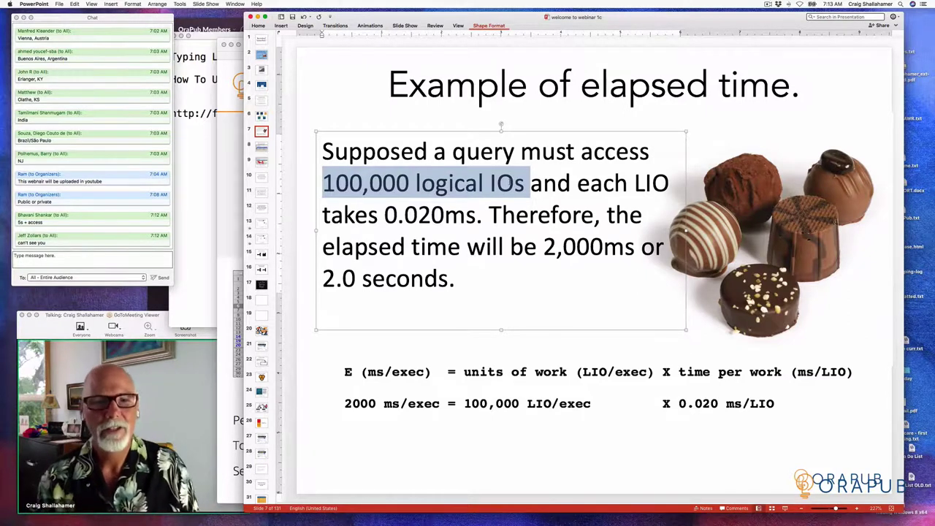
drag(385, 215, 468, 218)
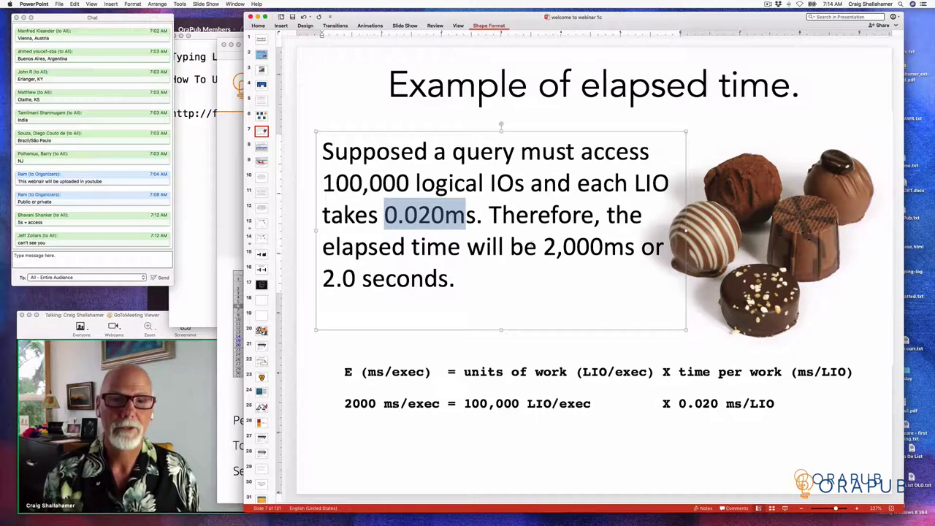
drag(543, 246, 603, 246)
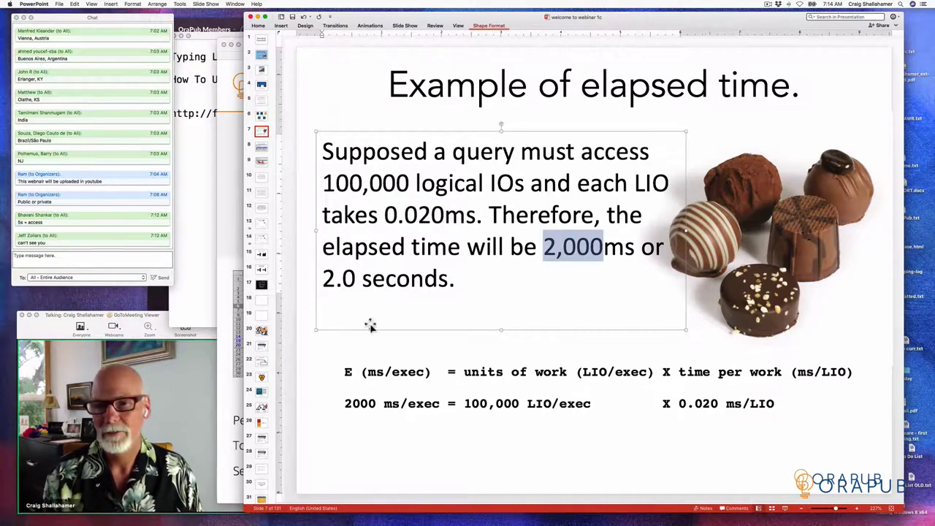
click(323, 350)
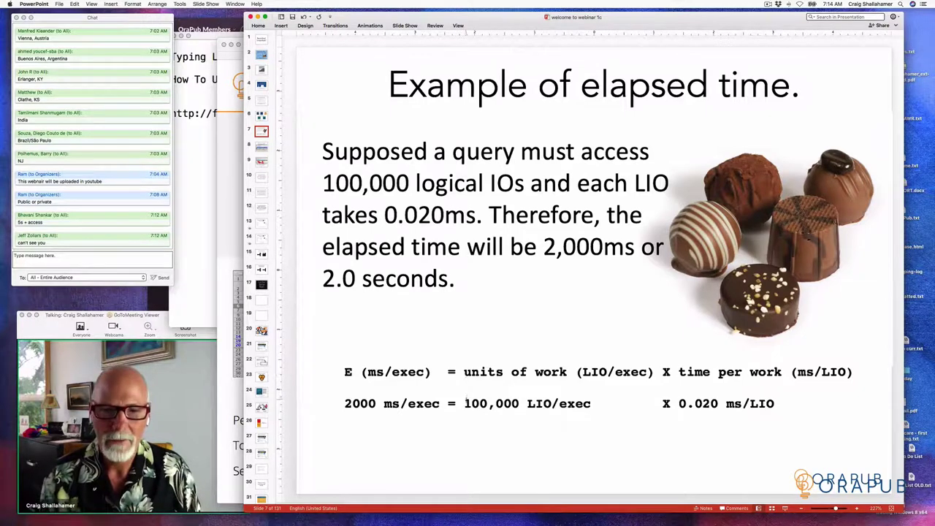
drag(465, 403, 662, 403)
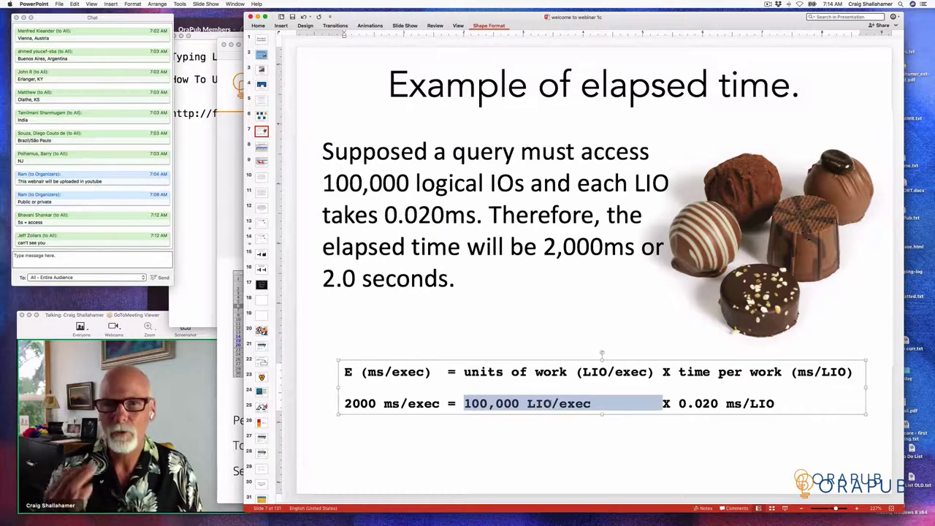
click(486, 403)
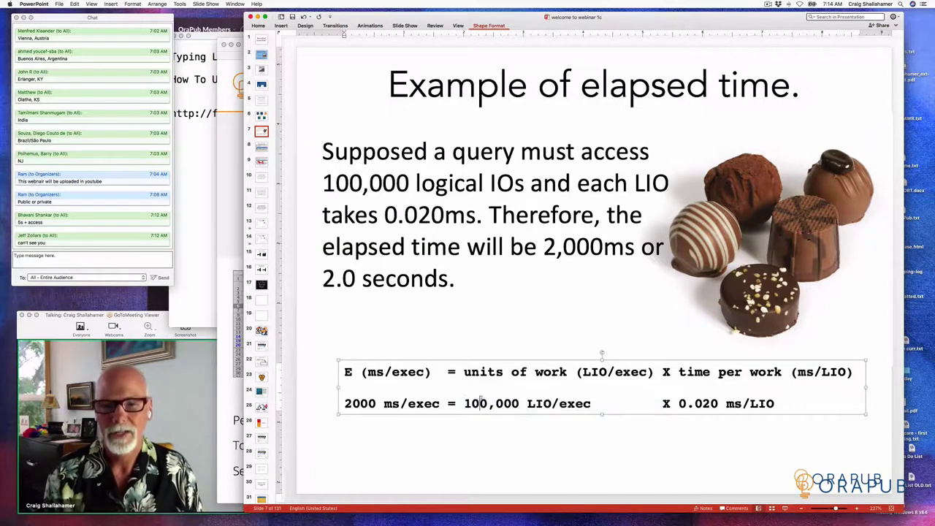
drag(464, 403, 519, 403)
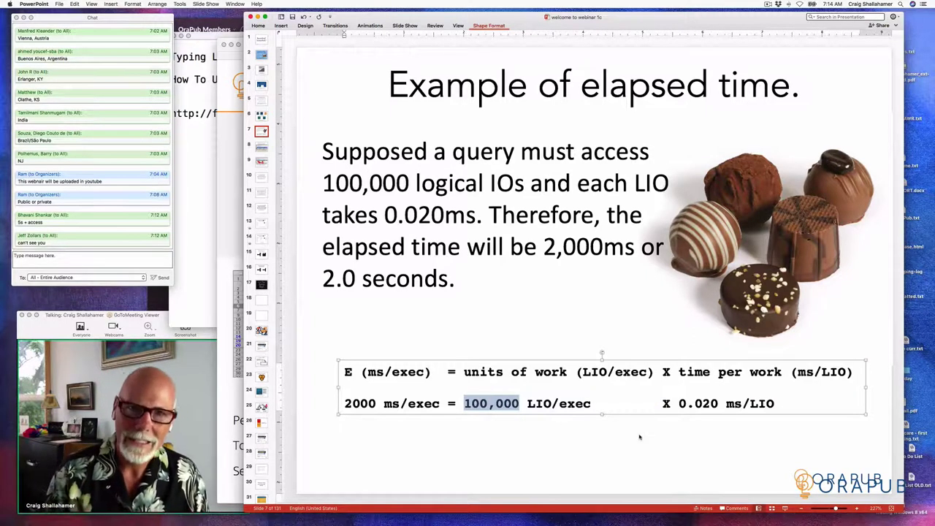
drag(678, 403, 781, 403)
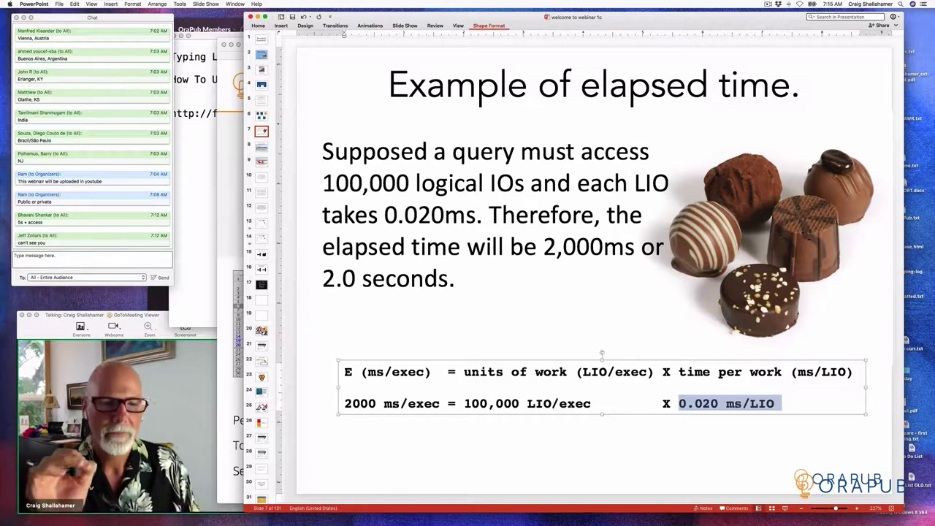
click(741, 428)
drag(679, 403, 726, 404)
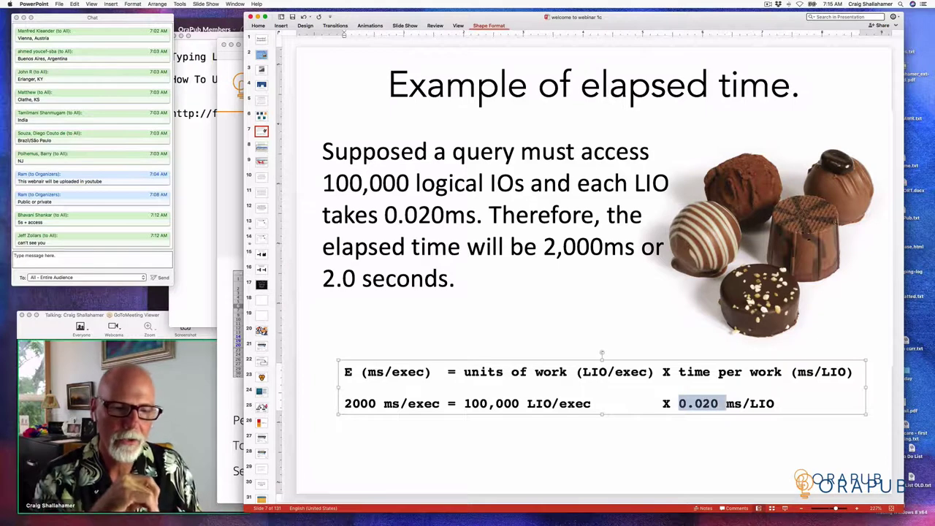
drag(678, 372, 845, 372)
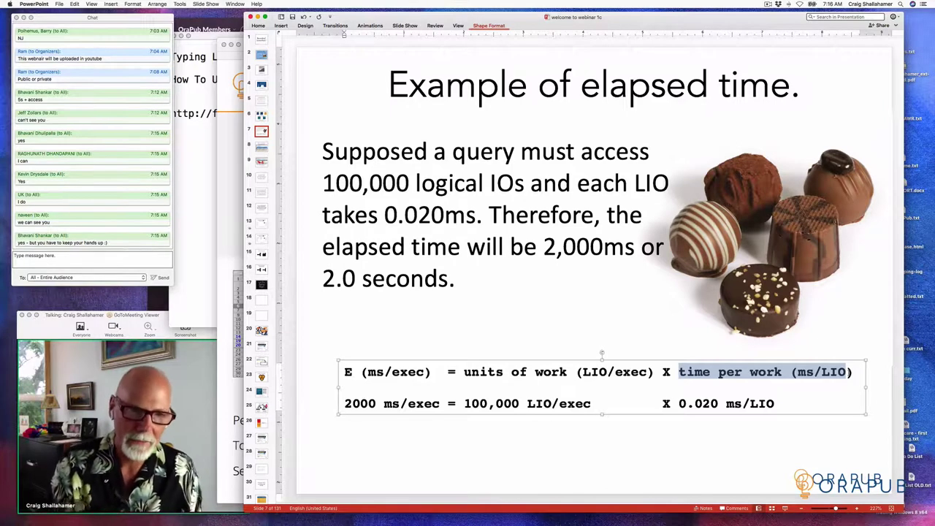
Step: Highlight 100,000 LIO/exec in slide 7's formula, then show slide 8 on average SQL elapsed time
click(417, 372)
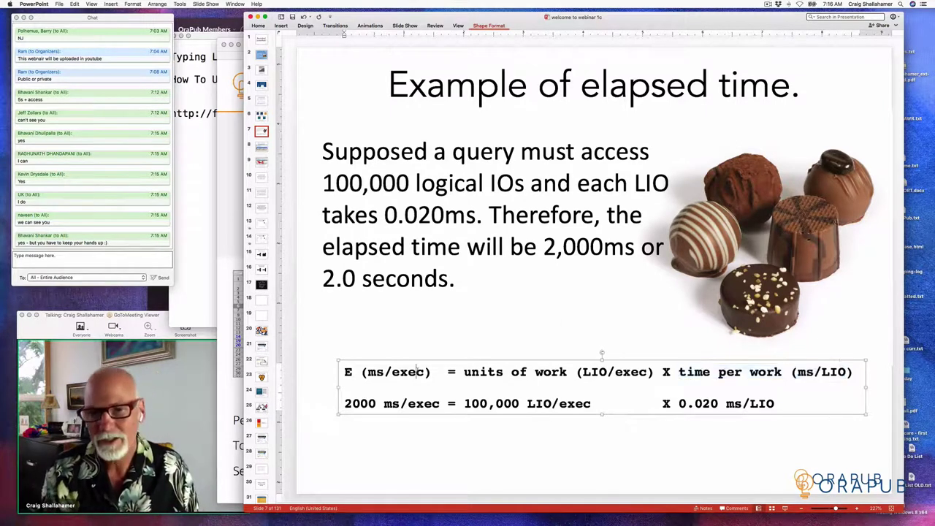
click(438, 435)
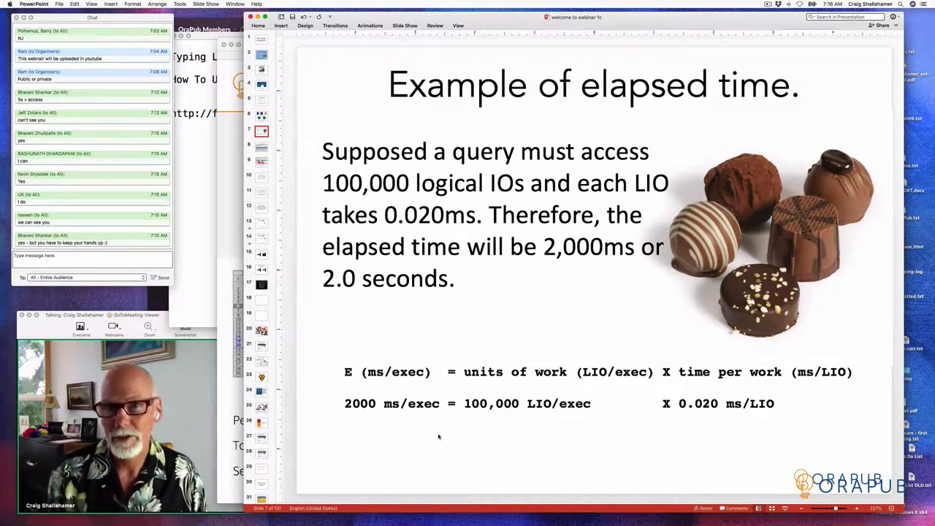
drag(464, 403, 663, 403)
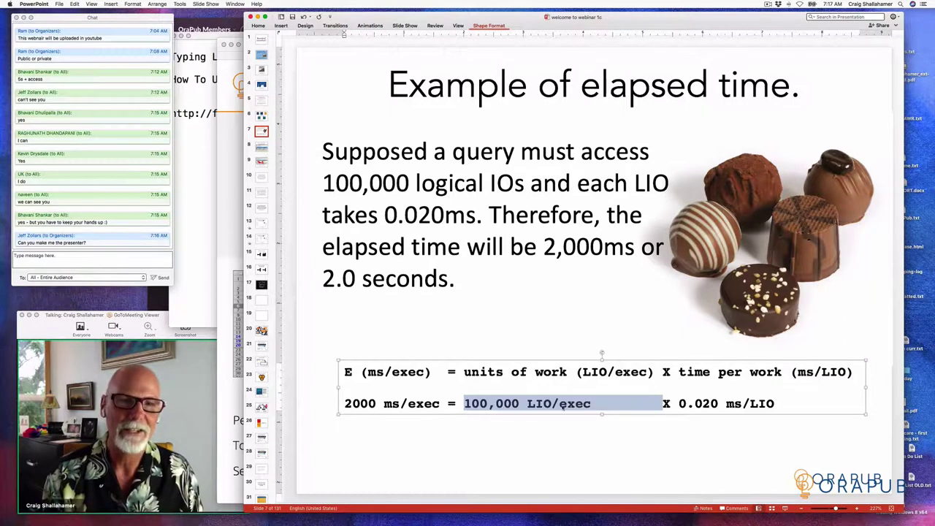
click(261, 143)
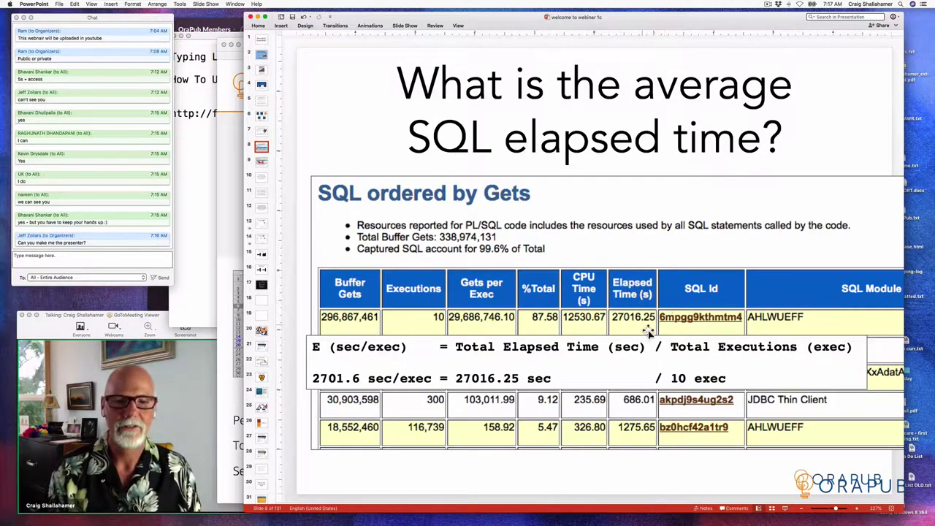
drag(454, 377, 733, 379)
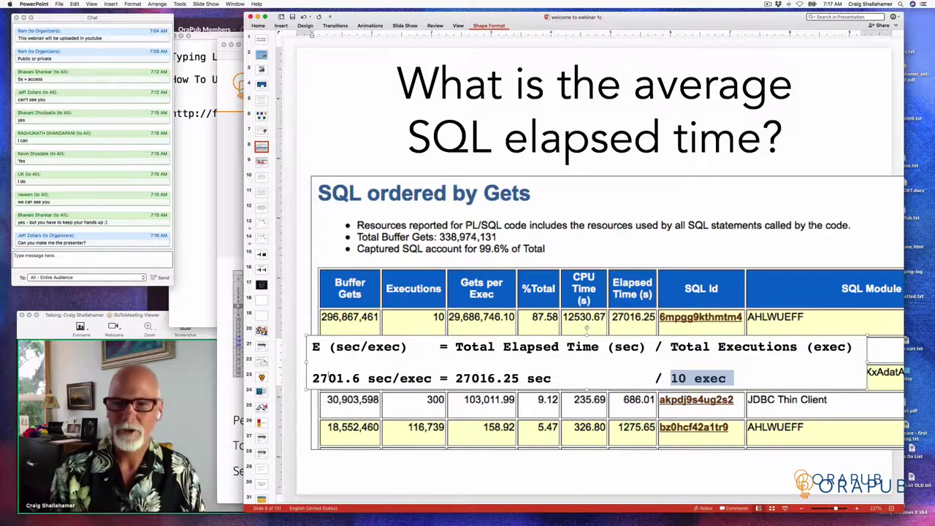
key(shift+Right)
key(shift+Right)
key(shift+Right)
key(shift+Right)
key(shift+Right)
key(shift+Right)
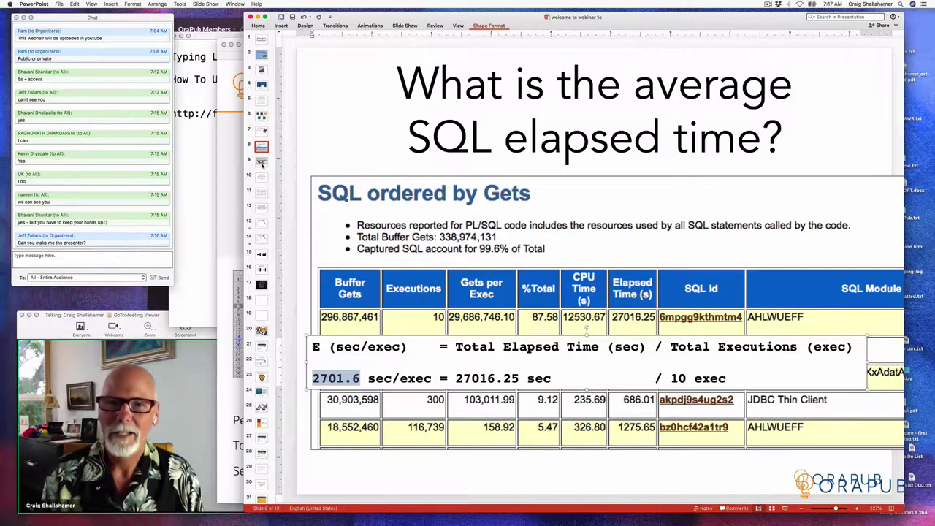
Step: Return to slide 7 and highlight both lines of its elapsed-time formula
click(262, 132)
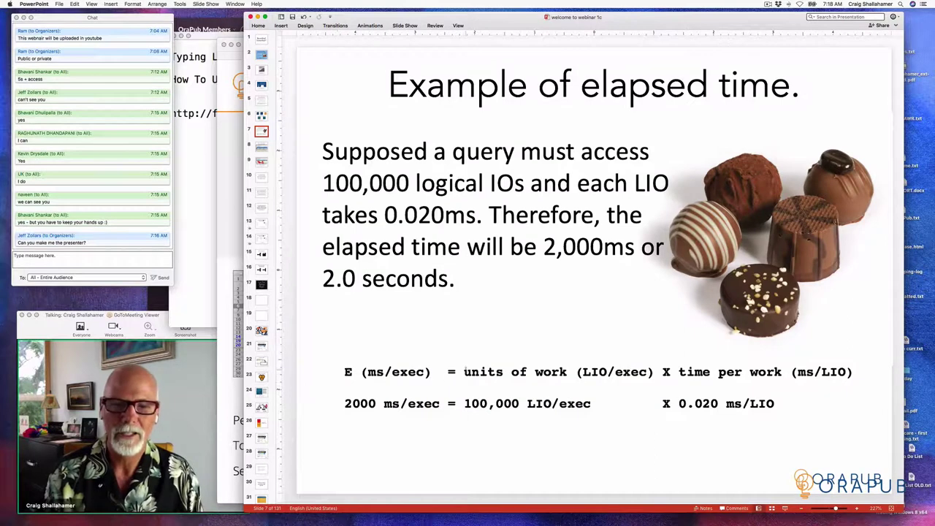
drag(464, 371, 665, 381)
drag(804, 388, 811, 406)
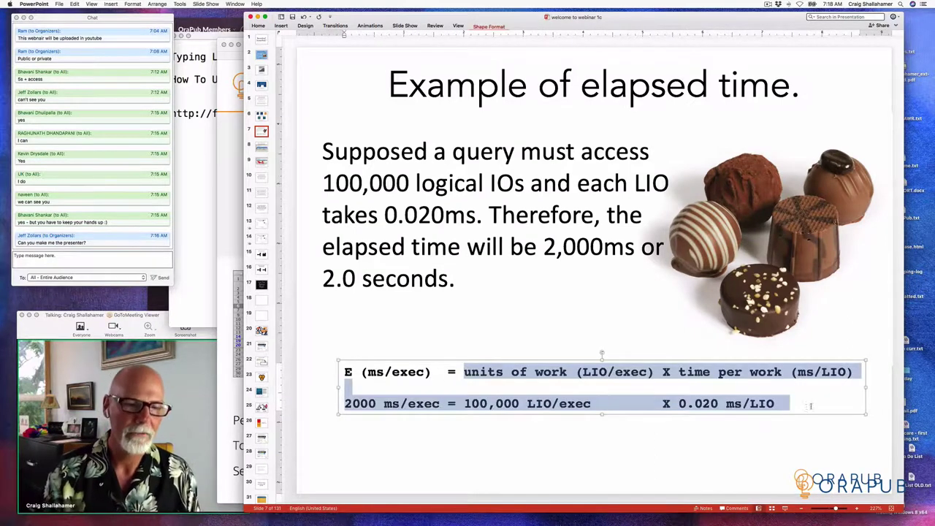
click(704, 430)
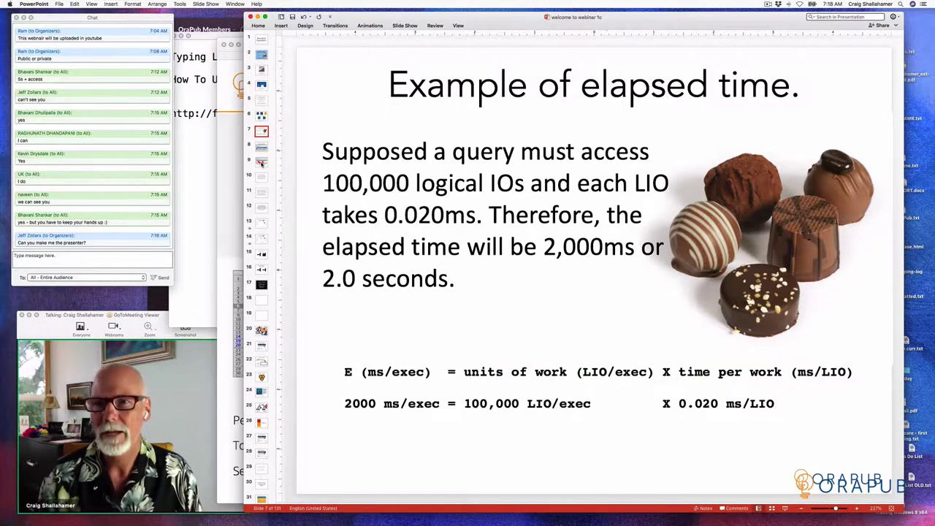
Step: Flip between slides 9 and 8, ending on slide 9's SQL ordered by Gets table
click(262, 163)
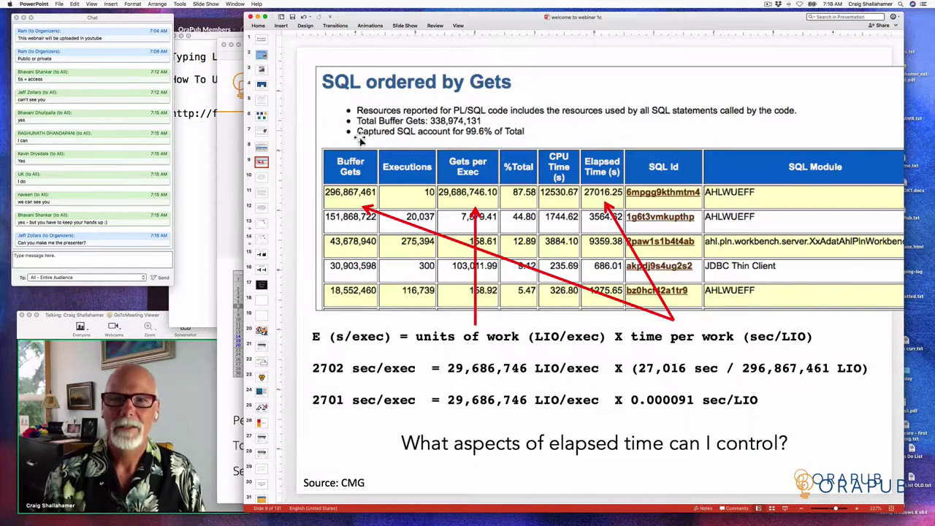
click(259, 148)
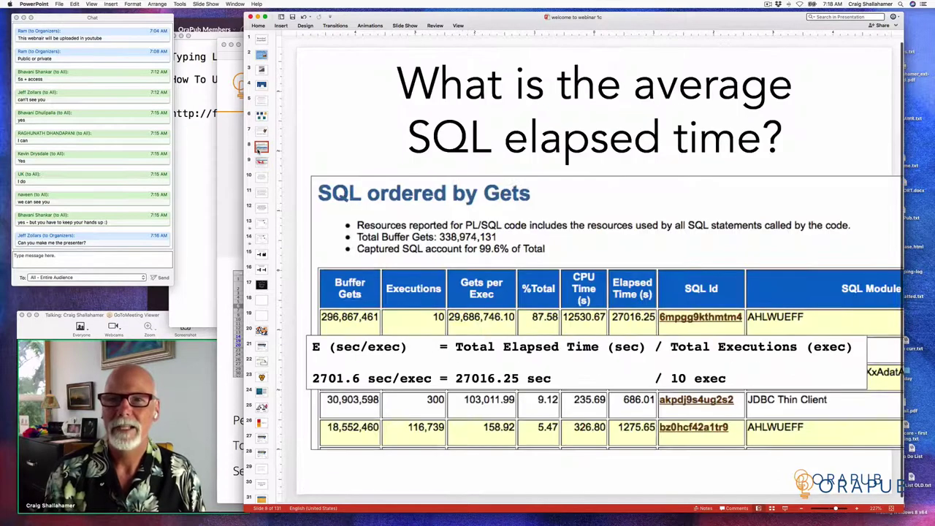
click(262, 162)
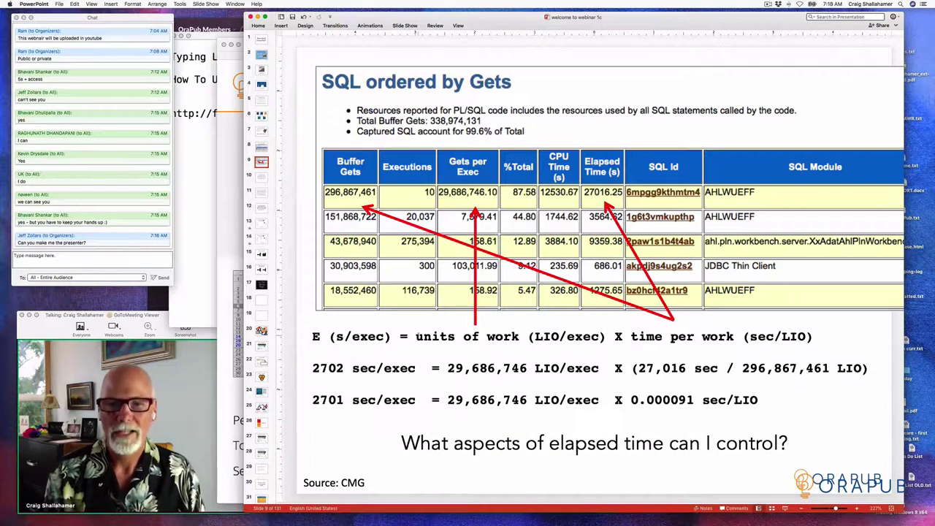
Step: Highlight LIO/exec, 27,016 and the 2701 result in slide 9's formula
drag(416, 336, 599, 336)
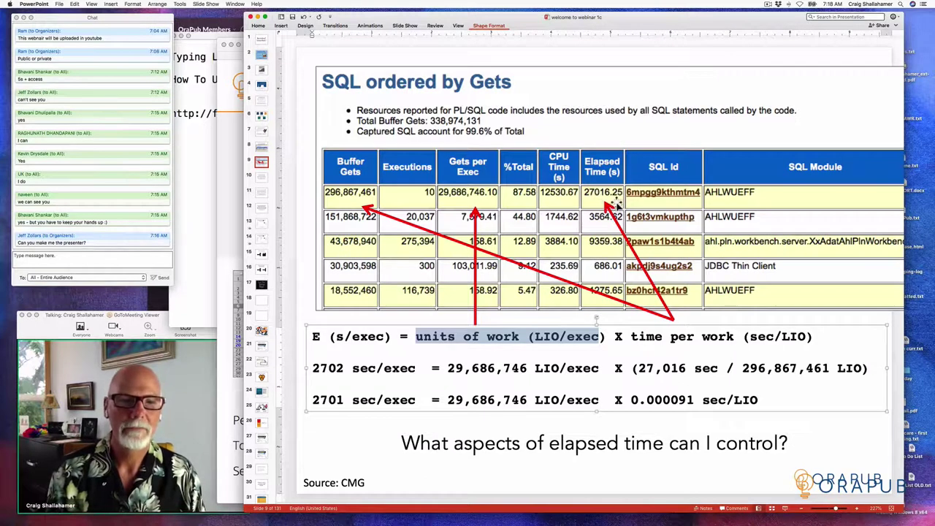
drag(638, 368, 688, 369)
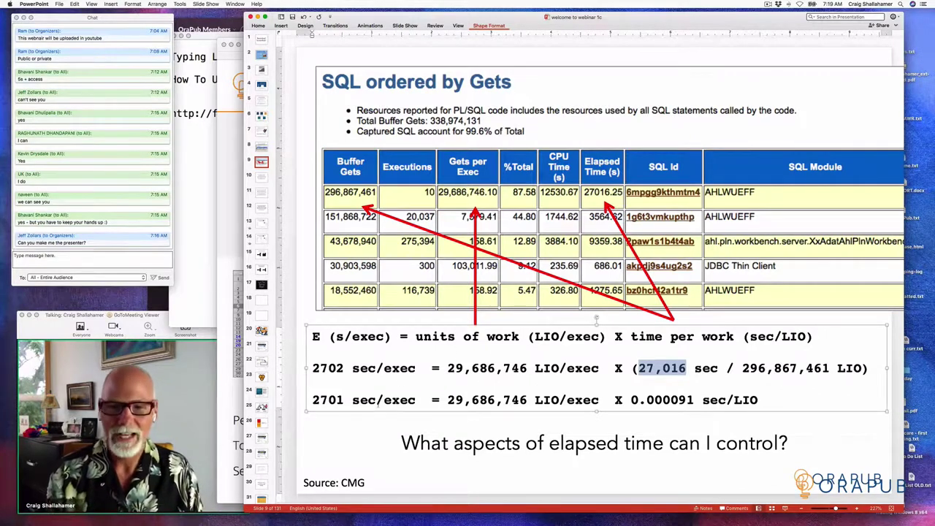
drag(313, 400, 354, 400)
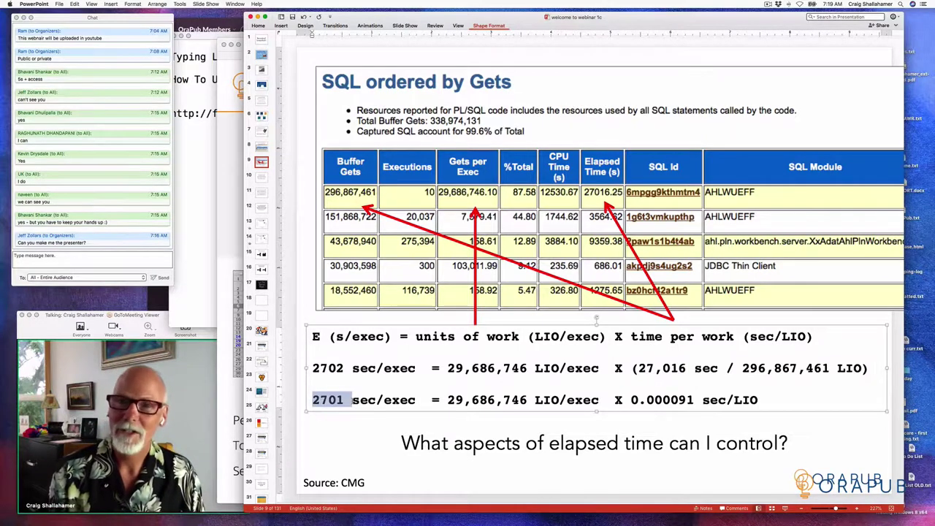
Step: Highlight slide 8's 2701.6 result and slide 9's sec/LIO term, then advance to slide 10
key(Page_Up)
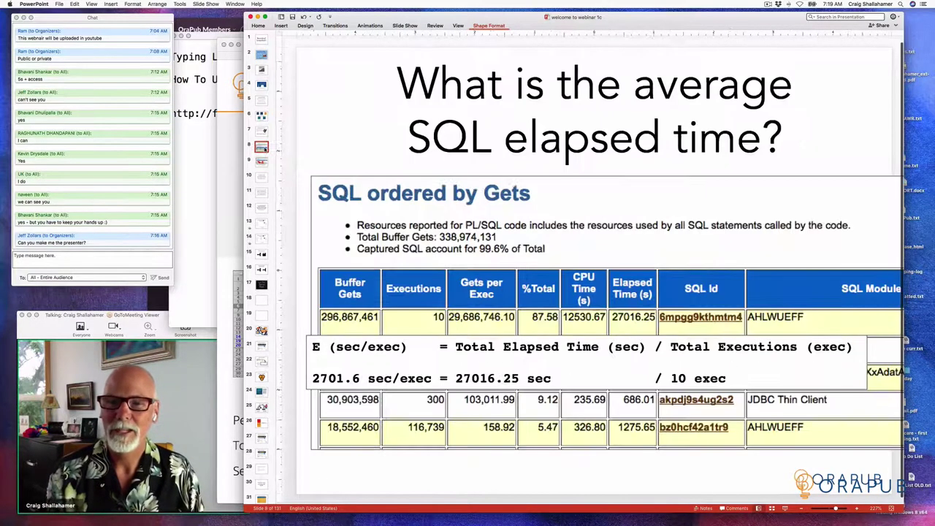
drag(312, 379, 362, 378)
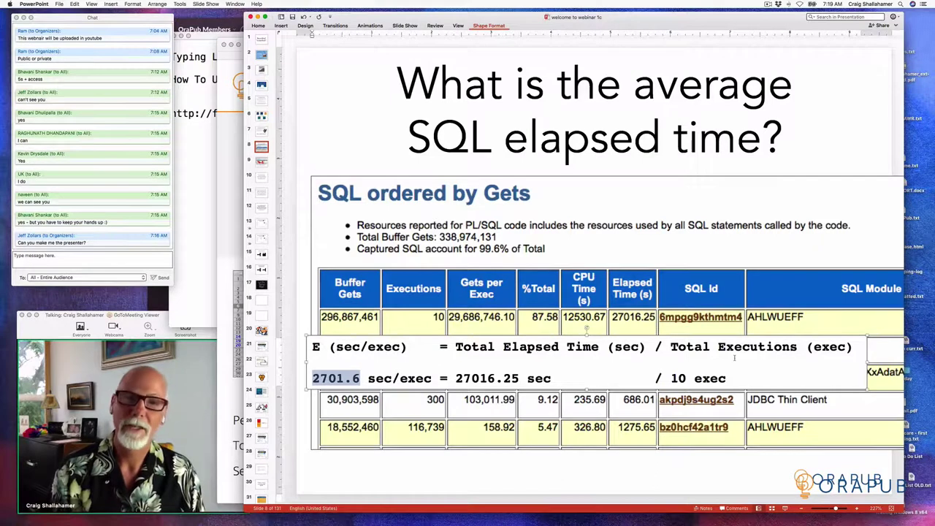
click(261, 161)
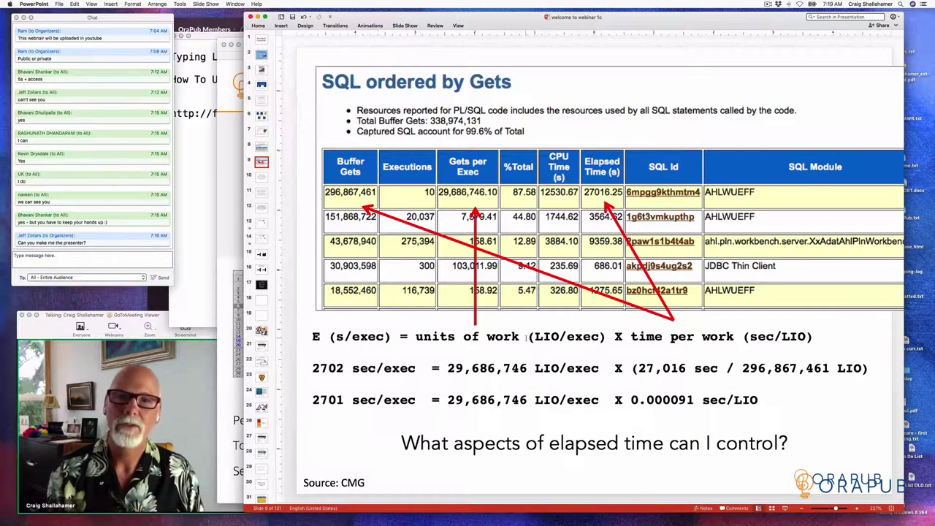
drag(630, 336, 806, 336)
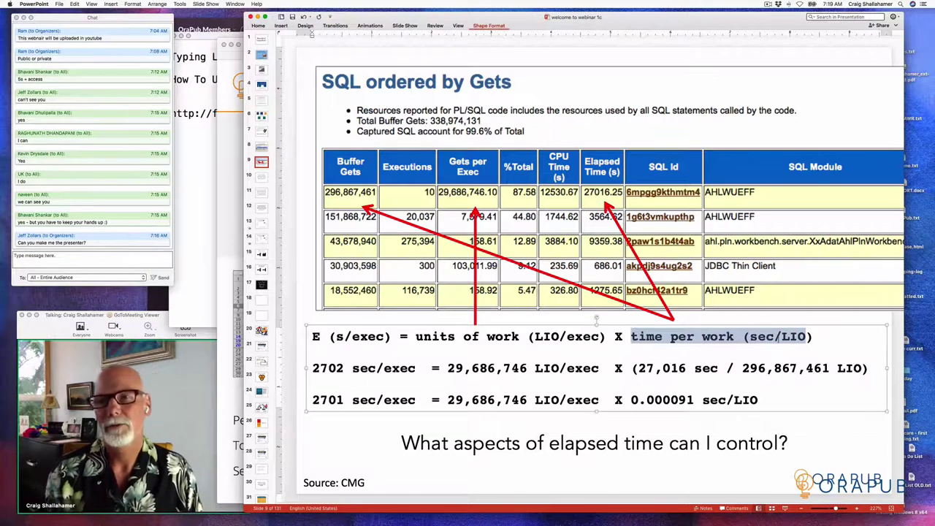
click(262, 180)
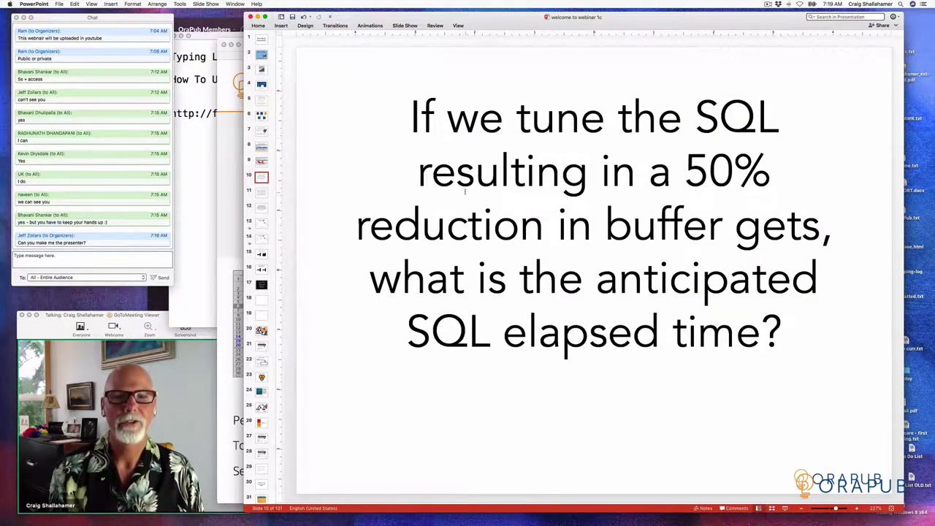
Step: Highlight the 50% buffer-gets cut, then slide 11's 1000-second SLA and maximum LIOs phrases
drag(685, 171, 832, 230)
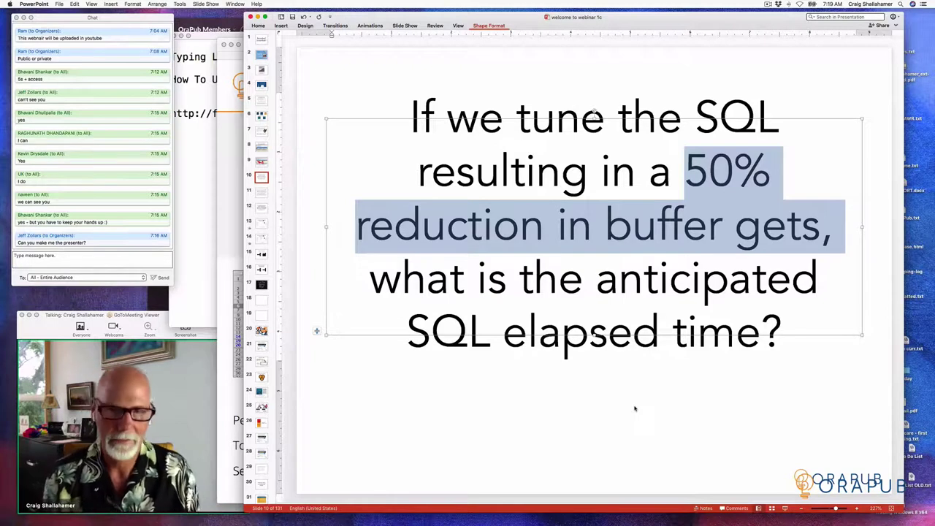
click(261, 190)
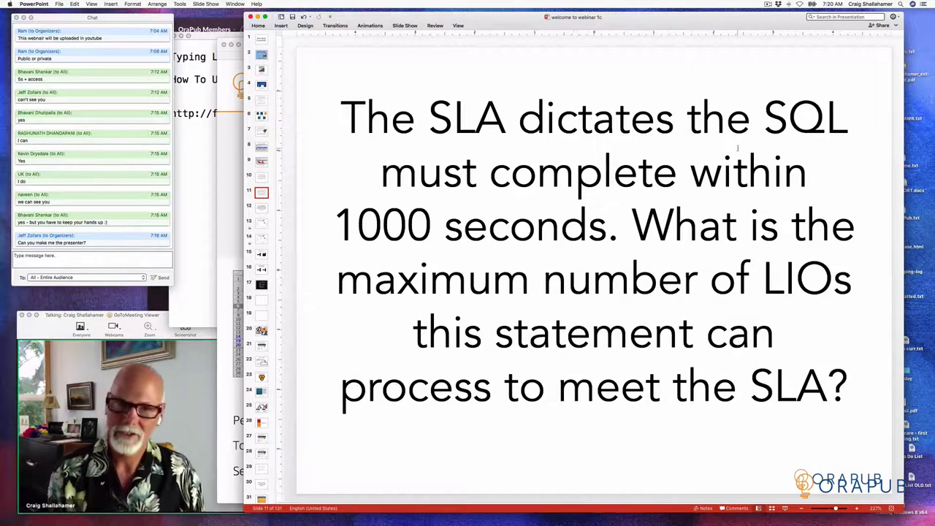
drag(606, 227, 334, 226)
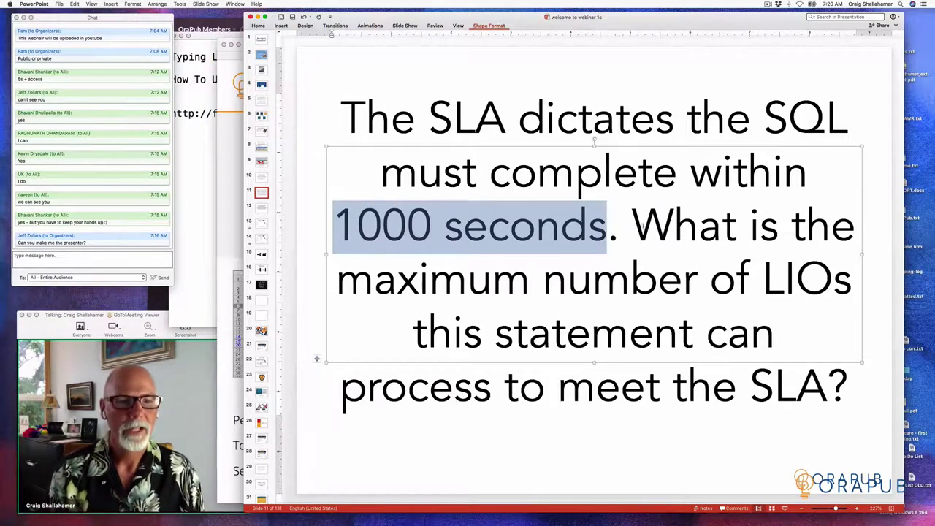
drag(336, 279, 776, 332)
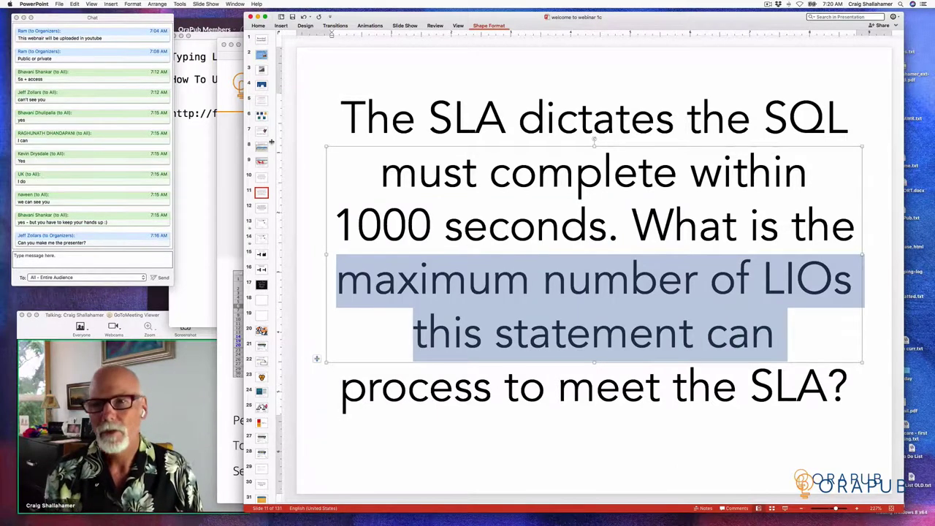
click(258, 163)
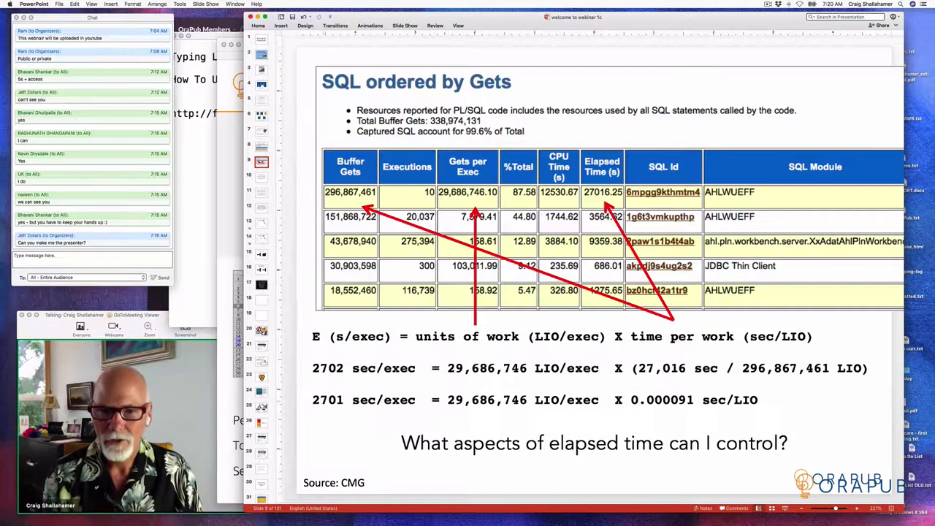
Step: Highlight E (s/exec), time per work and units of work, then show slide 12
drag(400, 335, 310, 334)
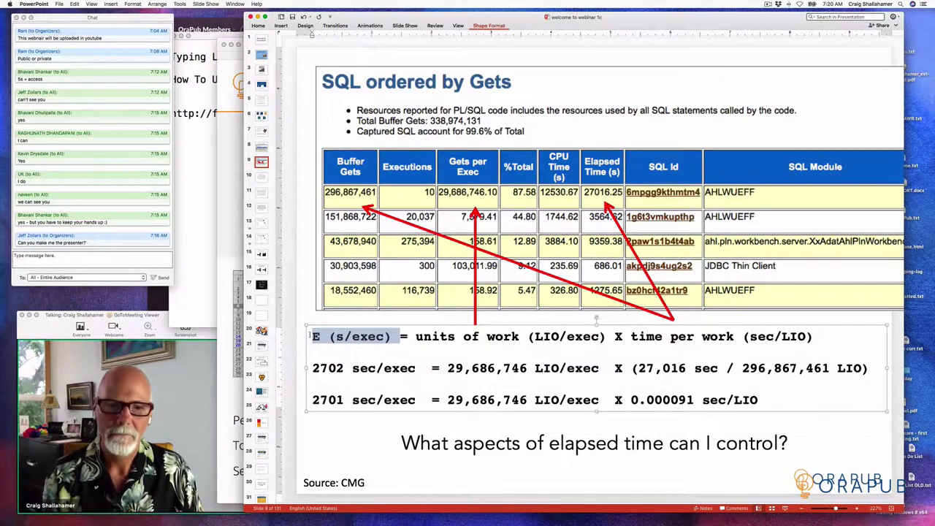
drag(630, 337, 823, 337)
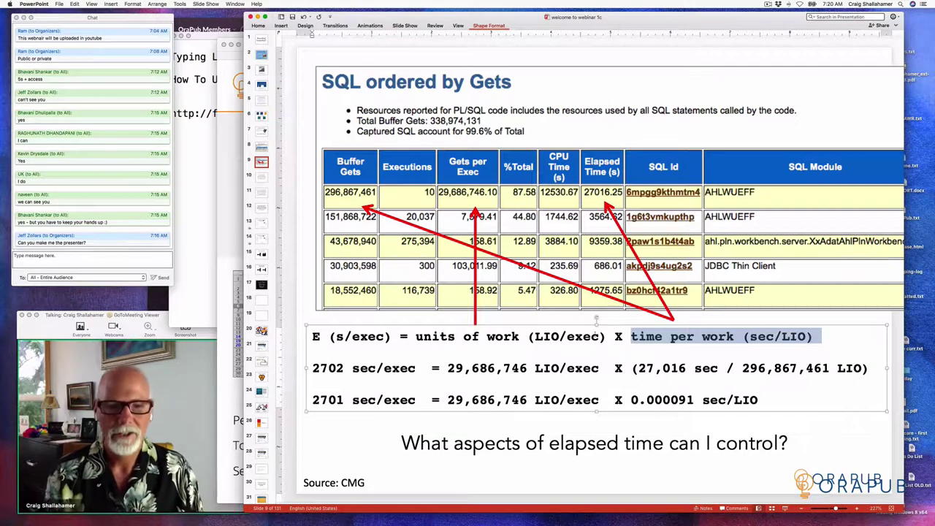
drag(606, 337, 415, 337)
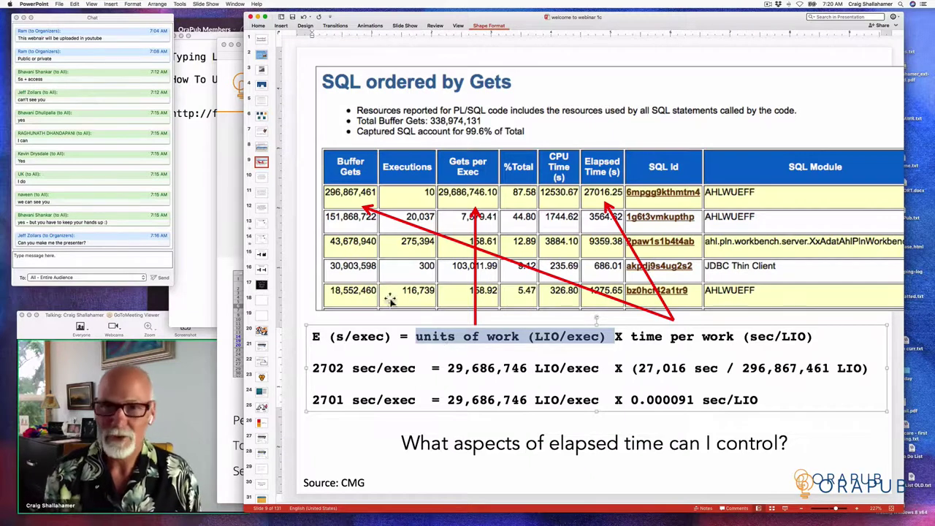
click(261, 209)
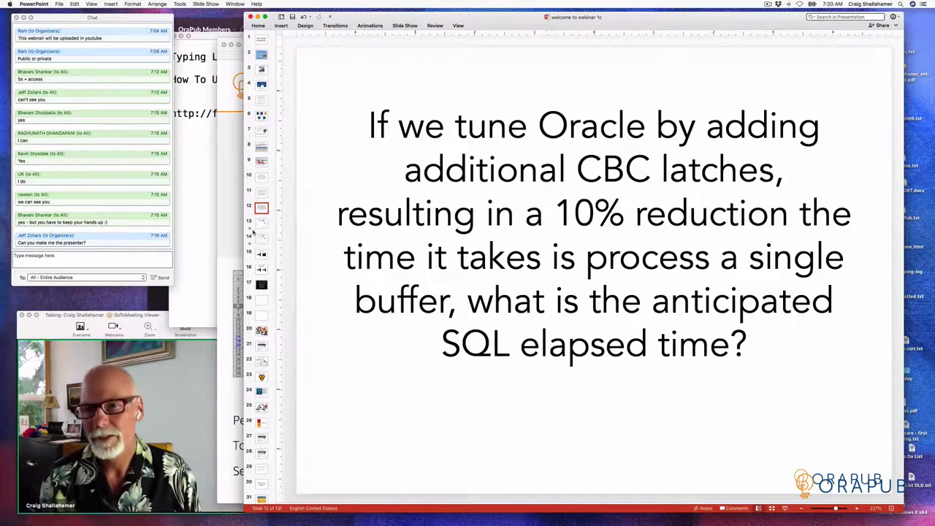
Step: Show slide 13's response-time chart with the TextEdit typing log in front
click(261, 225)
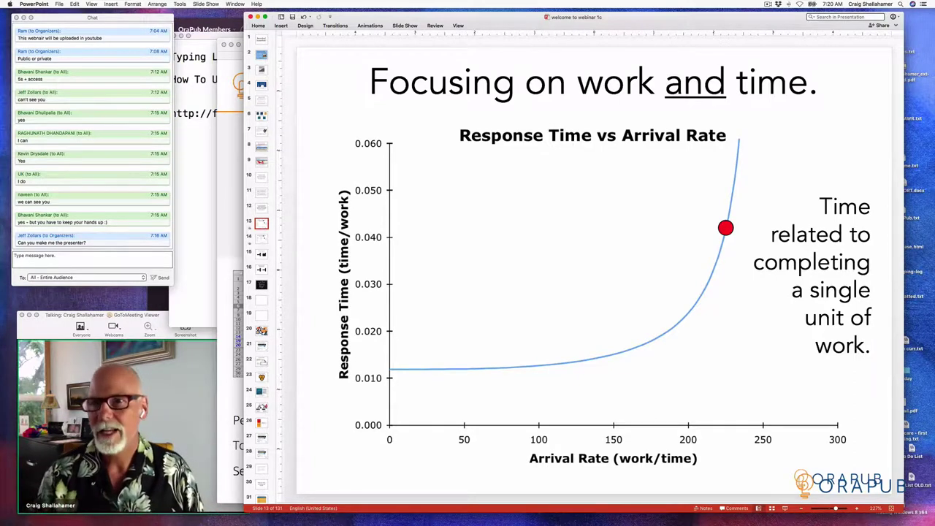
click(209, 134)
Step: Move the typing log over the slide, start a new line and enlarge the text
drag(249, 33, 384, 163)
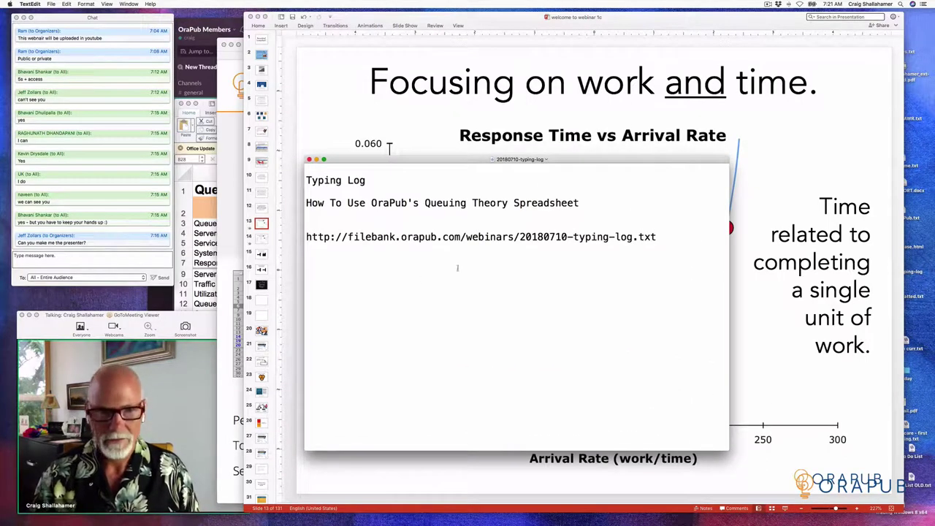
key(Return)
key(Return)
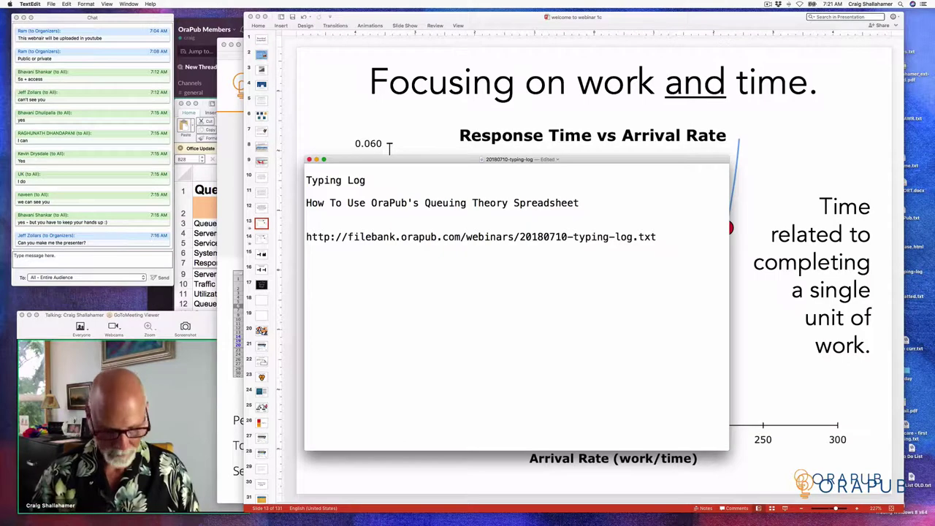
key(super+plus)
key(super+plus)
Step: Type 'Queuing theory relates work with time.' and move the log up off the chart
text(Queuing the)
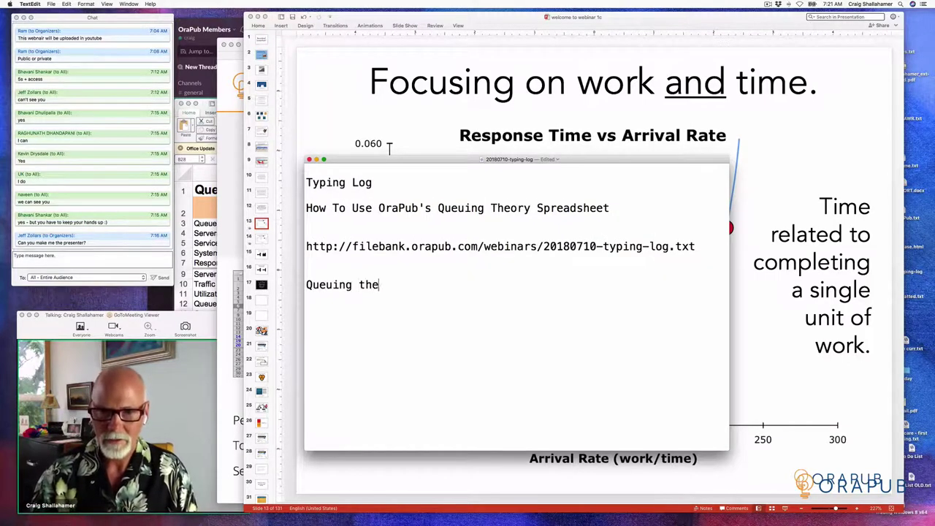
text(ory relates )
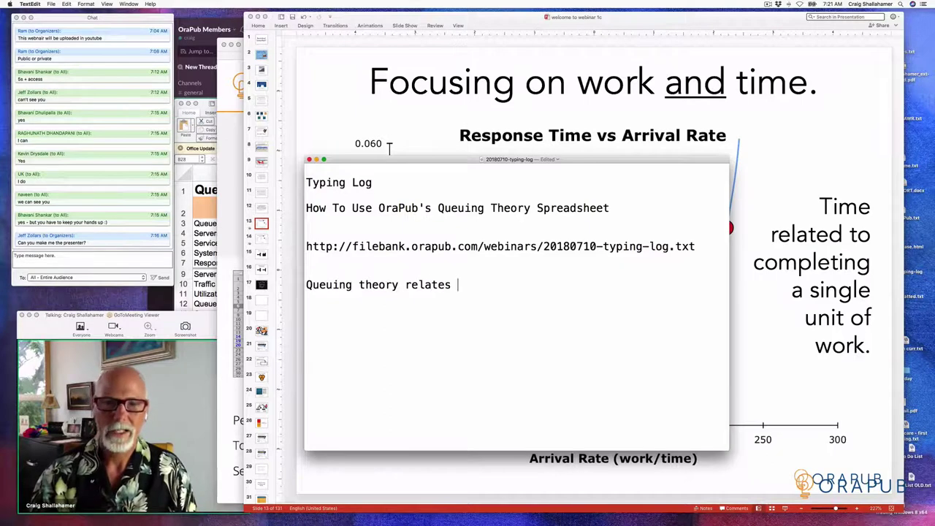
text(workload with time.)
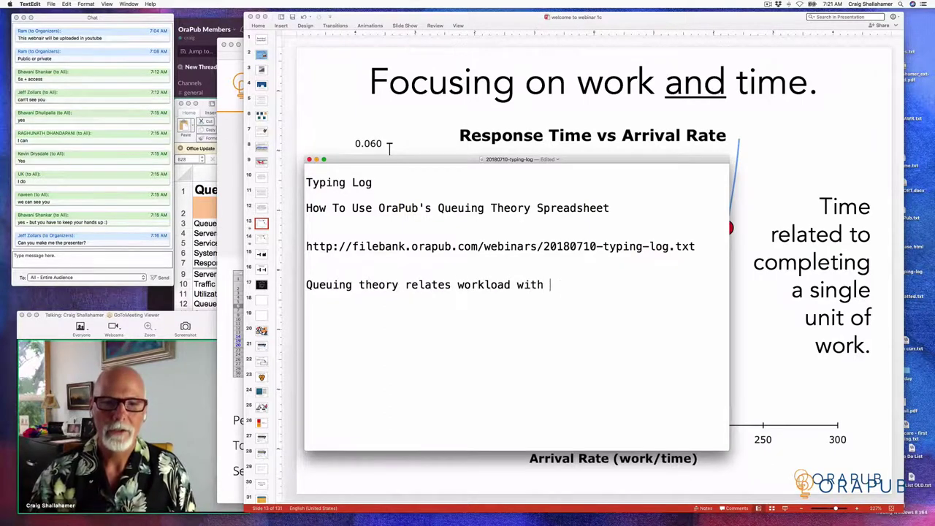
click(512, 284)
key(BackSpace)
key(BackSpace)
key(BackSpace)
key(BackSpace)
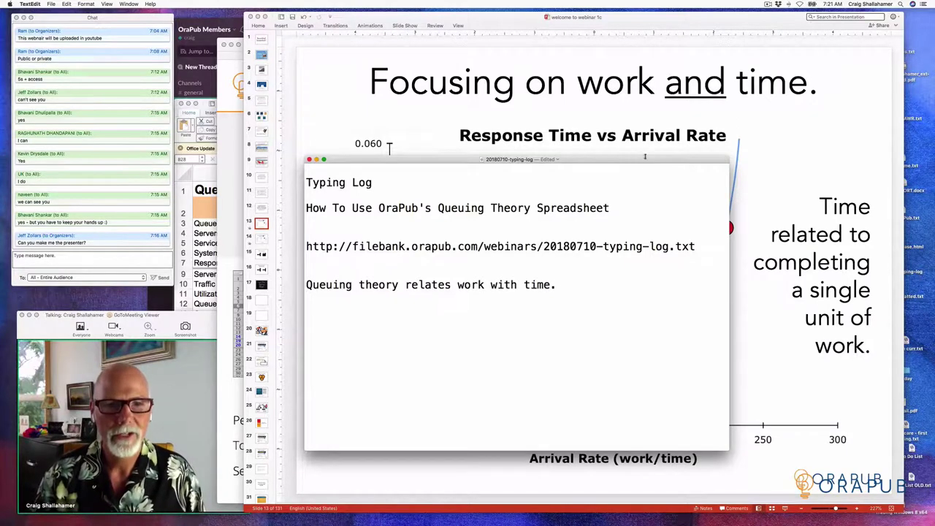
drag(548, 160, 423, 185)
drag(519, 169, 532, 96)
click(673, 24)
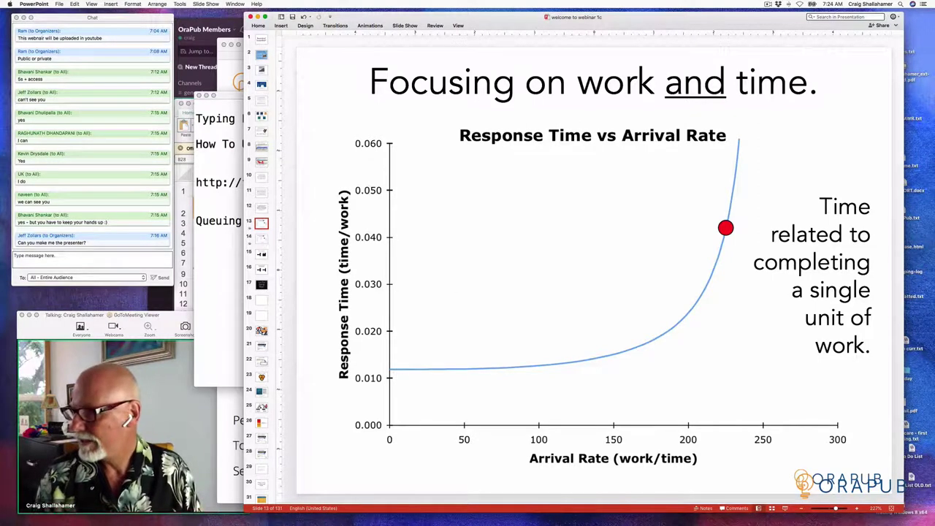
Step: In the typing log, define response time as the time to process 1 (ONE) of work
click(204, 238)
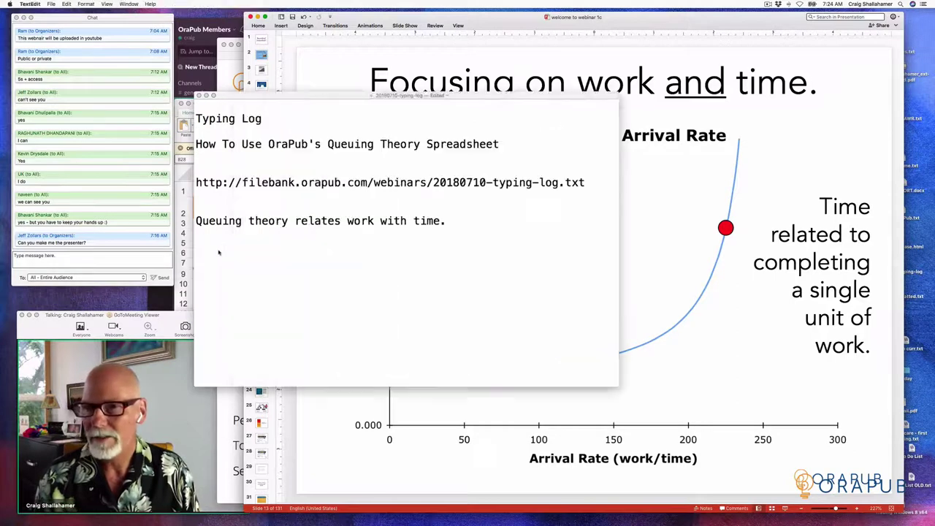
text(onb)
key(BackSpace)
key(BackSpace)
key(BackSpace)
key(BackSpace)
key(BackSpace)
key(BackSpace)
text(espone time)
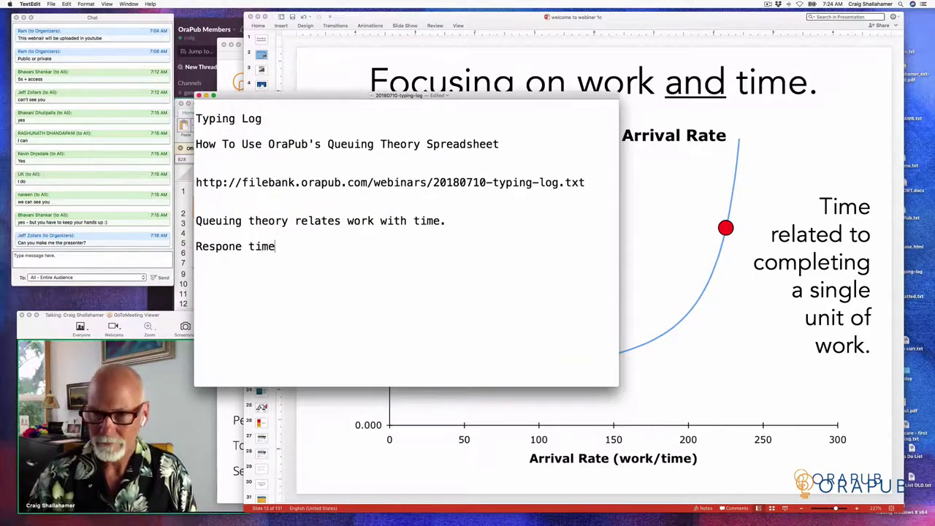
text( ... tim e)
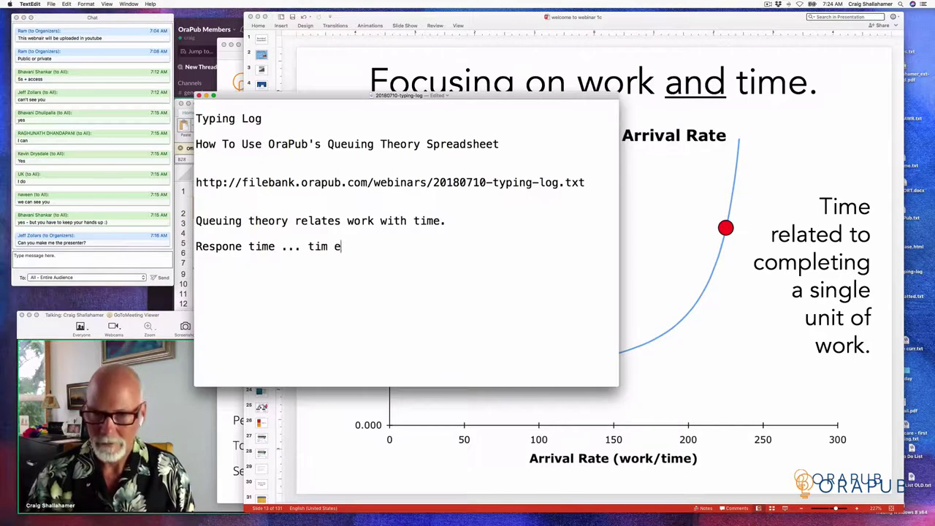
key(BackSpace)
key(BackSpace)
text(e to process)
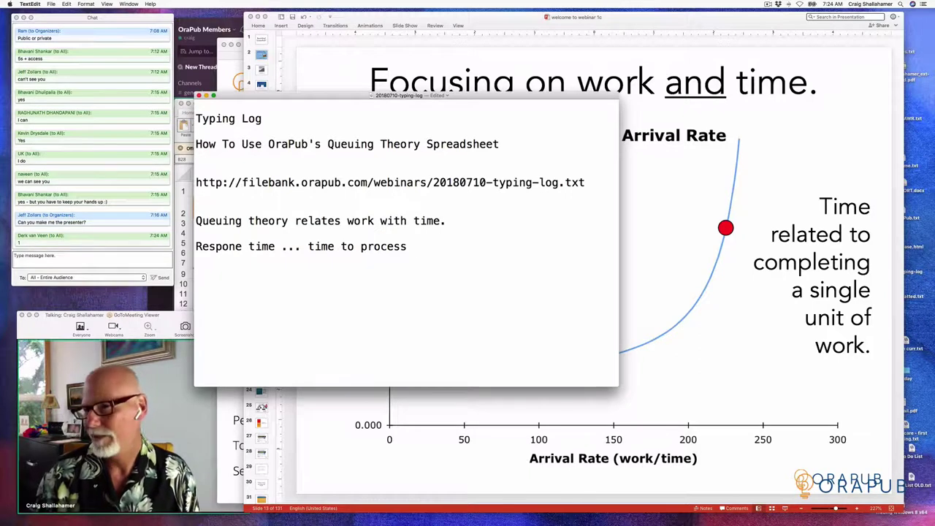
text(1)
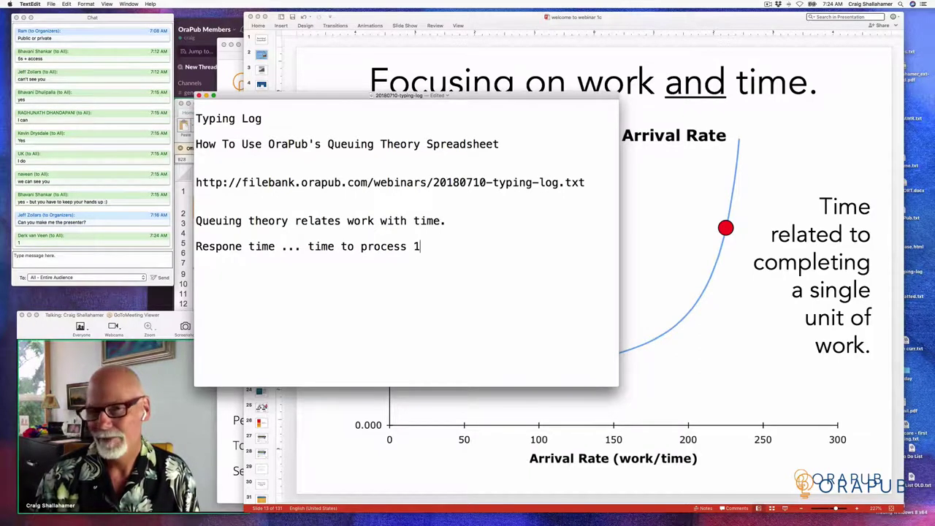
text( ()
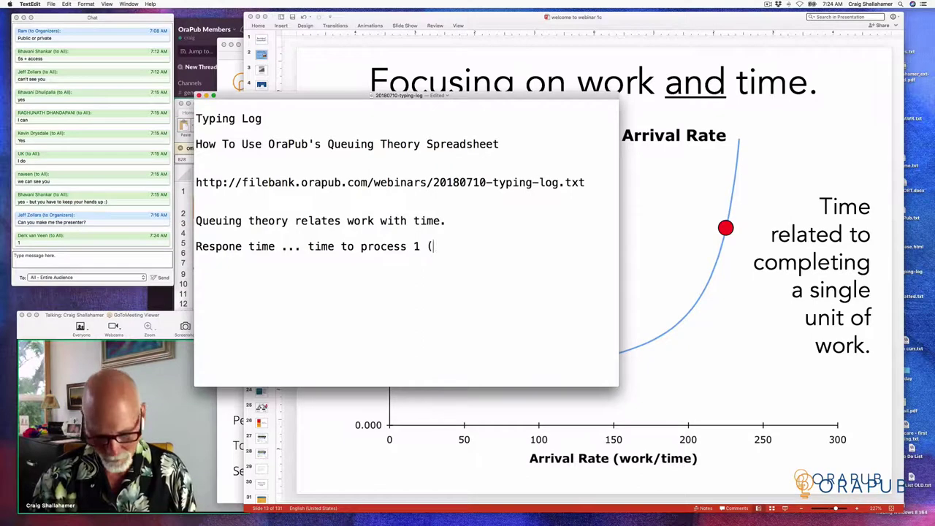
text(ONE) of work.)
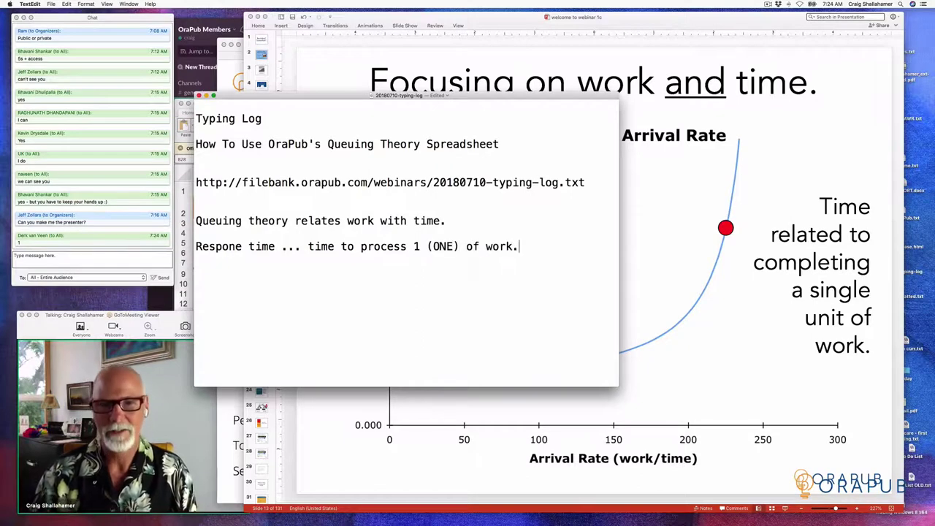
key(Return)
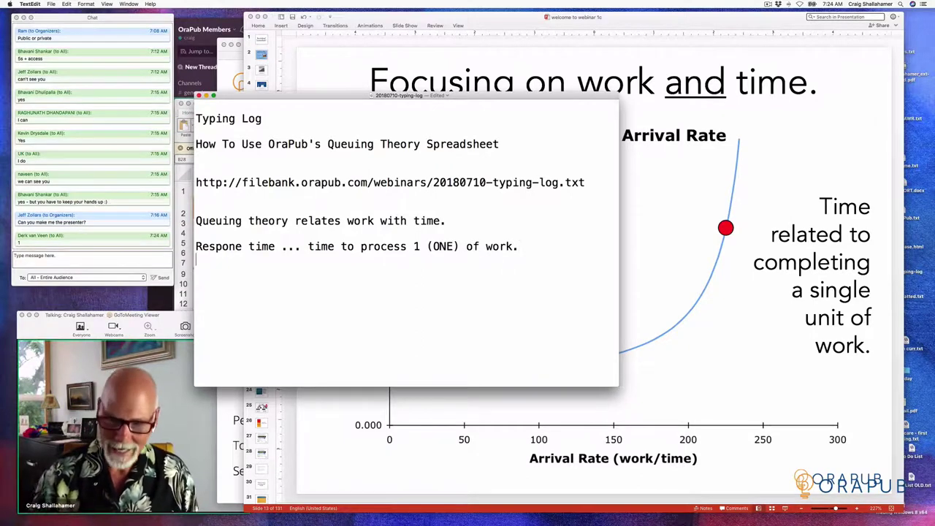
Step: Add the line 'Elapsed time ... time to process all the work (w/in a SQL stmt)'
text(wlsp)
key(BackSpace)
key(BackSpace)
key(BackSpace)
key(BackSpace)
text(Elsp)
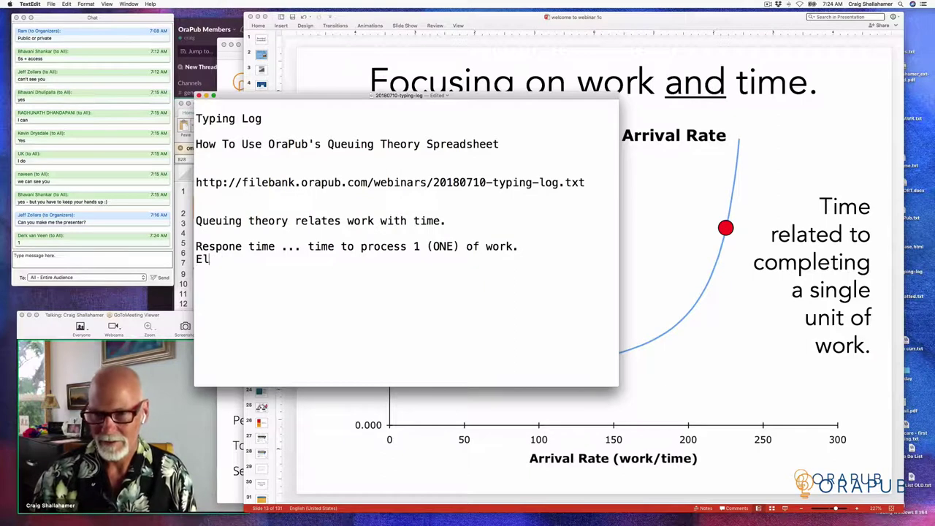
key(BackSpace)
key(BackSpace)
text(apsed time )
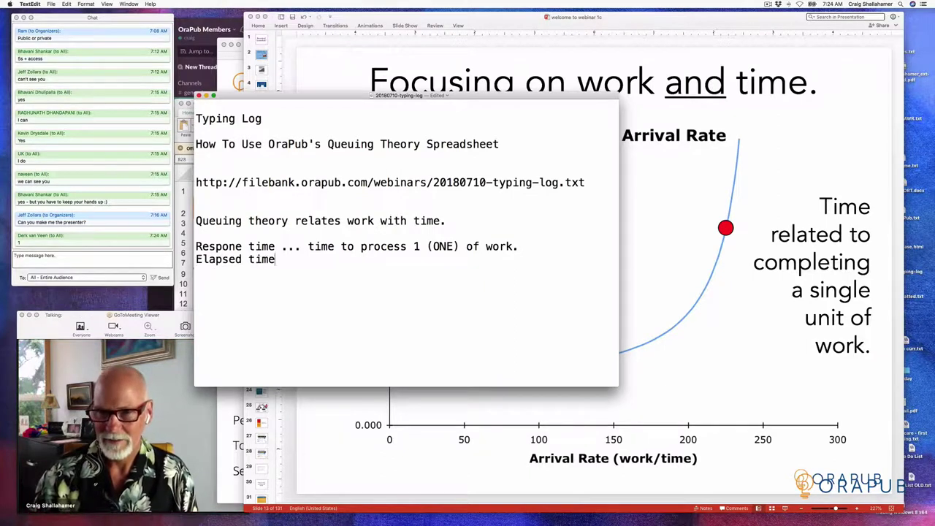
text(... to)
key(BackSpace)
key(BackSpace)
text(ime to rpo)
key(BackSpace)
key(BackSpace)
key(BackSpace)
text(process al)
text(l the work )
text((&)
key(BackSpace)
text(w/in a SQL stmt))
key(Return)
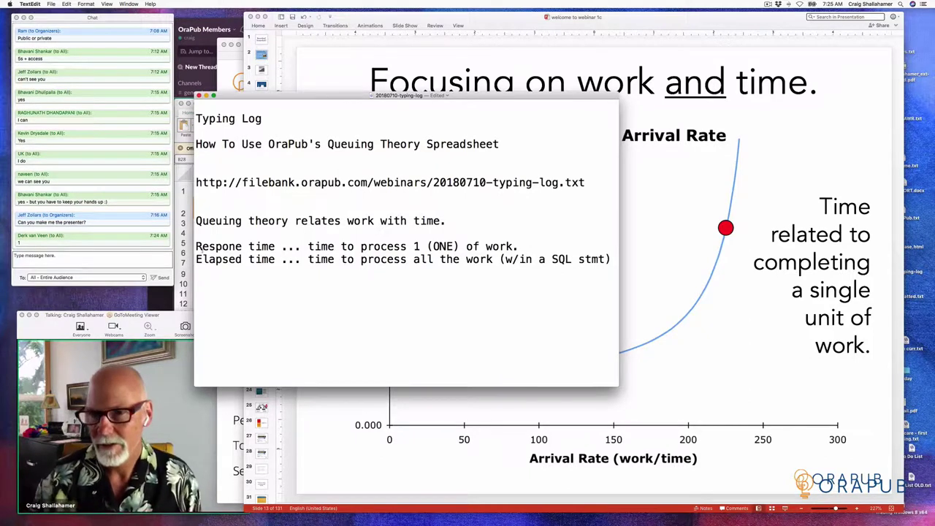
Step: Add the formula 'ET = work * time to process 1 piece of work' on a new line
key(Return)
text(ET =)
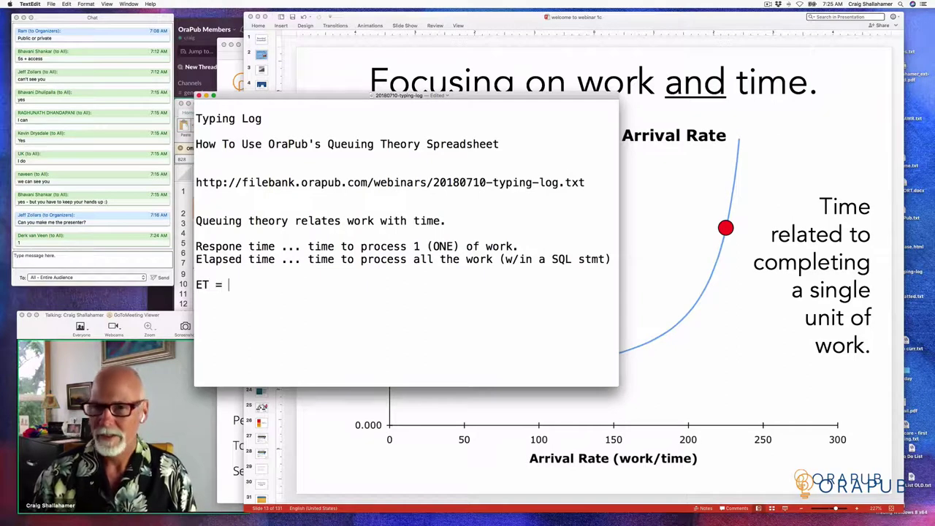
text( the)
key(BackSpace)
key(BackSpace)
key(BackSpace)
text(work * )
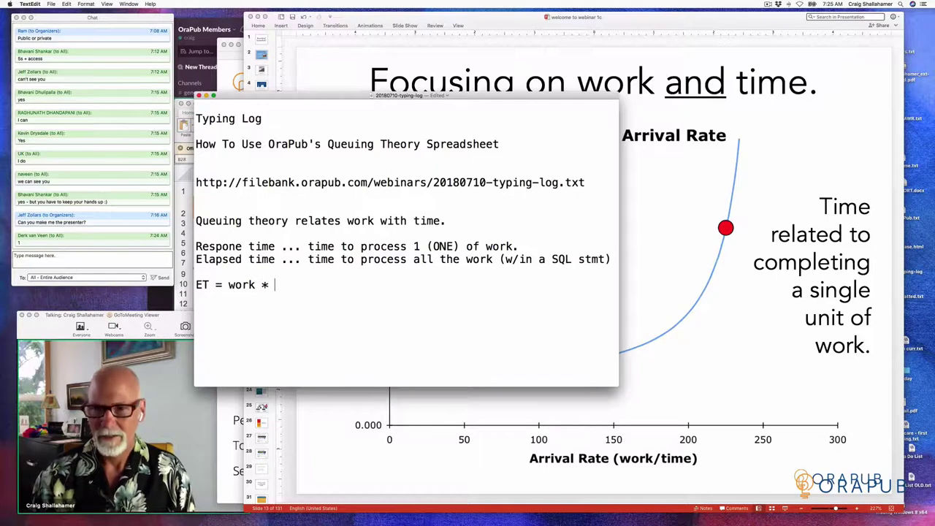
text(time to proce)
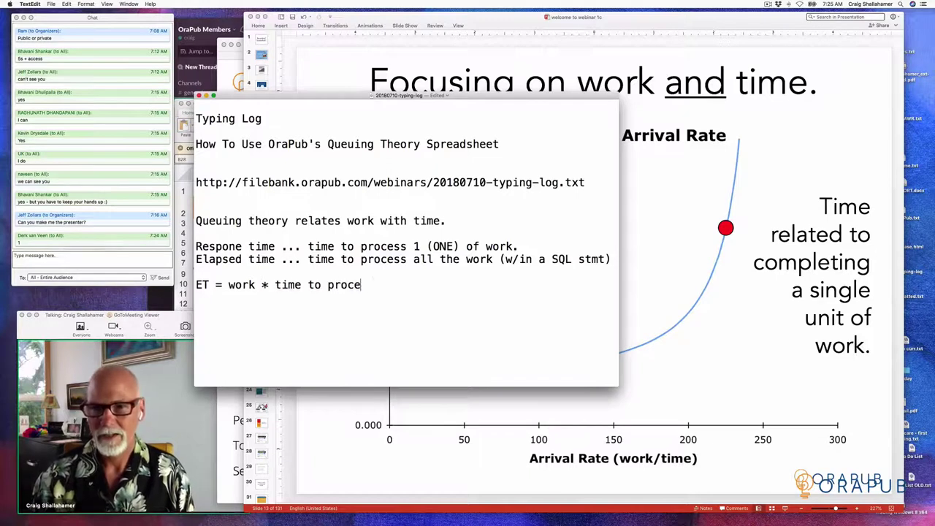
text(ss 1 piece of owrk)
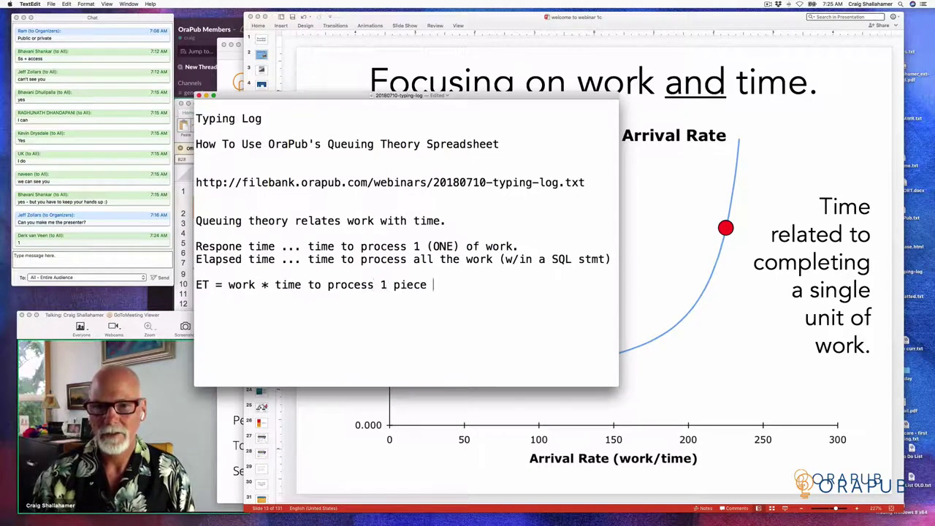
key(BackSpace)
key(BackSpace)
key(BackSpace)
key(BackSpace)
text(work)
Step: Add '(remember the candy jar)' below it, save the log, and move its window down
key(Return)
key(Return)
text((rememvbver th)
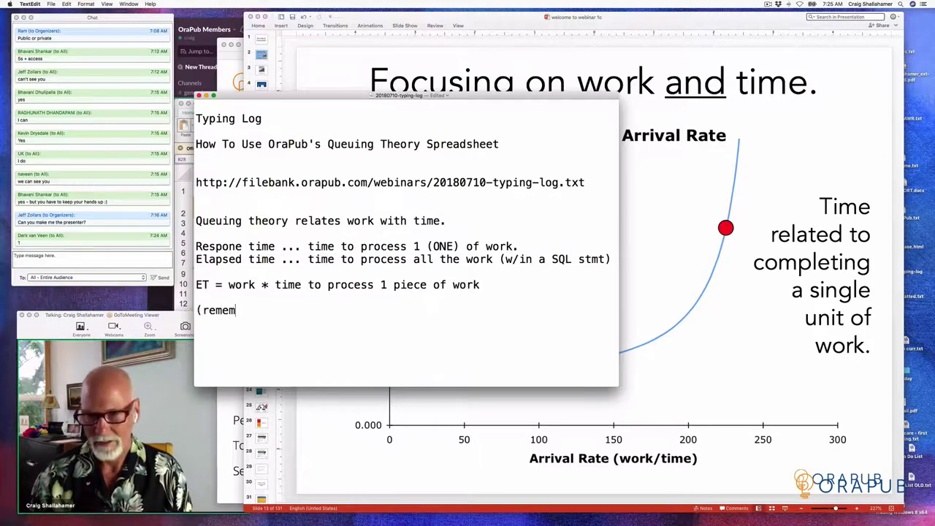
key(BackSpace)
key(BackSpace)
key(BackSpace)
key(BackSpace)
key(BackSpace)
key(BackSpace)
key(BackSpace)
key(BackSpace)
key(BackSpace)
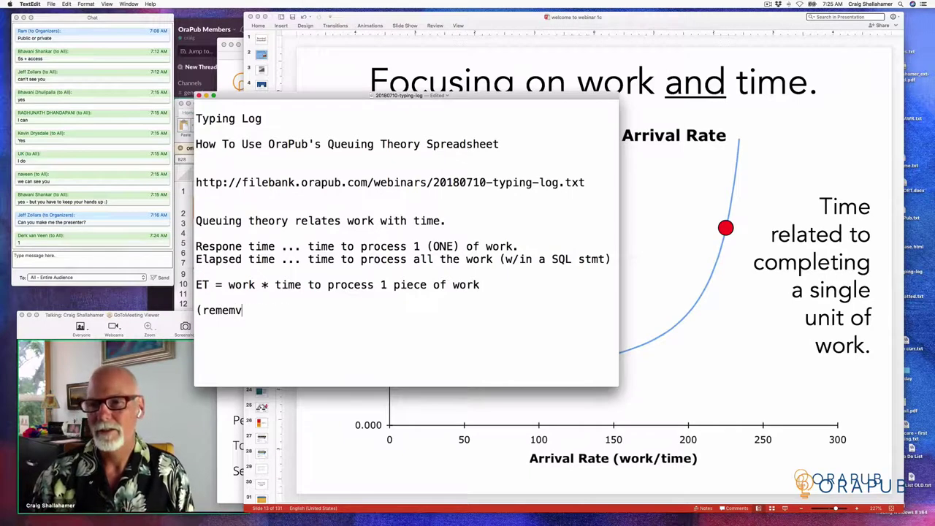
text(mber the )
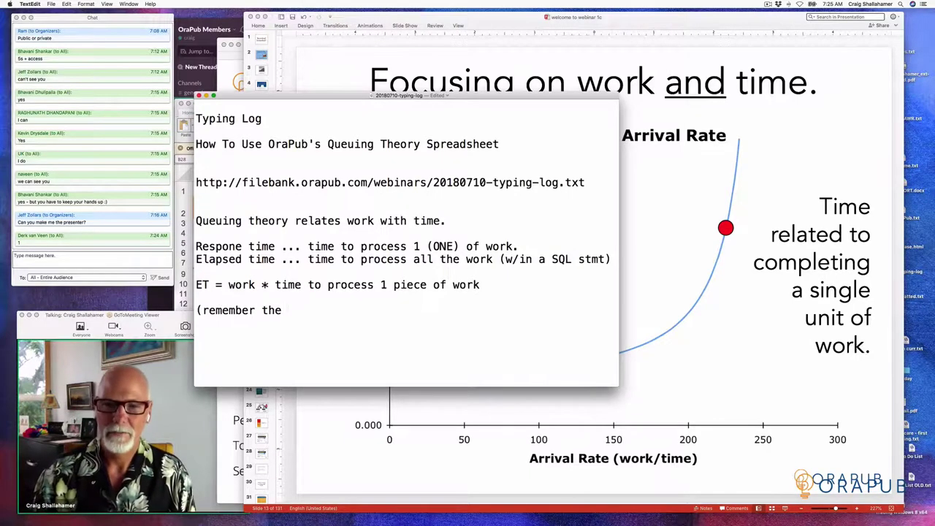
text(candy jar))
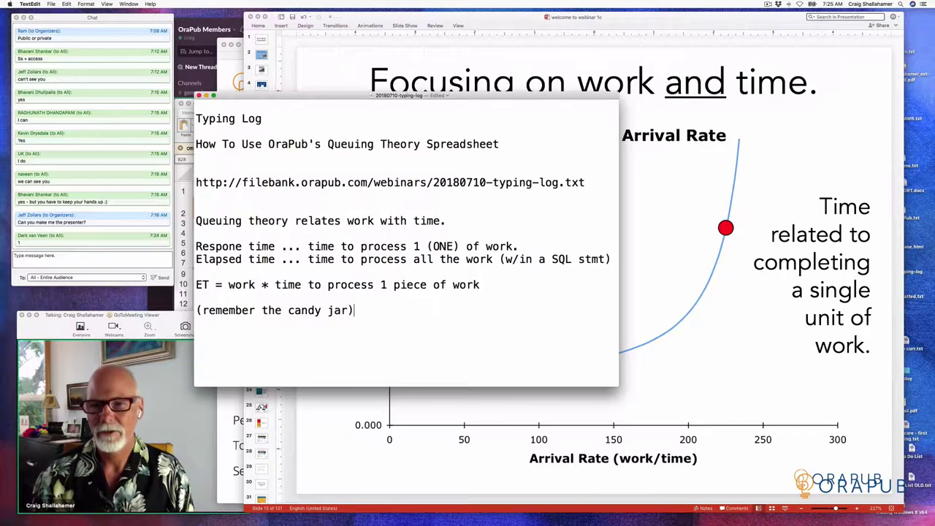
key(Return)
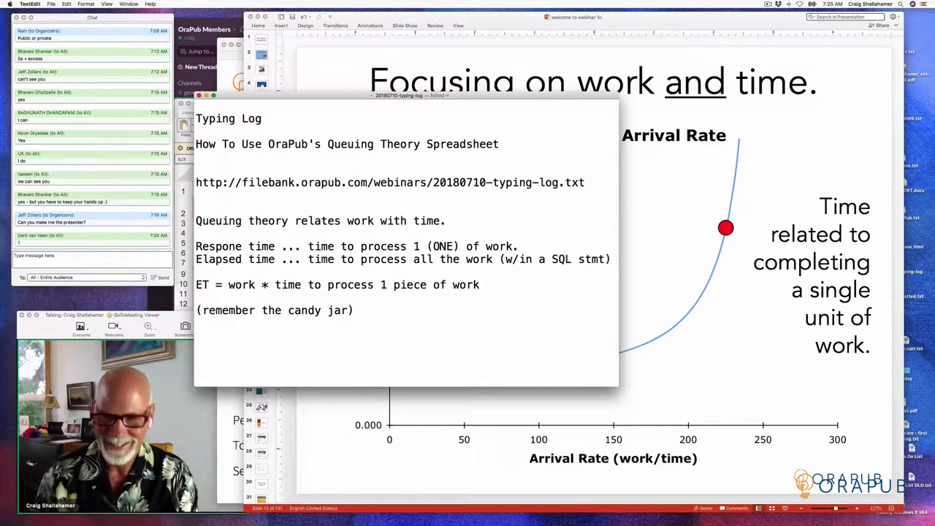
key(super+s)
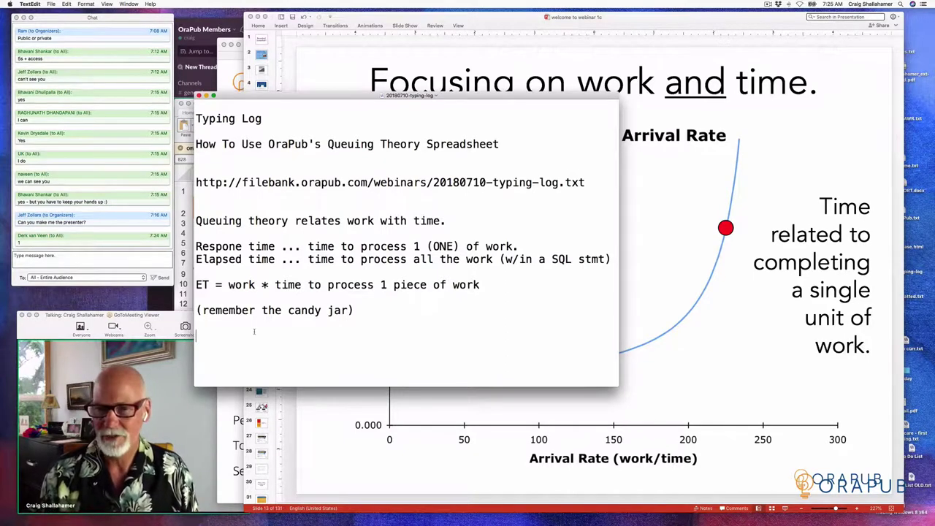
drag(305, 103, 327, 268)
Step: Show slide 14 with the CPU response-time formula, then bring the typing log forward
click(290, 228)
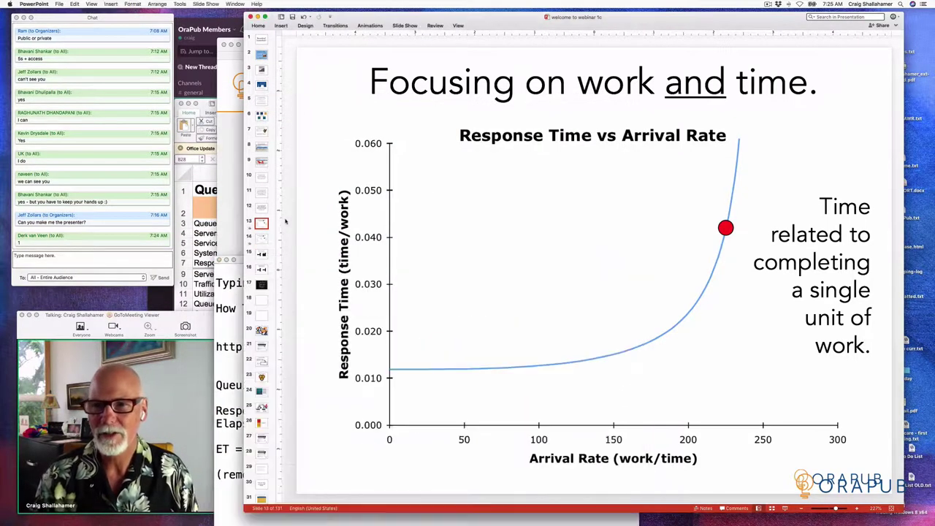
click(264, 241)
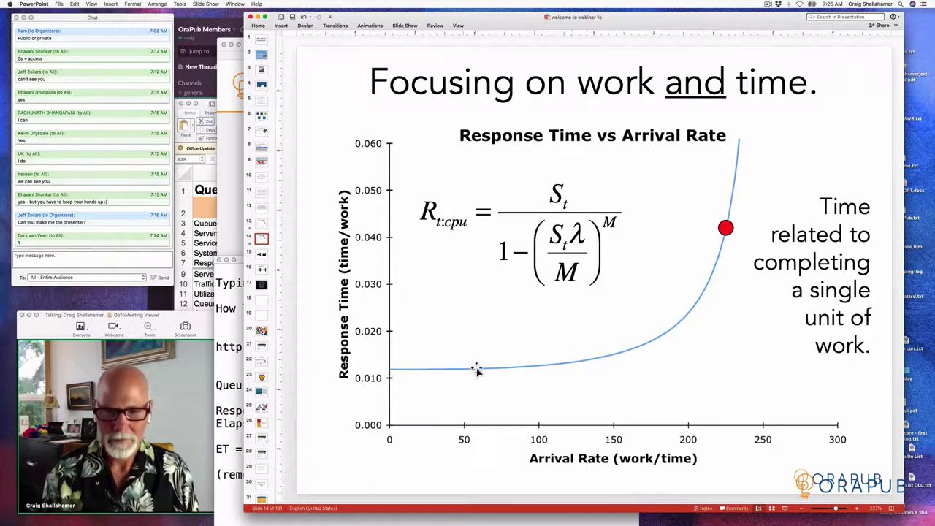
click(229, 346)
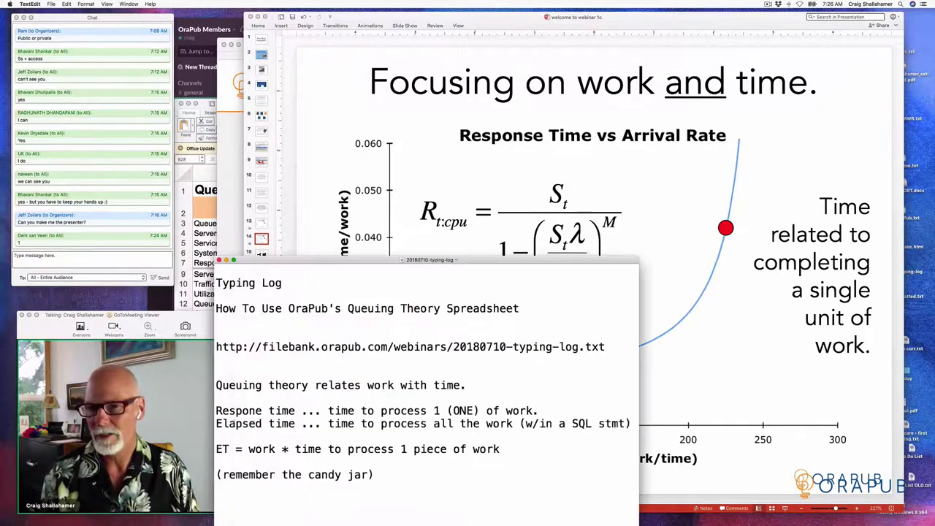
Step: Insert 'unit of work ... e.g., lio, pio, trx, etc...' above the response time line and save
click(234, 402)
key(Return)
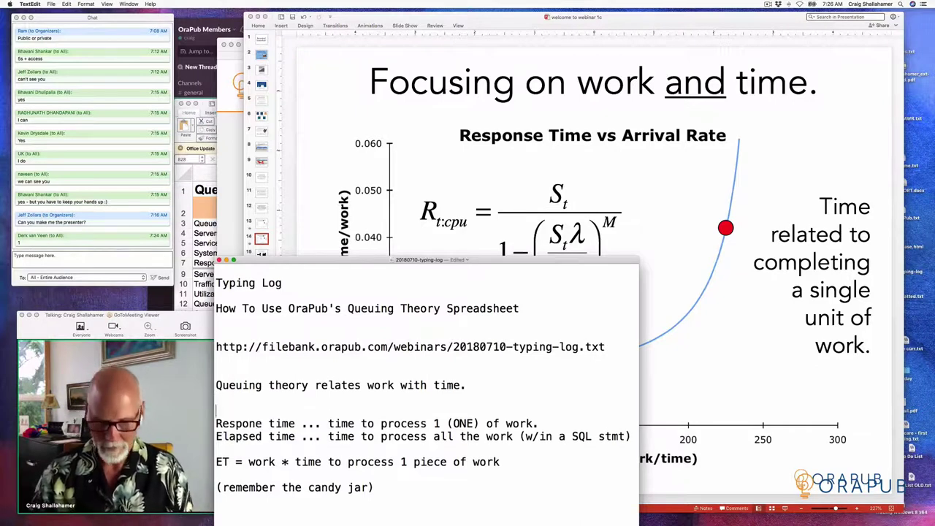
text(unit)
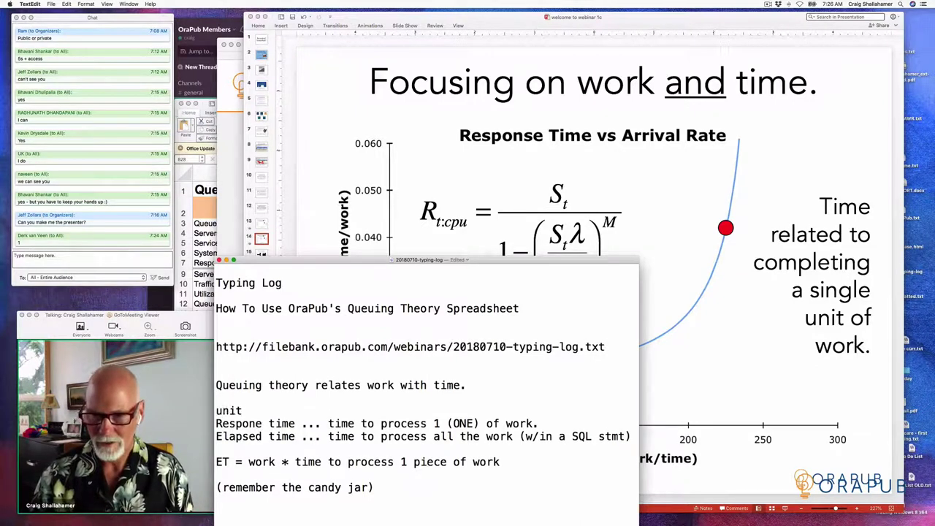
text( of work .)
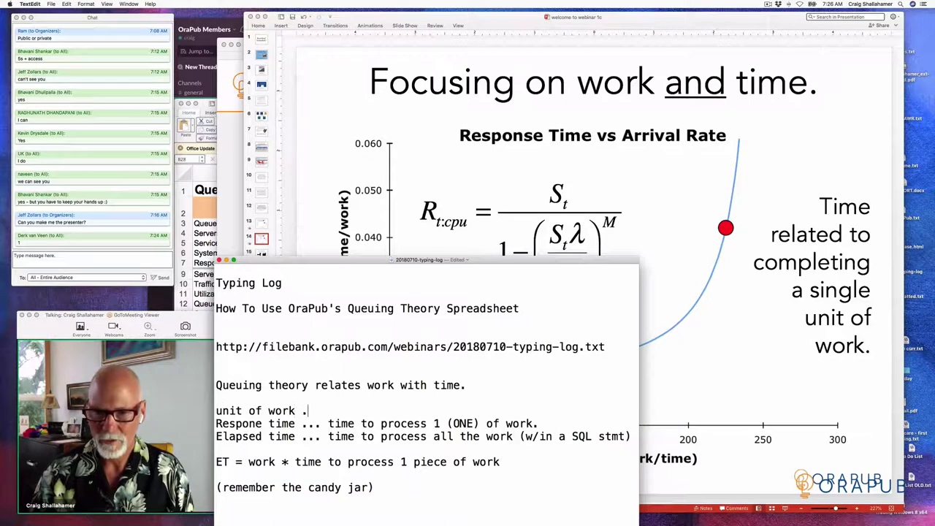
text(.. e.g., )
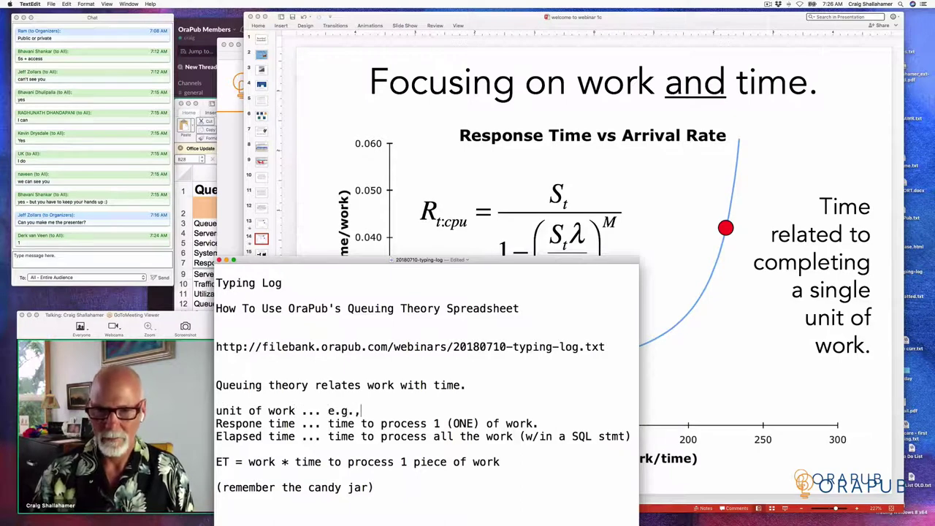
text(li)
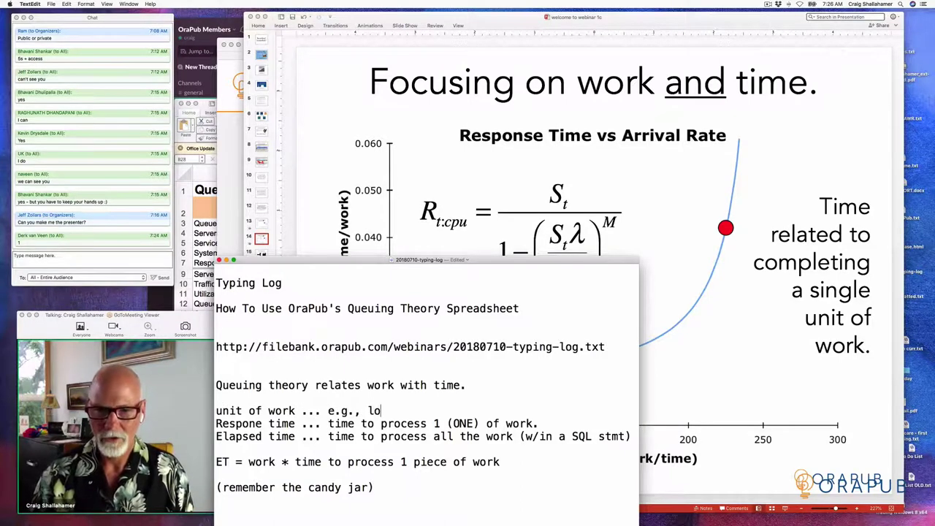
text(o, pio)
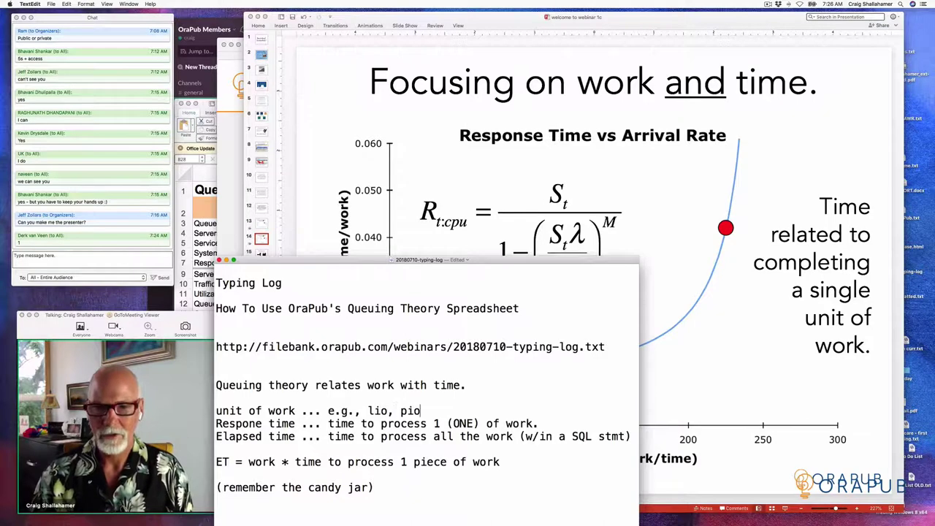
text(, )
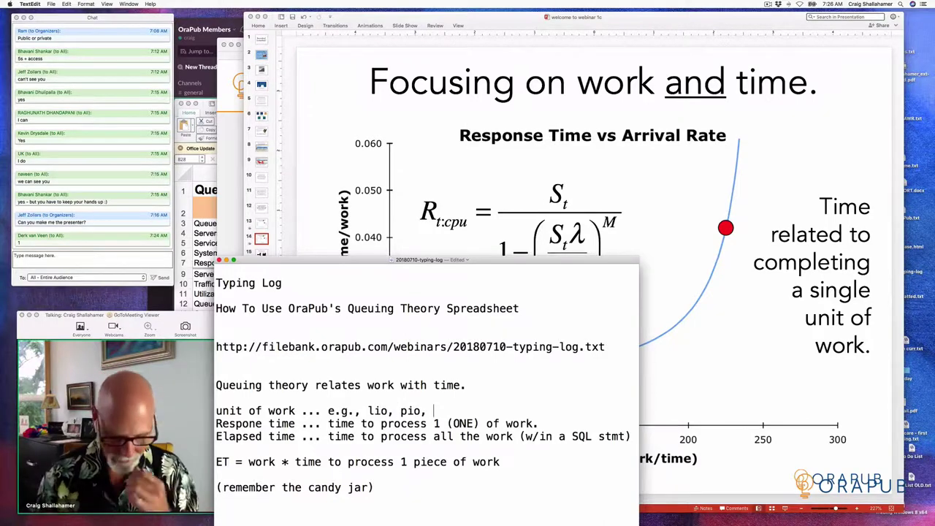
text(transact)
key(BackSpace)
key(BackSpace)
key(BackSpace)
key(BackSpace)
key(BackSpace)
key(BackSpace)
text(x, etc...)
key(super+s)
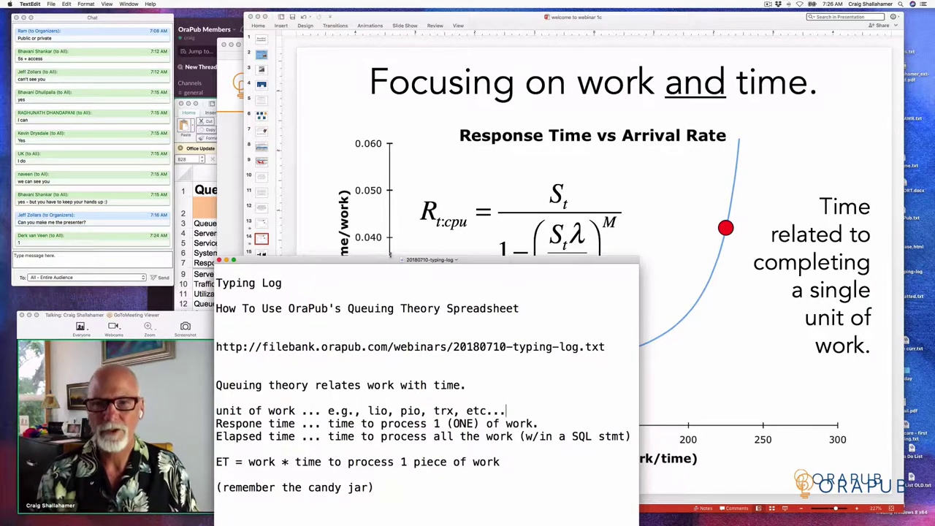
Step: Raise the typing log higher over the slide and place the cursor below the candy-jar reminder
click(350, 234)
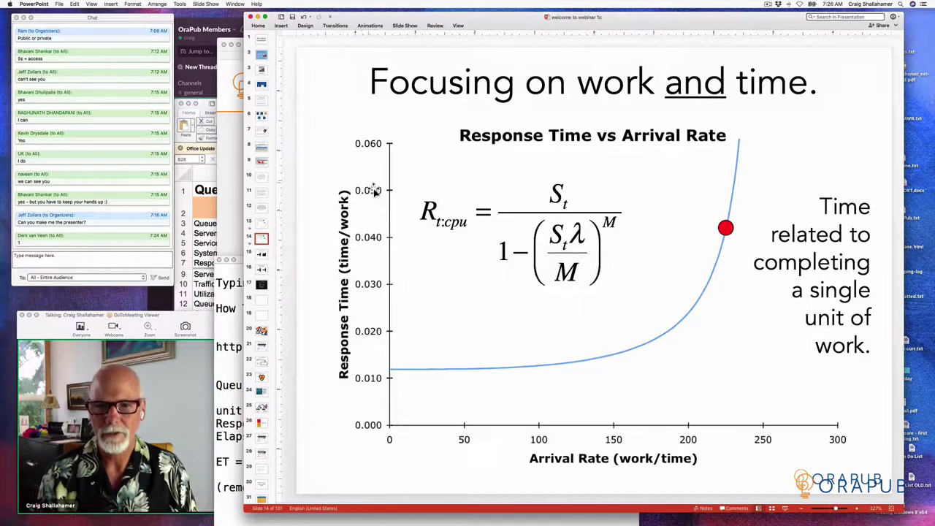
drag(239, 259, 241, 59)
click(403, 299)
Step: Start a new 'Rt =' line below the candy-jar reminder
key(Return)
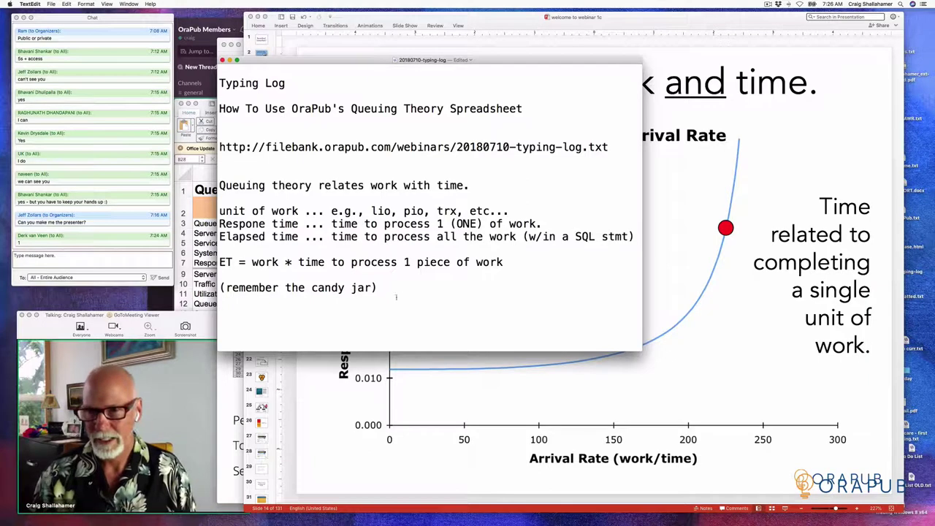
text(Rt)
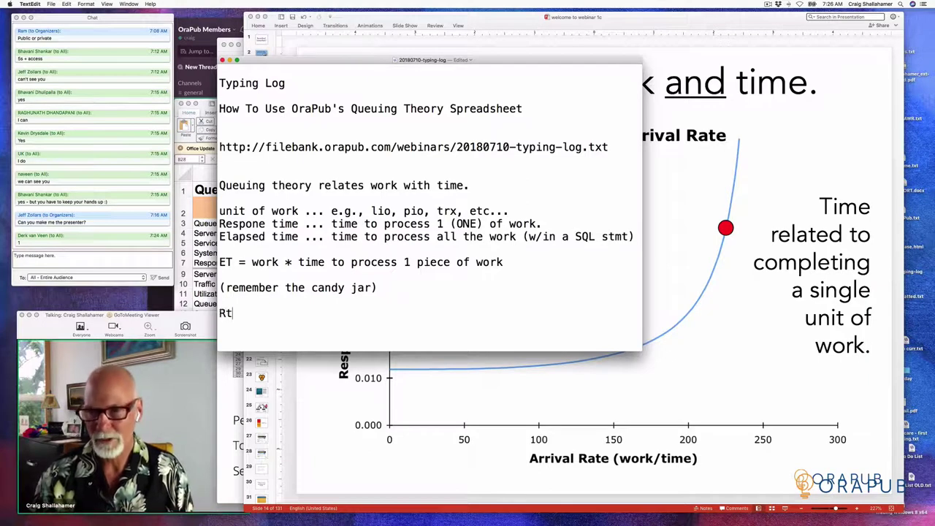
text( = queuing + service)
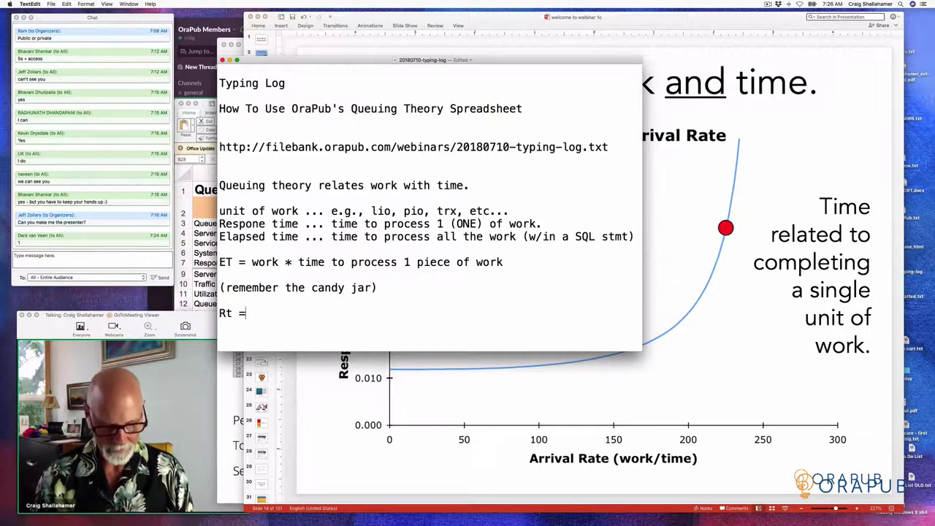
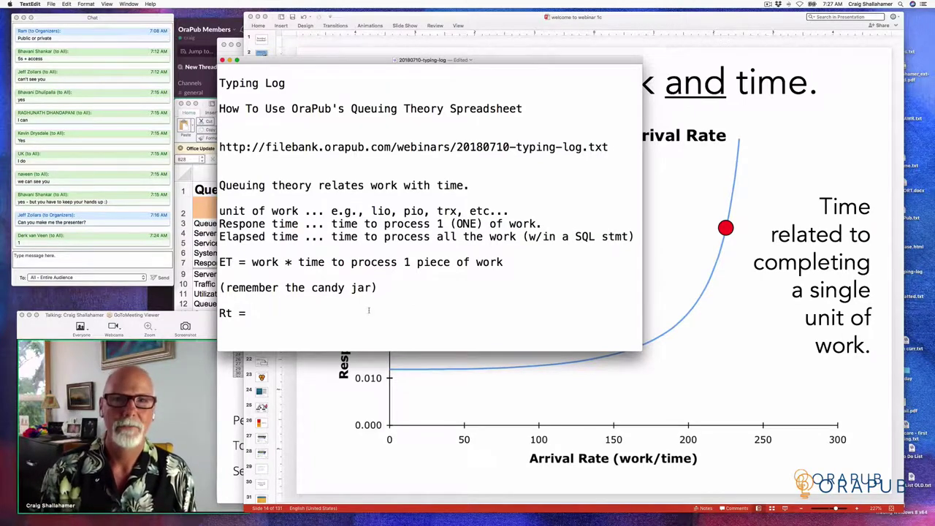
Step: Finish the log line 'Rt = queuing + servicing = Qt + St' and bring the response-time slide forward
text(queuing)
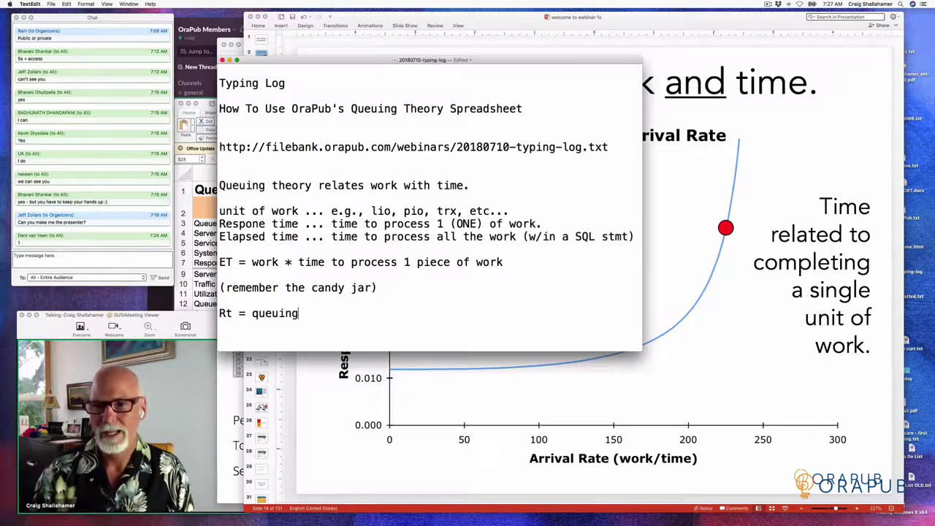
text( +)
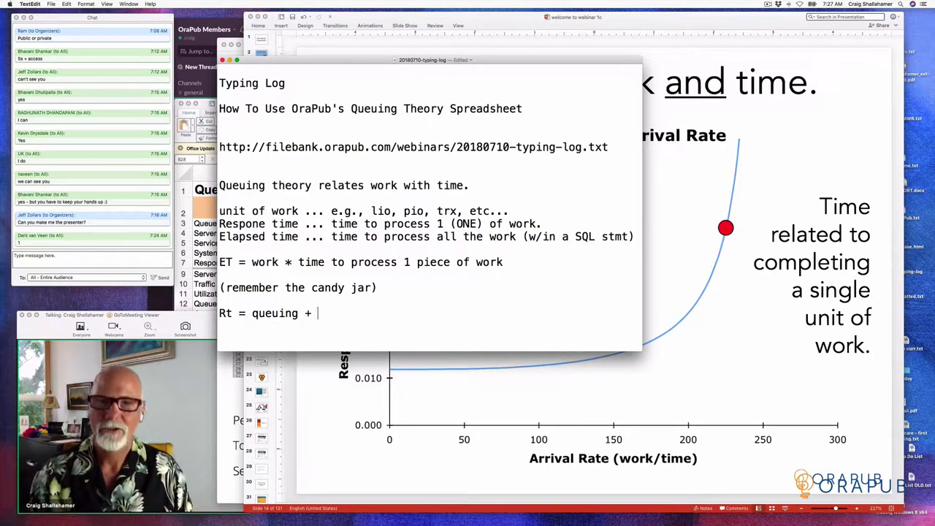
text(service)
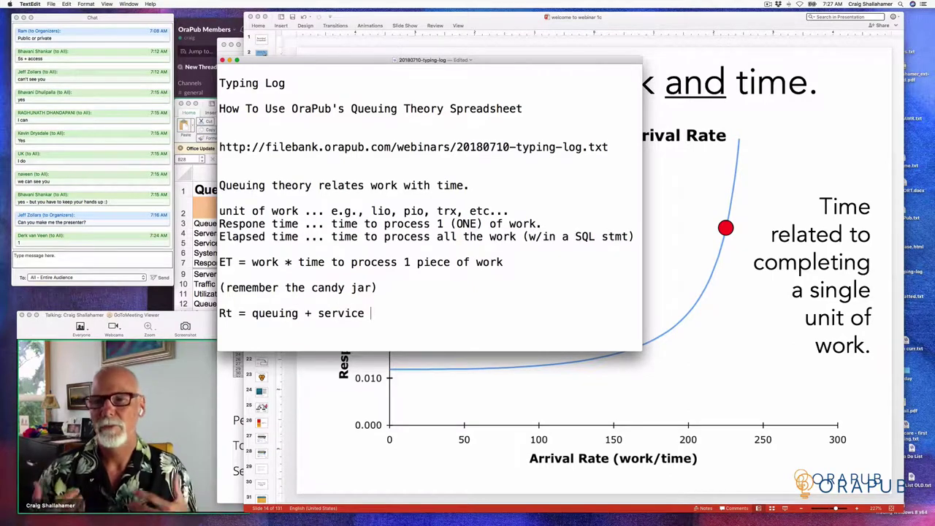
key(BackSpace)
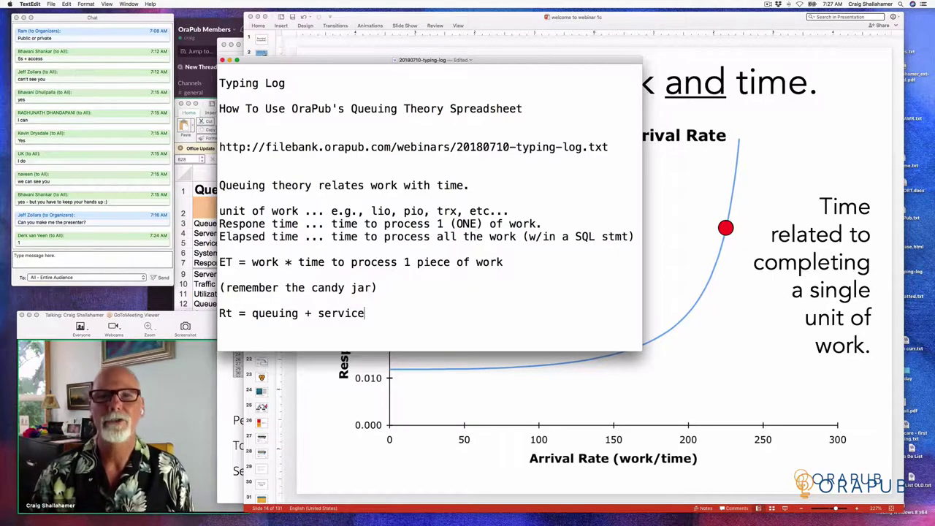
key(BackSpace)
text(ing)
text( =)
text(t)
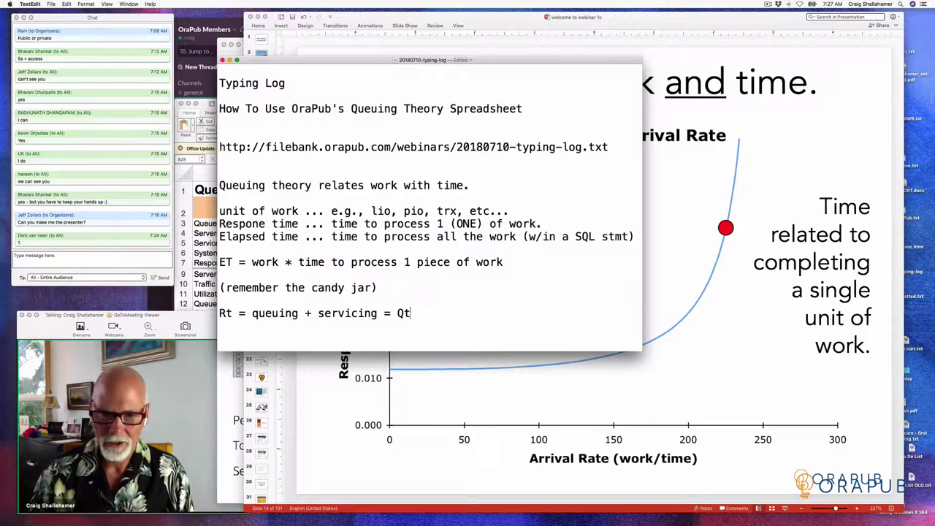
text( + St)
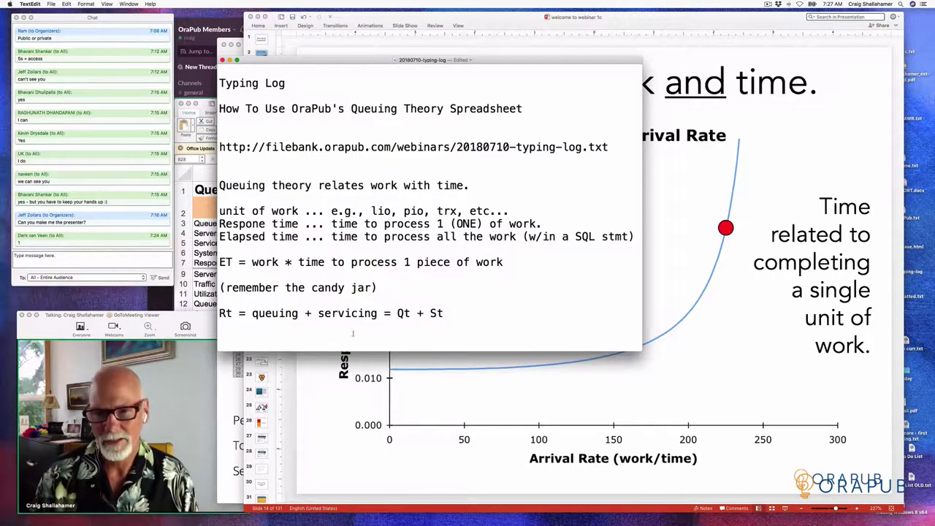
click(323, 398)
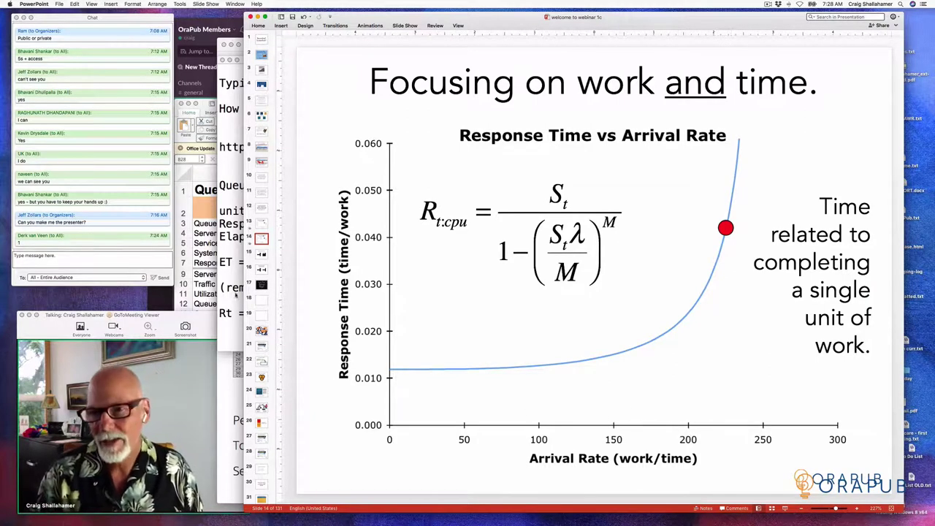
Step: Highlight 'servicing', then 'queuing + servicing', in the log and compare each with the formula slide
click(238, 296)
double_click(359, 314)
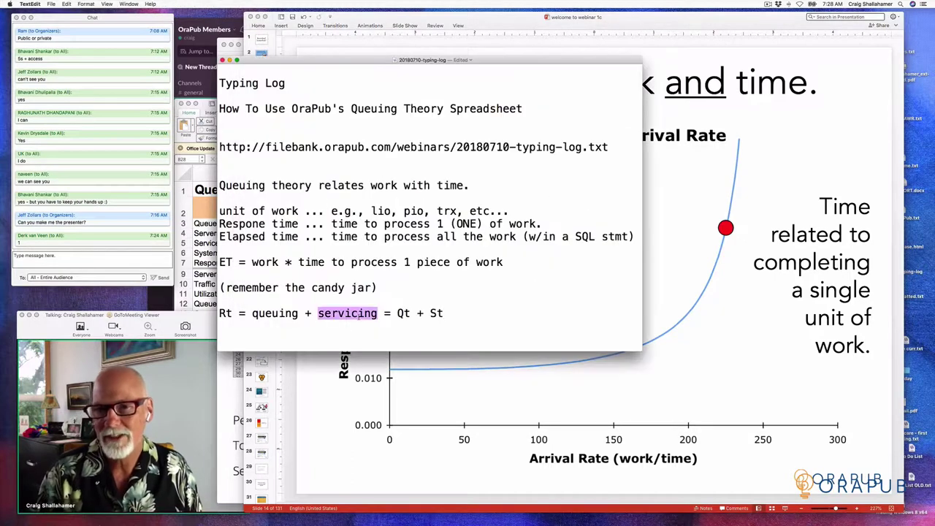
click(475, 473)
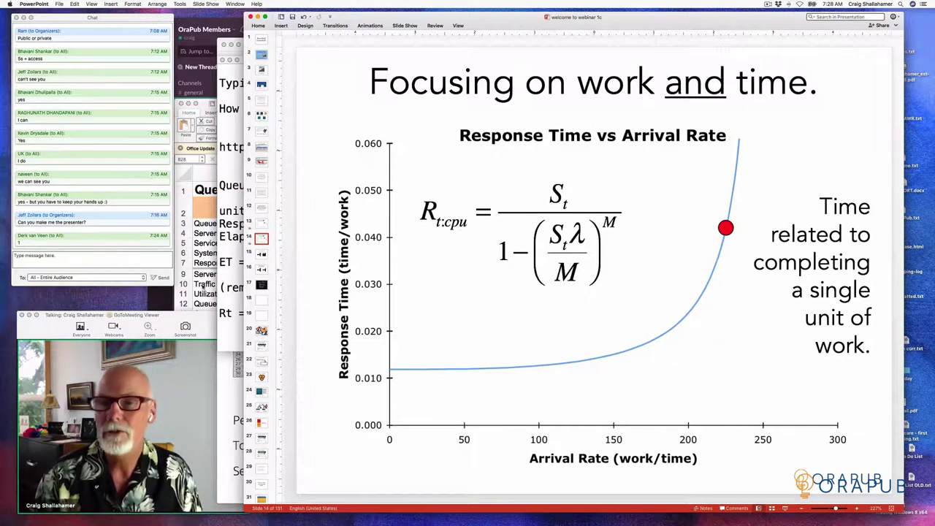
click(228, 292)
click(330, 314)
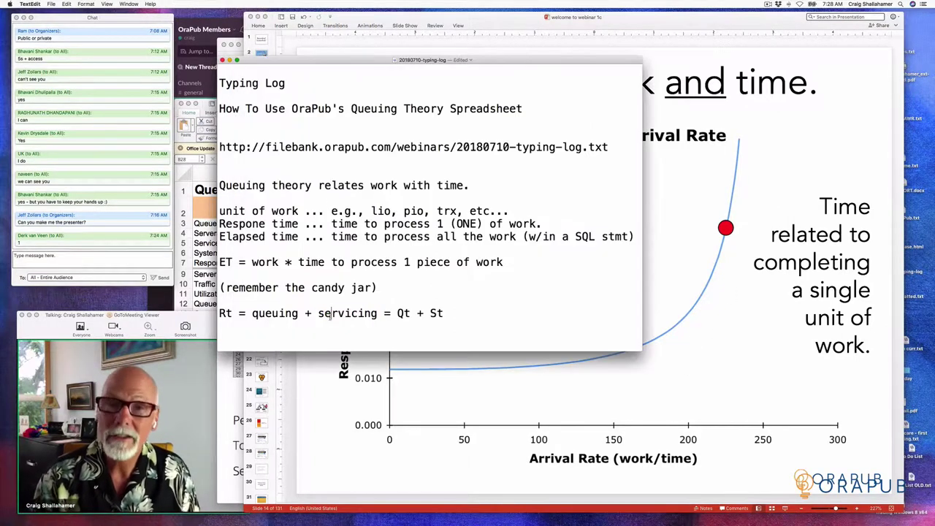
drag(253, 312, 381, 313)
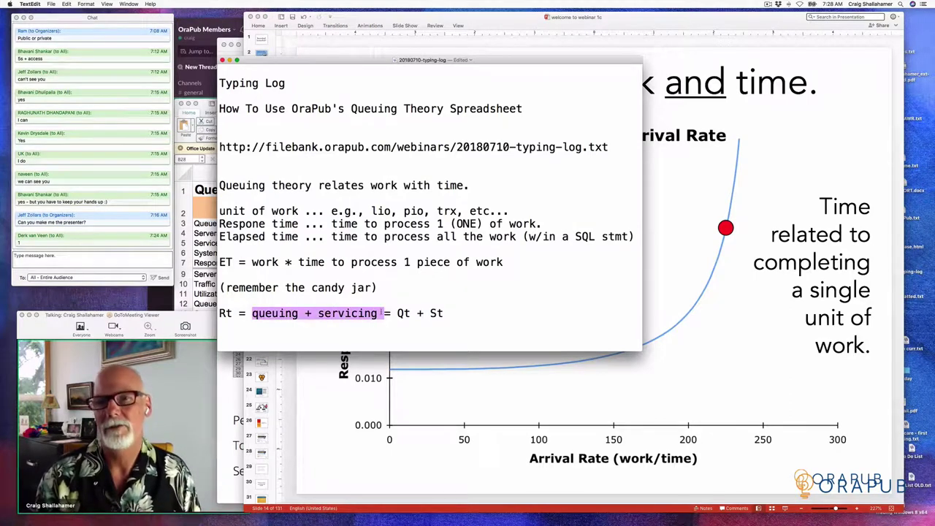
click(326, 391)
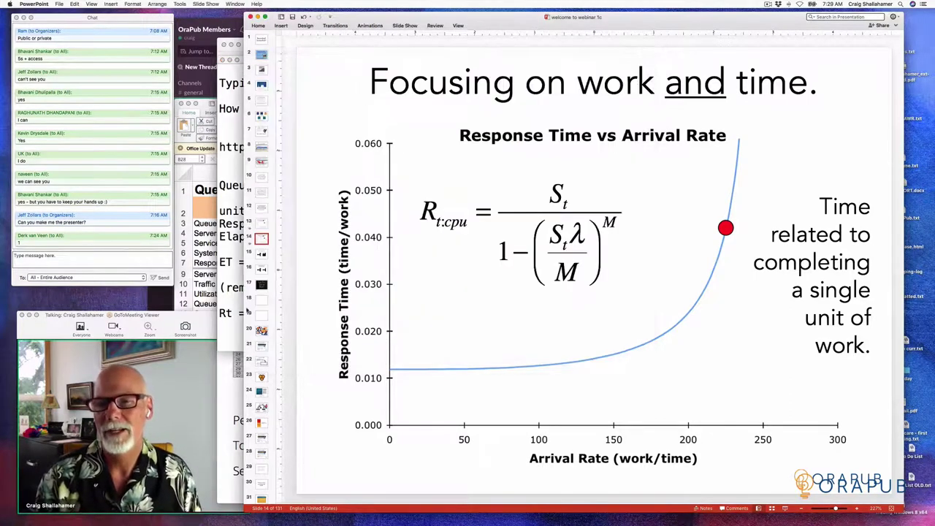
Step: Clear the log highlight, show the slide again, then bring the Queue3d spreadsheet forward
key(super+Tab)
click(305, 314)
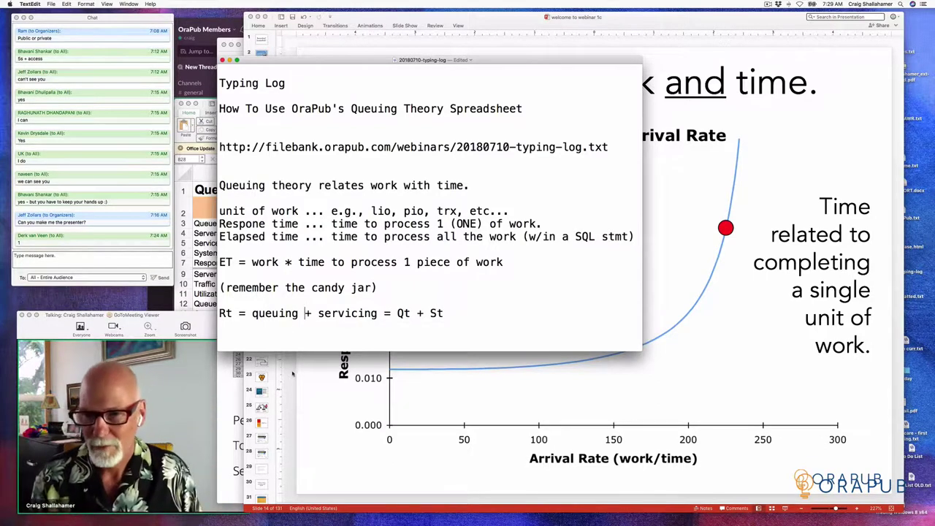
click(298, 372)
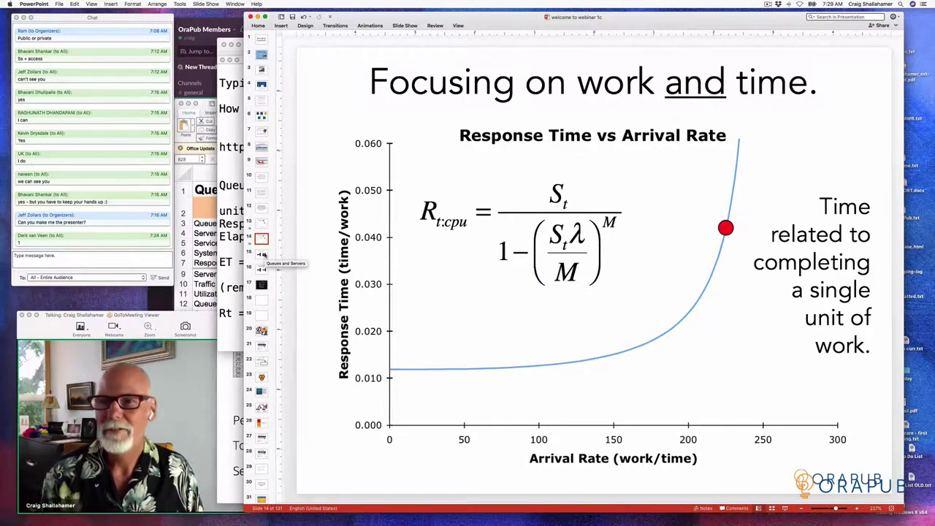
click(207, 108)
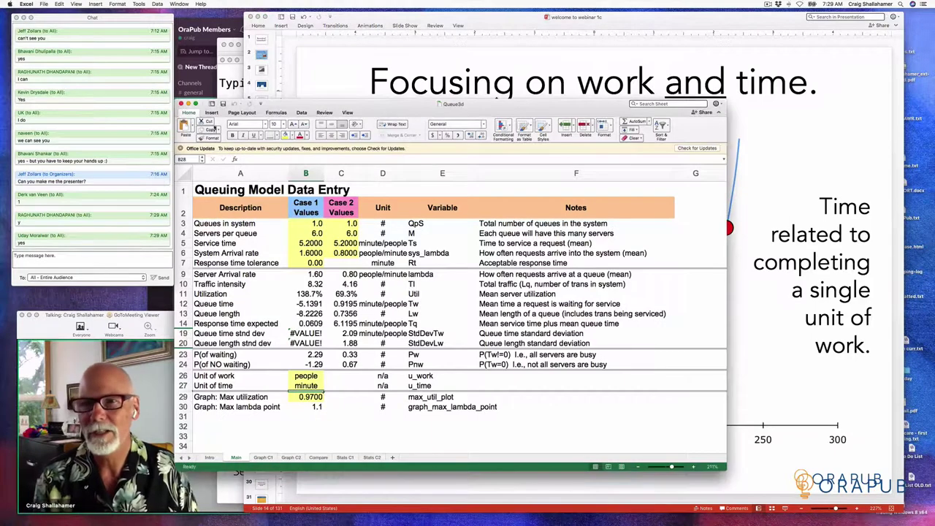
Step: Close the Queue3d workbook and reopen Queue3d.xls from Finder with macros enabled
click(181, 104)
key(ctrl+Up)
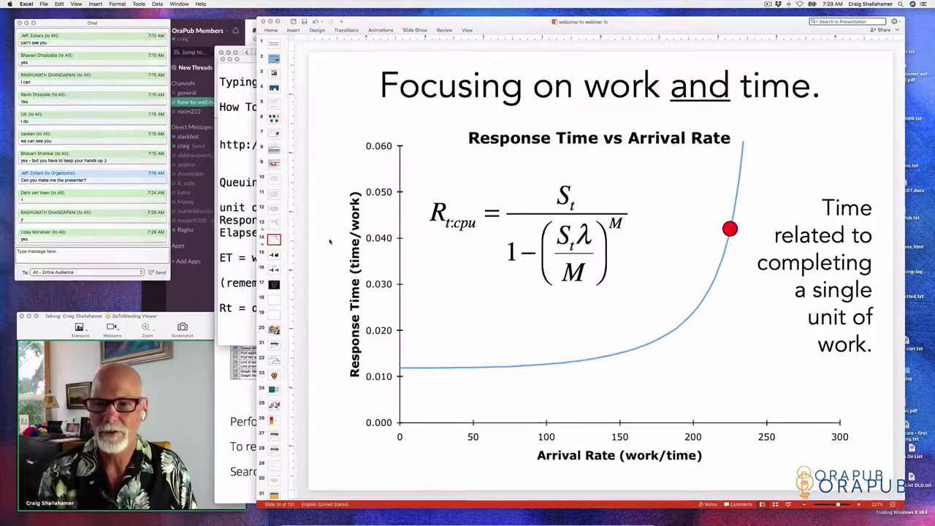
click(570, 96)
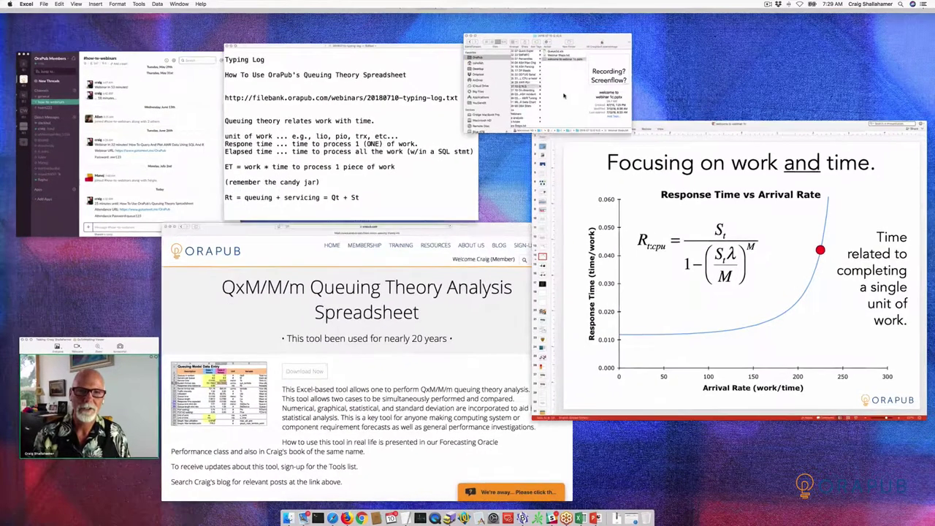
double_click(496, 125)
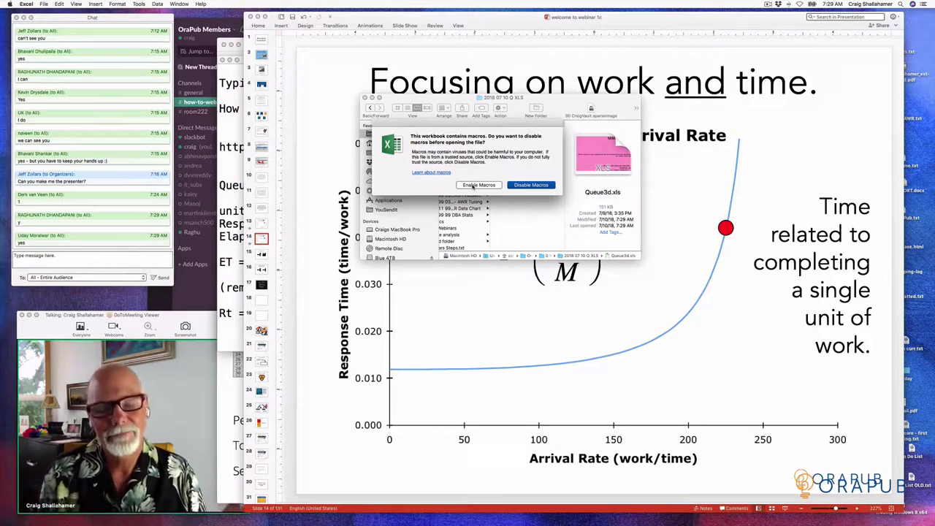
click(473, 187)
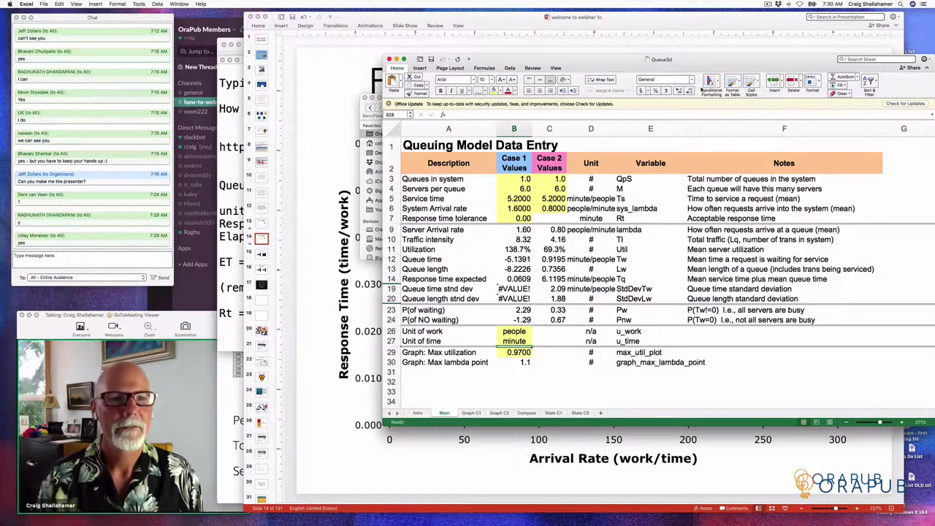
Step: Move the Queue3d window up-left and resize it larger over the slide
drag(716, 65, 581, 46)
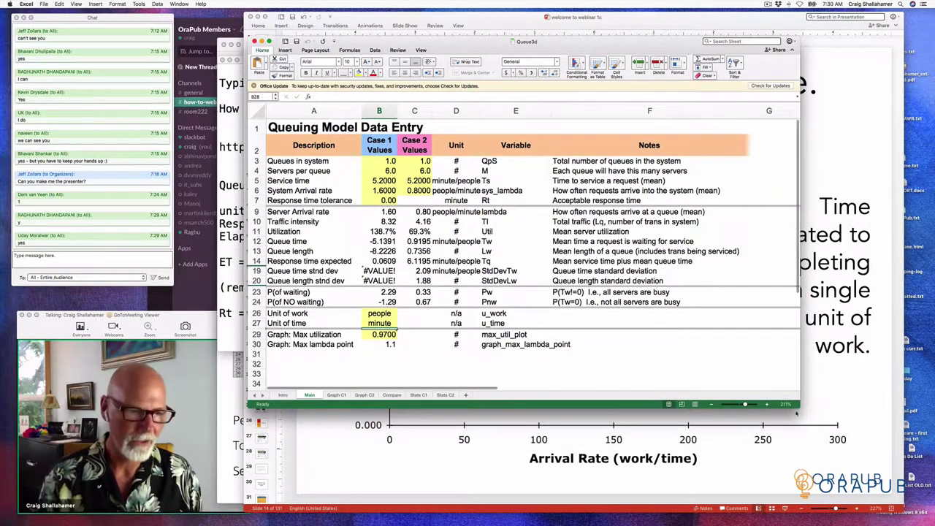
drag(798, 406, 911, 478)
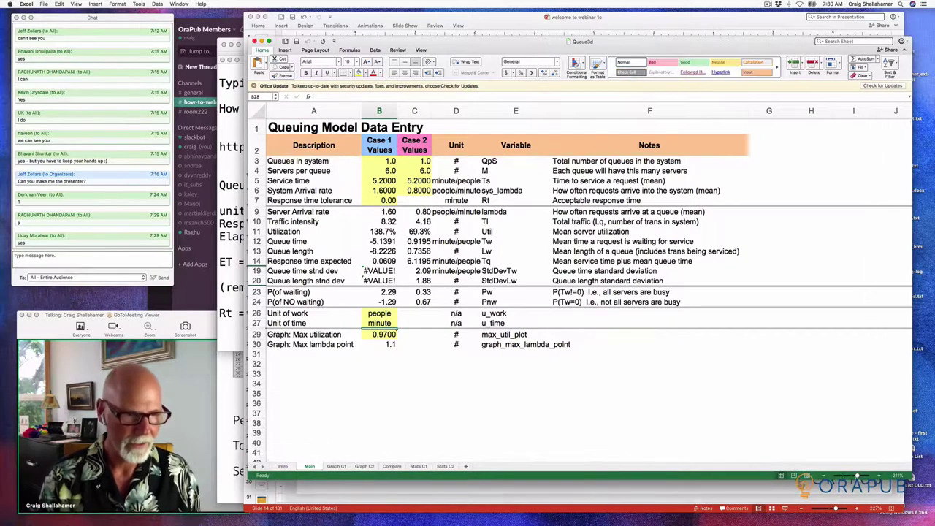
scroll(577, 242, up, 1)
scroll(577, 284, up, 4)
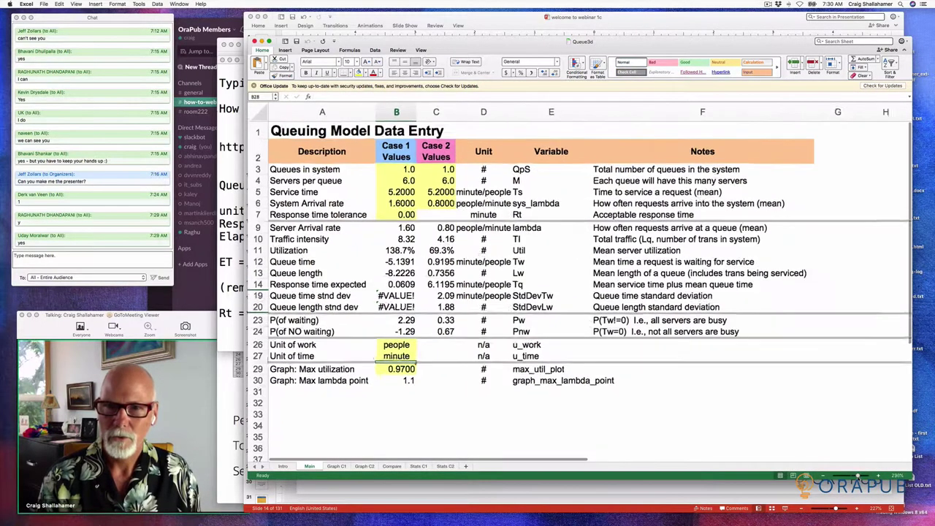
scroll(577, 285, down, 2)
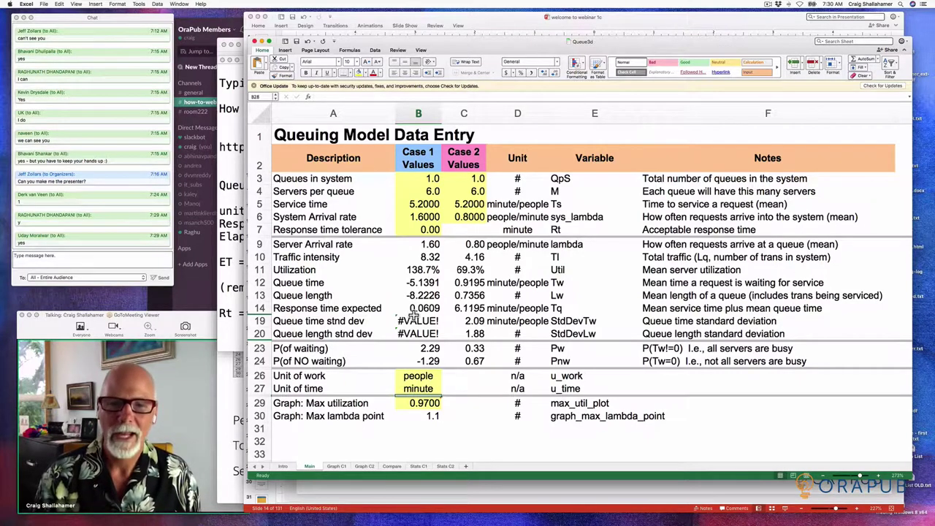
Step: Review the Graph C1, Graph C2 and Compare sheets, enlarging the Compare table and chart
click(335, 466)
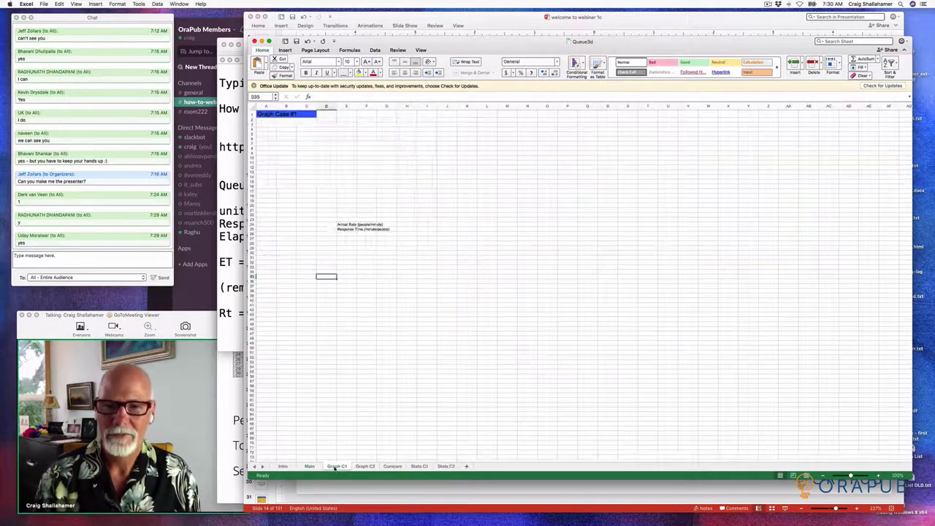
click(364, 466)
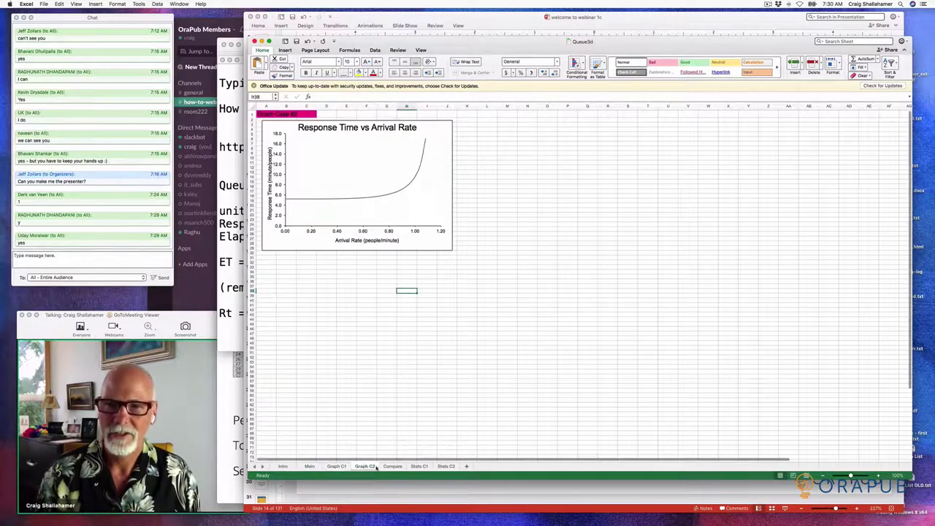
click(392, 466)
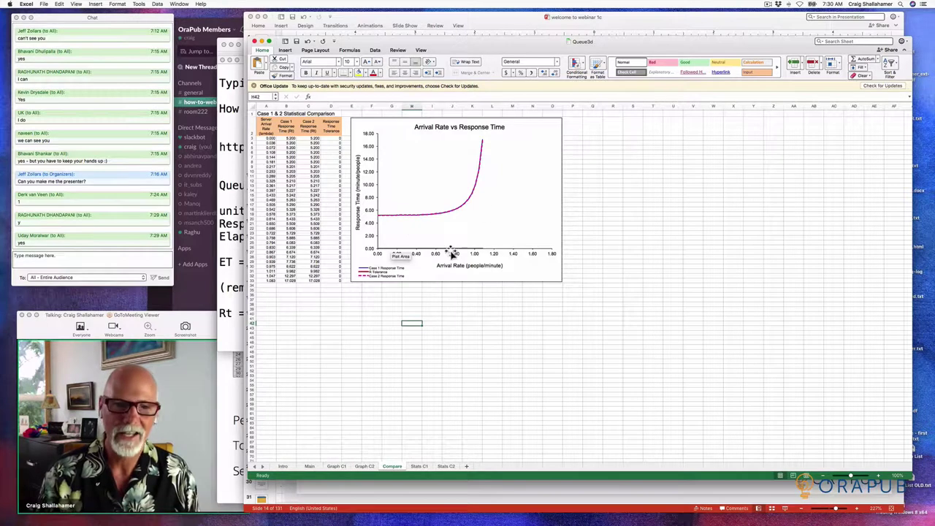
drag(851, 476, 856, 476)
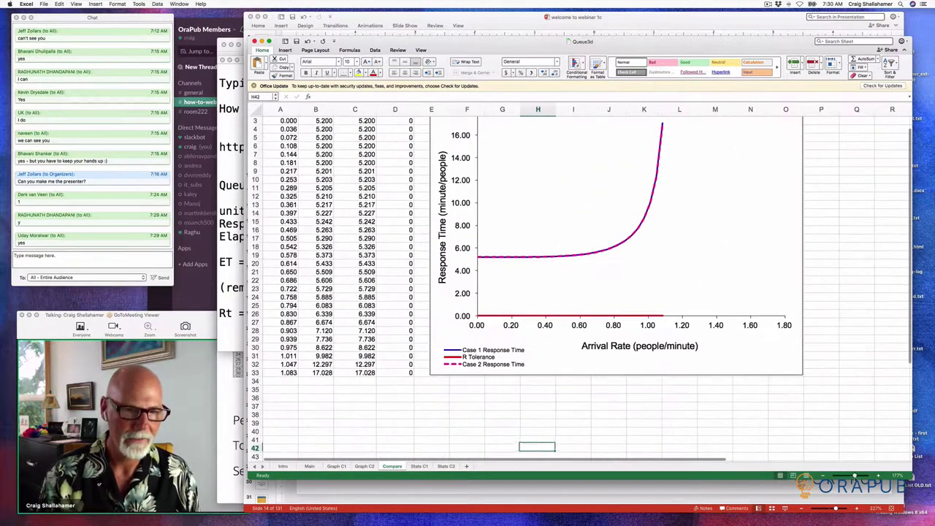
Step: Review the Stats C1 and Stats C2 sheets, then return to the Main data-entry sheet
click(418, 466)
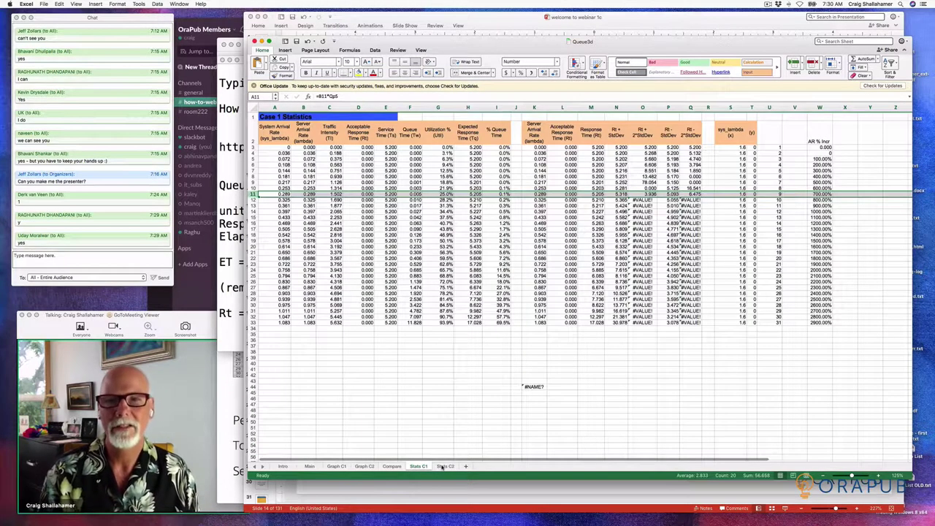
click(443, 466)
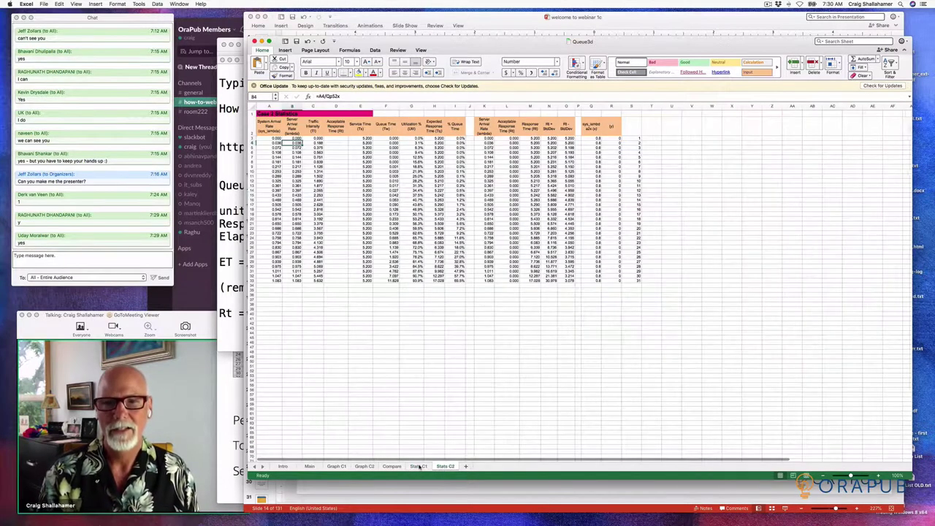
click(419, 467)
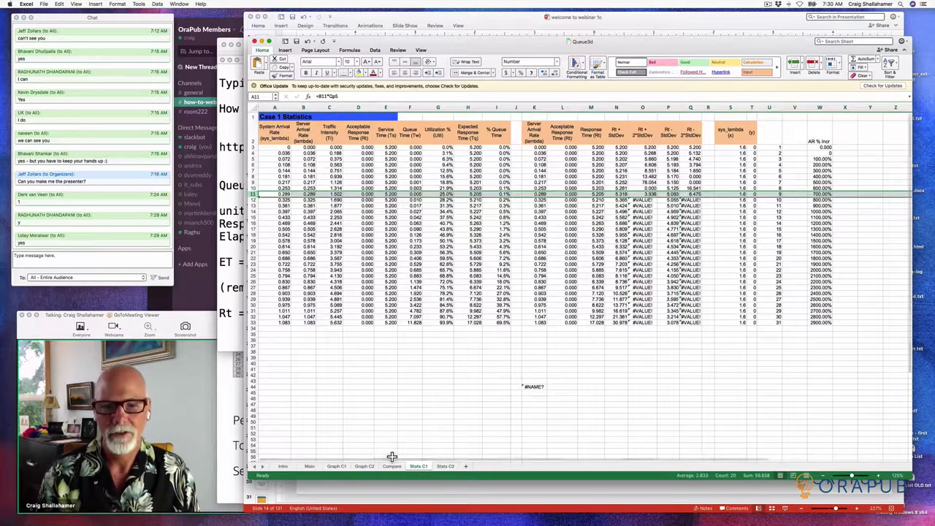
click(387, 452)
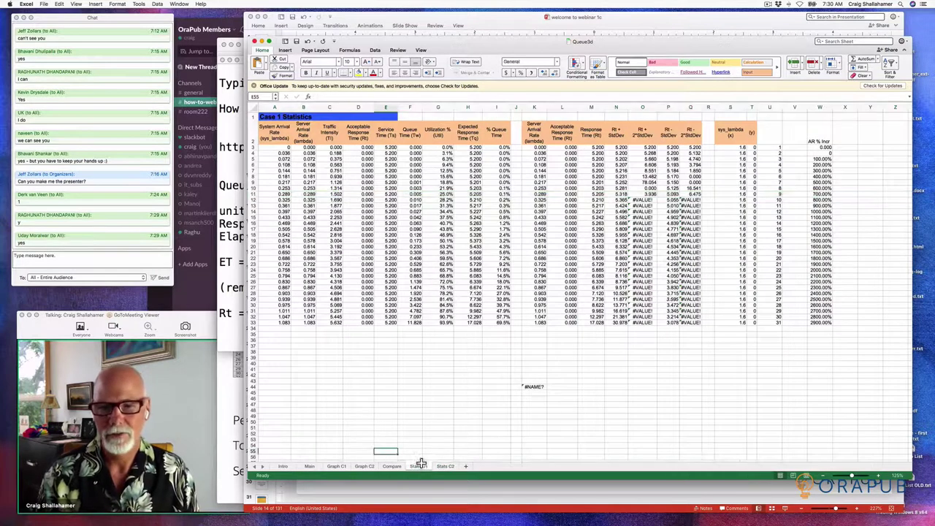
click(309, 466)
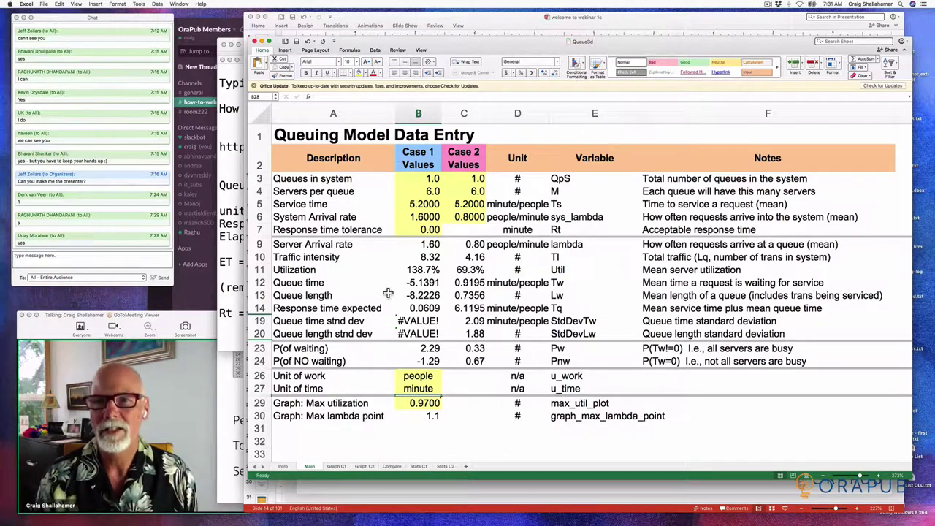
Step: Inspect the input labels and the Case 1 unit of work and unit of time values
click(291, 184)
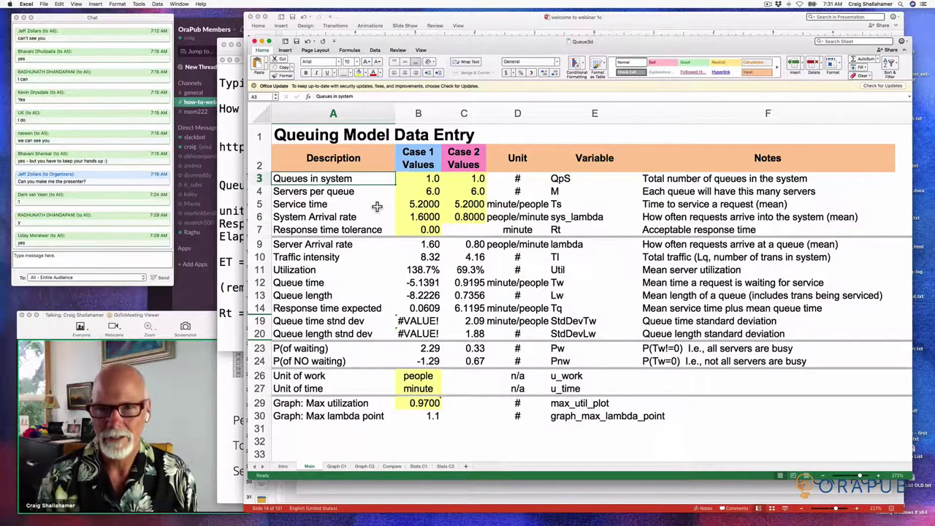
click(298, 194)
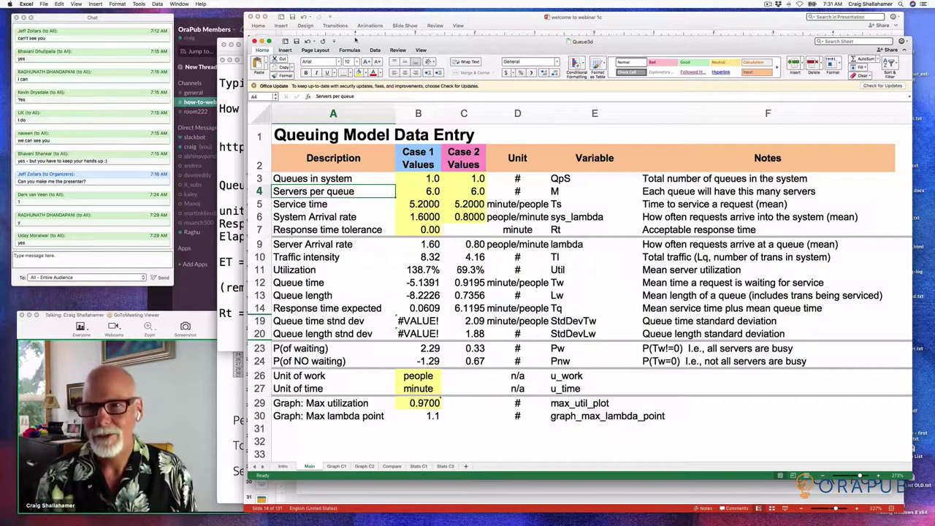
click(289, 182)
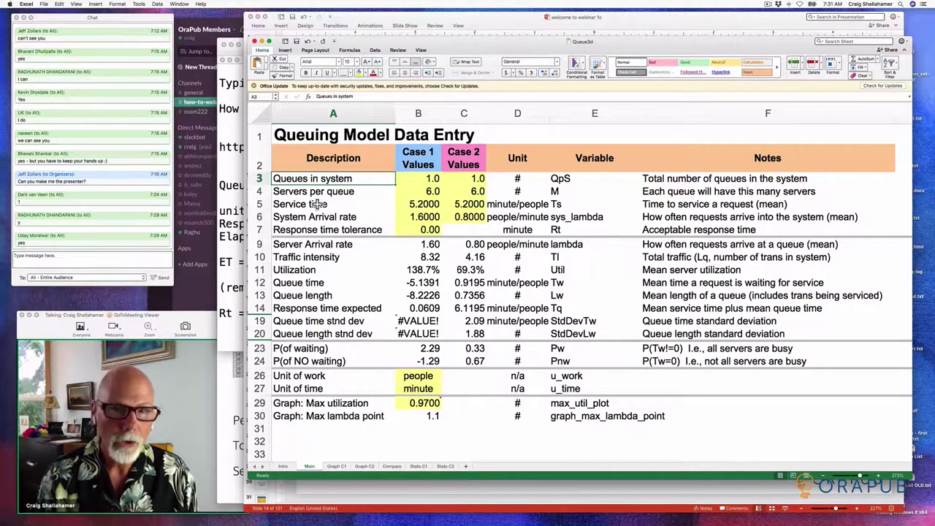
click(317, 204)
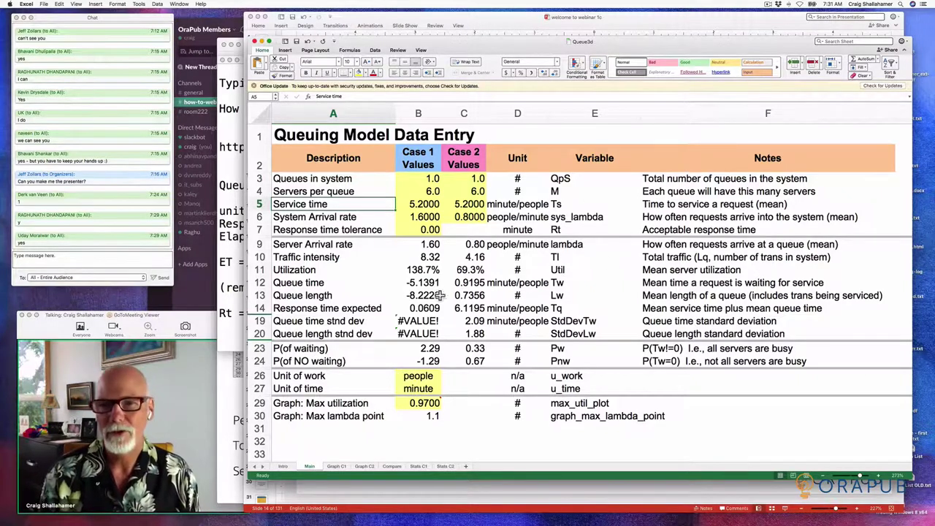
click(314, 379)
click(418, 377)
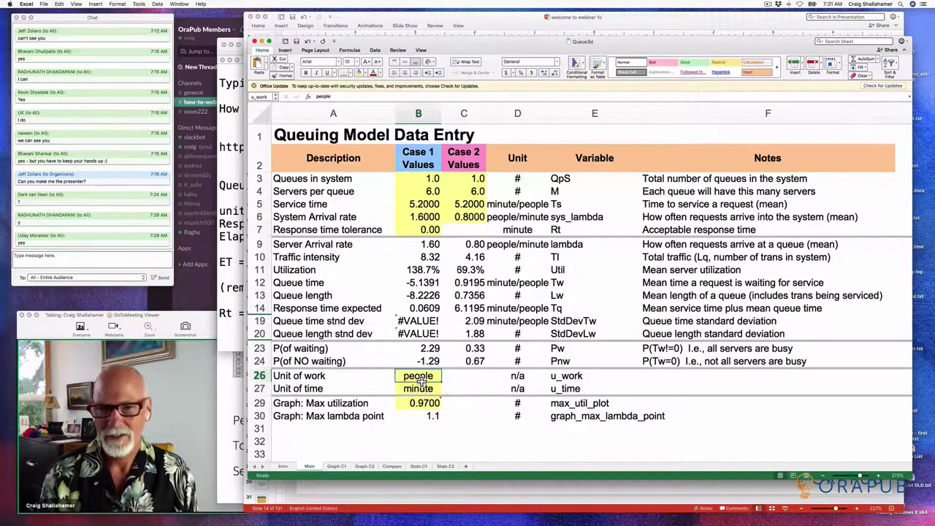
click(302, 392)
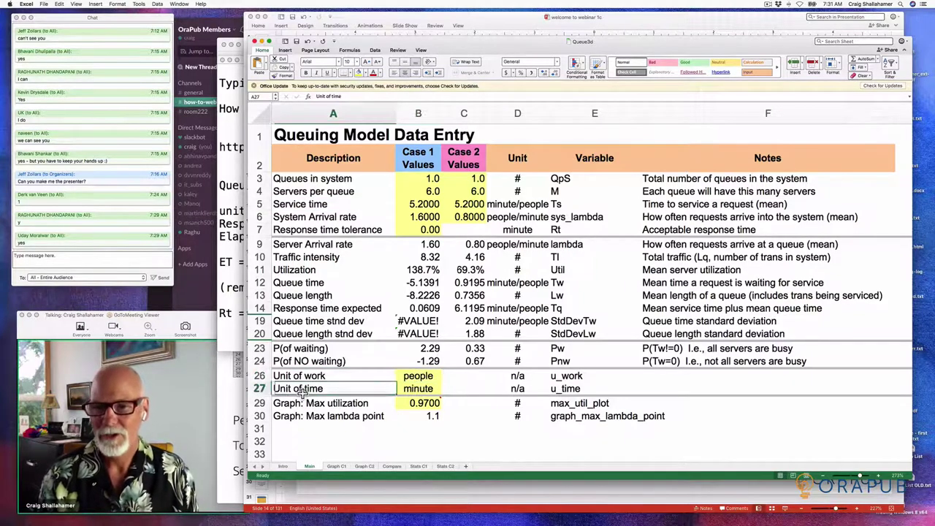
click(423, 392)
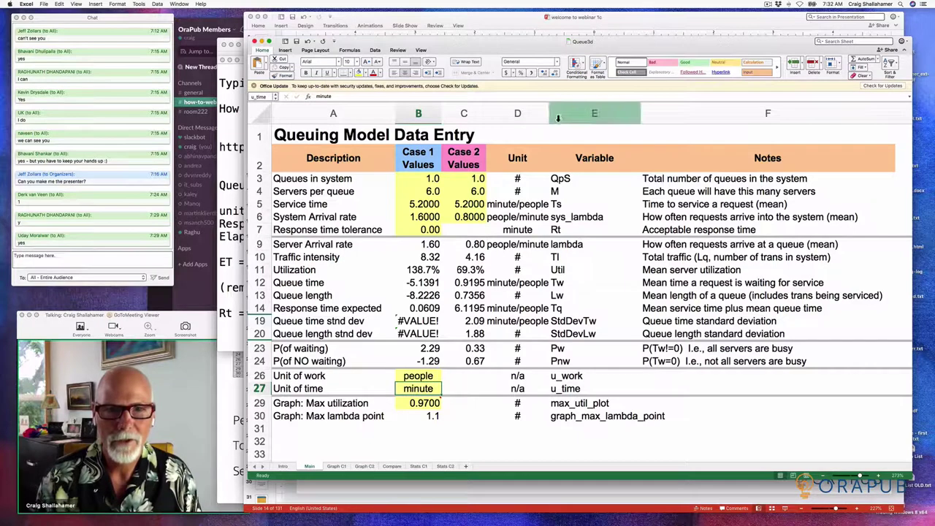
Step: Widen column D to 11.17 and reselect the Queues in system and Servers per queue labels
drag(555, 113, 563, 115)
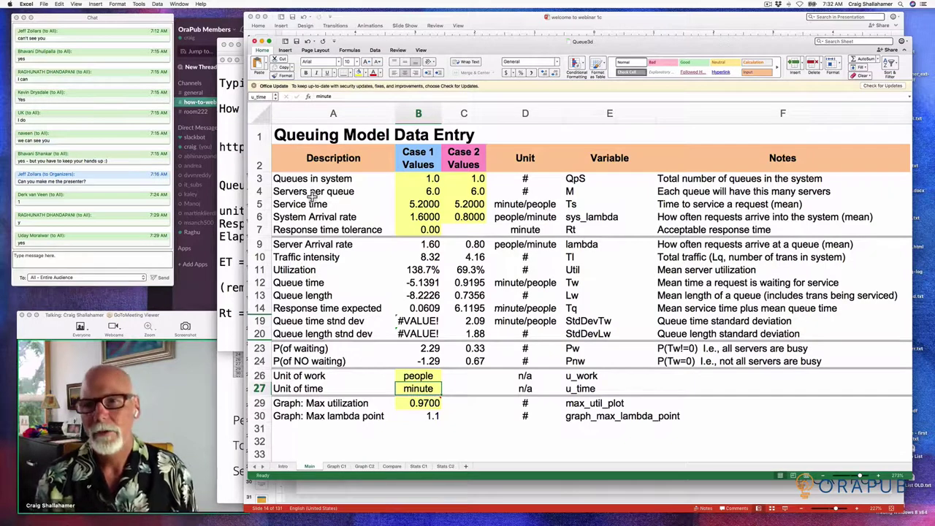
click(290, 183)
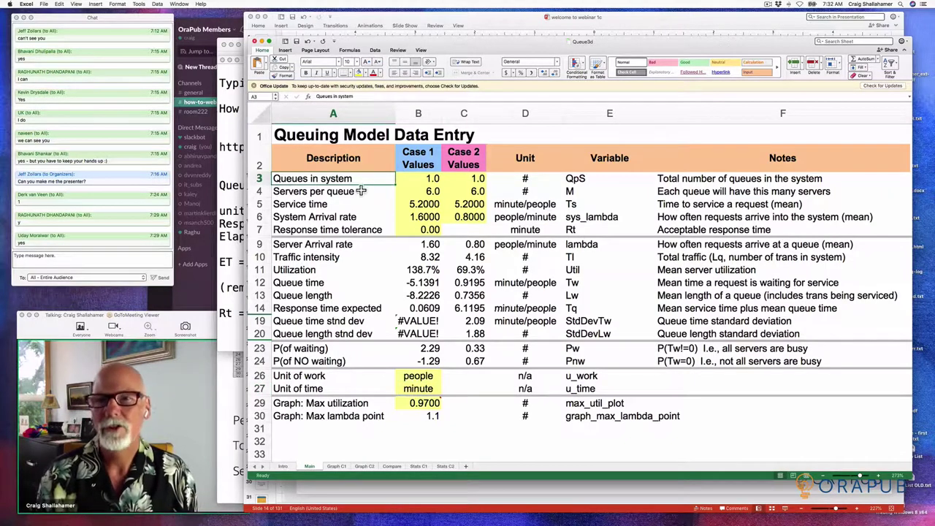
click(338, 193)
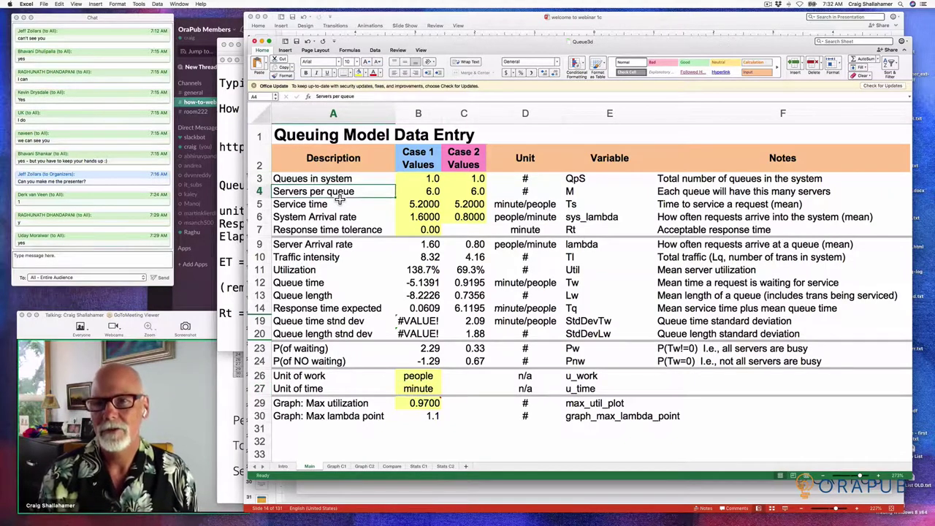
Step: Shift the Excel window aside and bring slide 14, 'Focusing on work and time.', forward
drag(477, 43, 452, 52)
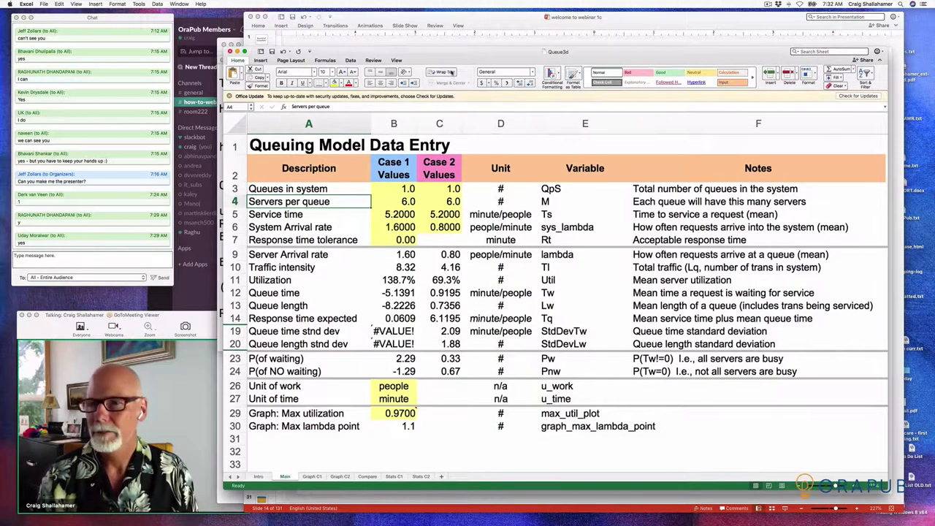
click(499, 22)
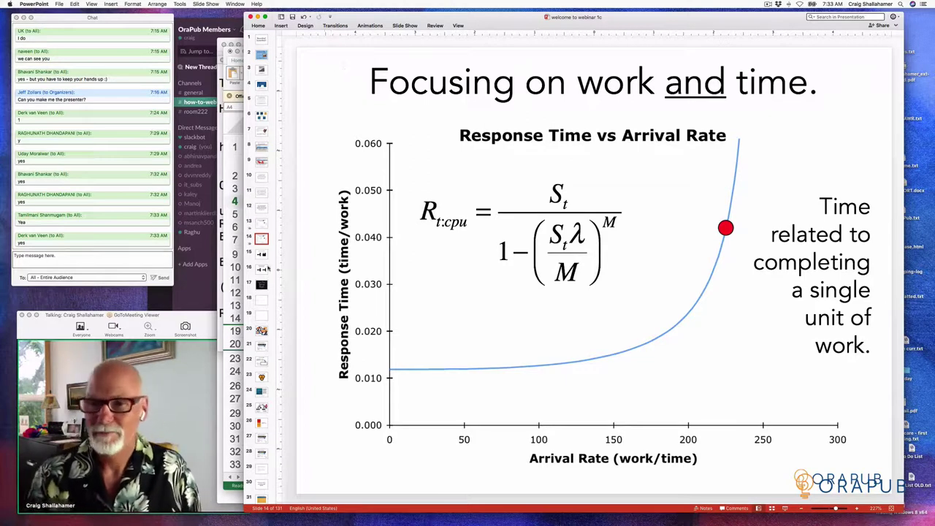
Step: Go to slide 15, 'Queues and Servers', then bring the Typing Log forward
click(262, 255)
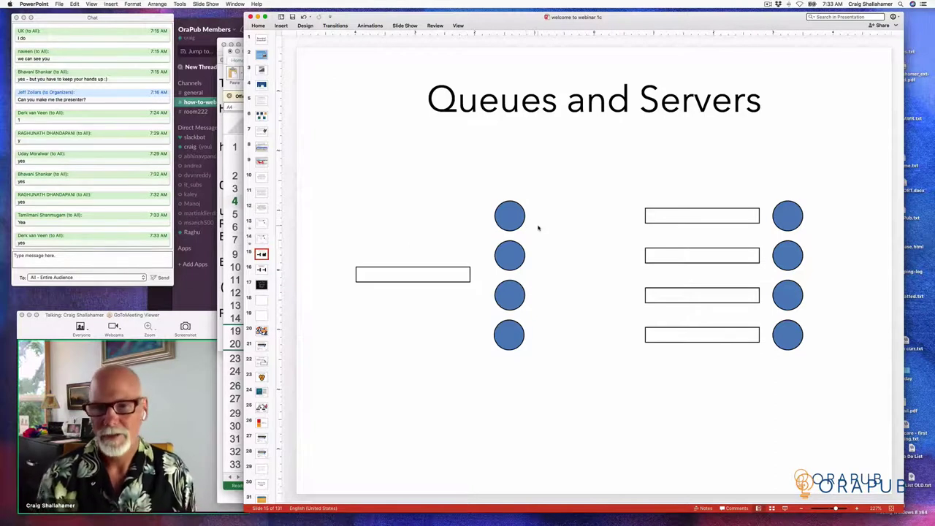
key(super+Tab)
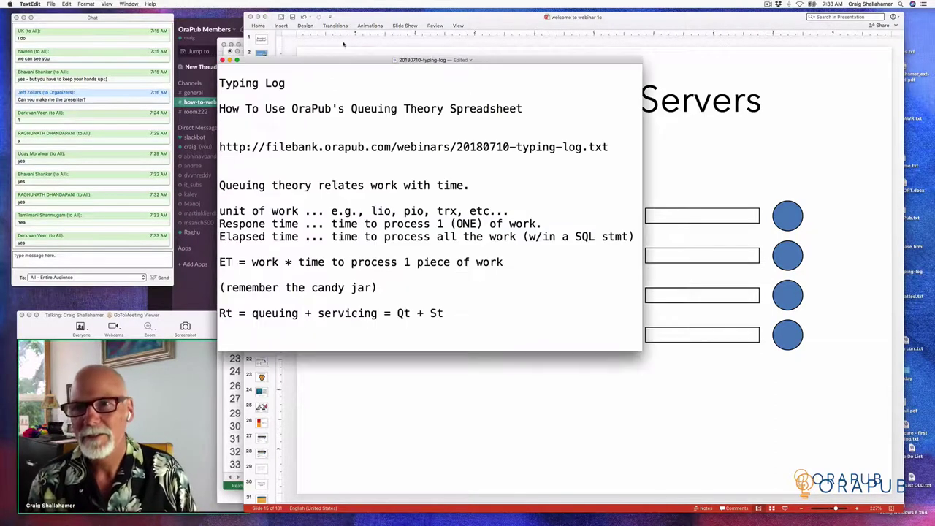
Step: Write 'A server, serves transactions or serves work.' on a new line under the Rt formula
drag(460, 60, 447, 54)
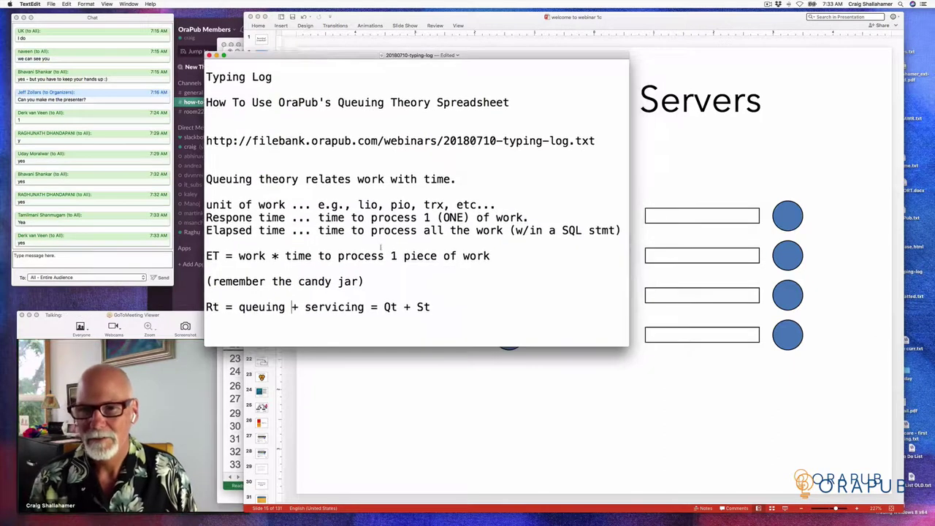
click(307, 326)
key(Return)
key(Return)
key(Return)
key(BackSpace)
key(BackSpace)
text(A )
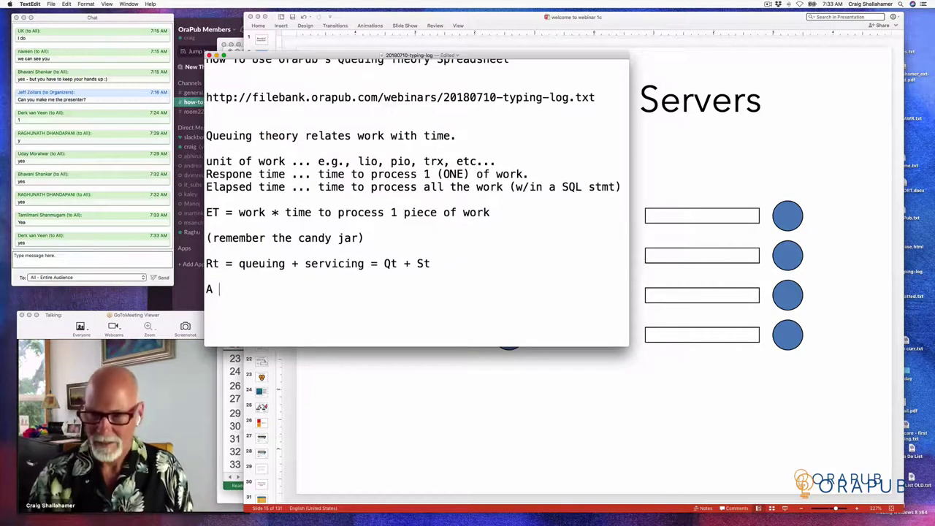
text(server, )
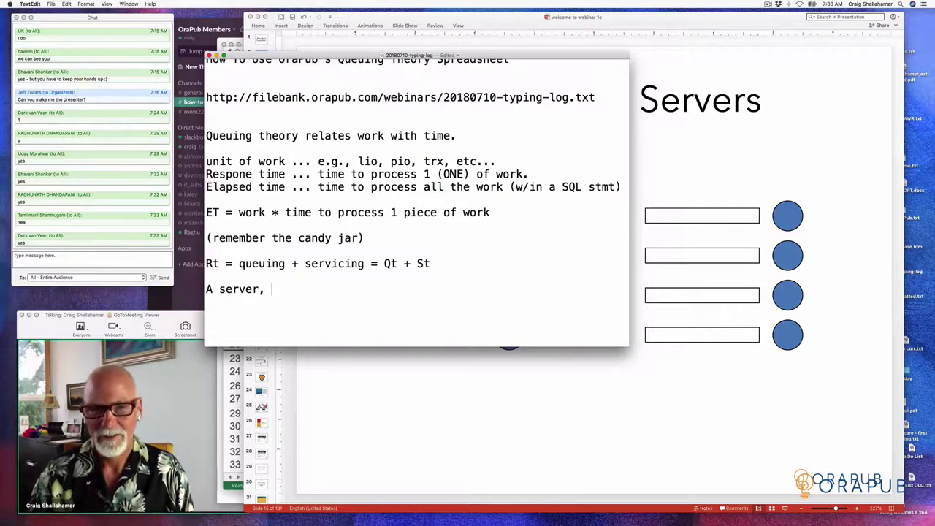
text(serves t)
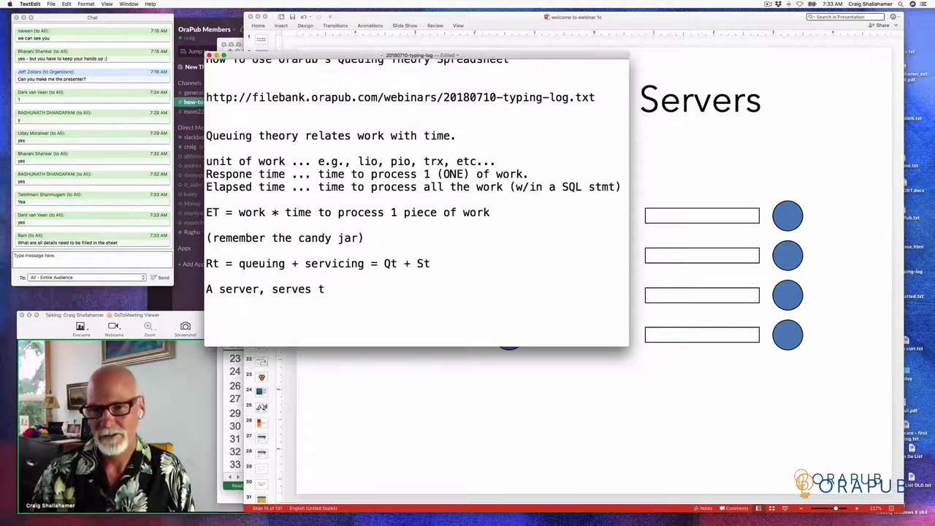
text(ransactions or serves a piece of work)
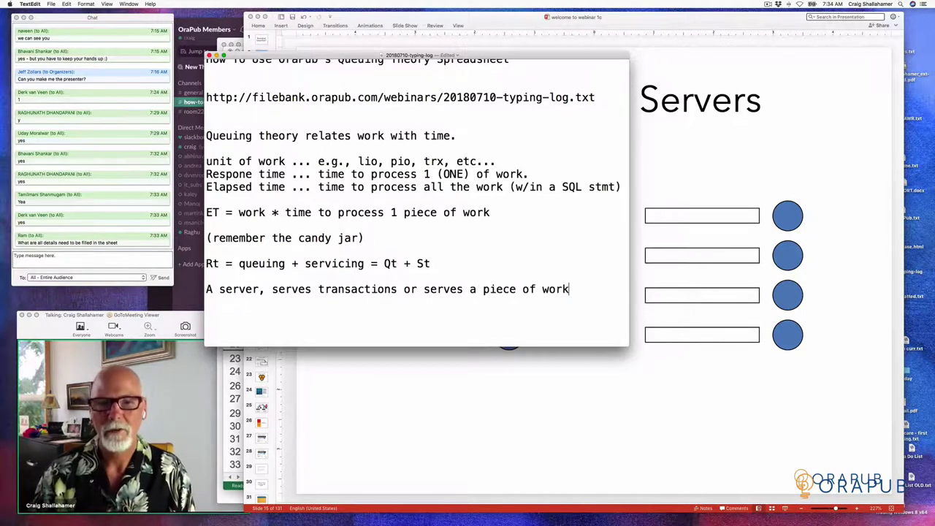
drag(470, 289, 544, 289)
key(BackSpace)
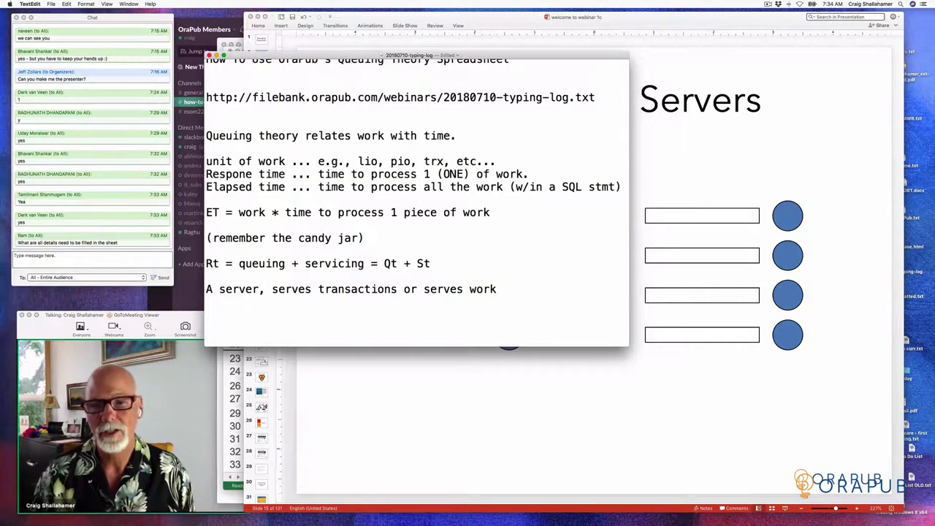
text(.)
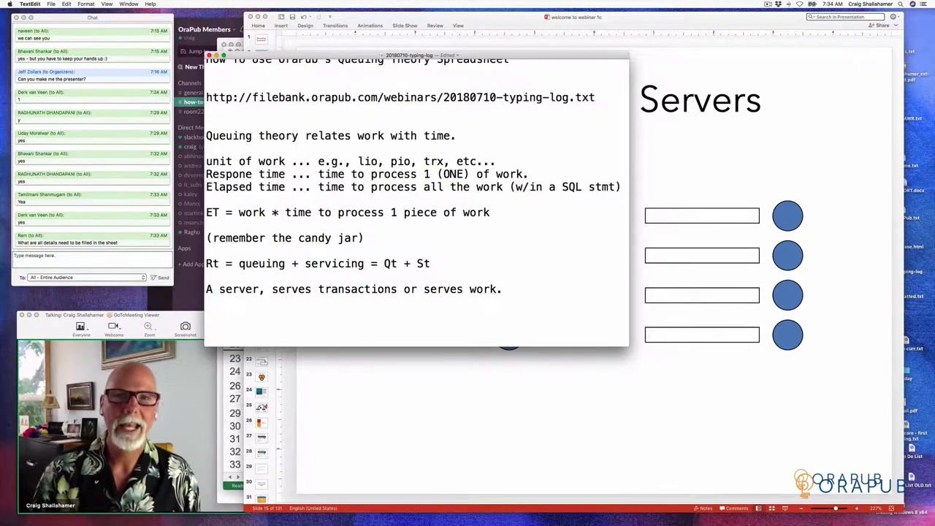
Step: Type 'person in a resterant, cpu core, io device, lane on a road..' and 'stove in a kitchen' on separate lines
key(Return)
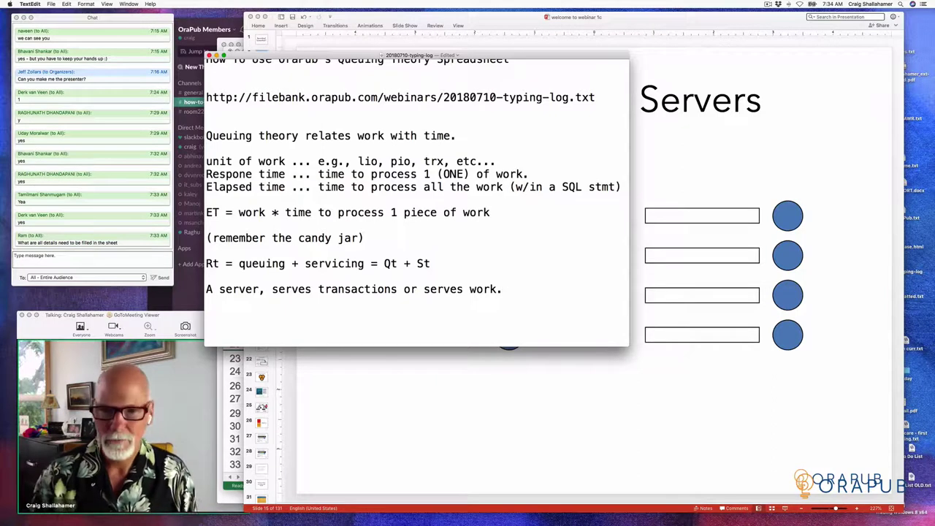
text(person in a res)
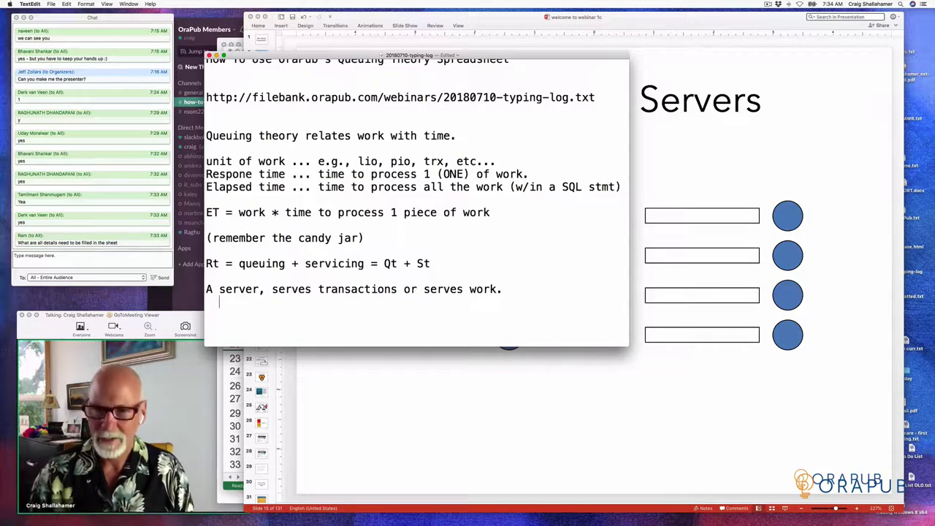
text(ter)
key(BackSpace)
key(BackSpace)
text(resterant)
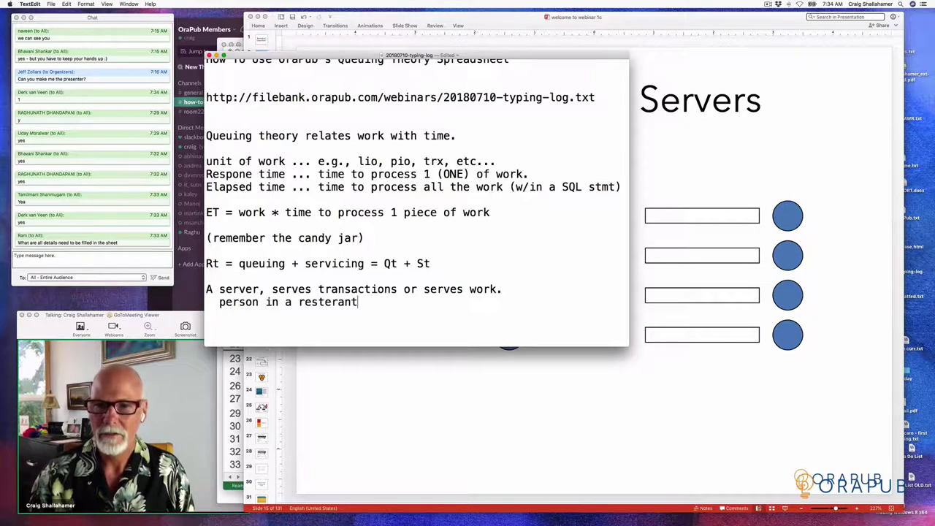
text(, cpu core, io device, )
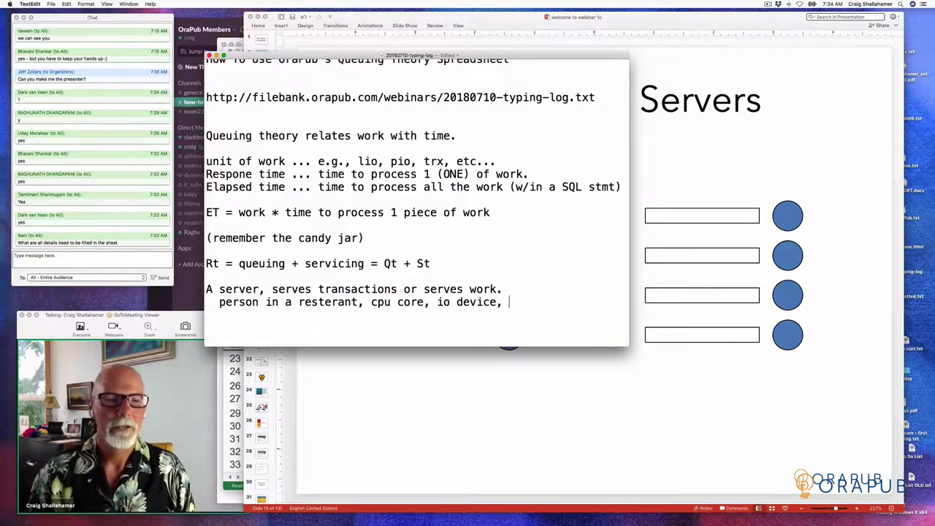
text(lin)
key(BackSpace)
key(BackSpace)
text(an)
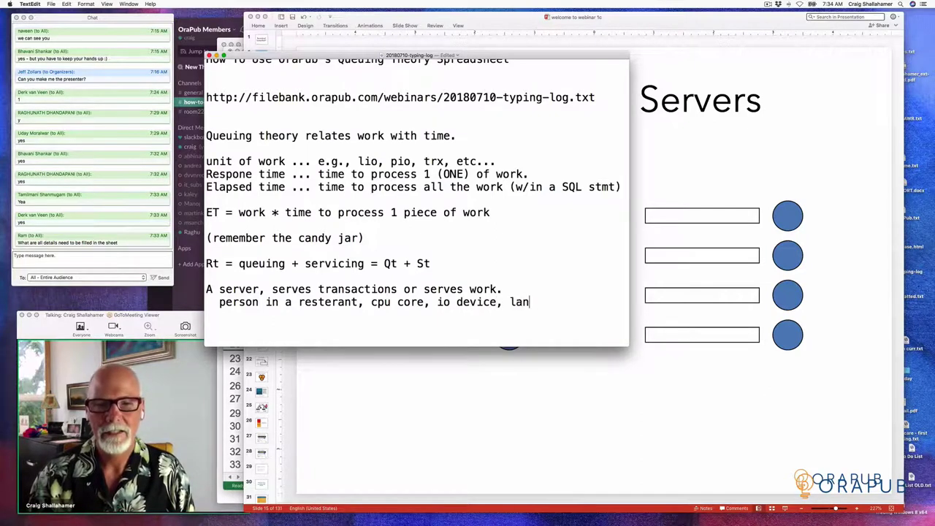
text(e on a )
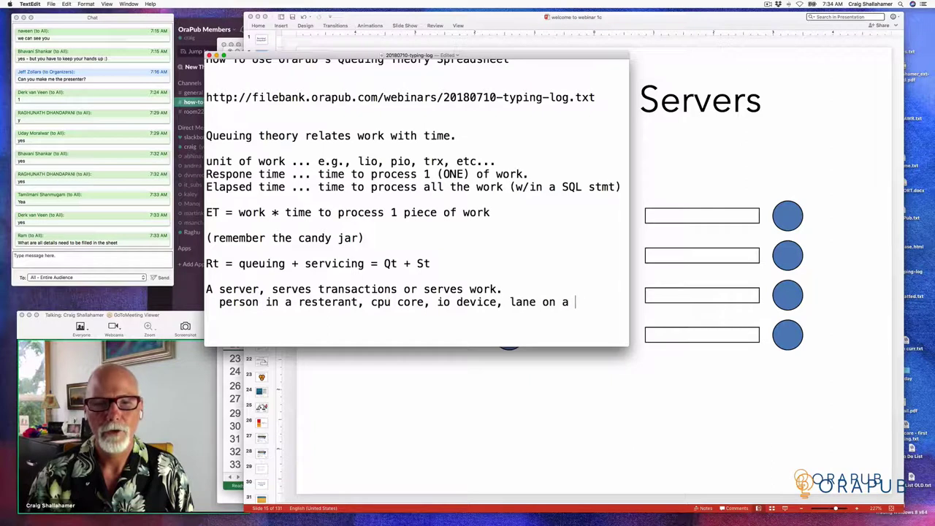
text(road..)
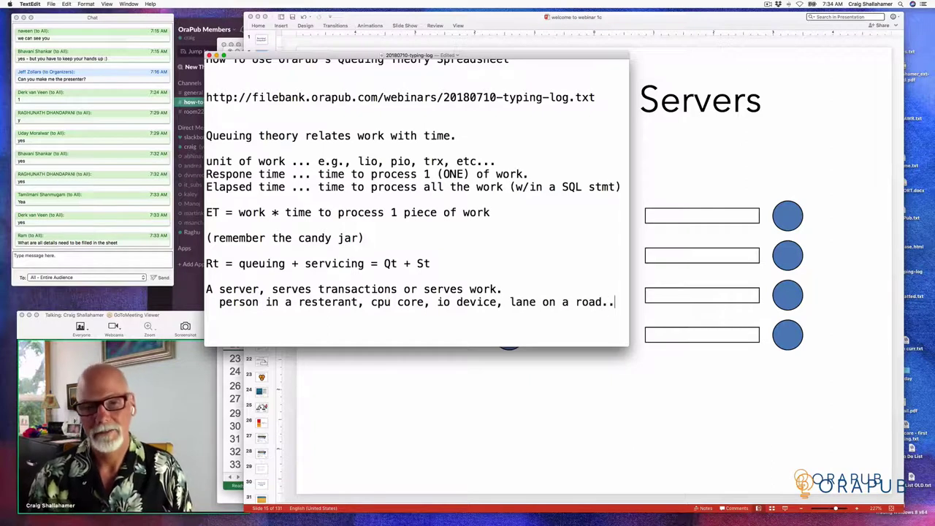
key(Return)
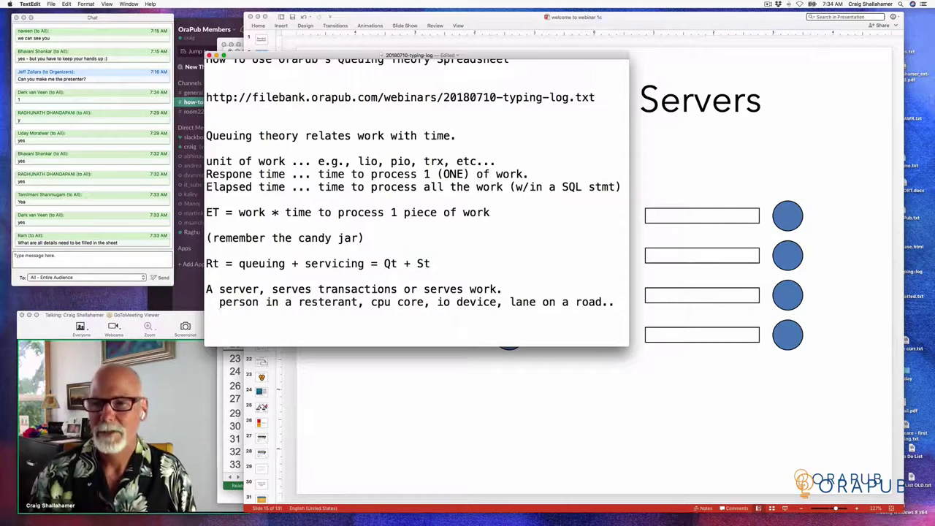
text(st)
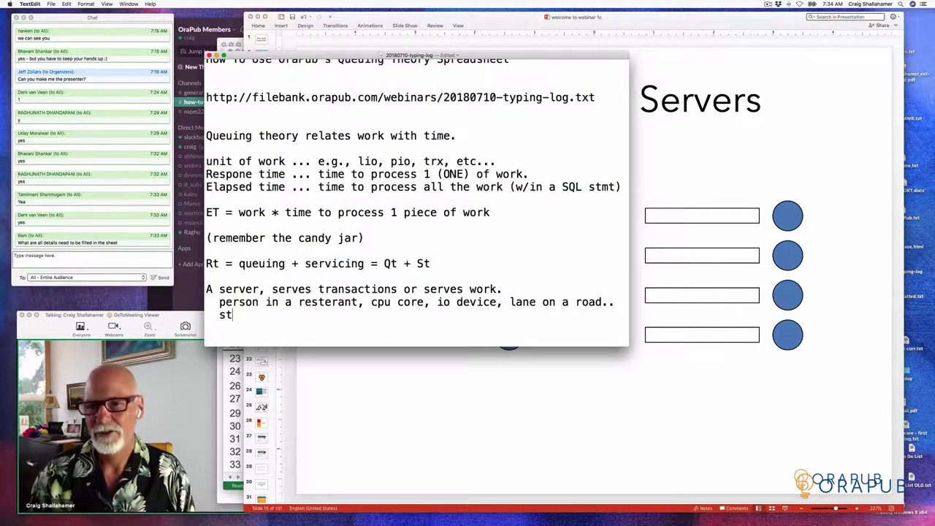
text(ove in)
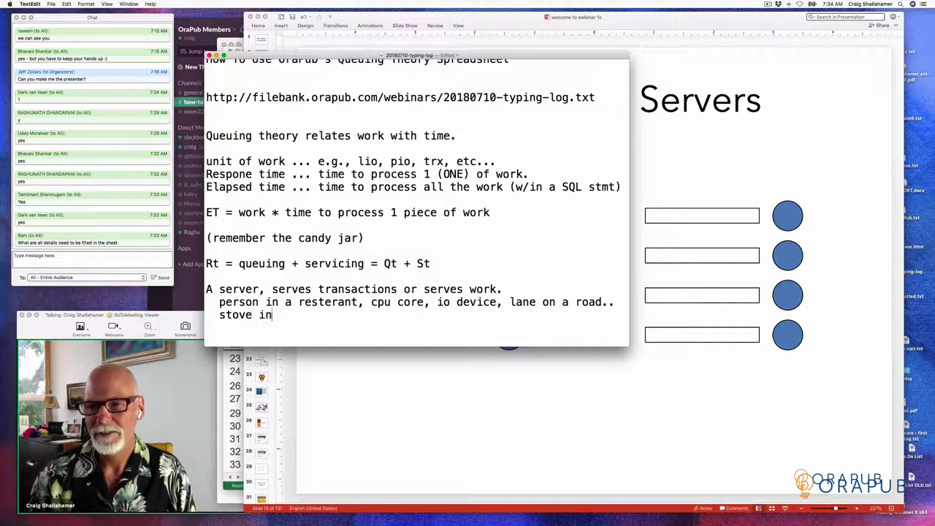
text( a kitchen)
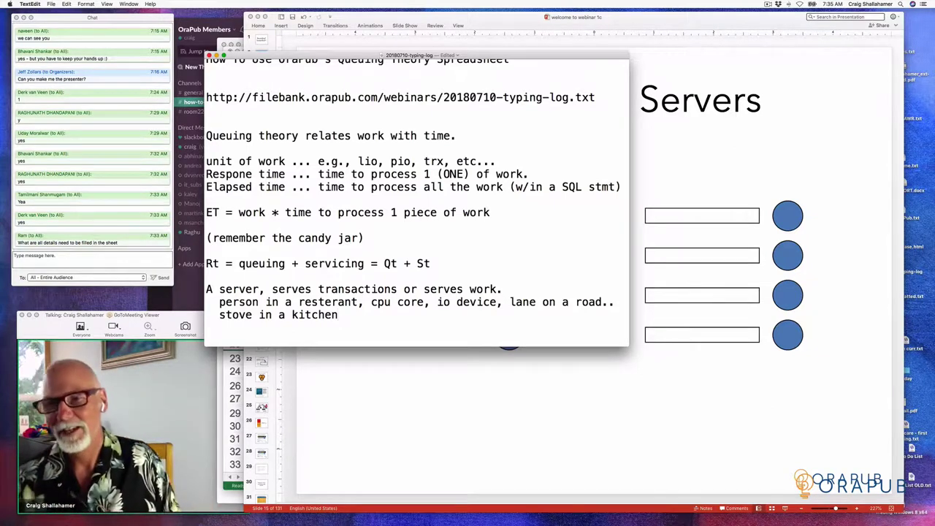
key(Return)
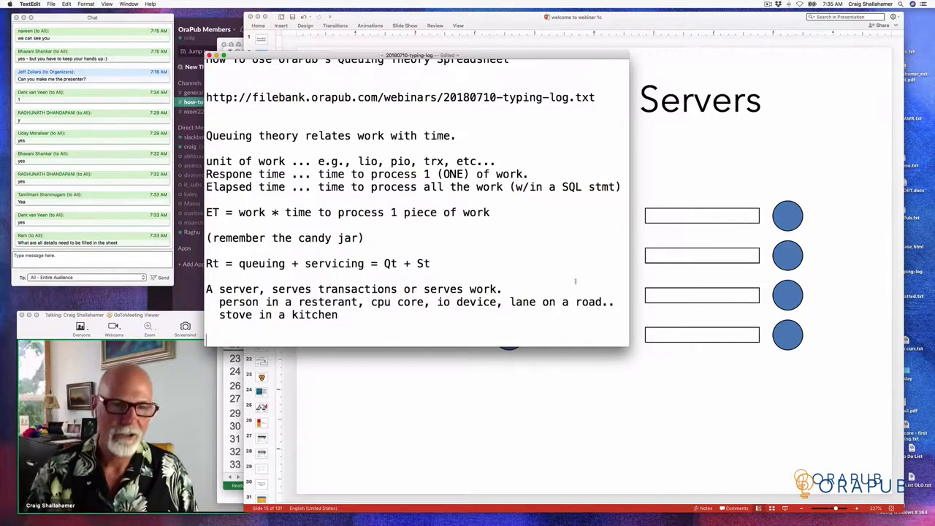
Step: Return to slide 15, Queues and Servers: one shared queue versus a queue per server
click(697, 390)
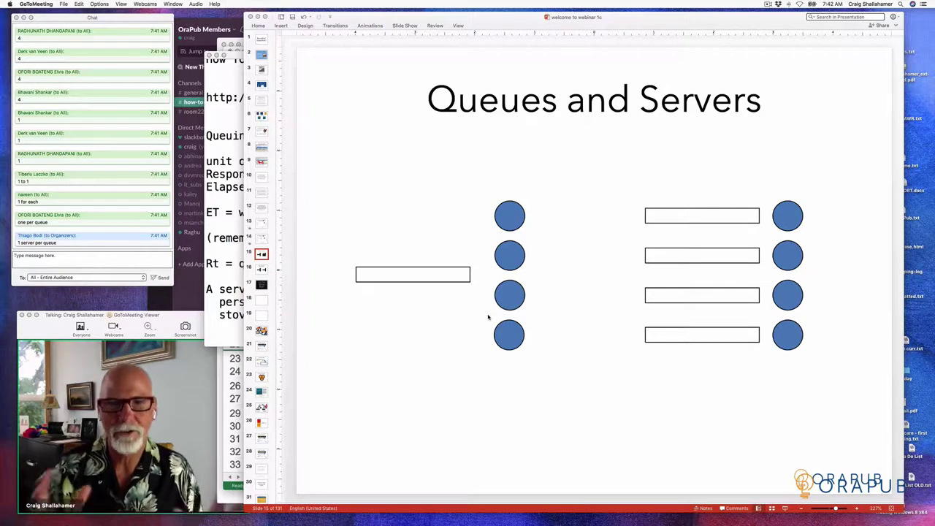
Step: Enter 4 servers per queue for Case 1, and =M queues with 1 server each for Case 2
click(234, 367)
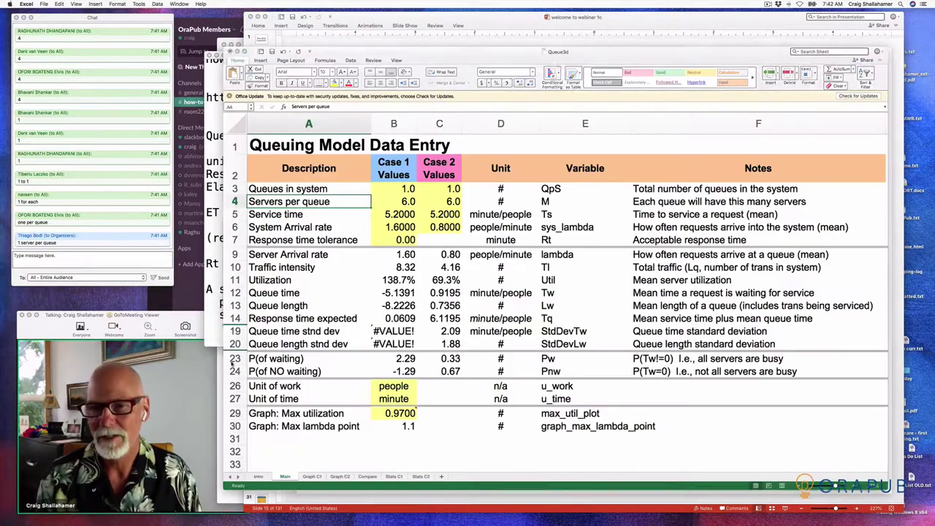
click(398, 193)
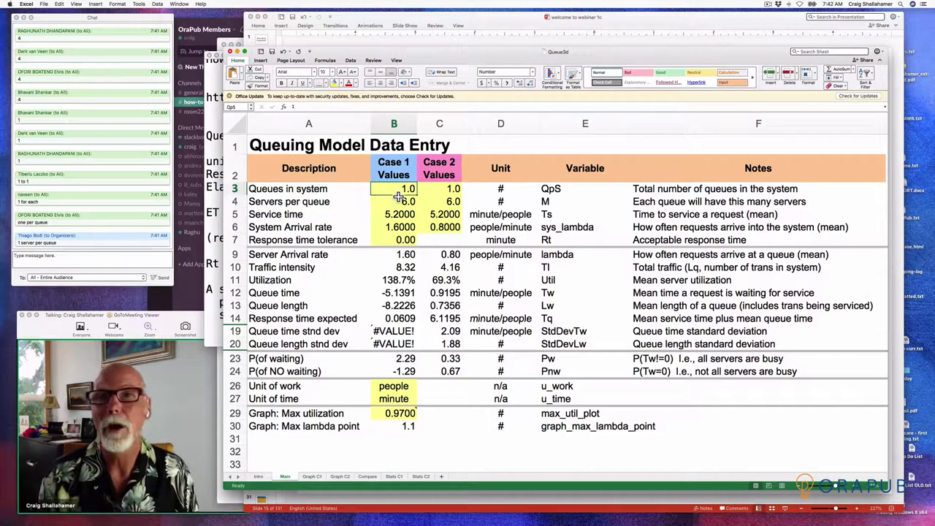
mouse_move(500, 58)
mouse_down()
mouse_move(506, 298)
mouse_move(510, 22)
mouse_move(515, 61)
mouse_up()
key(Down)
text(4)
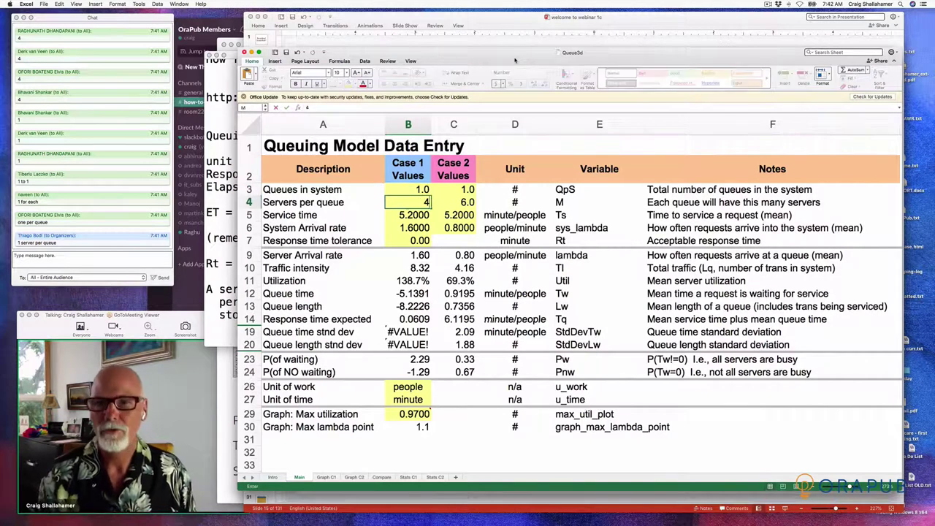
key(Tab)
key(Up)
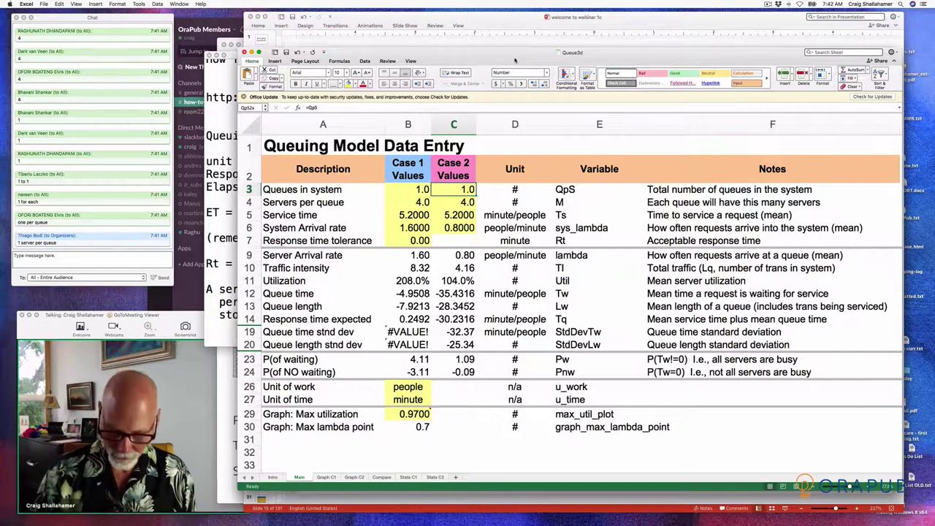
text(=M)
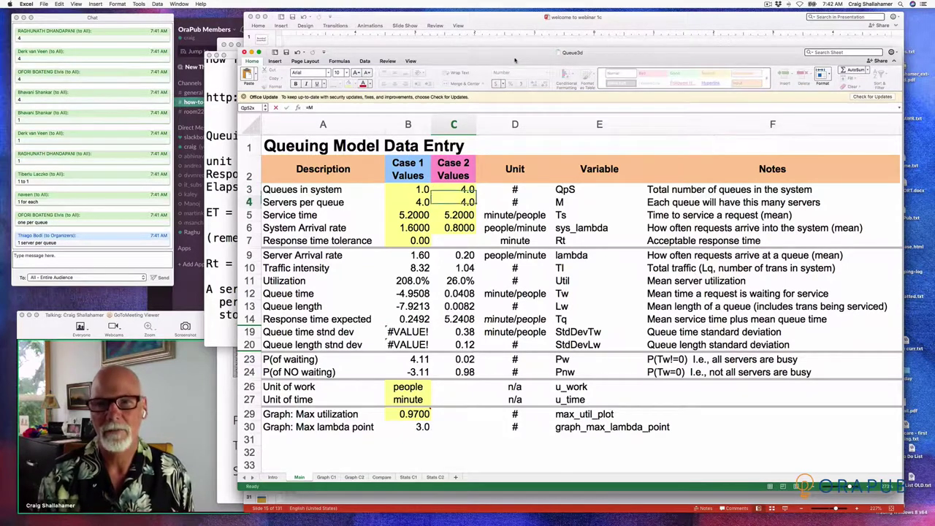
key(Return)
text(1)
key(Return)
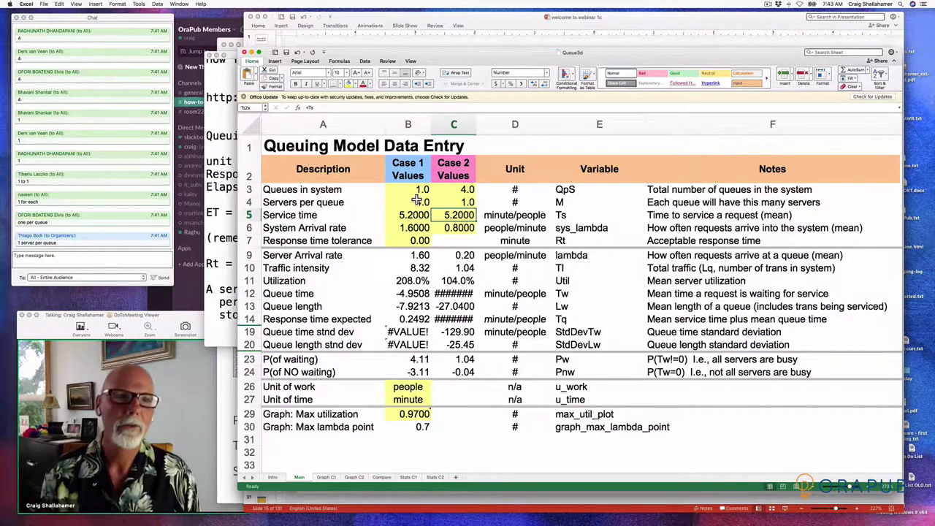
Step: Point out the Queues in system row and Case 1's queue count and servers per queue
click(291, 193)
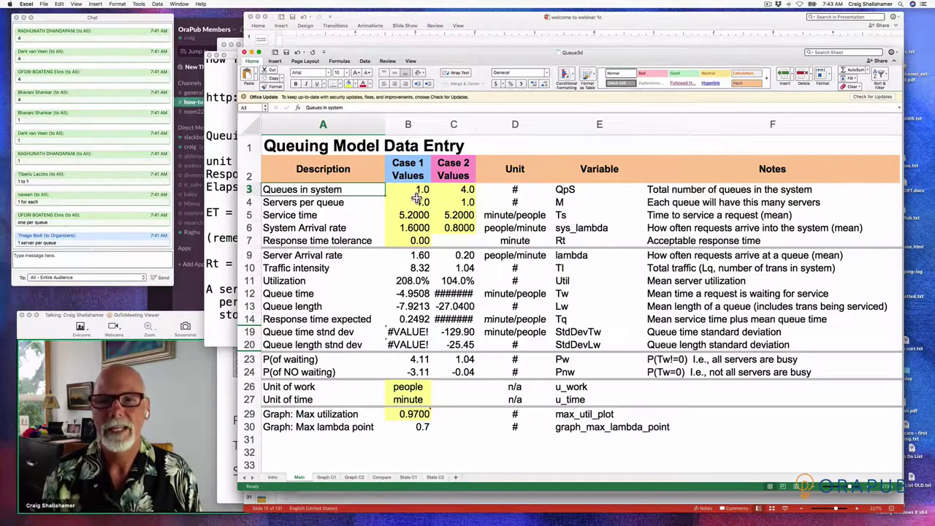
click(415, 193)
click(414, 204)
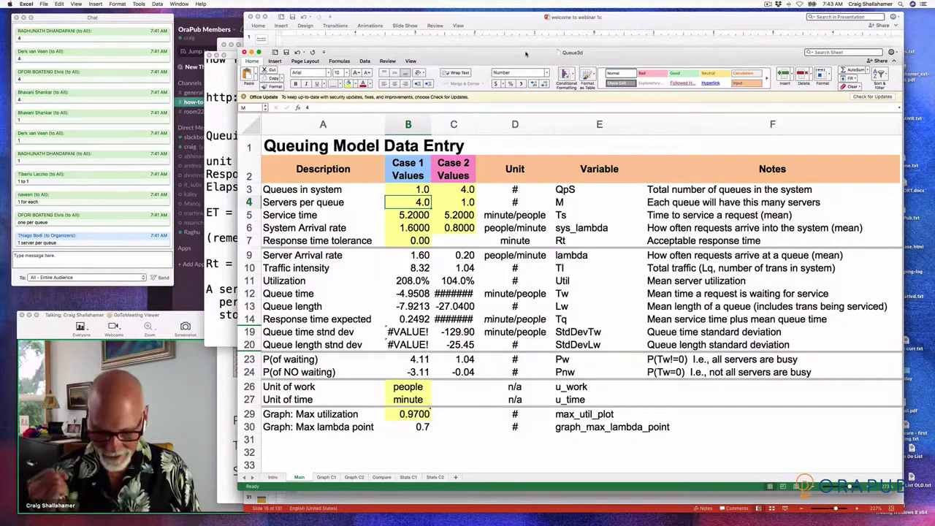
drag(525, 54, 553, 61)
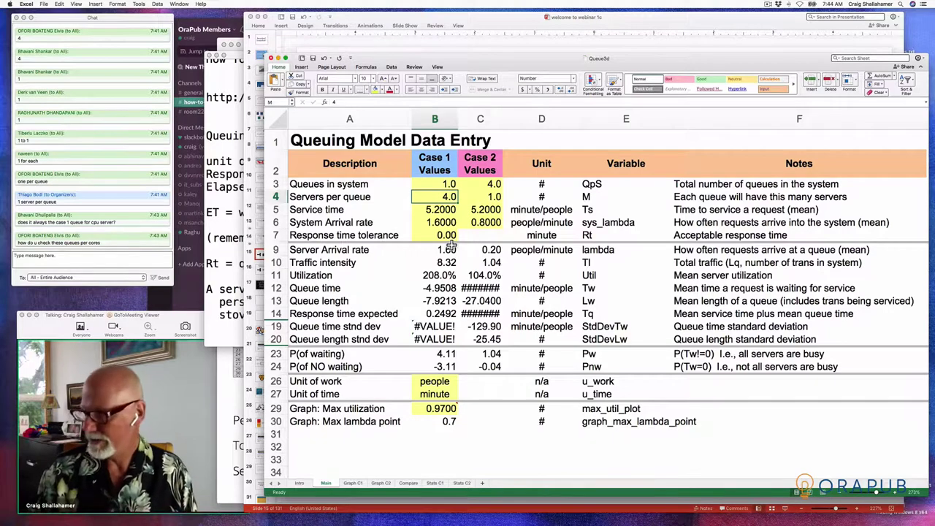
Step: Enter 'user call' as the Case 1 unit of work and 'ms' as the unit of time
click(316, 383)
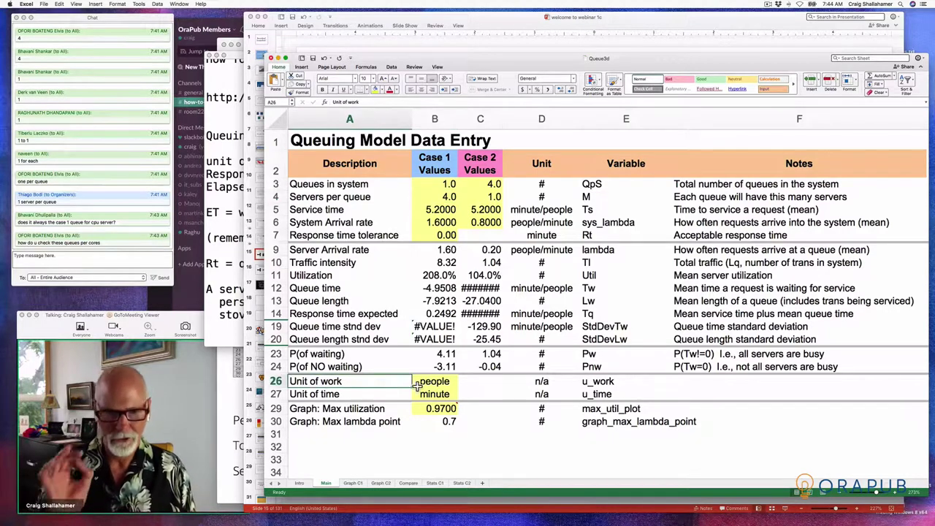
click(430, 383)
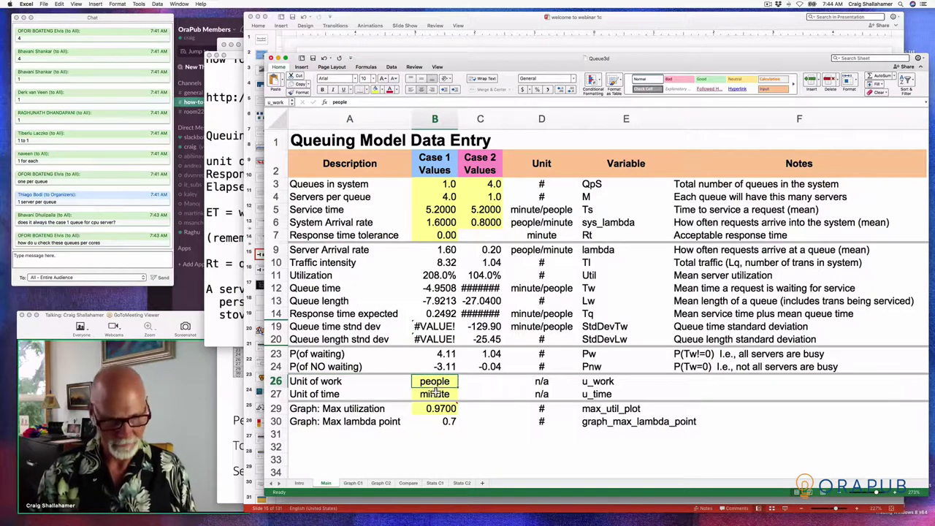
text(user car)
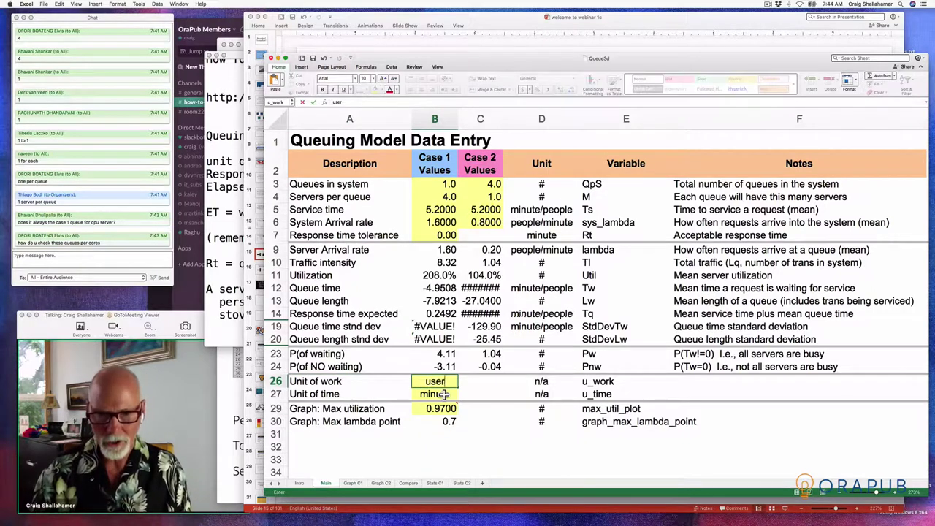
key(Return)
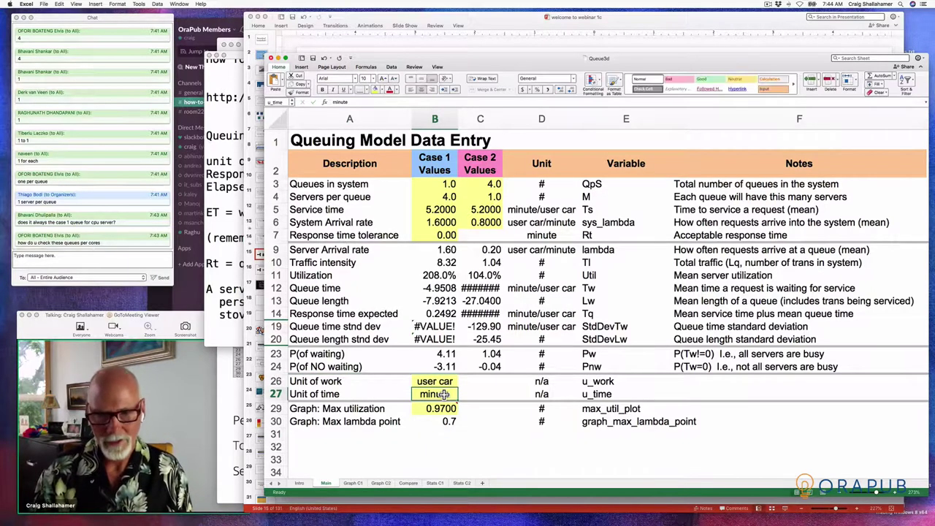
key(shift+Up)
key(Up)
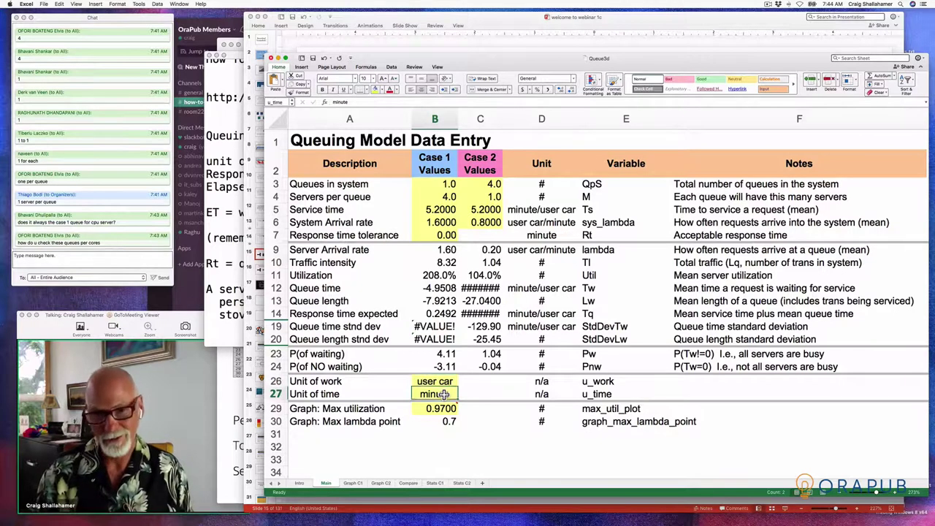
text(user call)
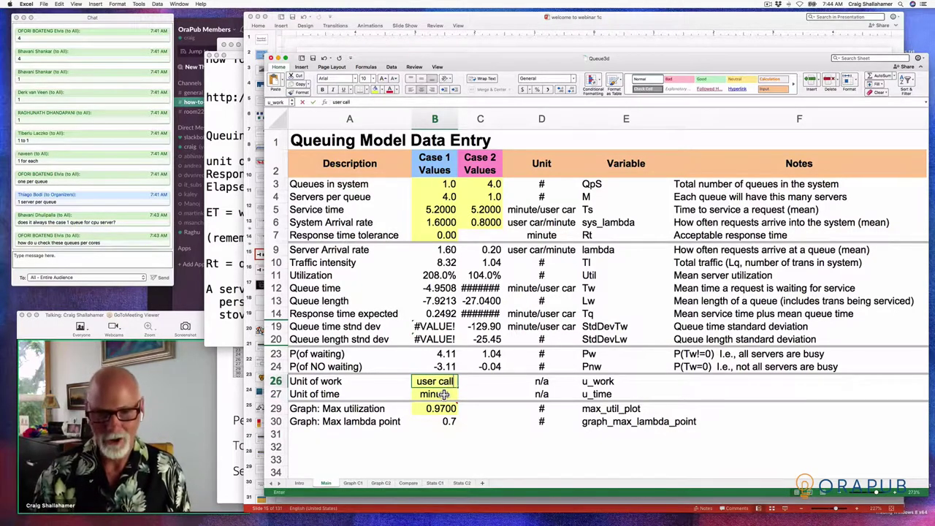
key(Return)
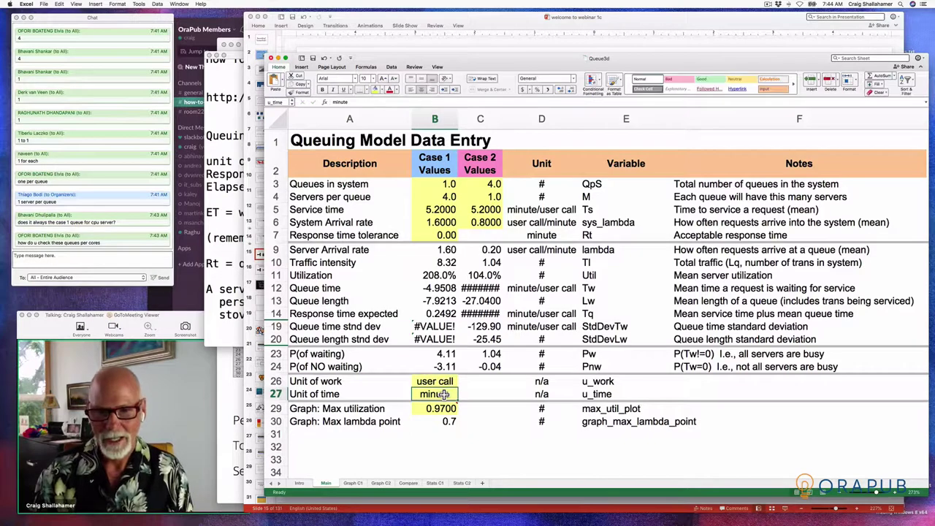
text(ms)
key(Return)
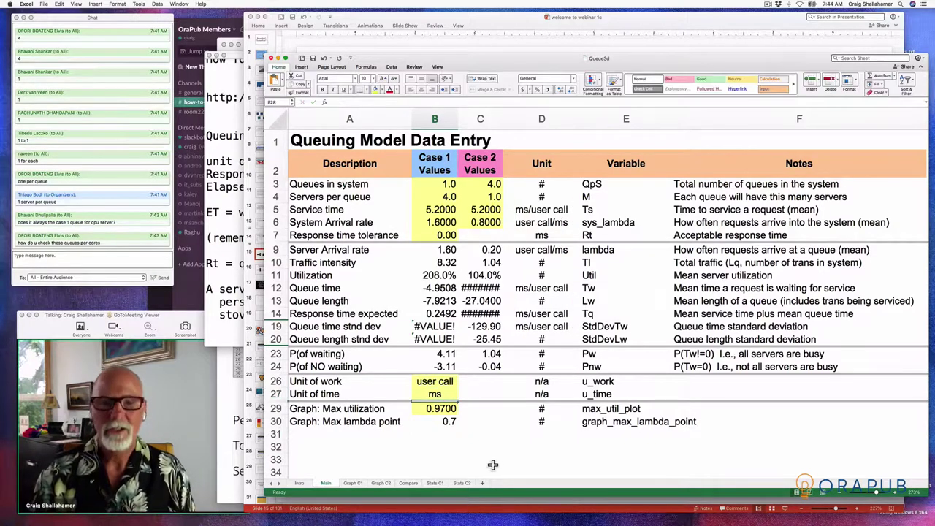
click(493, 464)
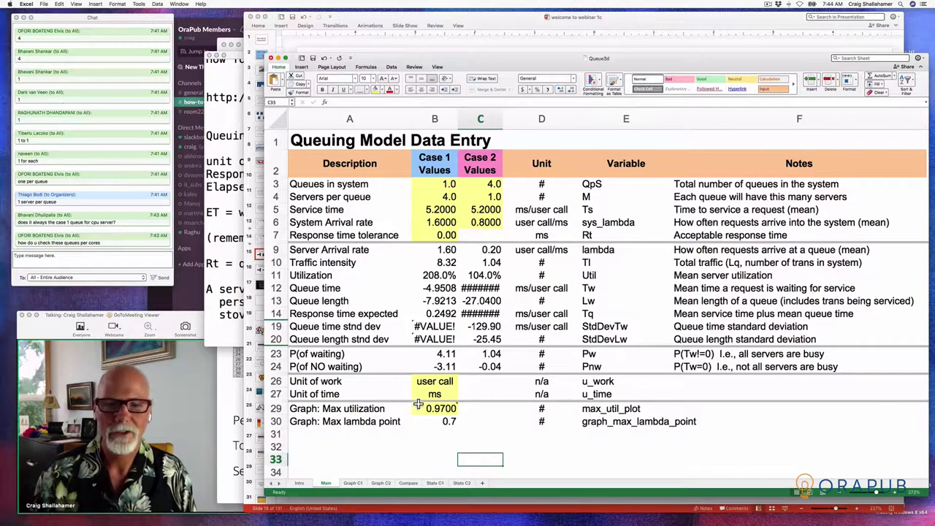
Step: Correct the unit of work to 'user_call' with an underscore, narrowing column D slightly
click(431, 384)
text(uc)
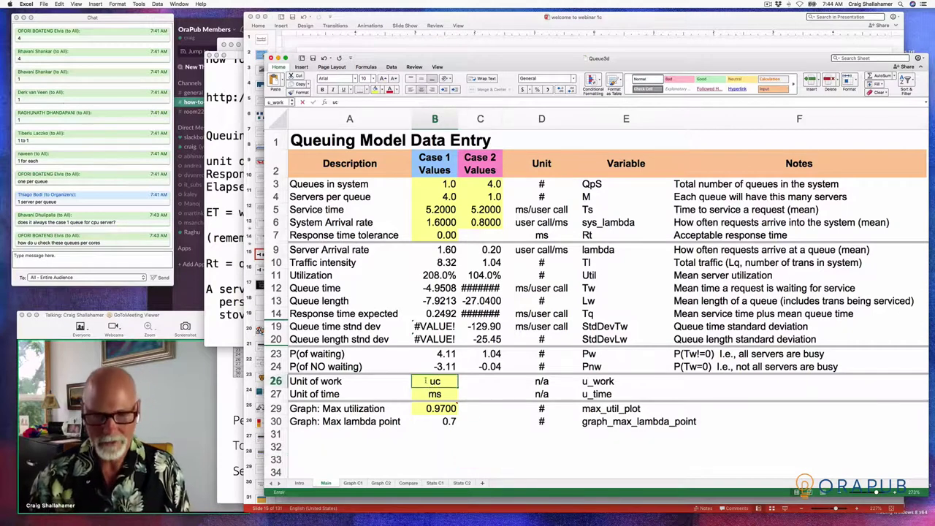
key(Return)
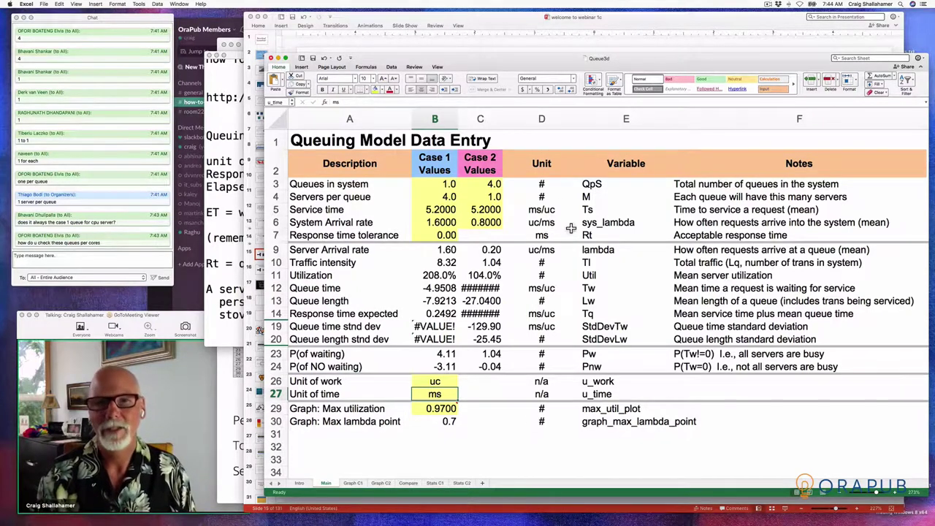
drag(585, 123, 574, 122)
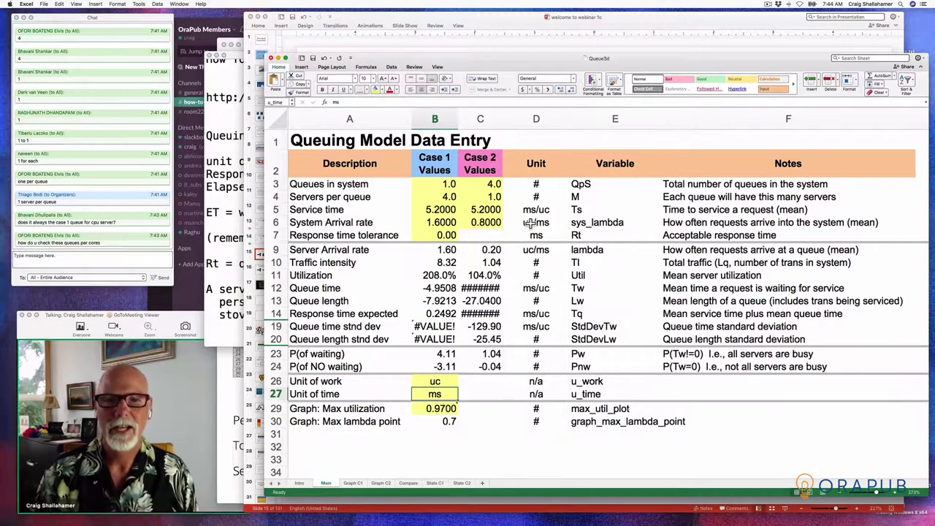
click(435, 383)
text(user call)
key(Return)
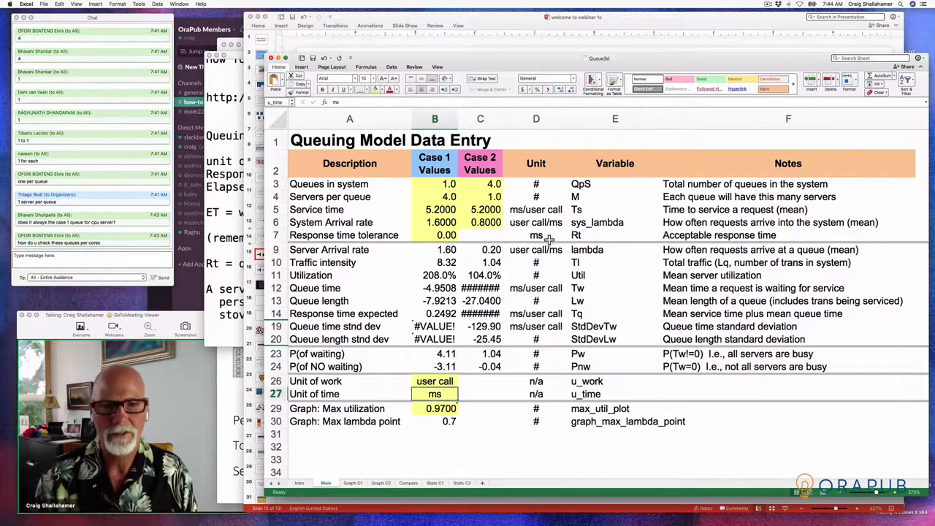
click(429, 382)
click(348, 102)
key(BackSpace)
key(BackSpace)
text(_c)
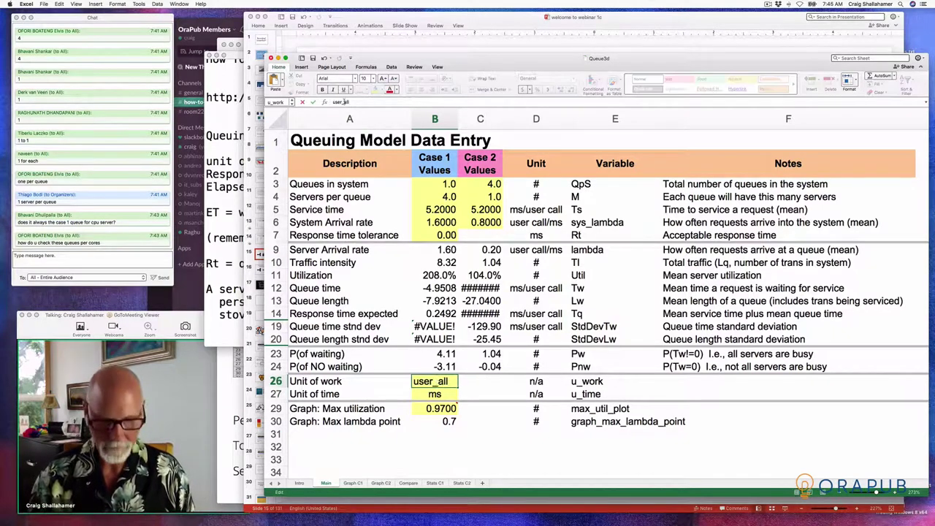
key(Return)
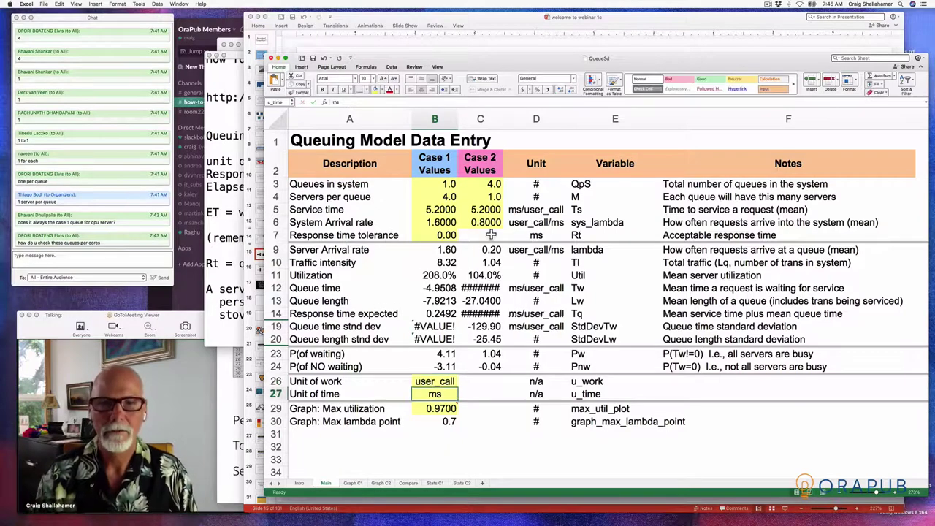
Step: Set Case 1 to 12 servers per queue and check the 5.2000 ms/user_call service time
click(441, 186)
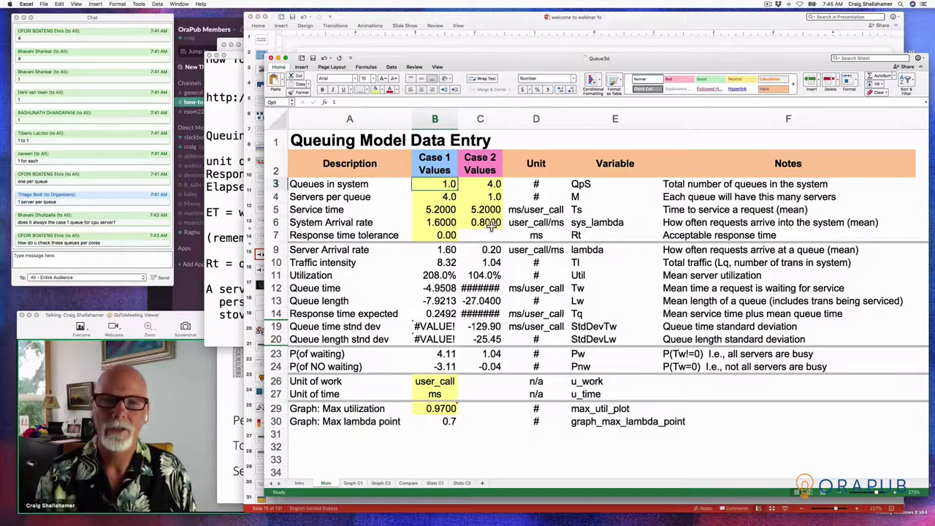
click(449, 201)
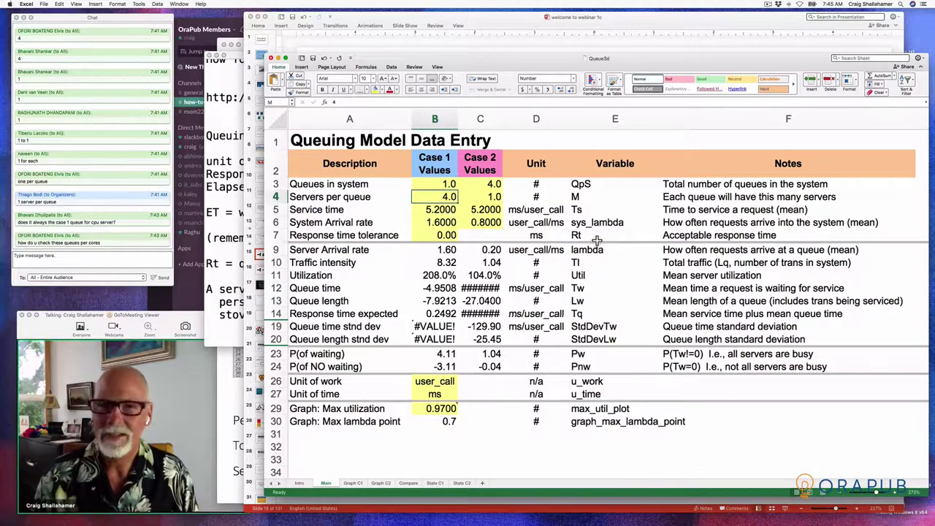
text(12)
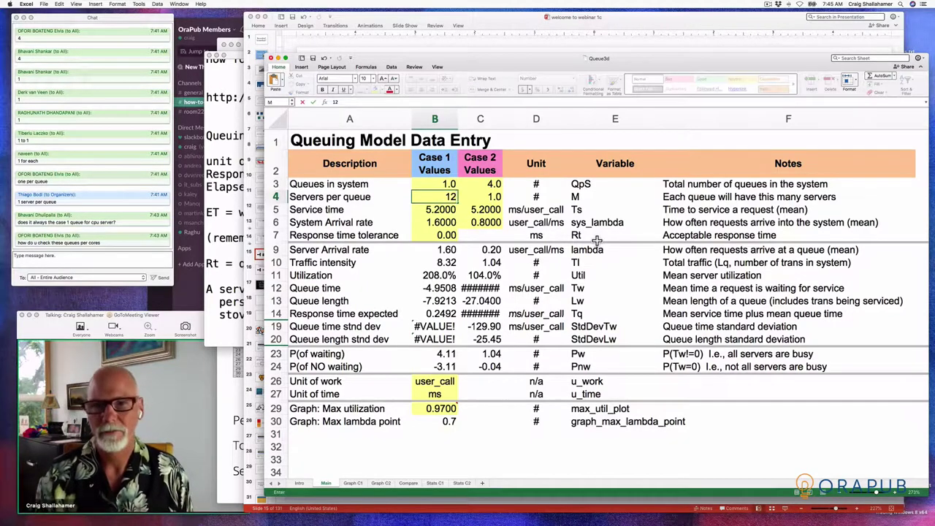
key(Return)
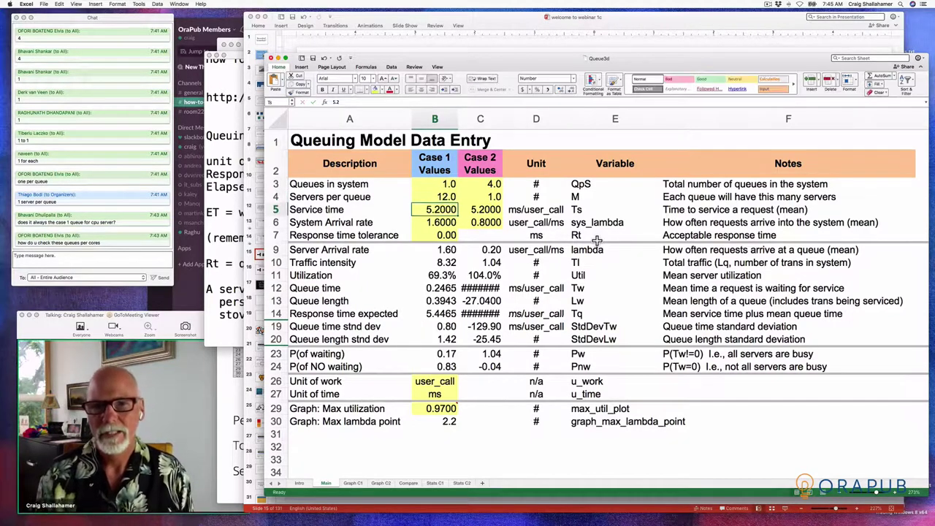
click(451, 198)
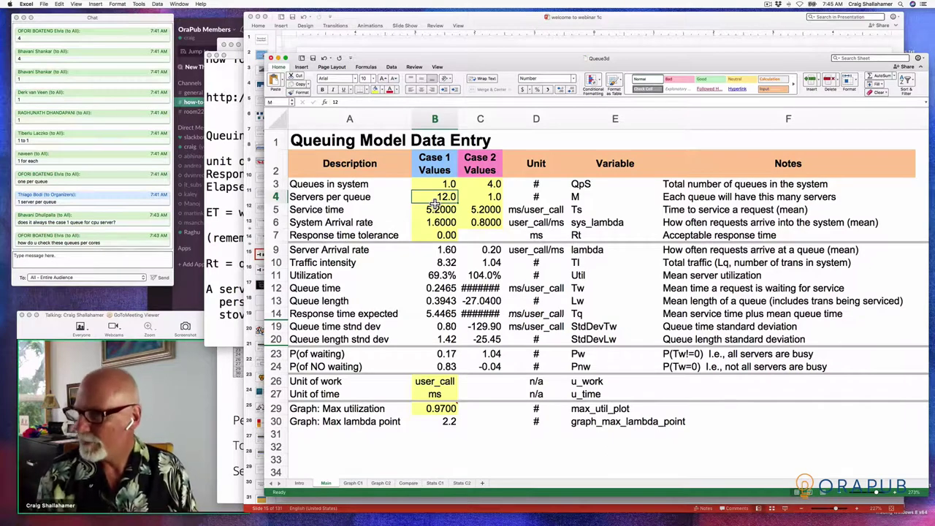
click(326, 213)
click(432, 215)
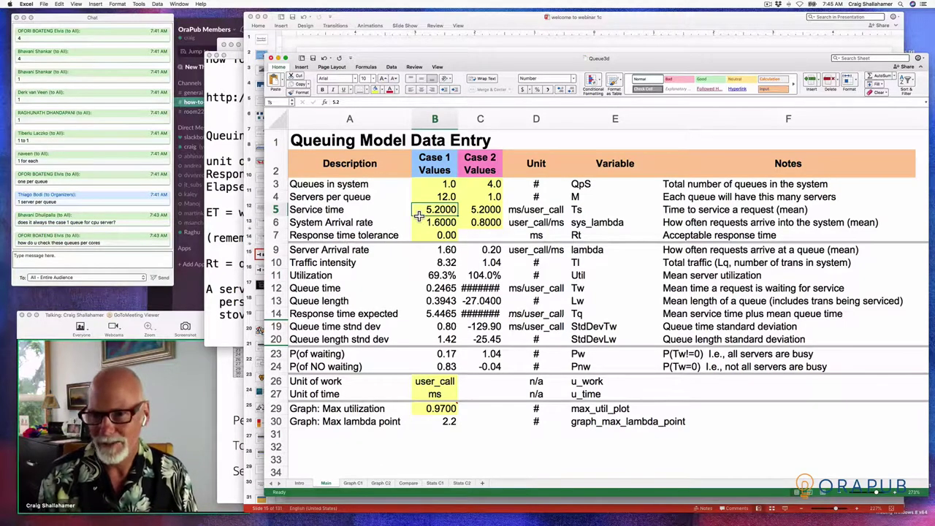
Step: Highlight the service time term in the notes' Rt line, then select Case 1's arrival rate
click(234, 272)
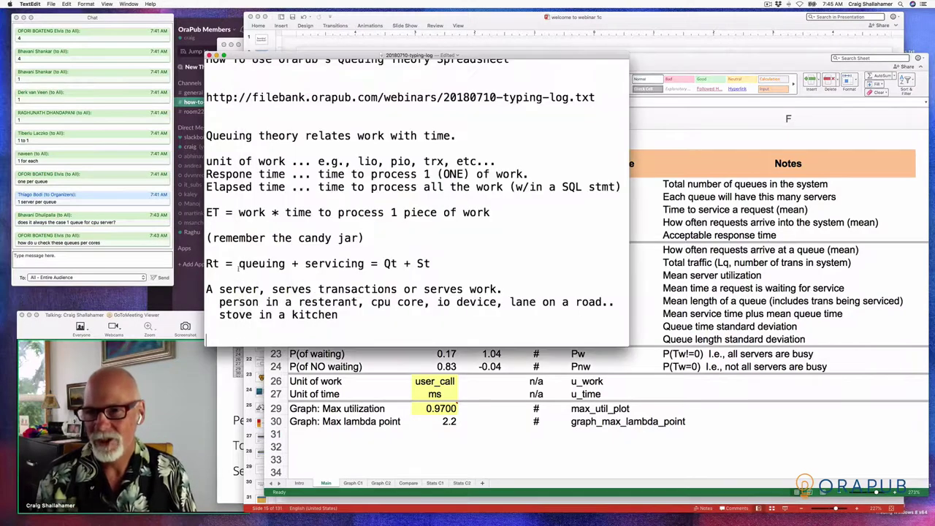
drag(304, 264, 431, 264)
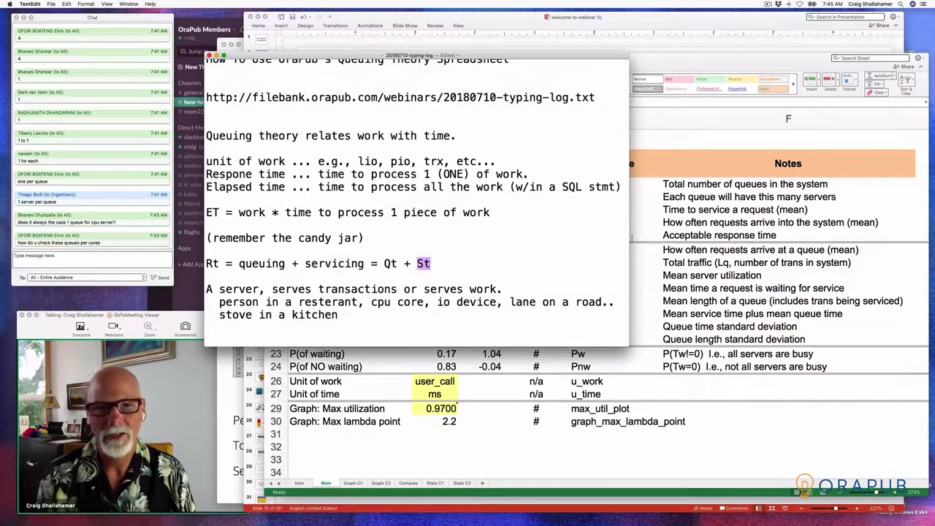
click(707, 228)
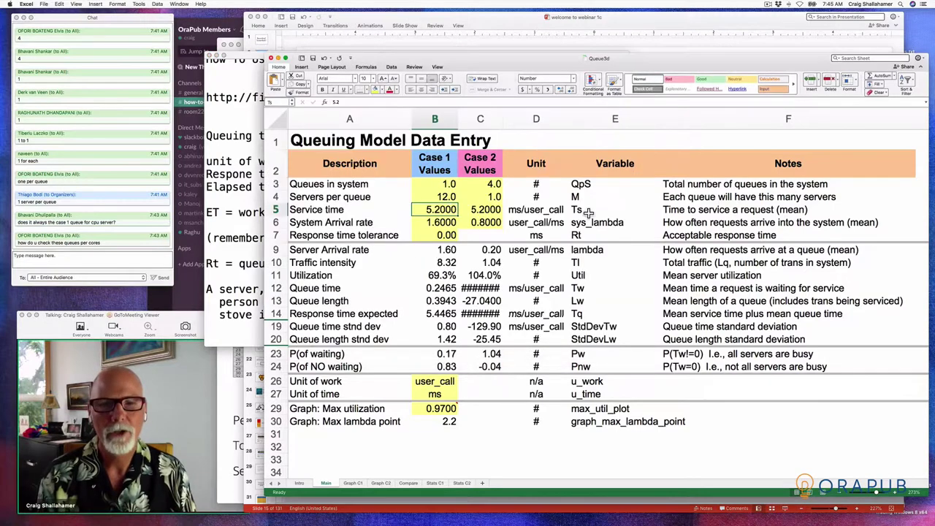
click(432, 229)
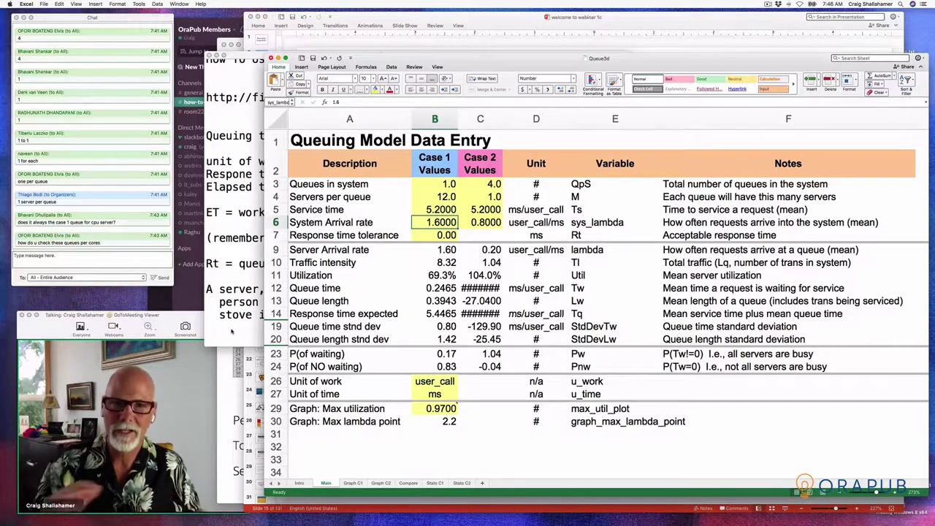
Step: Add the note 'Avg Arrival Rate: total user calls / snapshot interval' in TextEdit
click(231, 331)
click(231, 331)
text(Avg Arri)
text(val Rate)
text(: total )
text(user calls / tot)
key(BackSpace)
key(BackSpace)
key(BackSpace)
text(snapshot interval)
key(Return)
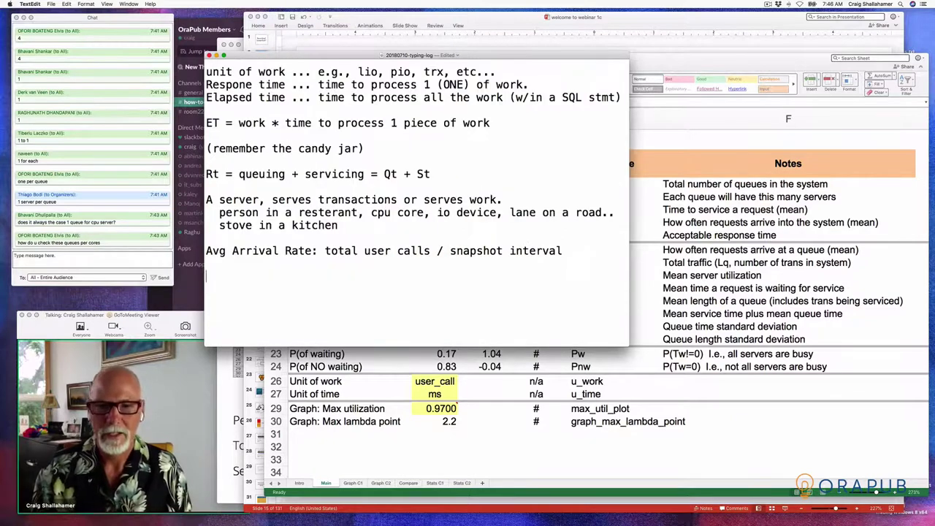
click(651, 279)
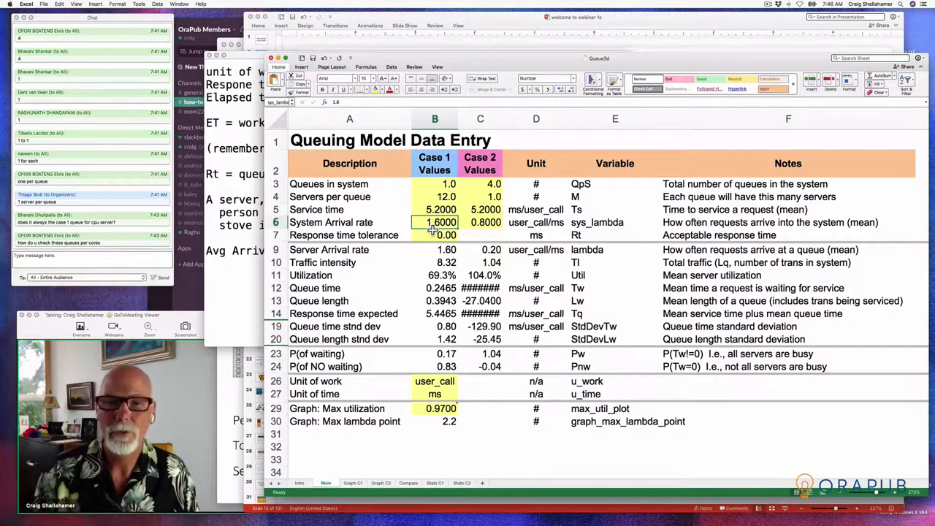
Step: Replace the Case 1 arrival rate with 11.320 user_call/ms, then point out the response time tolerance
click(351, 102)
key(BackSpace)
key(BackSpace)
key(BackSpace)
text(=)
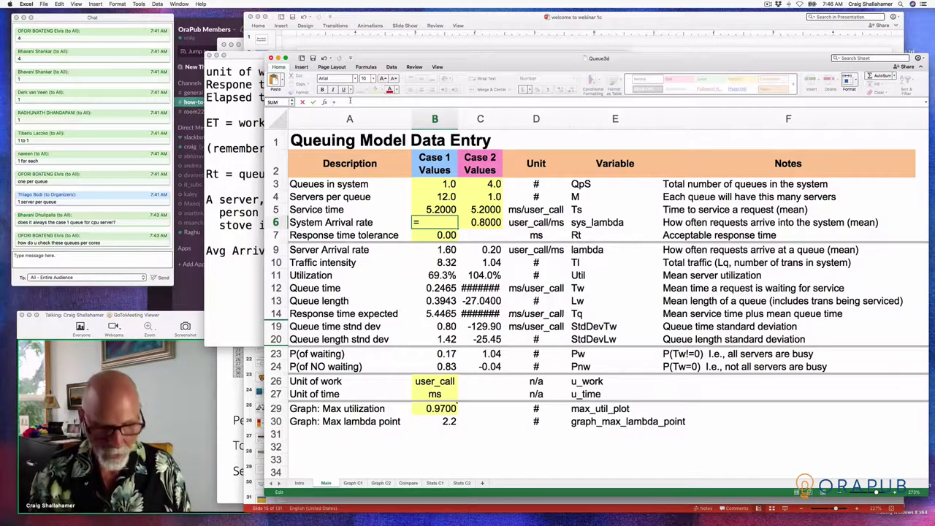
text(5)
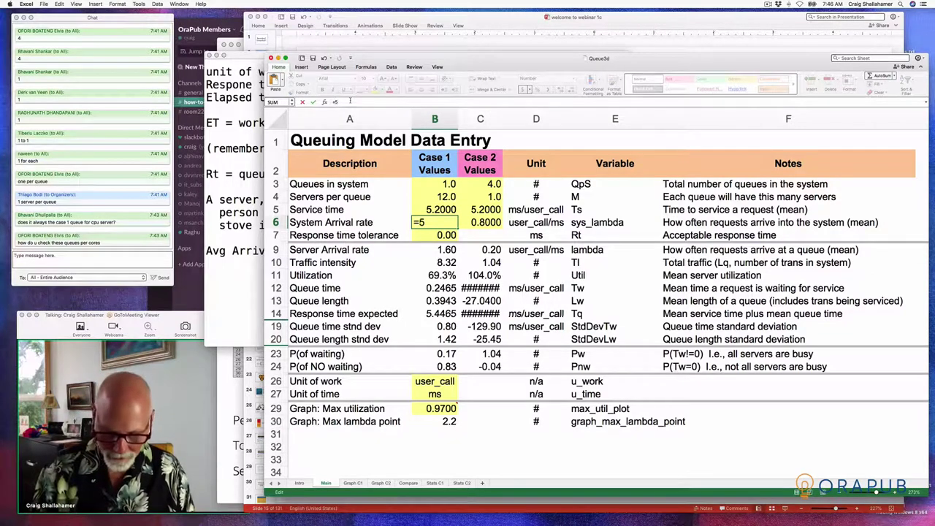
text(0000)
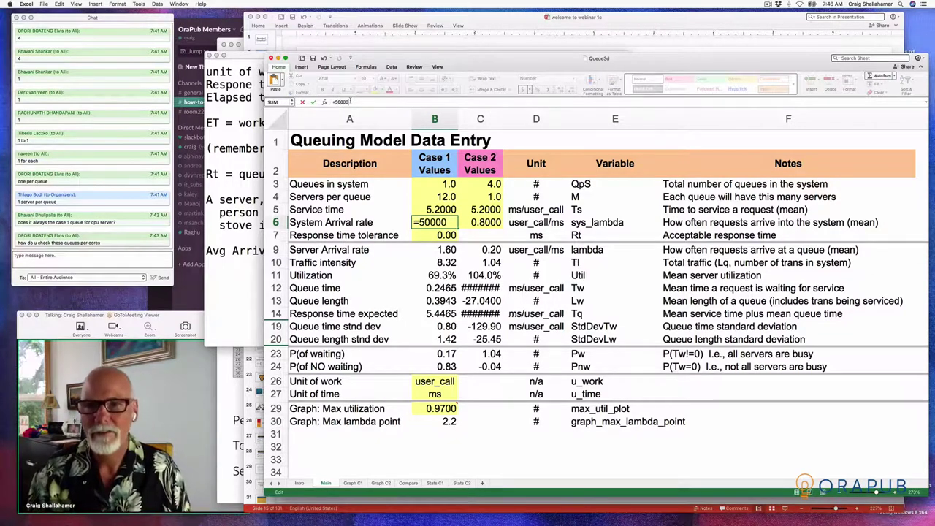
text(/60/)
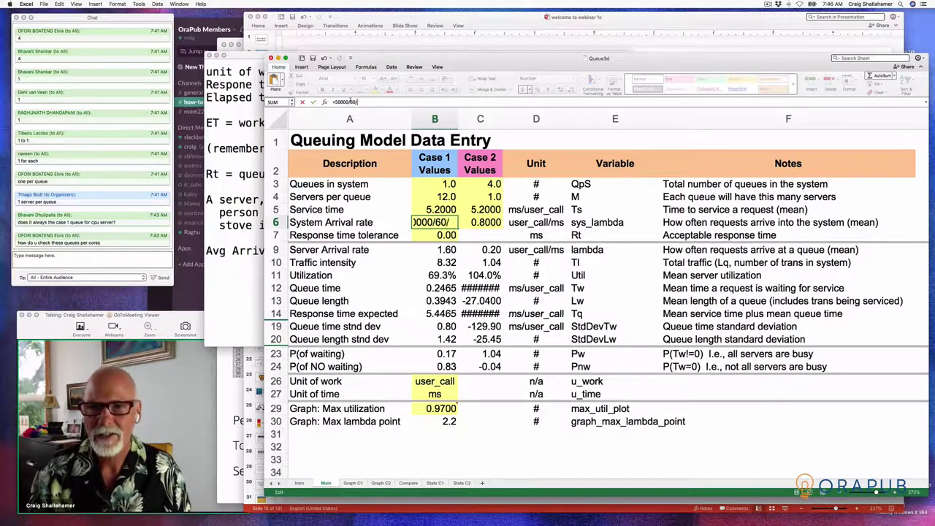
key(BackSpace)
key(BackSpace)
key(BackSpace)
key(BackSpace)
key(BackSpace)
key(BackSpace)
key(BackSpace)
key(BackSpace)
key(BackSpace)
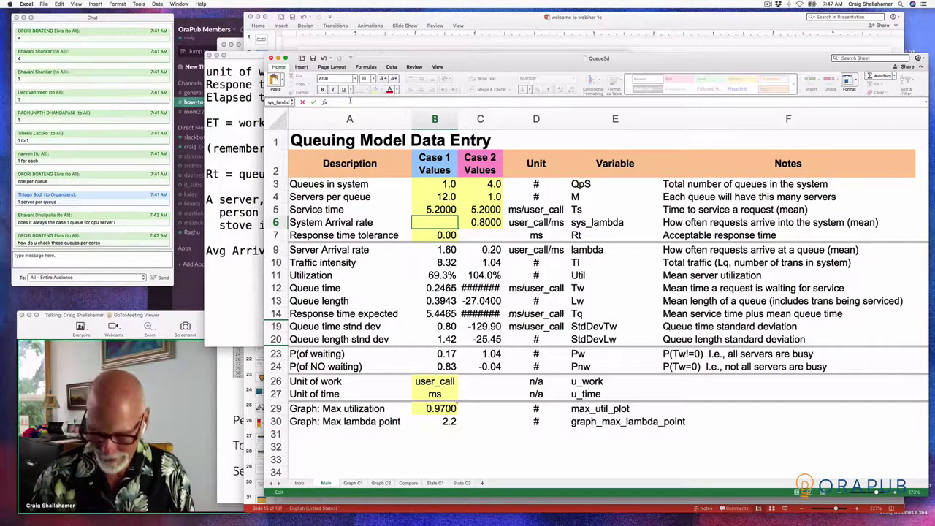
text(11.320)
key(Return)
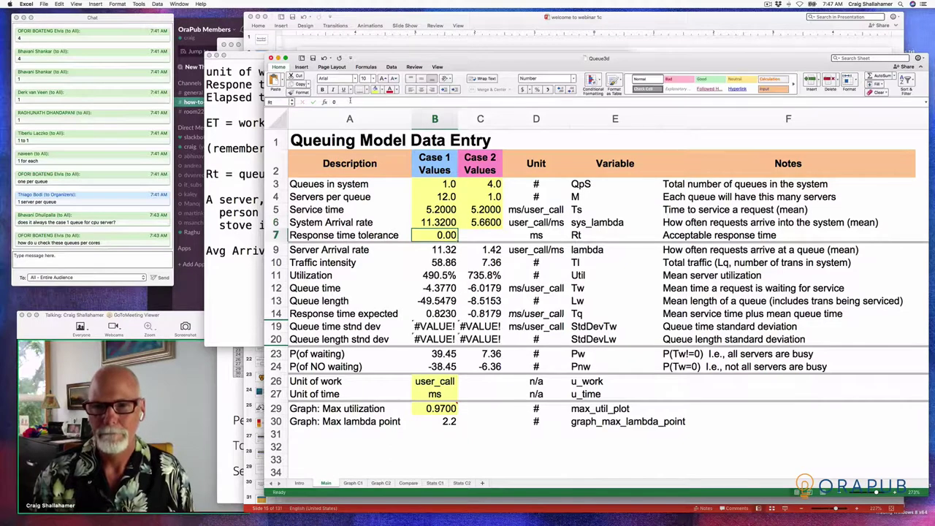
key(Up)
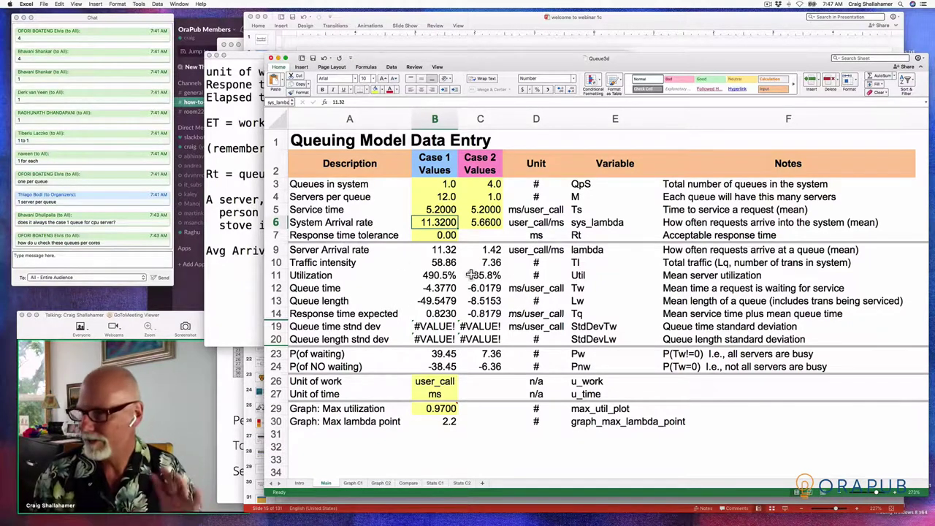
click(434, 239)
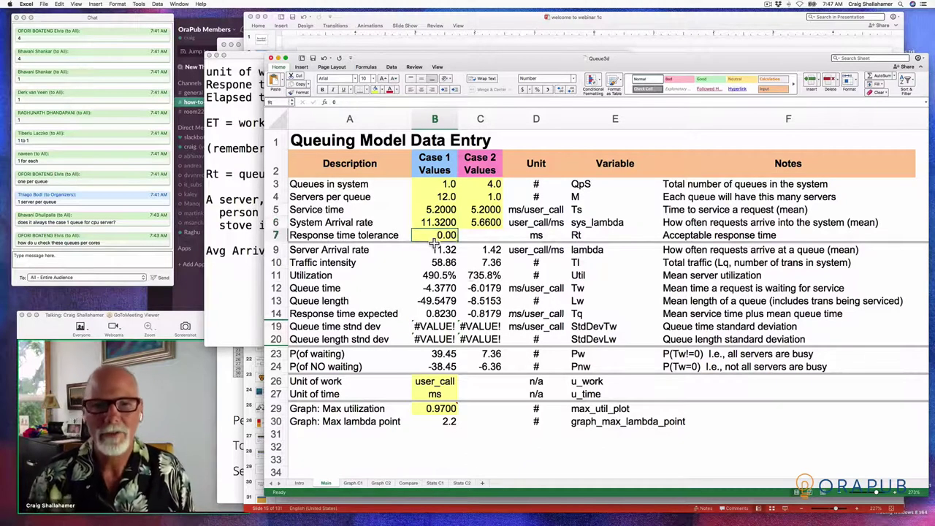
click(325, 238)
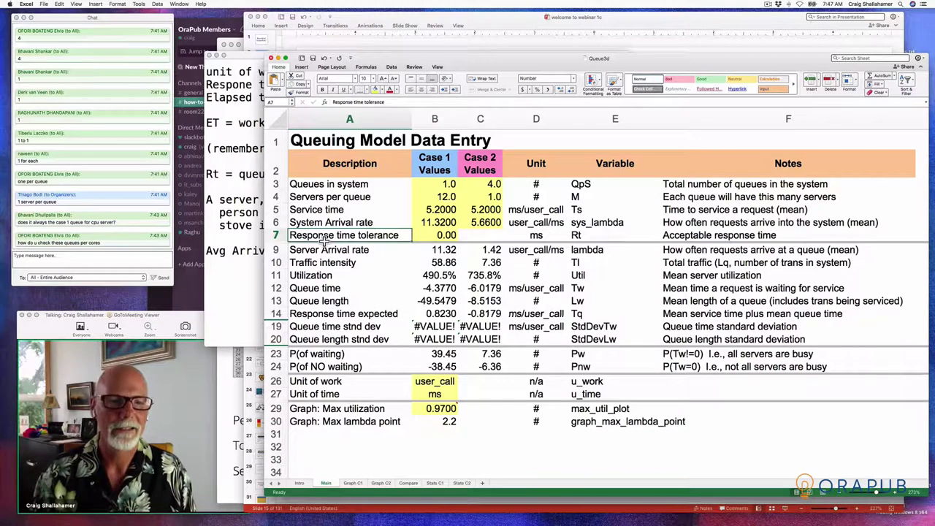
click(695, 238)
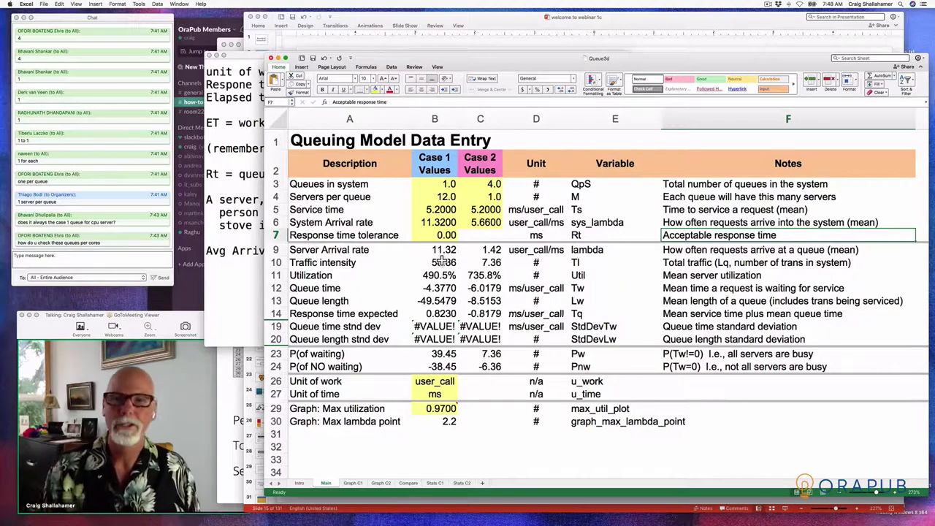
click(432, 185)
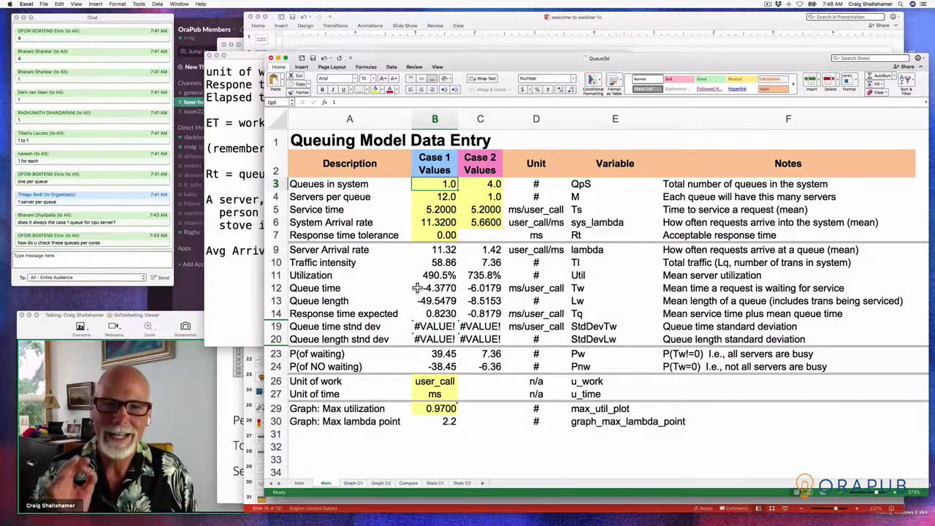
click(432, 278)
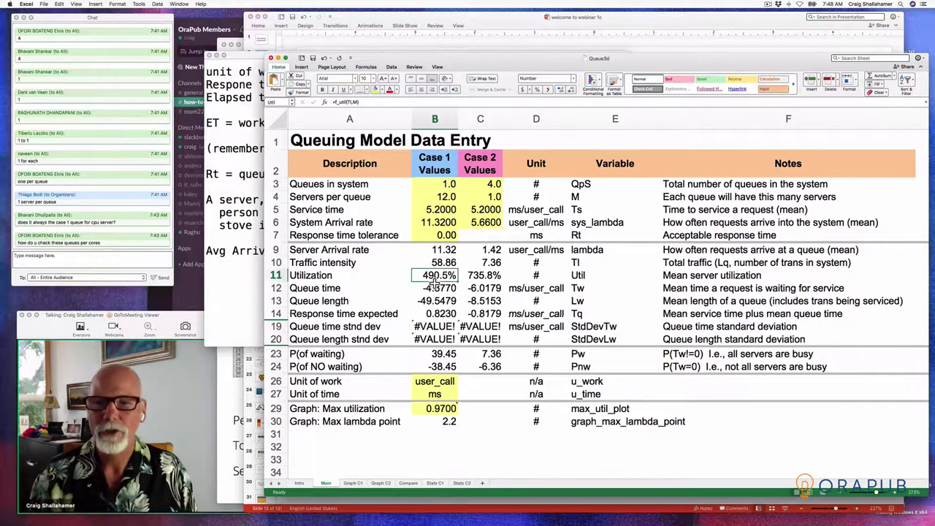
click(278, 275)
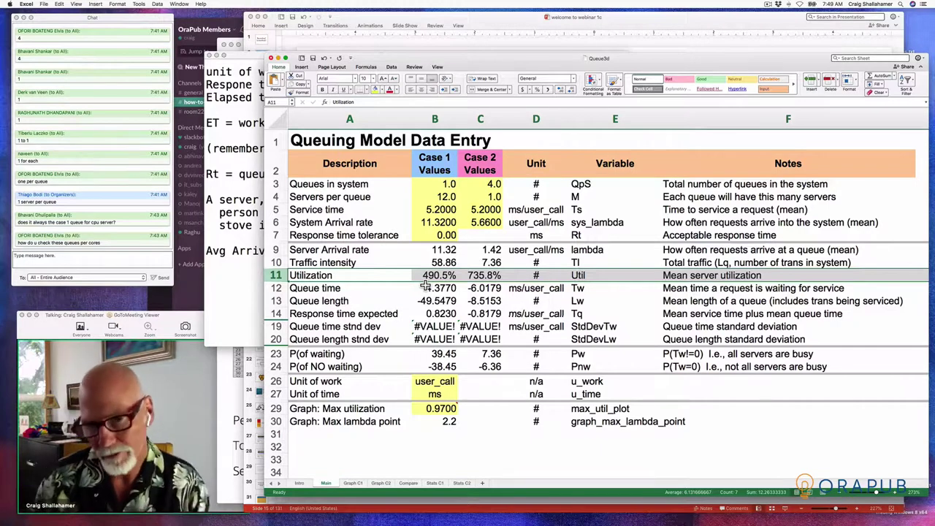
click(444, 279)
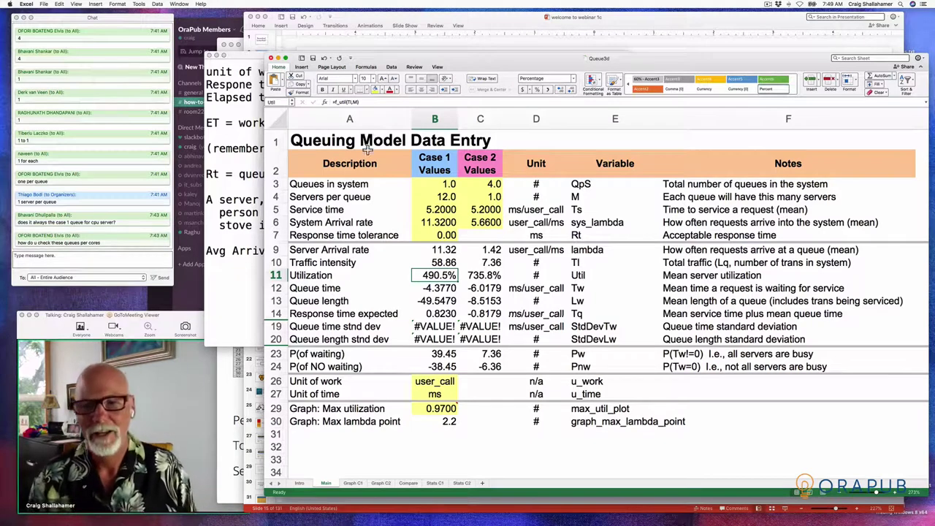
click(439, 213)
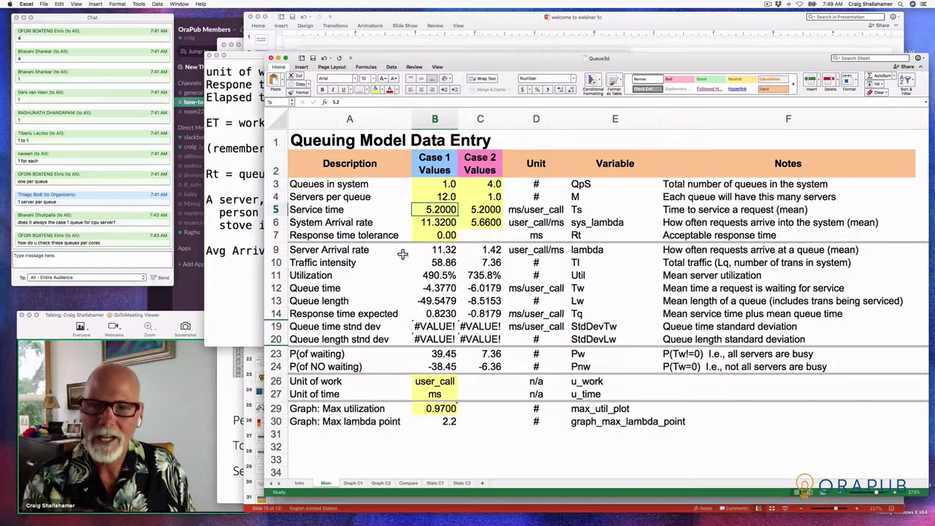
click(435, 276)
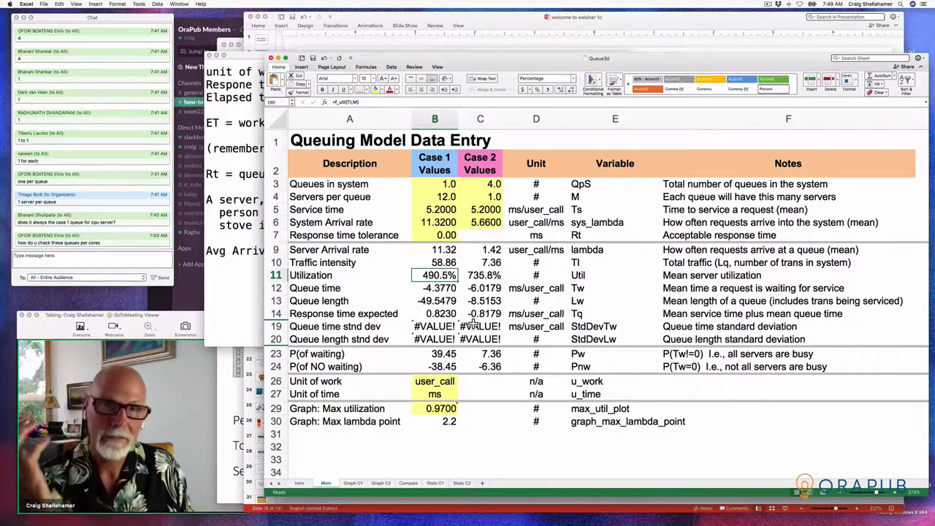
click(439, 212)
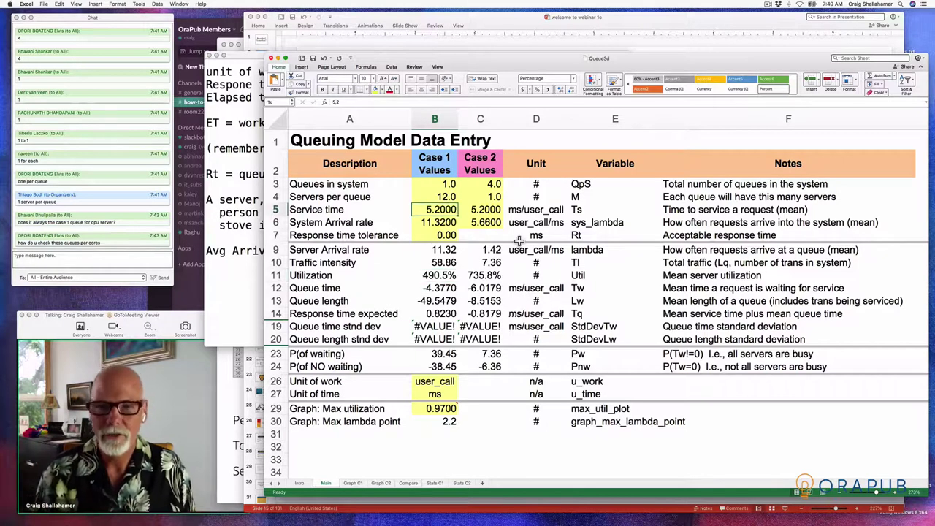
click(441, 278)
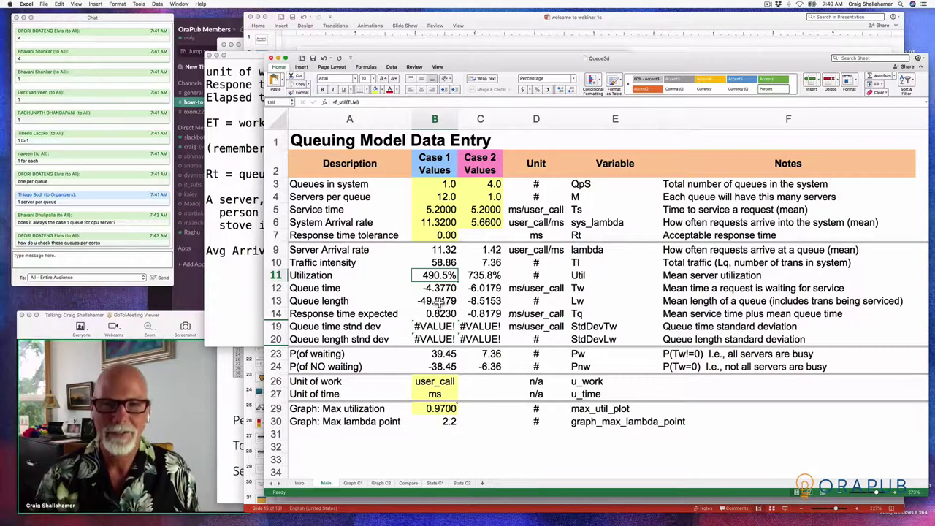
Step: Try Case 1 service times of 1, 1.5, 1.2 and 1.1, checking the resulting utilization
click(431, 214)
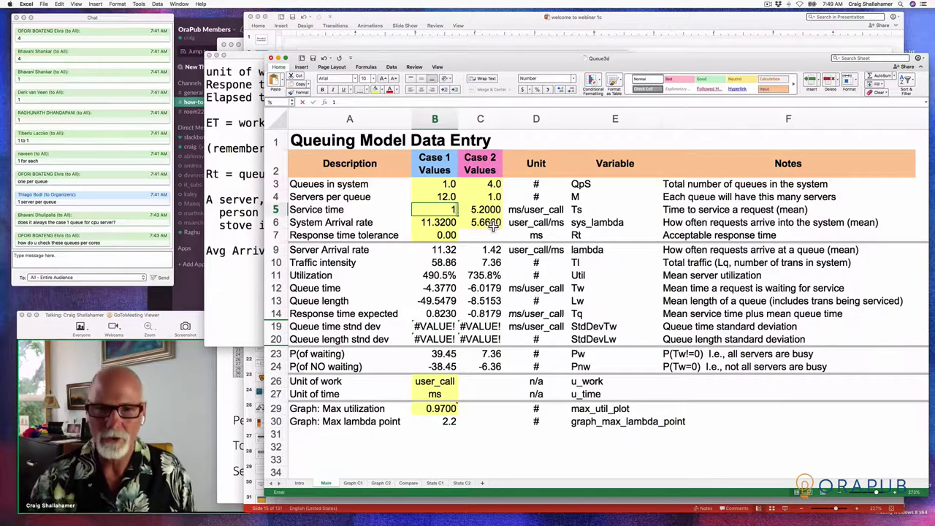
text(1)
key(Return)
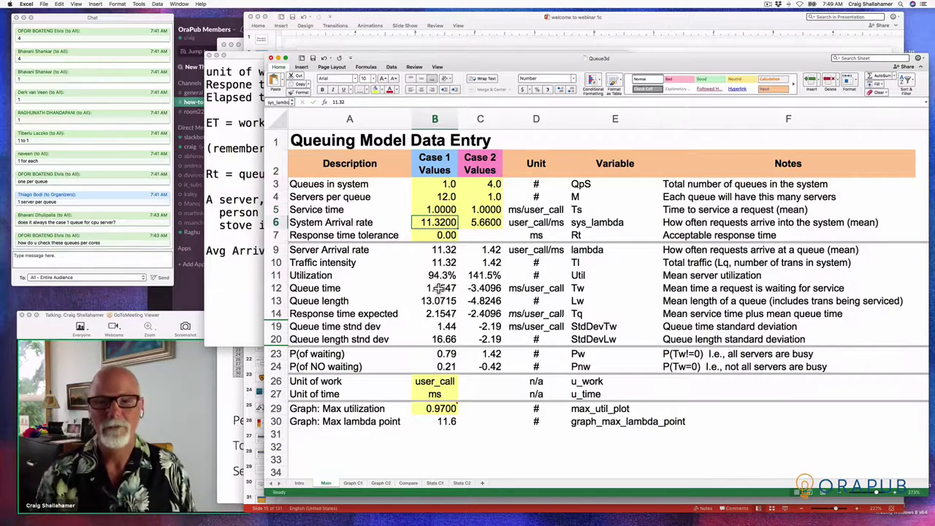
click(422, 213)
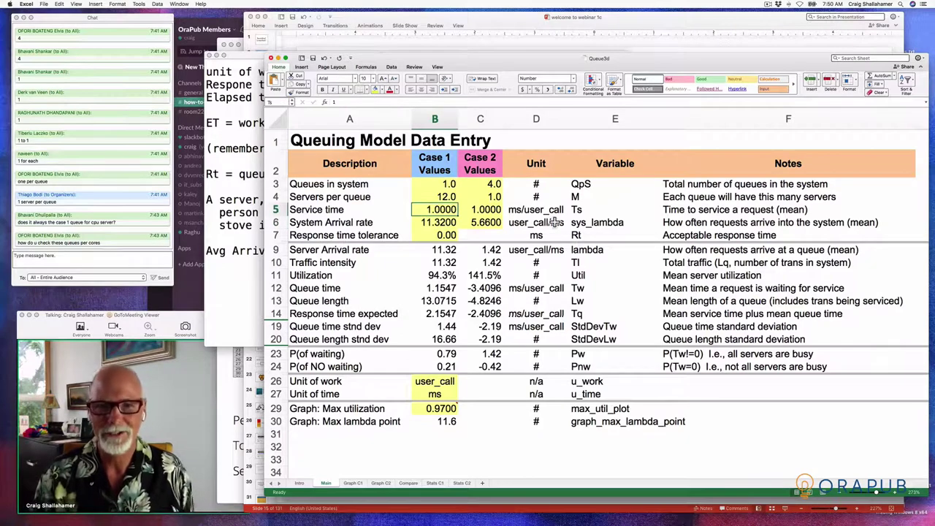
text(1.5)
key(Return)
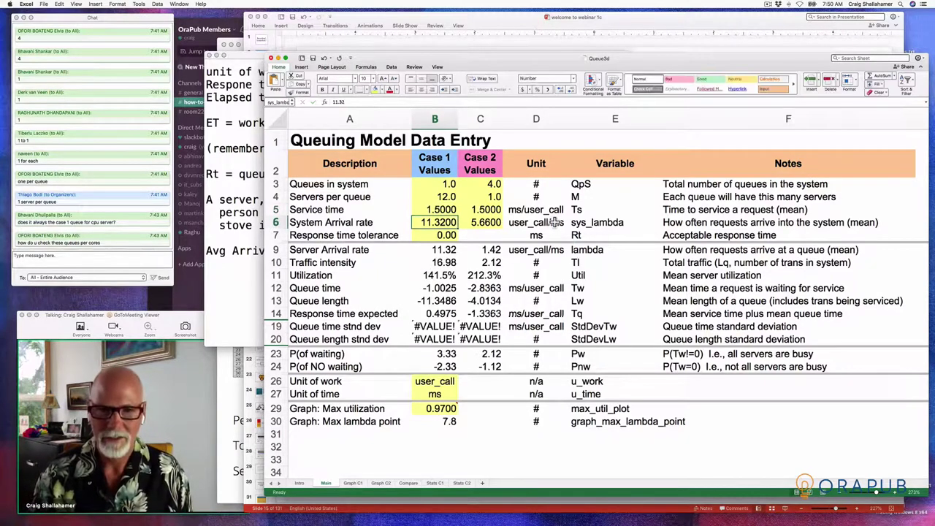
key(Up)
text(1.2)
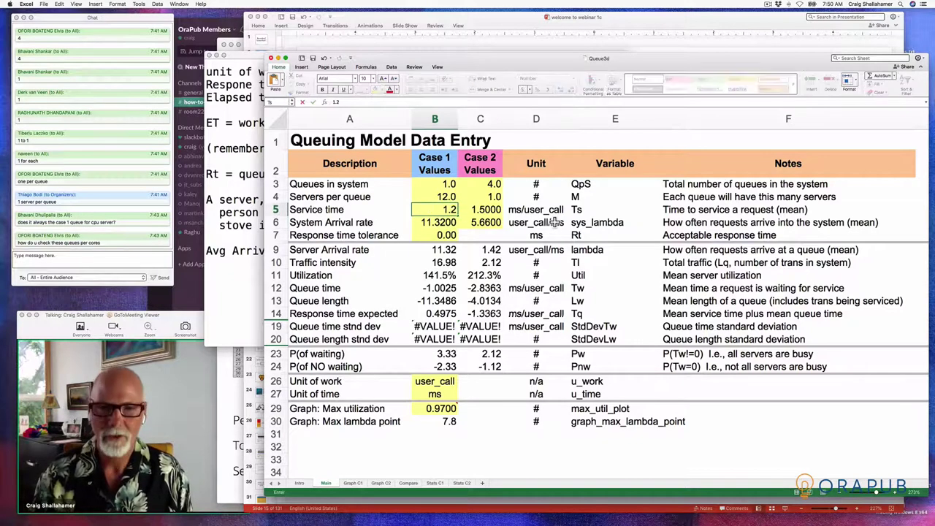
key(Return)
key(Up)
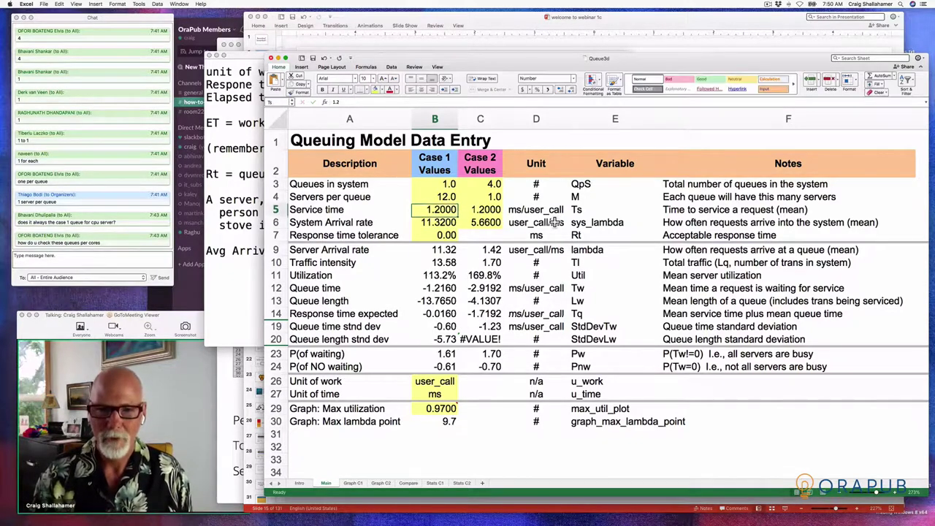
text(1.1)
key(Return)
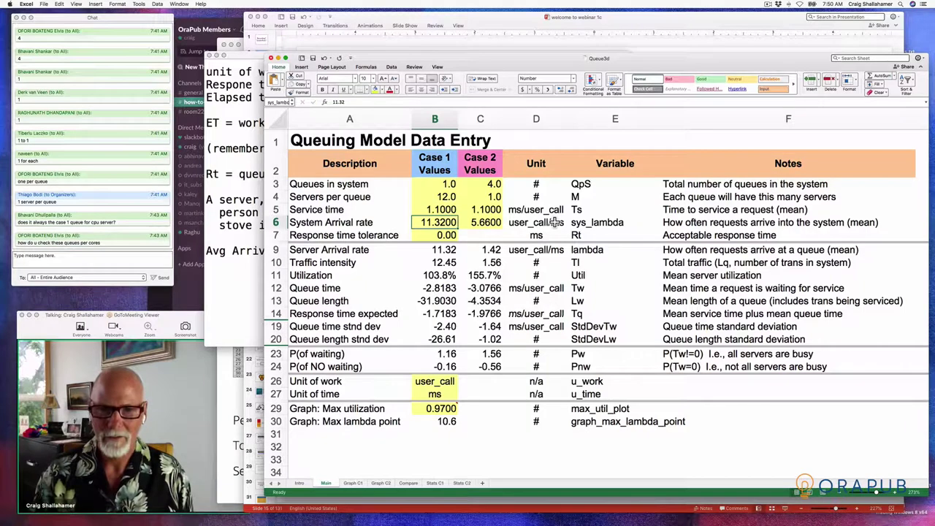
click(430, 276)
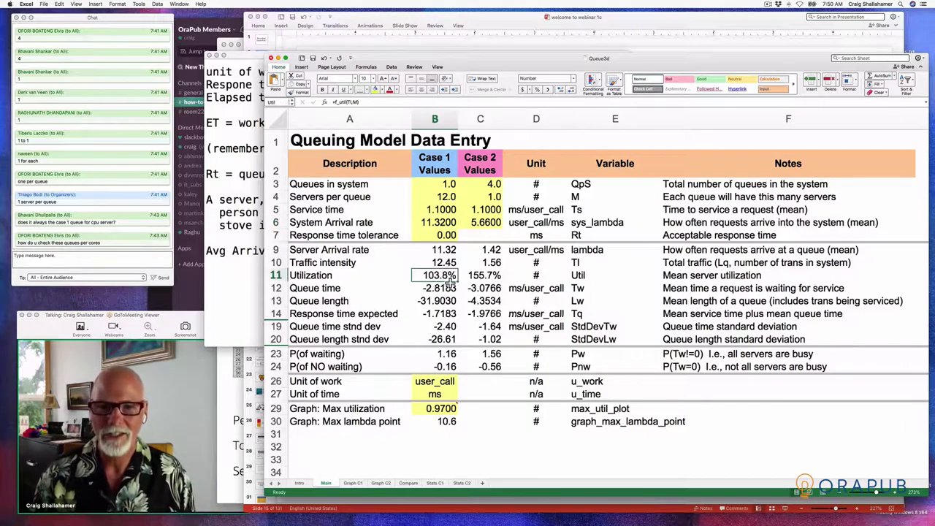
Step: Refine the Case 1 service time through 1.001 and 1.01 to 1.02
click(435, 210)
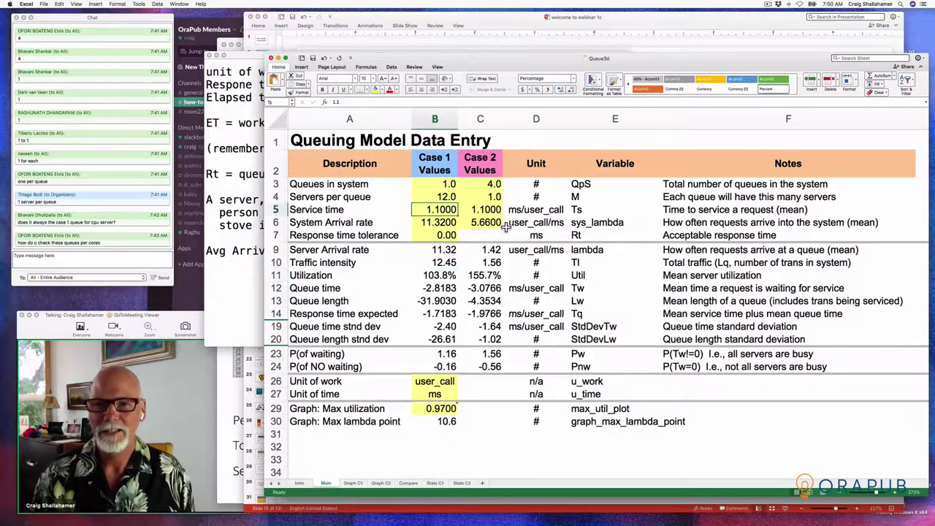
text(1.001)
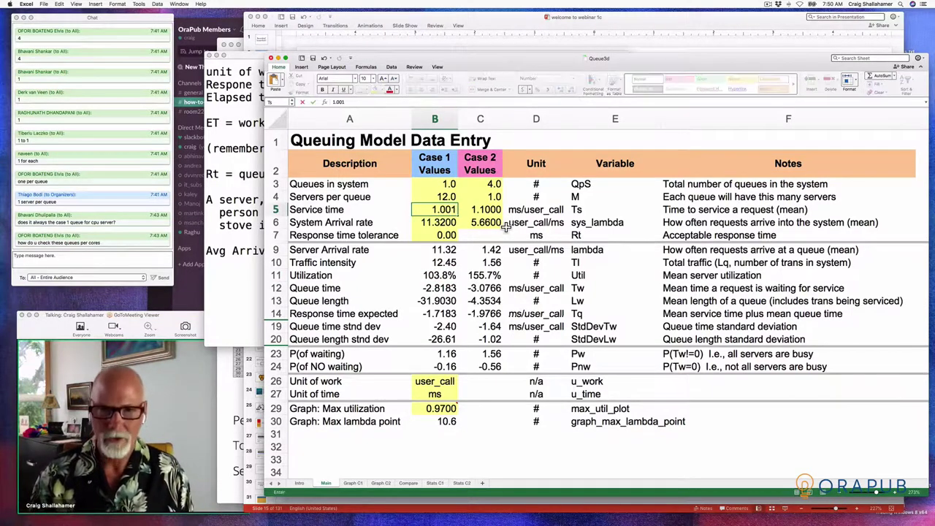
key(Return)
text(1.01)
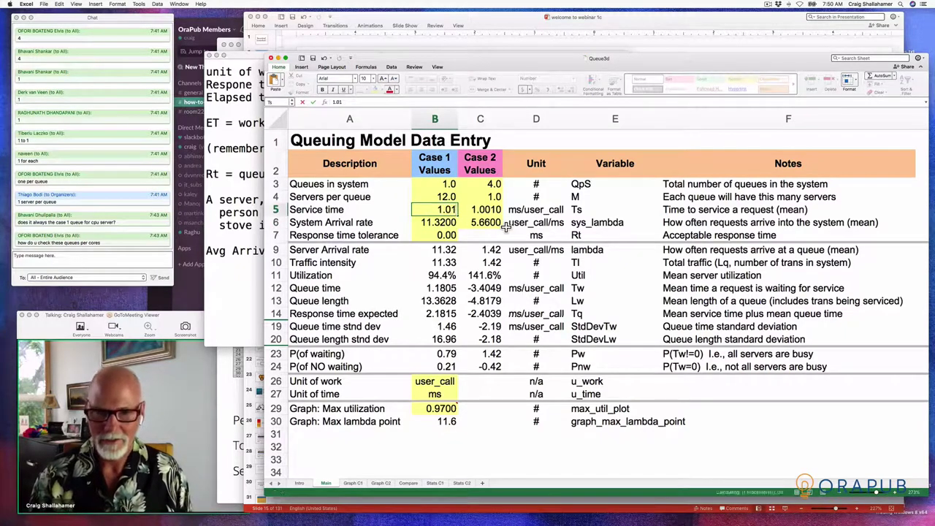
key(Return)
text(1.02)
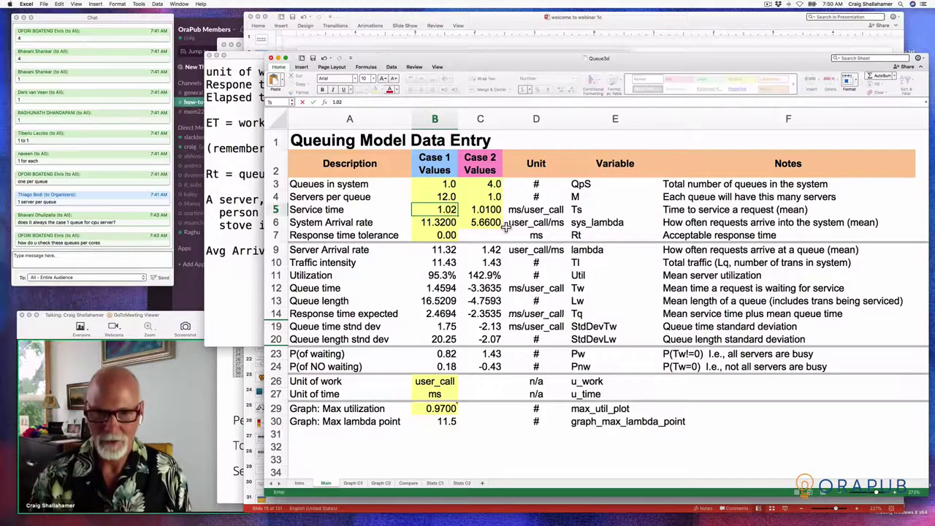
key(Return)
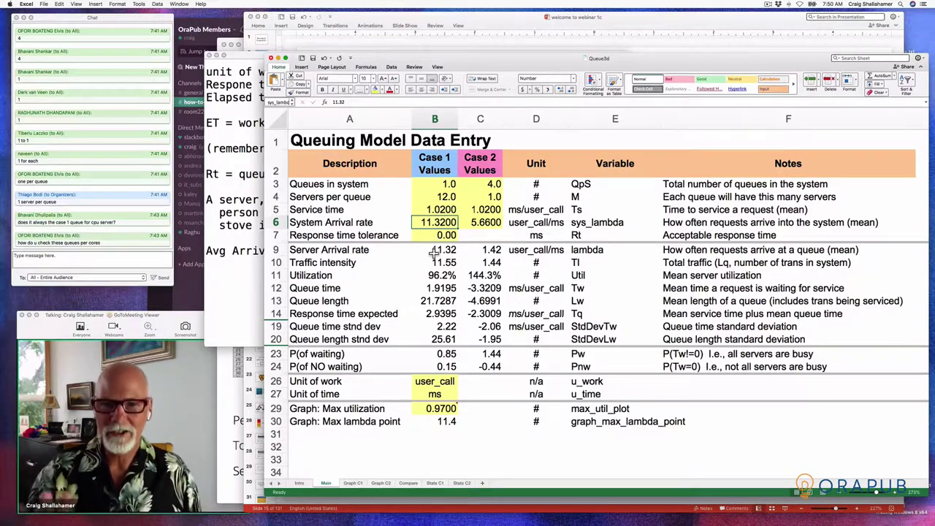
Step: Walk through Case 1 servers, service time, arrival rates and the 96.2% utilization
click(436, 199)
click(433, 212)
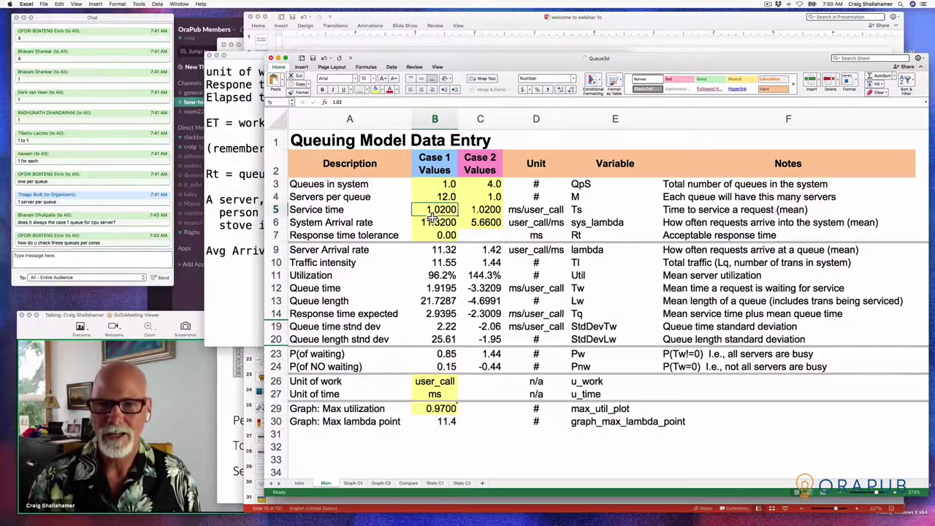
click(429, 224)
click(435, 250)
click(434, 276)
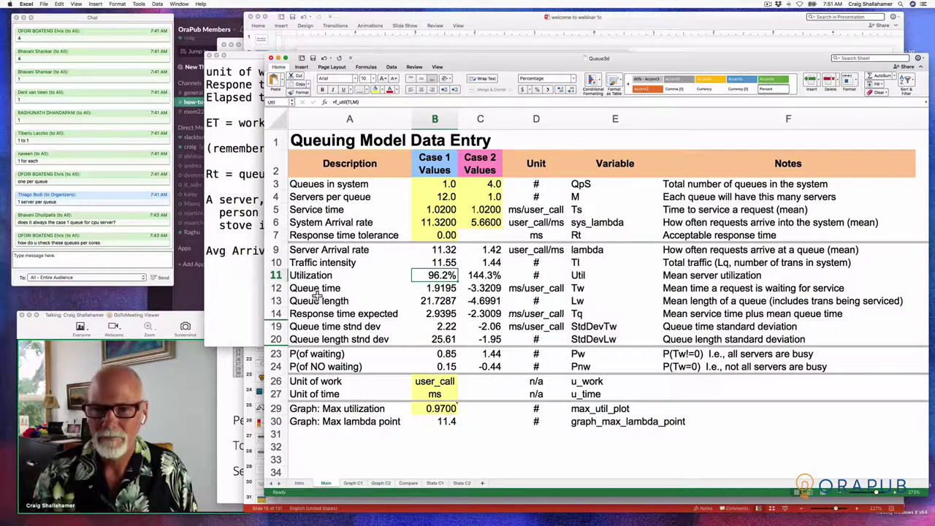
Step: Show the B5 service time, B12 queue time and B13 queue length formulas and the Response time row
click(434, 211)
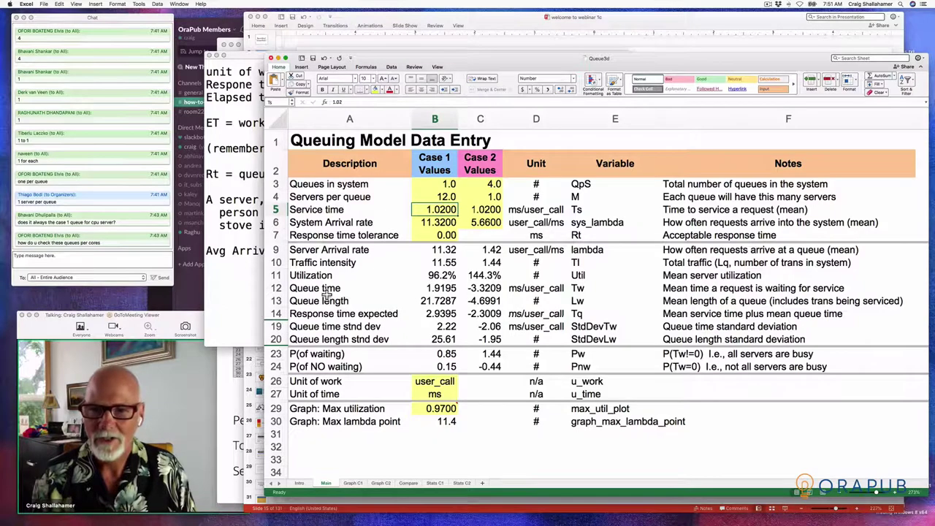
click(432, 291)
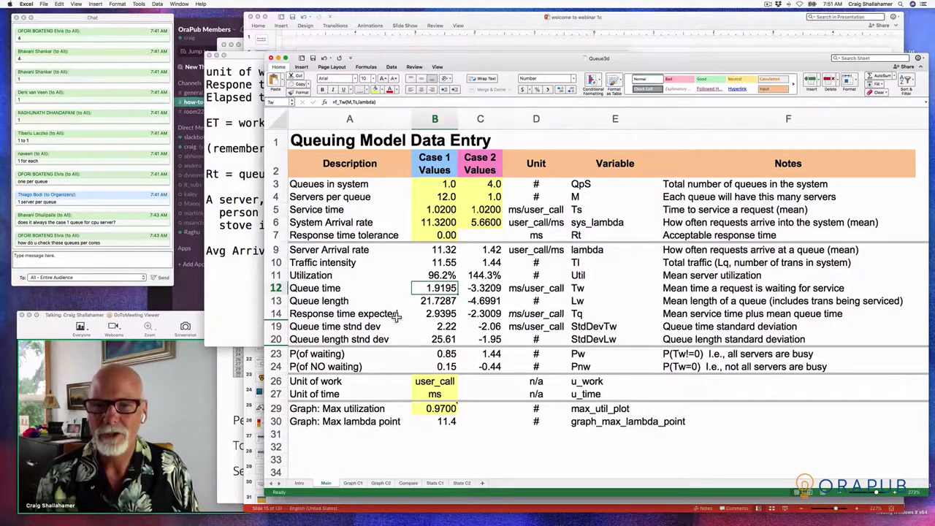
click(449, 304)
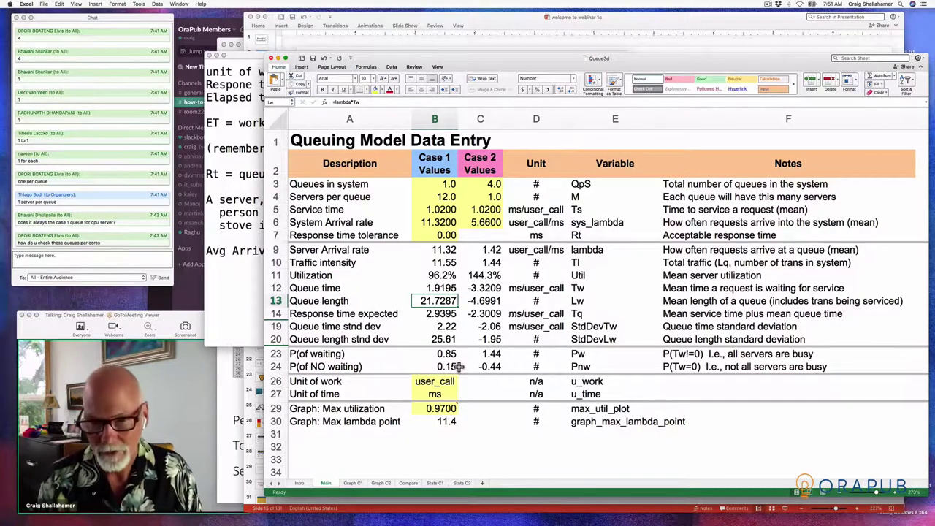
click(318, 317)
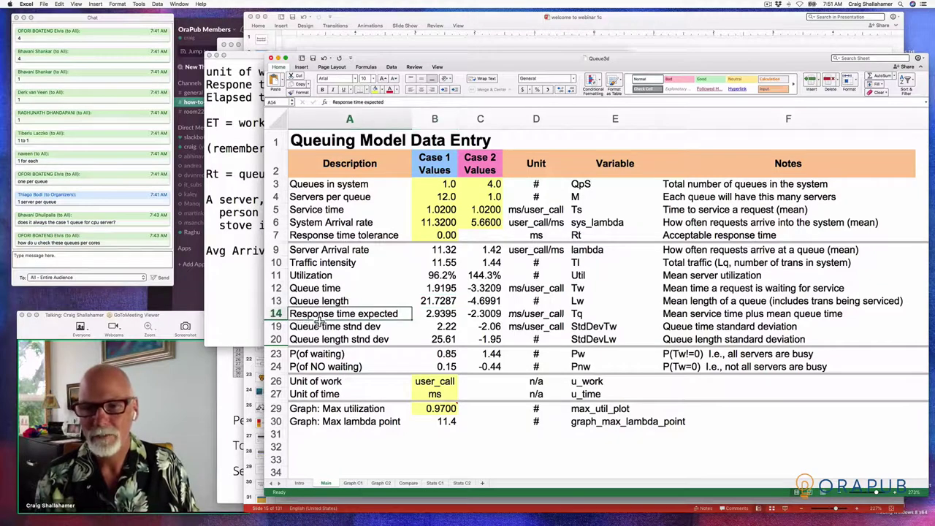
click(226, 391)
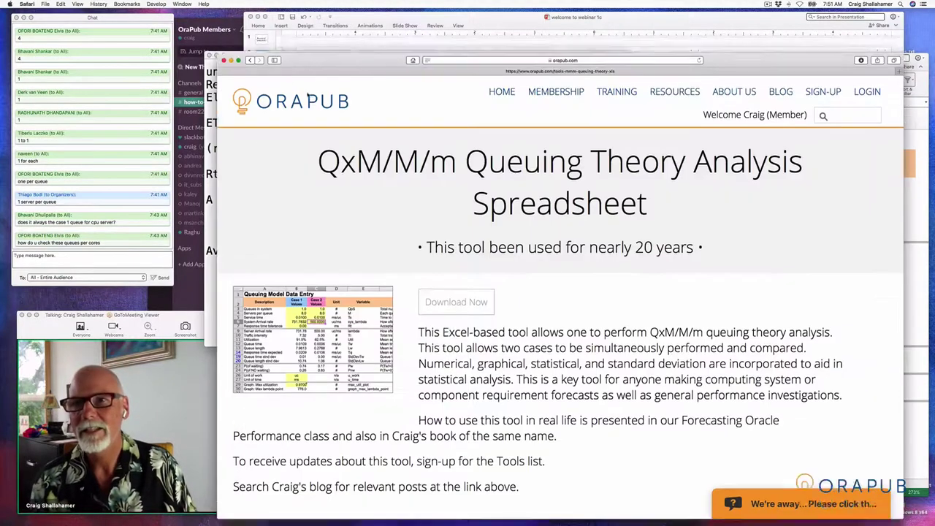
Step: Show slide 14's response time versus arrival rate chart, then return to the Queuing Model spreadsheet
drag(301, 56, 300, 425)
click(504, 25)
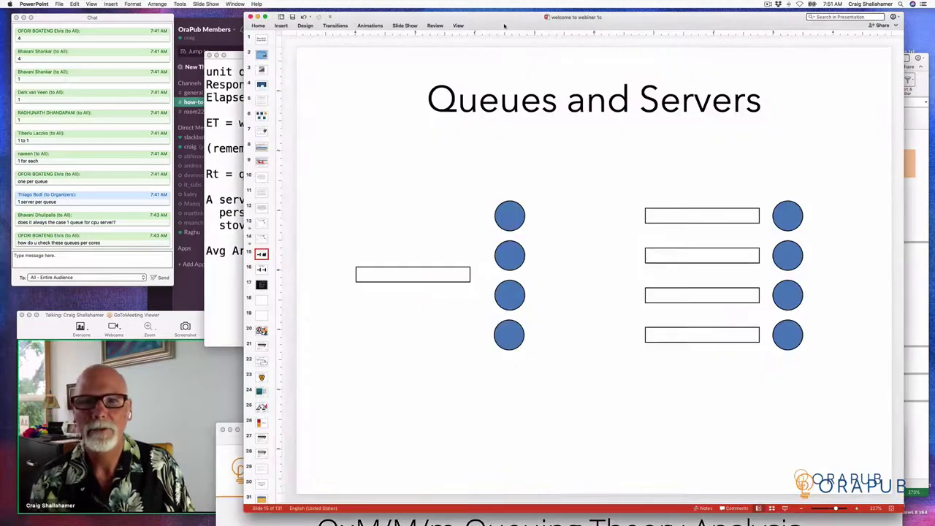
click(262, 240)
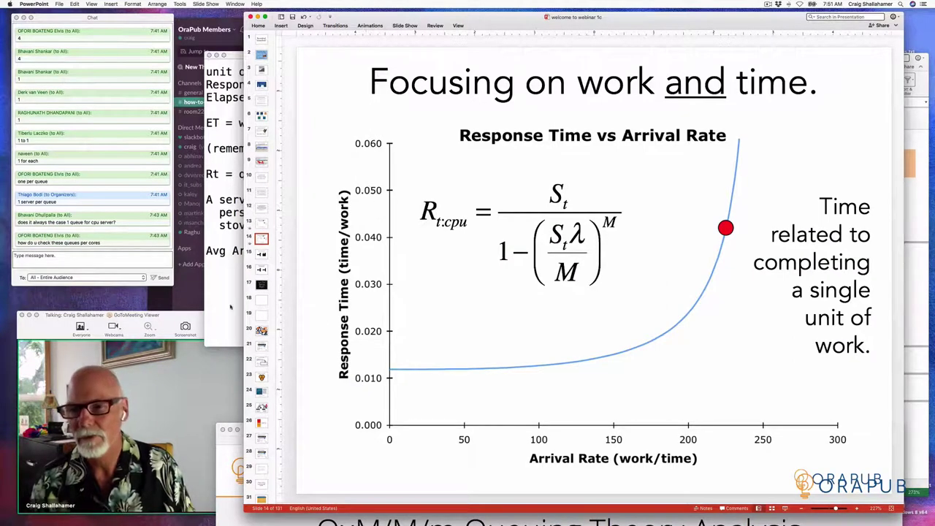
key(ctrl+Up)
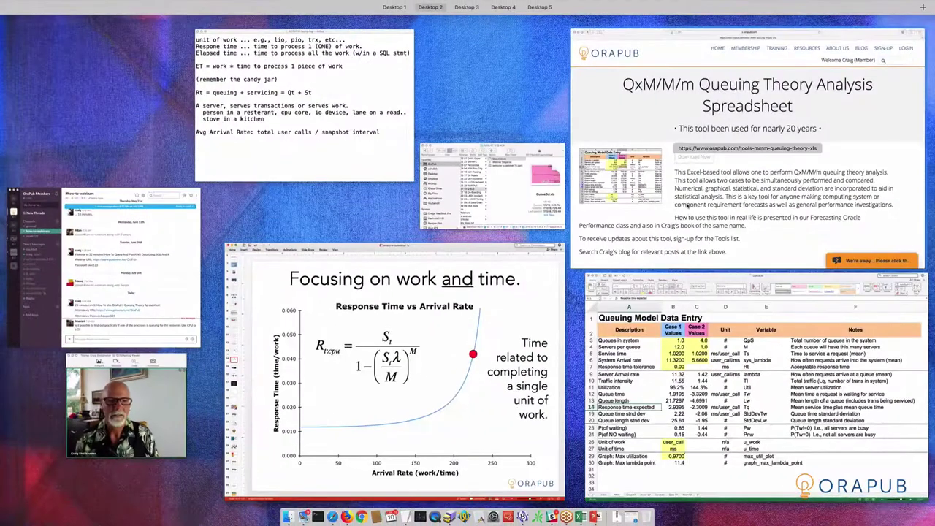
click(650, 348)
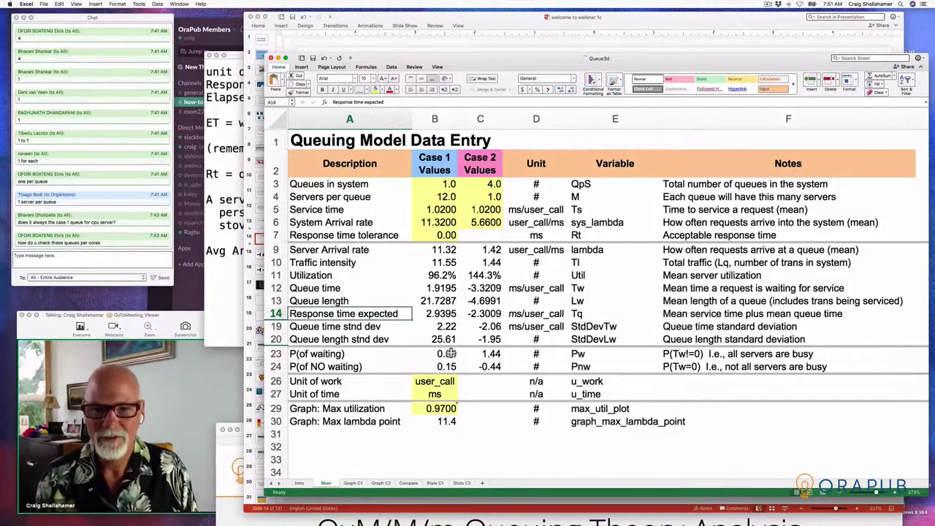
Step: Inspect B23's =f_ErlangC(M,Ts,lambda) waiting-probability formula, then open the Graph C1 chart sheet
click(309, 357)
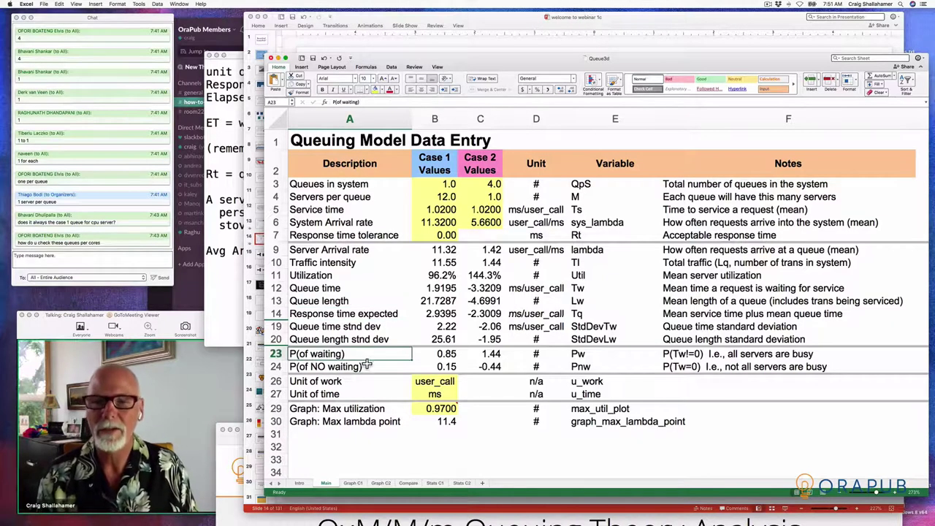
click(448, 359)
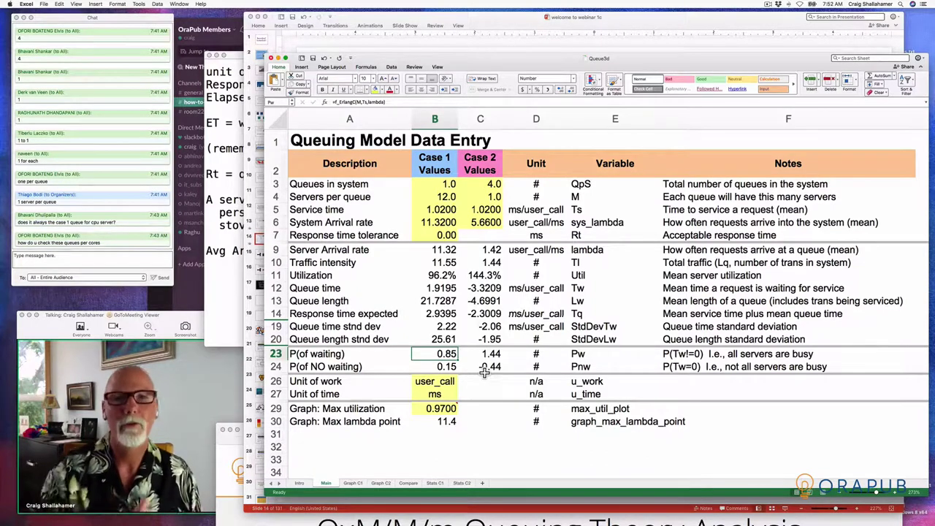
double_click(437, 355)
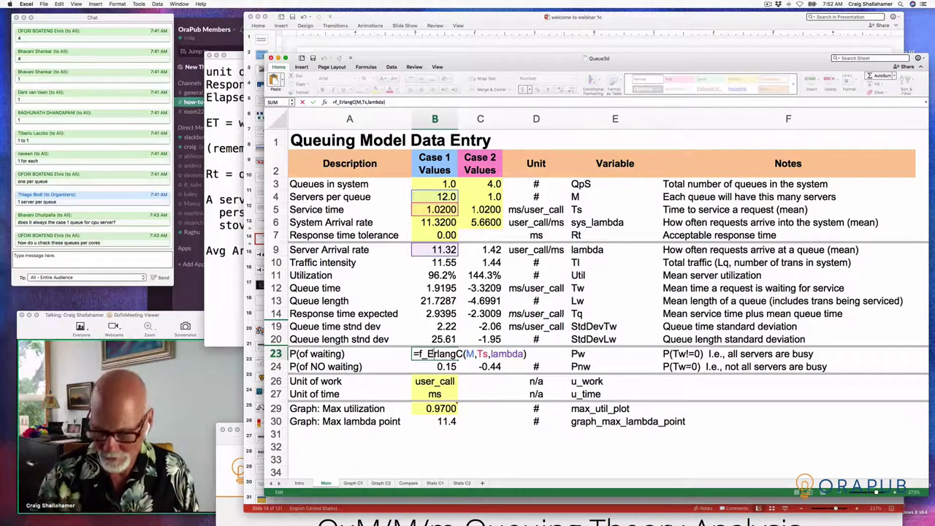
key(Escape)
click(474, 463)
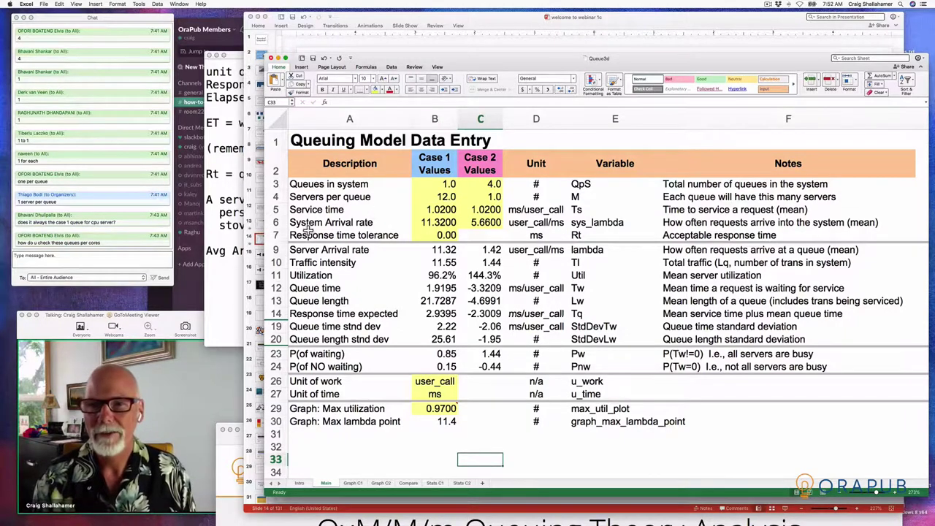
click(431, 227)
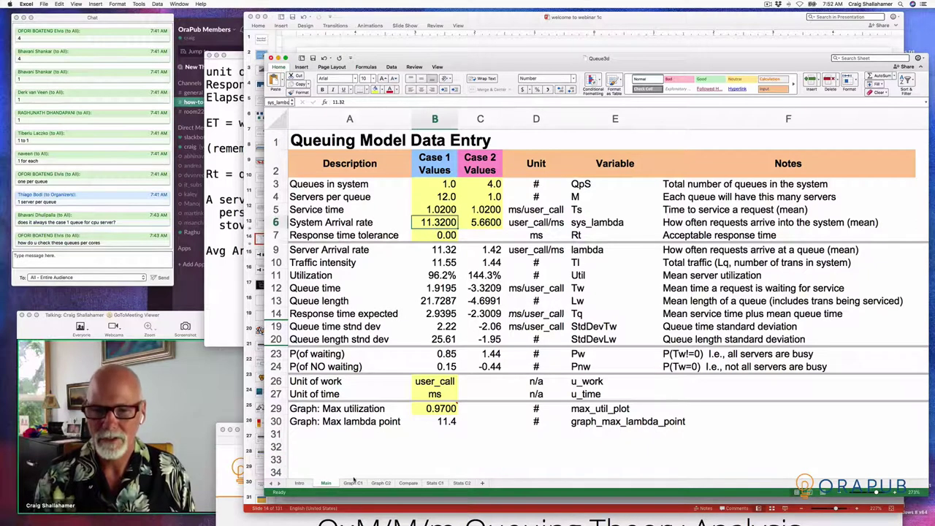
click(353, 482)
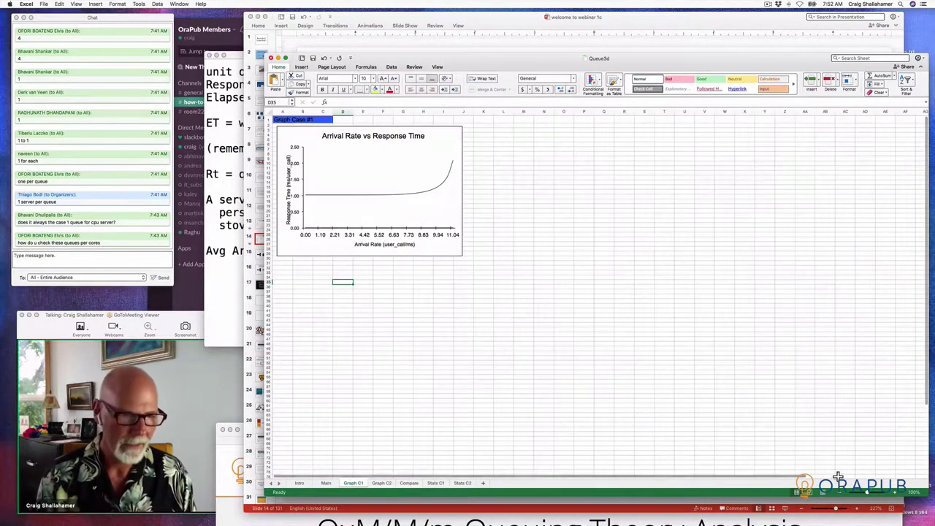
Step: Zoom in on the Case 1 arrival rate vs response time chart, then return to the Main sheet
drag(868, 494, 874, 494)
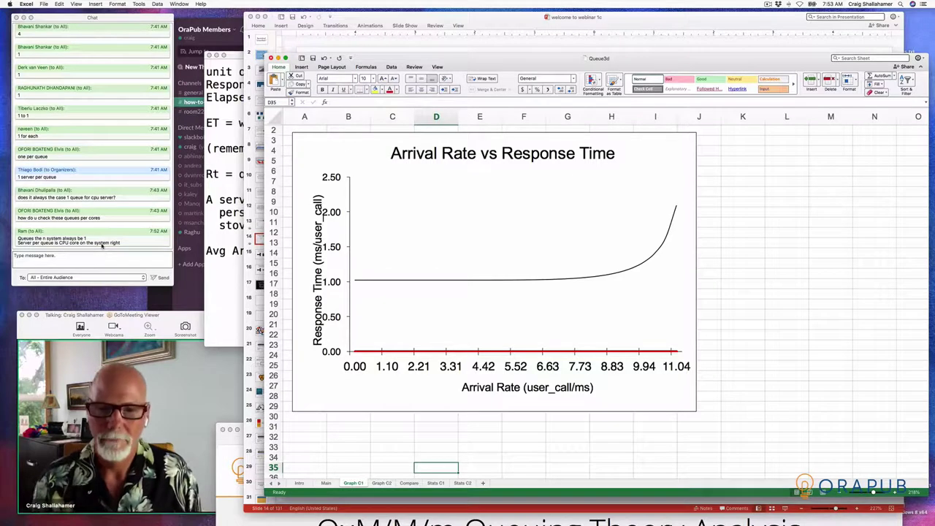
click(326, 484)
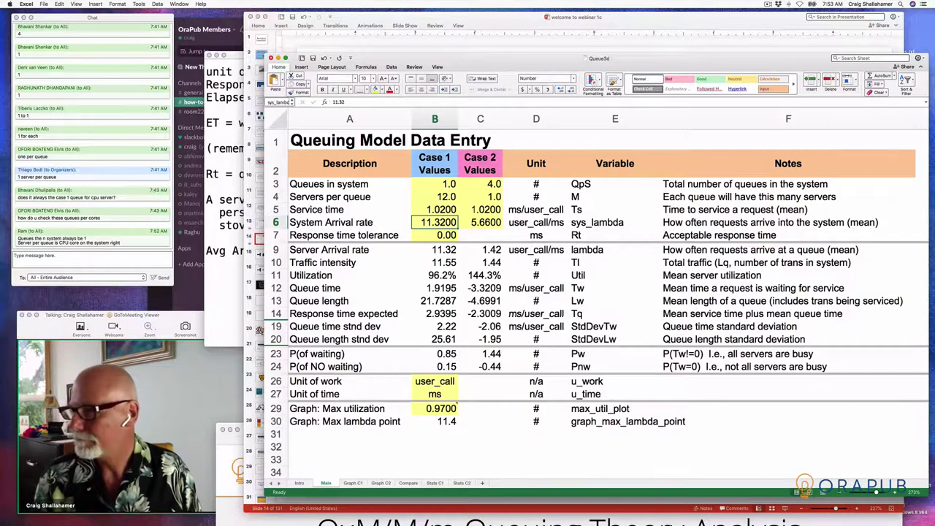
click(439, 210)
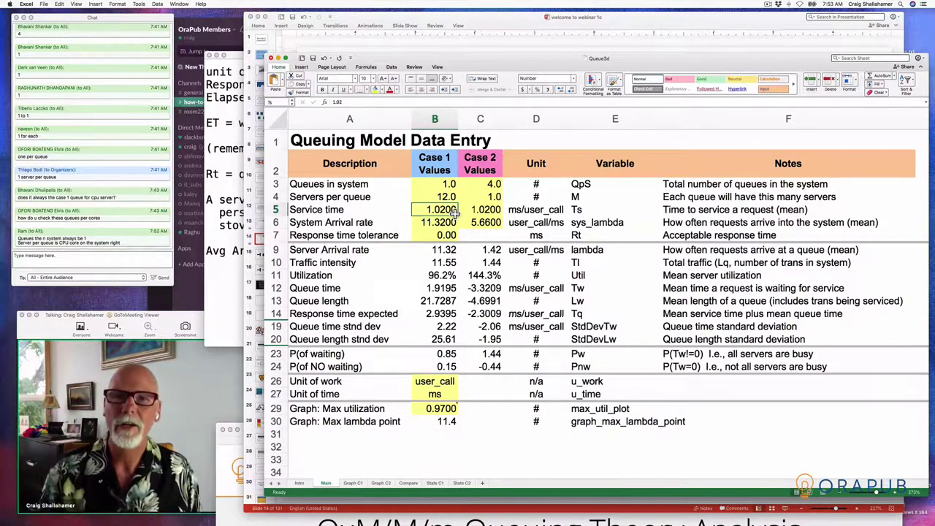
click(141, 16)
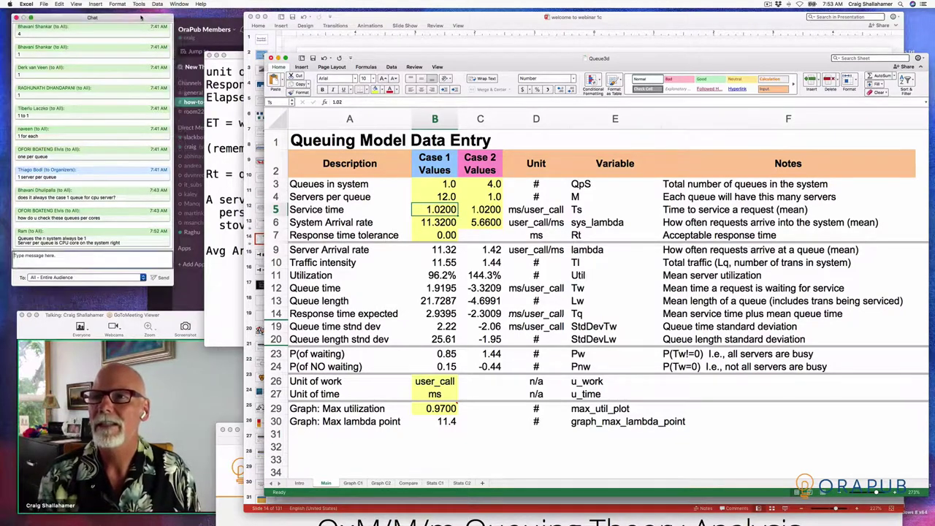
drag(141, 16, 134, 150)
click(138, 3)
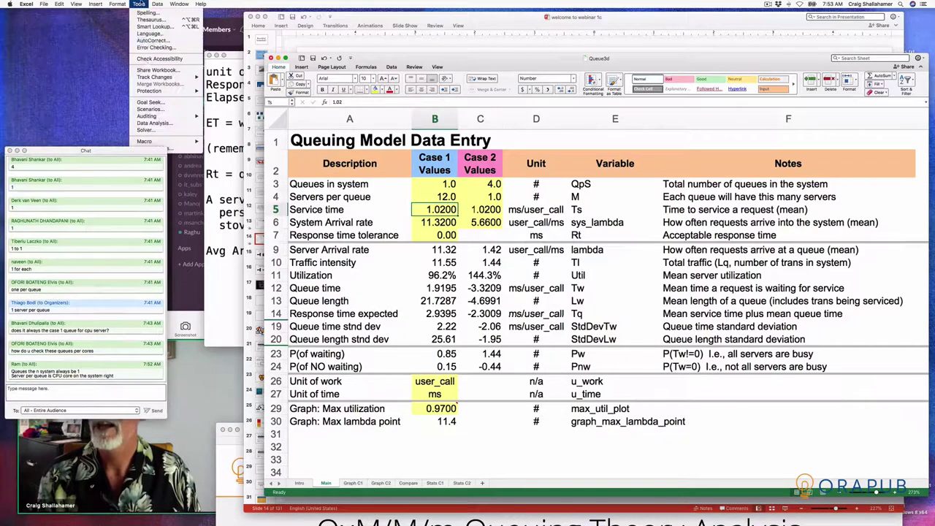
click(149, 102)
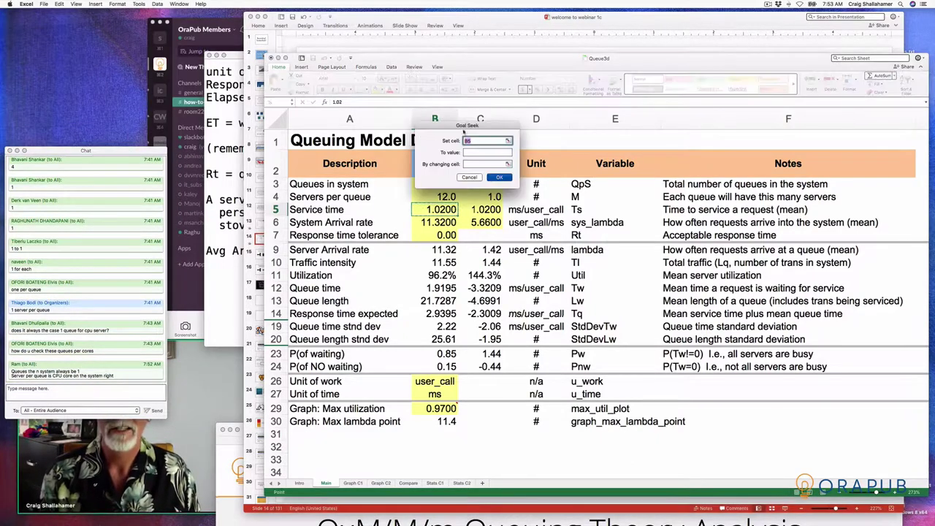
click(469, 177)
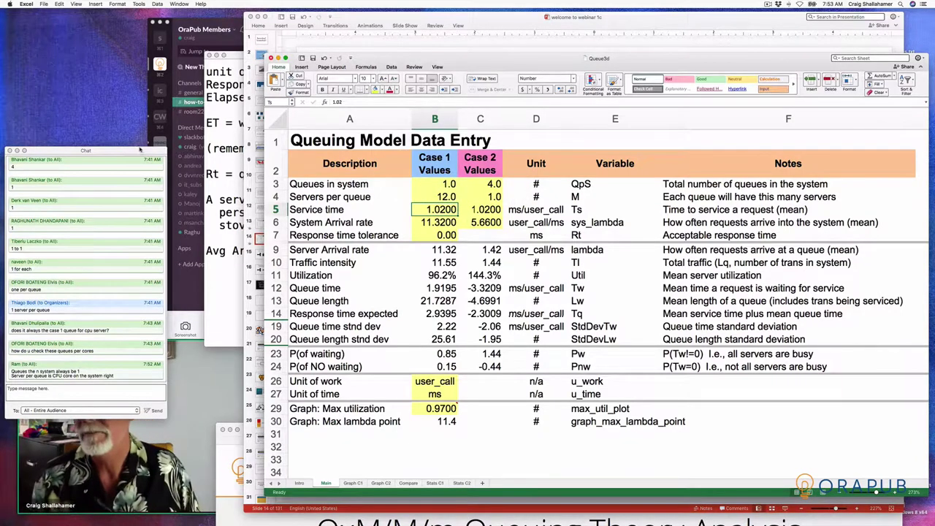
drag(140, 150, 153, 31)
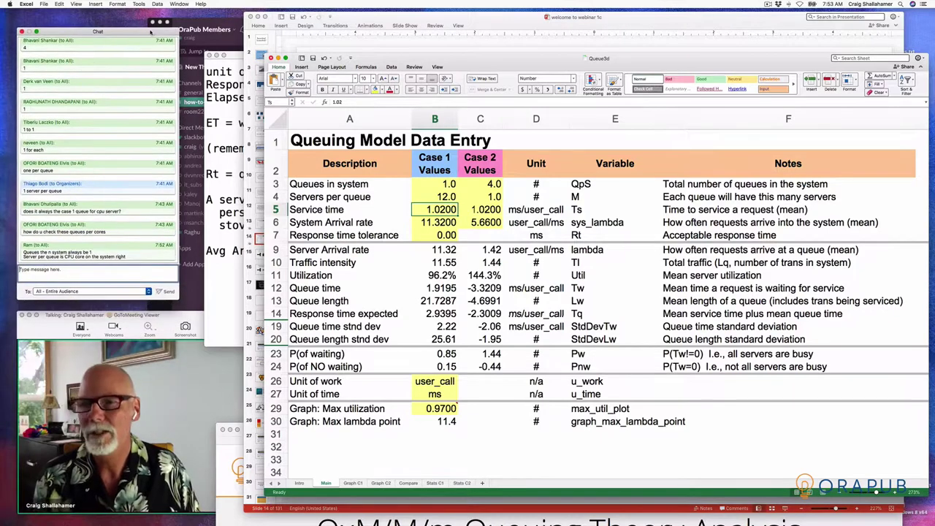
click(426, 214)
text(1.0189)
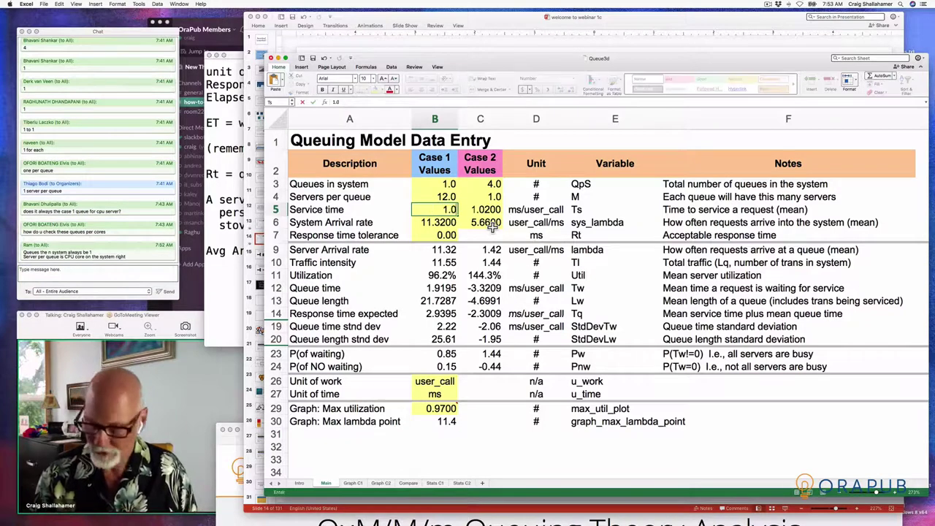
key(Return)
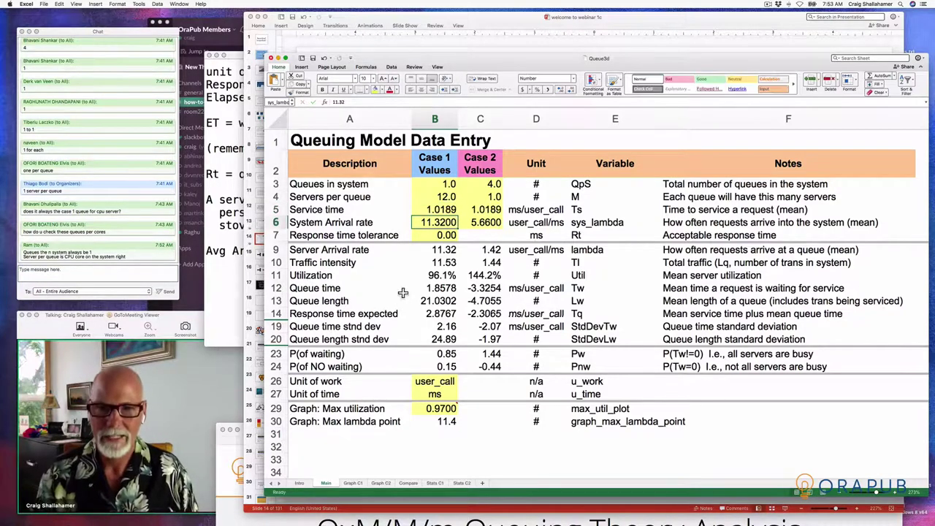
click(438, 277)
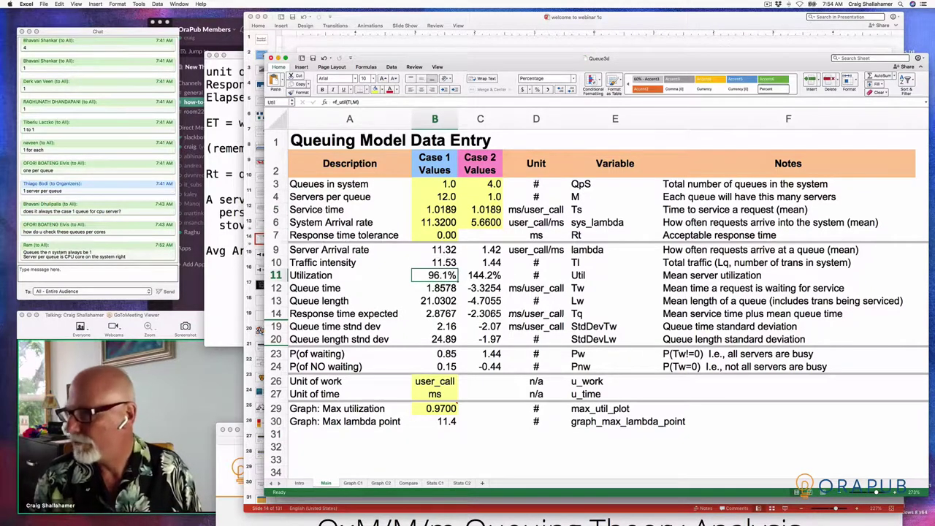
key(super+Tab)
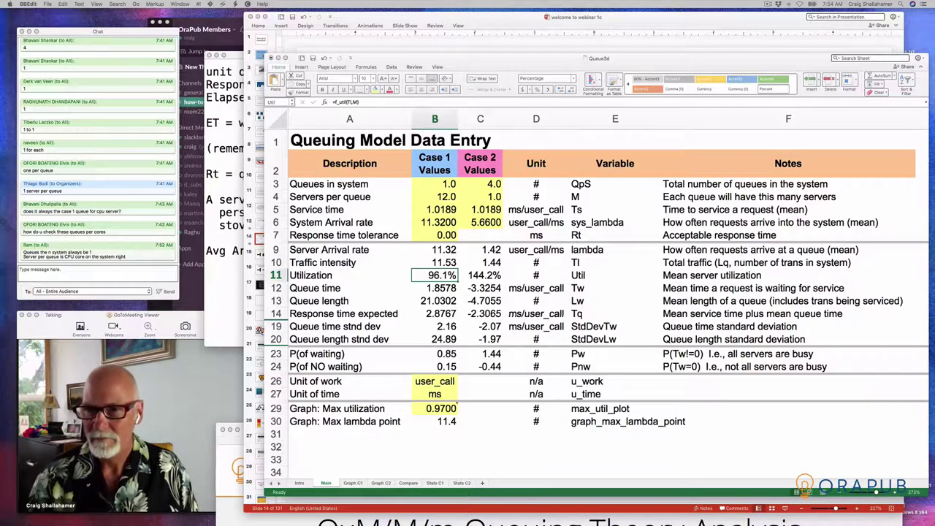
Step: Review the Case 1 inputs and service time in the TextEdit notes and widen the notes window
click(227, 272)
scroll(227, 276, down, 3)
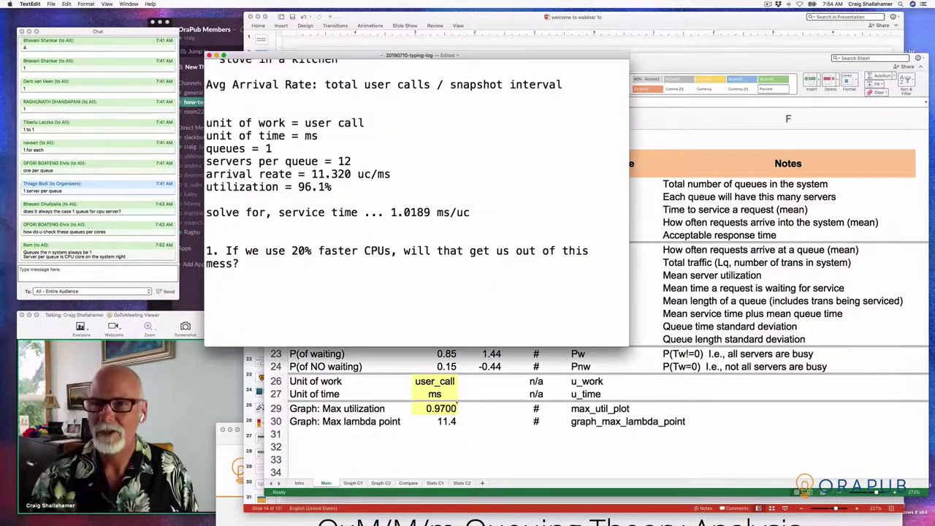
drag(217, 109, 513, 209)
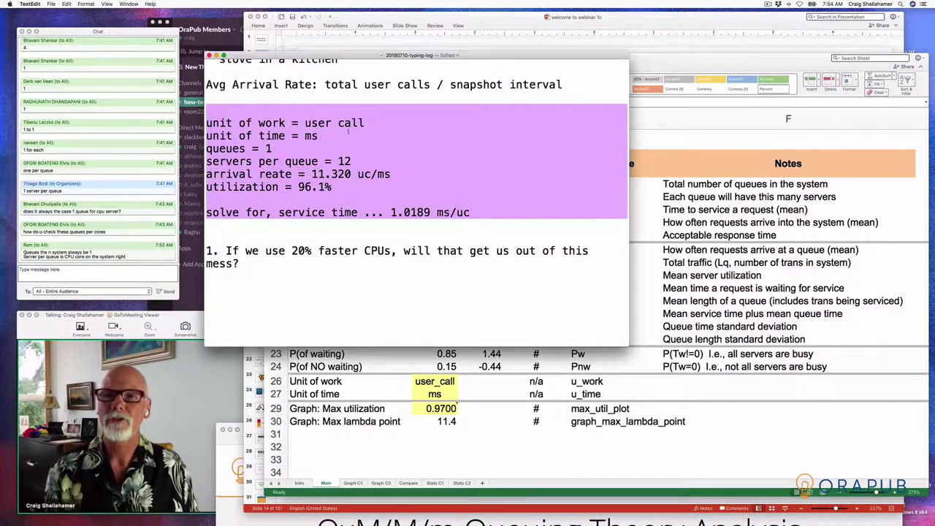
click(293, 202)
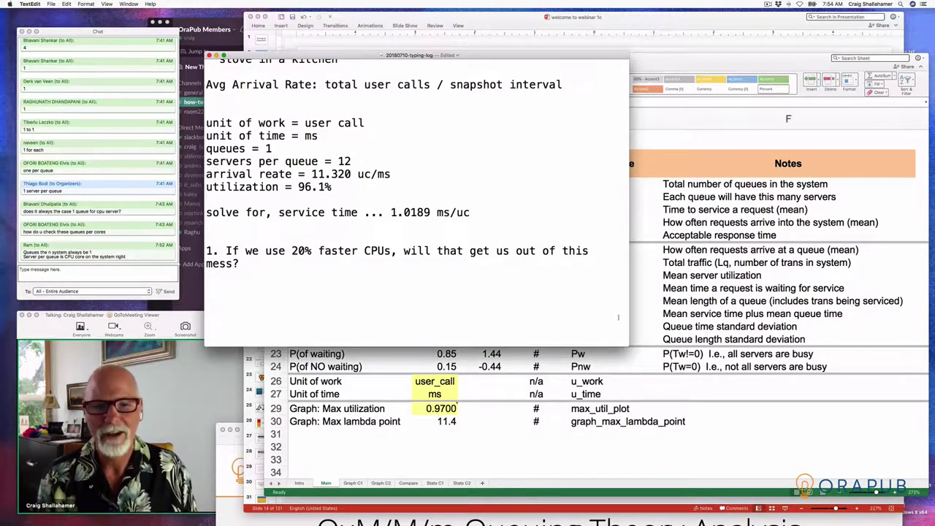
drag(627, 341, 705, 384)
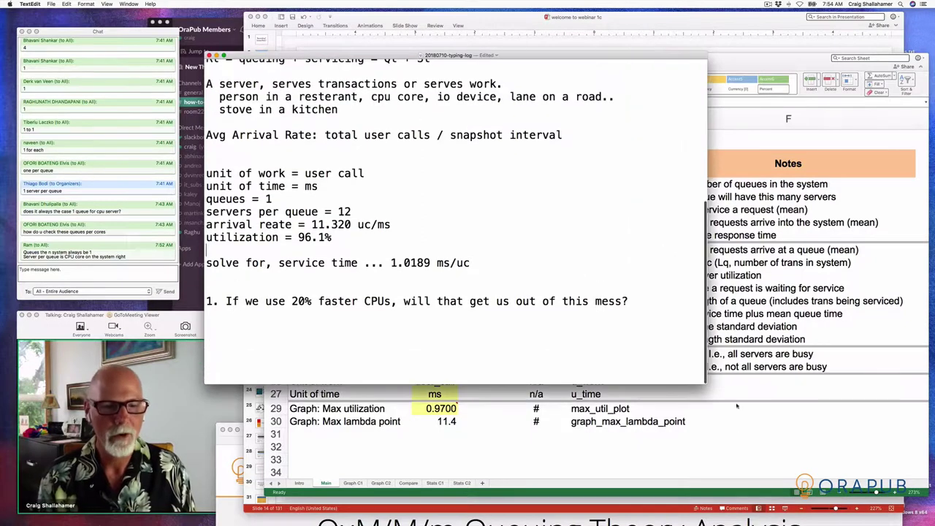
click(616, 438)
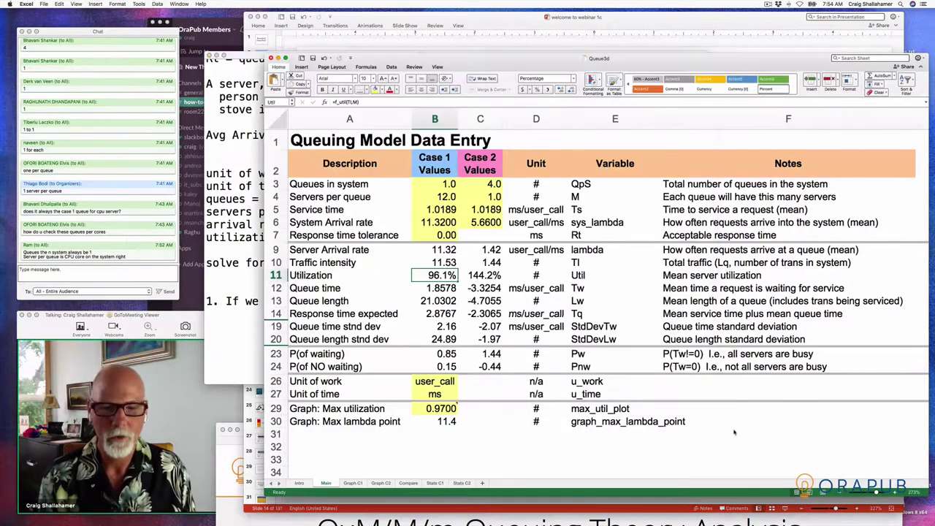
click(355, 483)
mouse_move(666, 241)
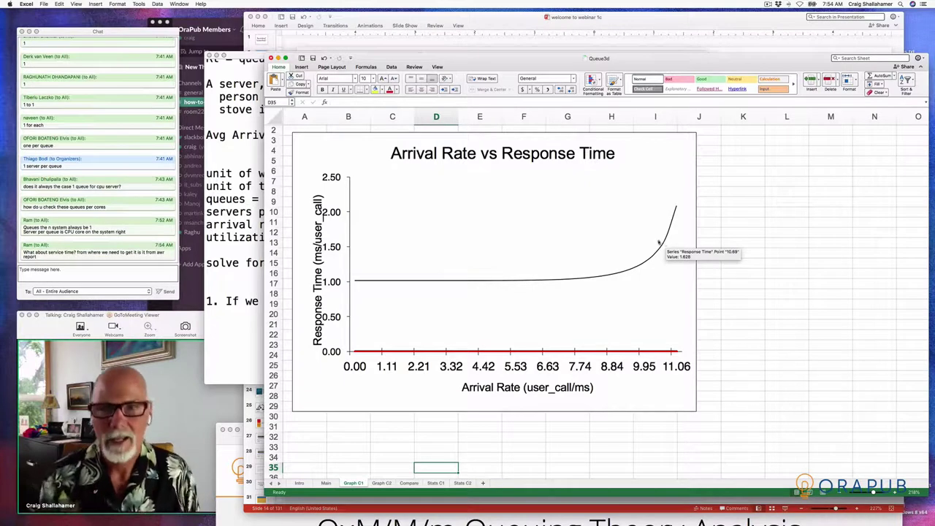
click(325, 484)
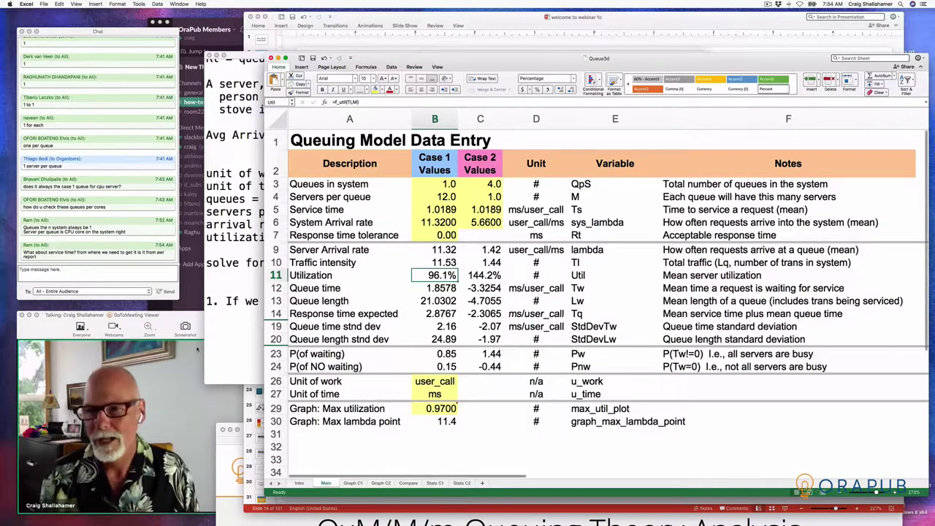
key(super+Tab)
drag(291, 300, 386, 300)
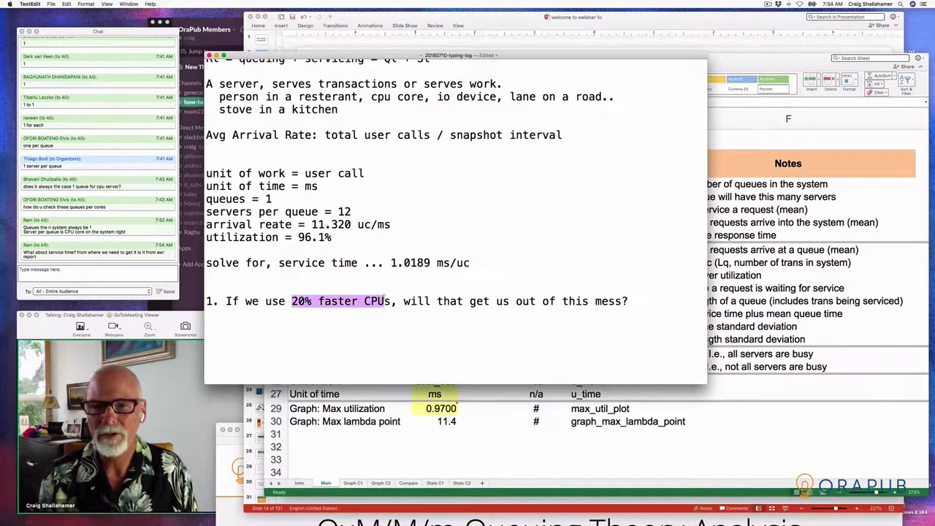
click(796, 61)
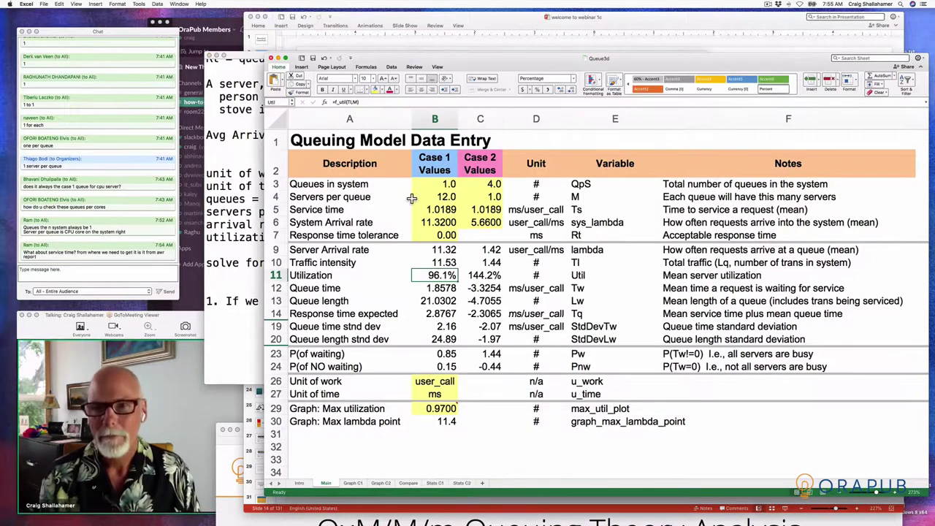
click(431, 212)
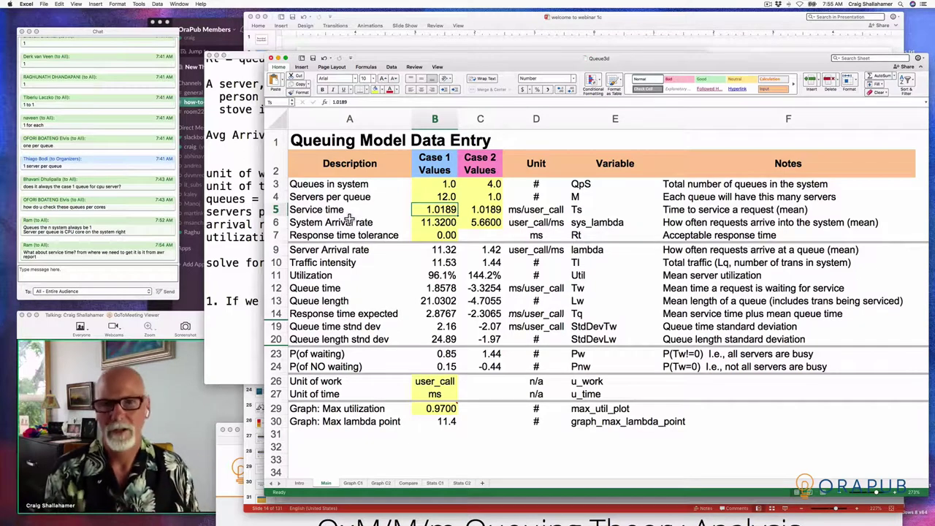
Step: Give Case 2 one queue of 12 servers with arrival rate =sys_lambda
click(493, 185)
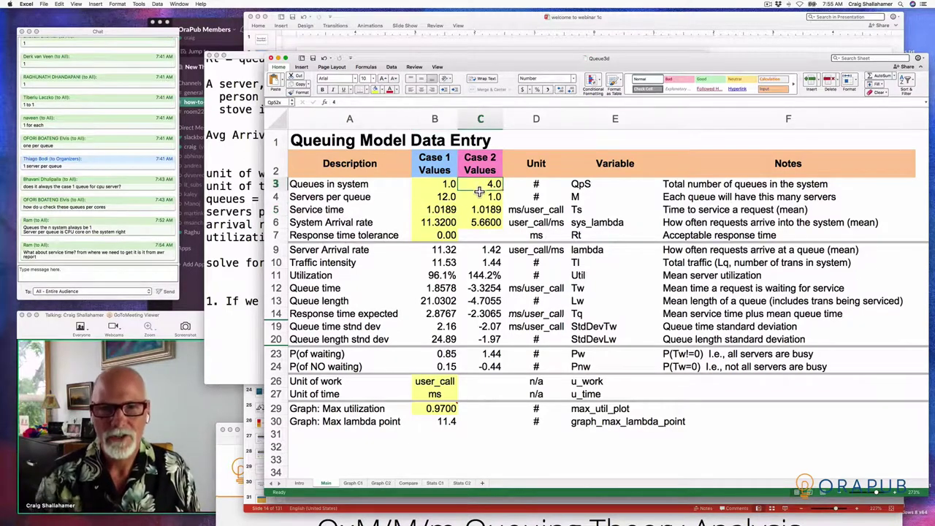
text(1)
key(Return)
text(12)
key(Return)
key(Down)
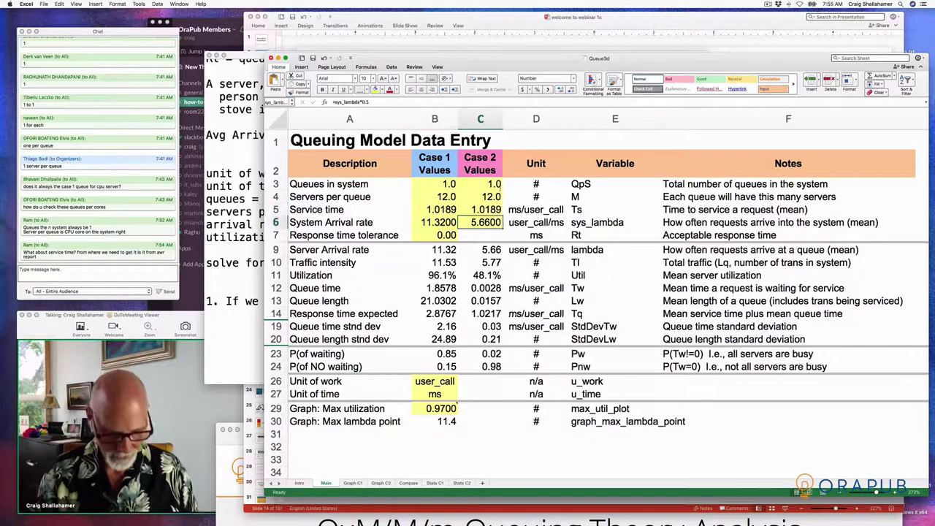
text(=sys_lambda)
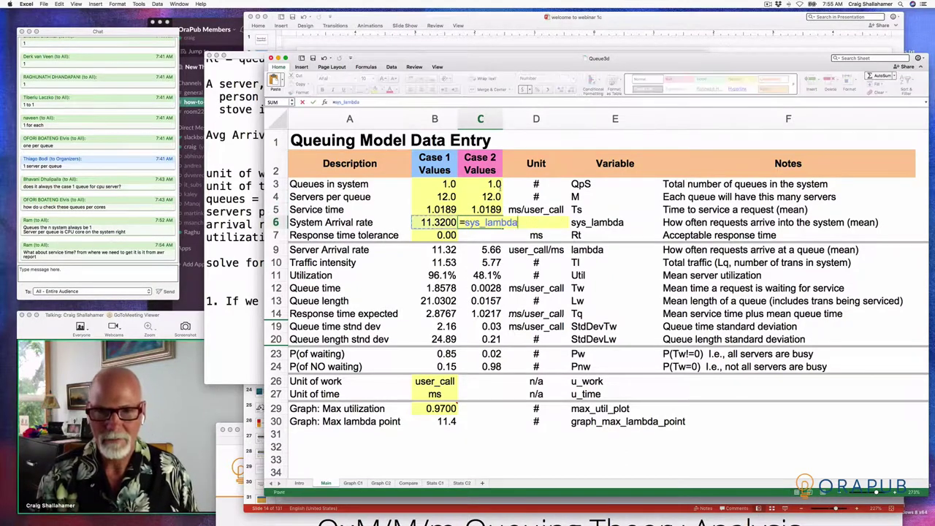
key(Return)
Step: Set Case 2 service time to Case 1's times 0.8, making it 20% faster
key(Up)
key(Up)
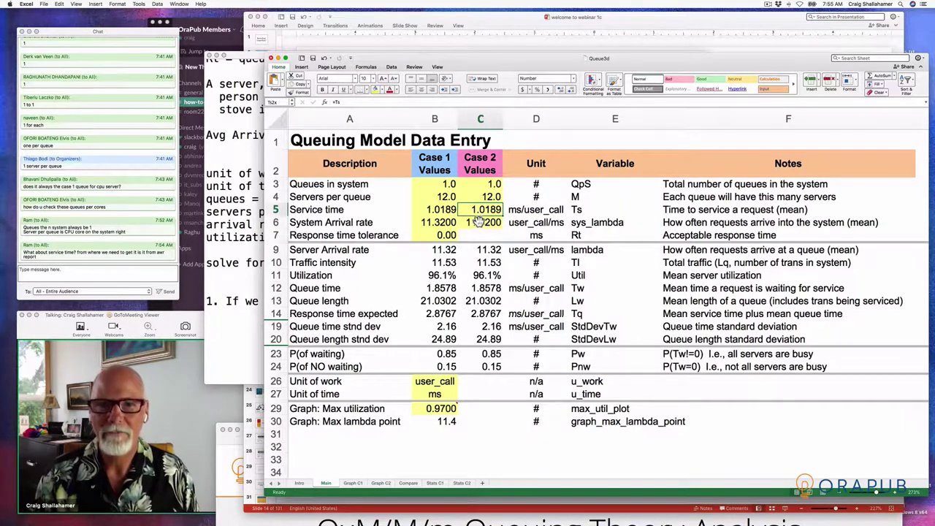
text(=)
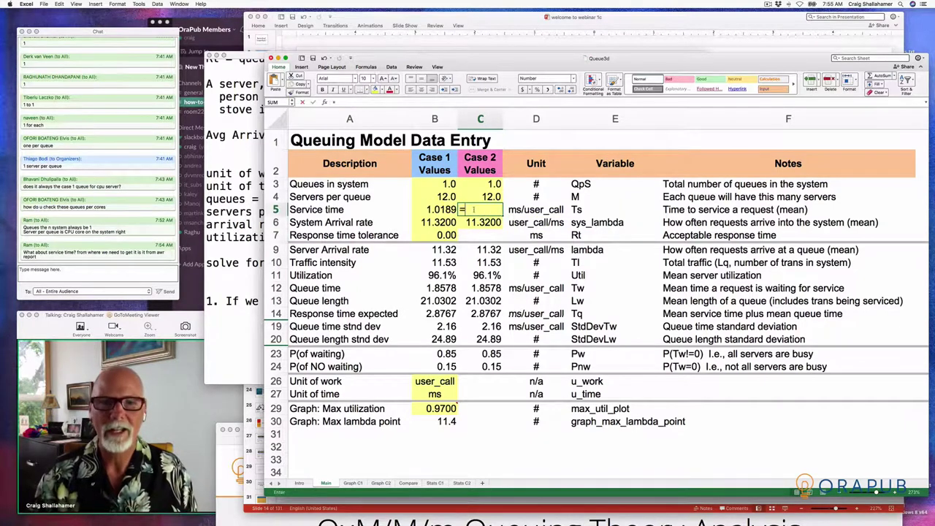
click(439, 212)
text(*.8)
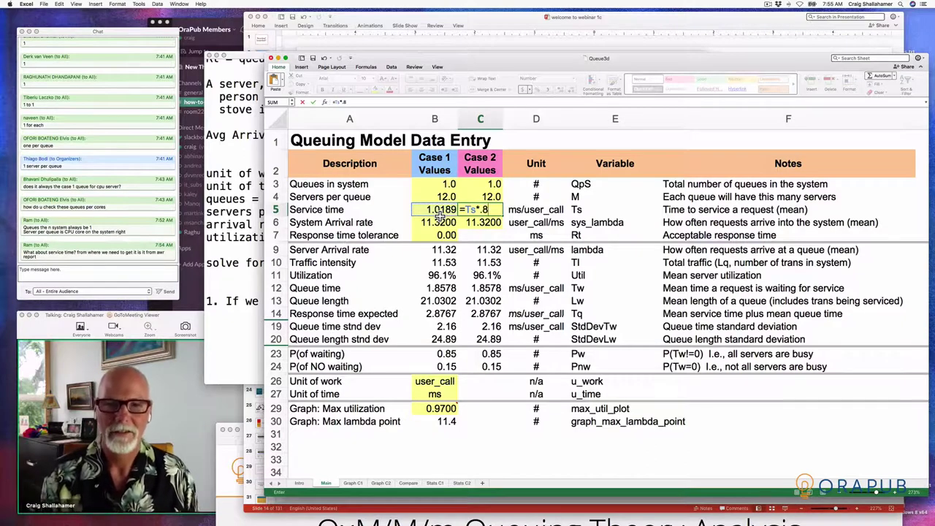
key(Return)
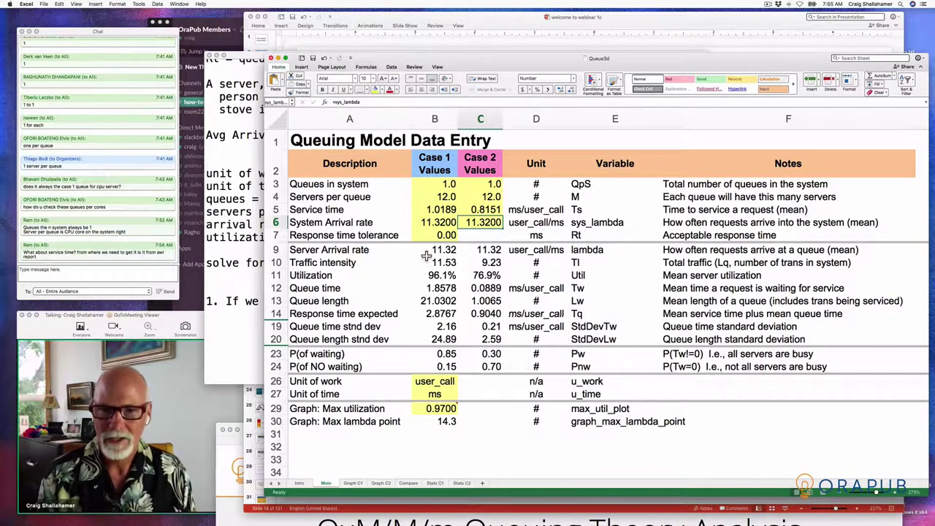
click(427, 280)
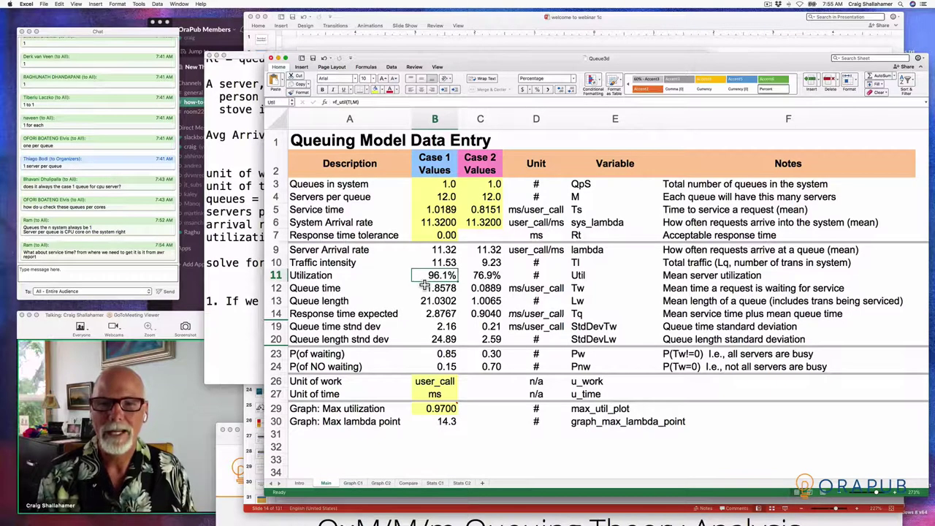
Step: Check Case 2's 76.9% utilization and 0.30 waiting probability, then view the Compare chart
click(482, 282)
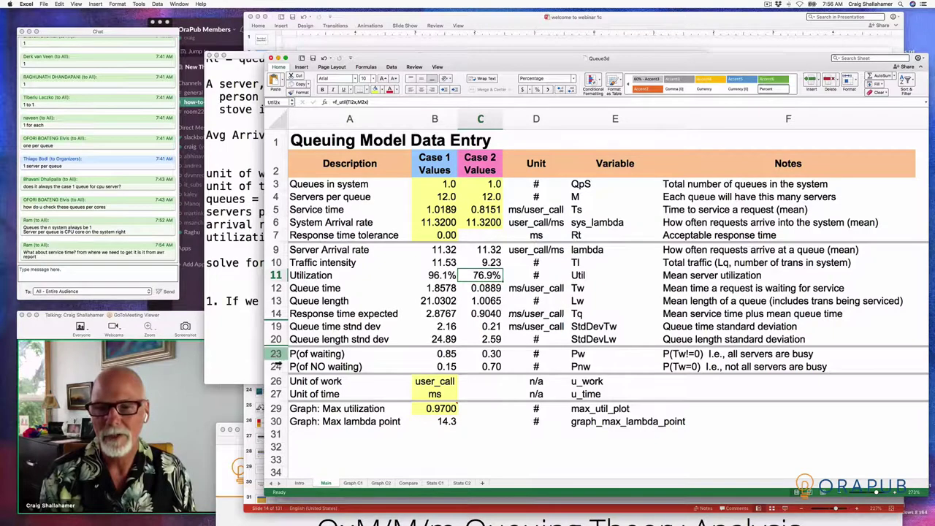
click(277, 355)
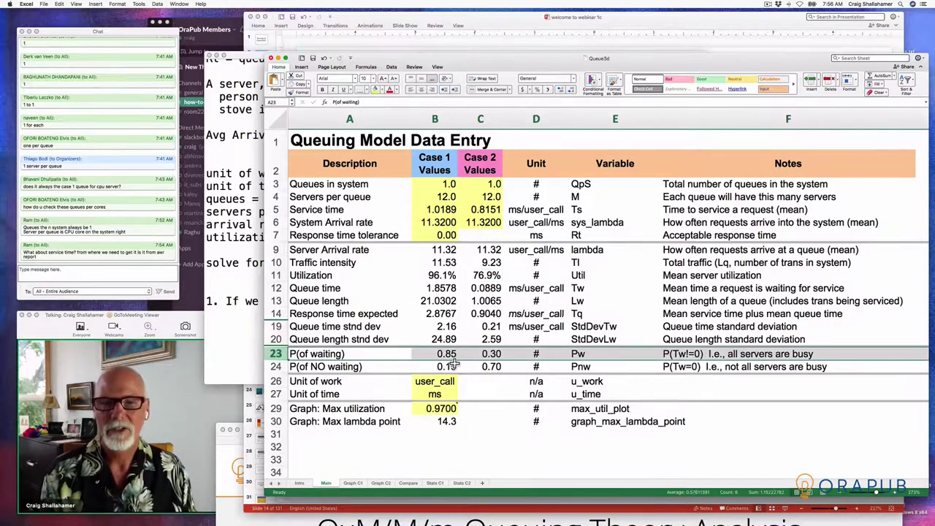
click(494, 355)
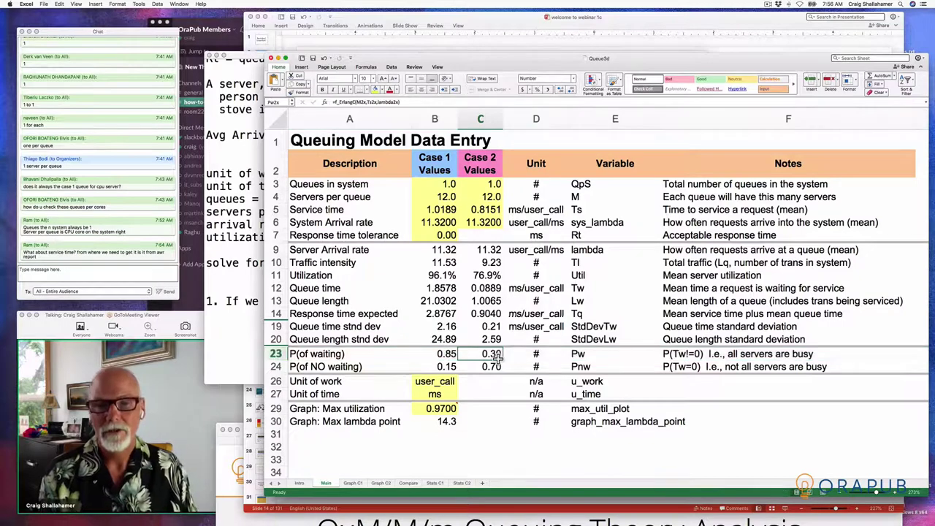
click(407, 483)
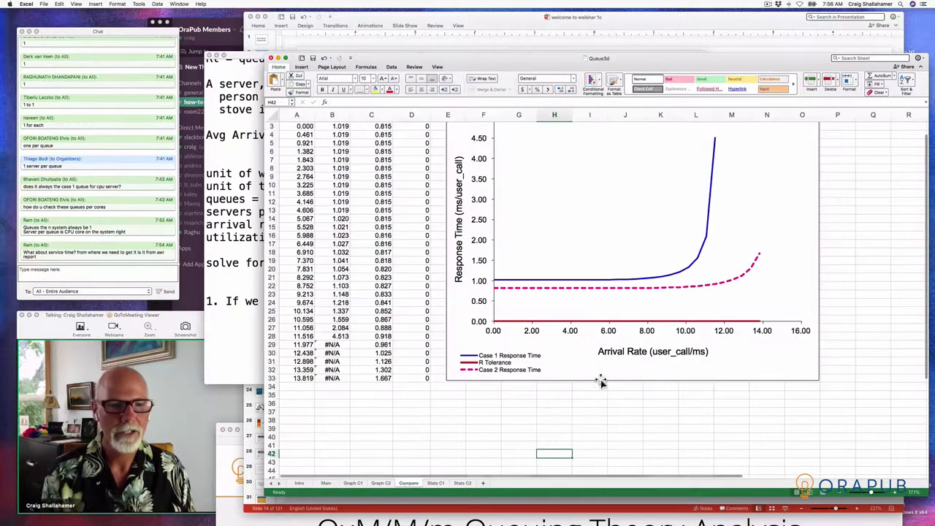
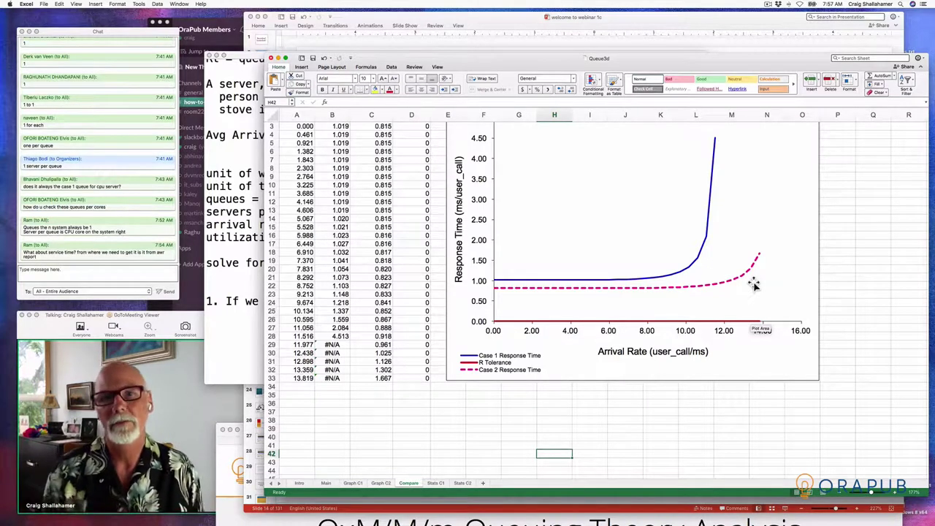
Step: Answer question 1: service reduced by 20%, keeping queues/server, servers and the arrival rate the same
click(231, 323)
key(Down)
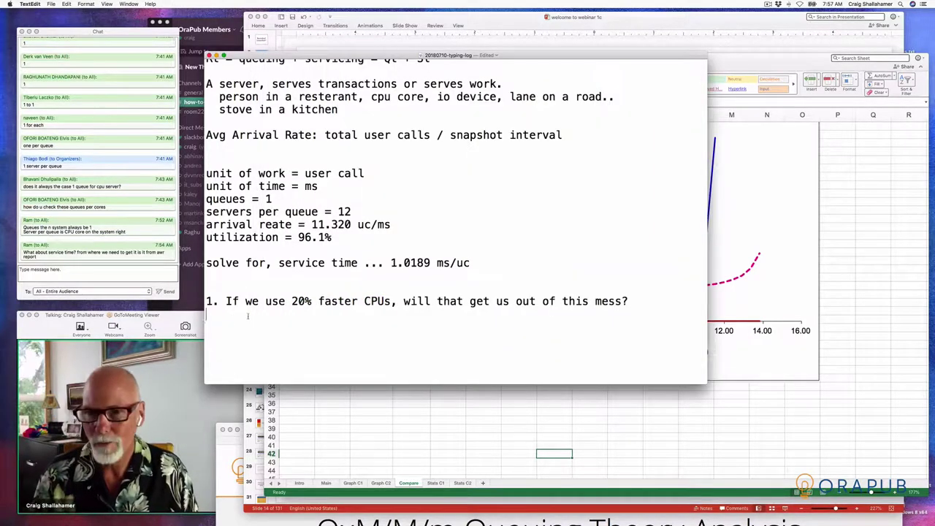
text(... reduced the service by 20)
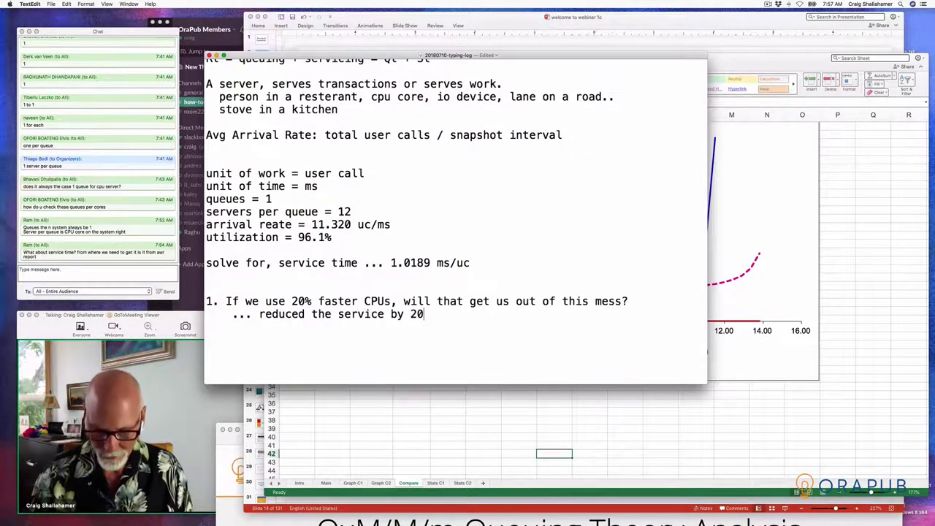
text(%, keeping )
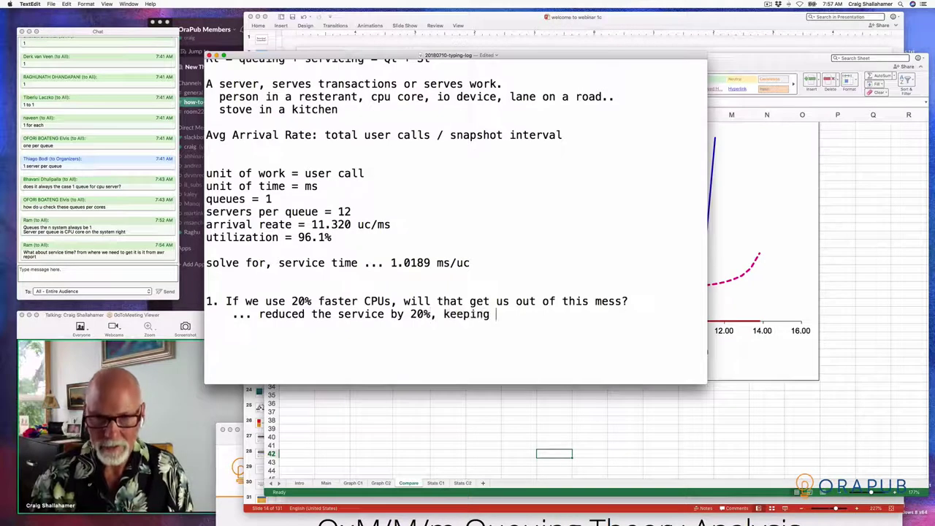
text(e)
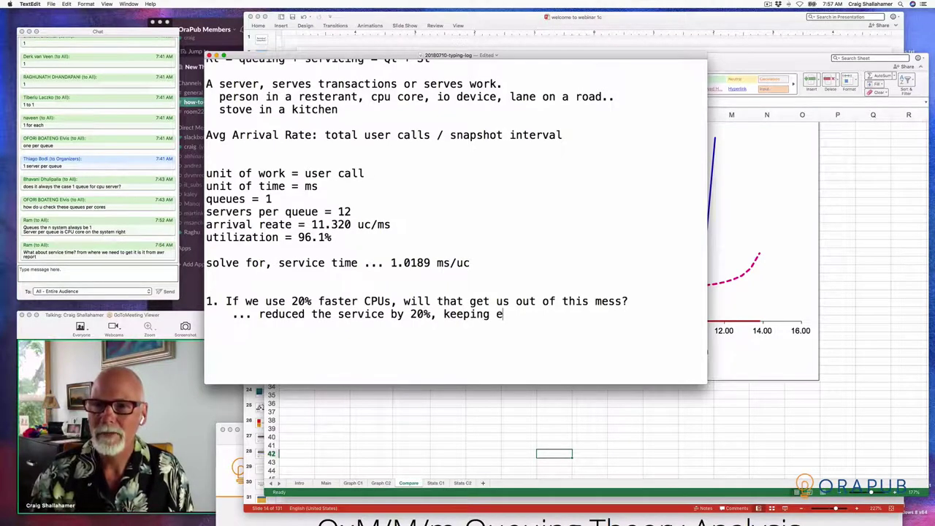
text(verything the same)
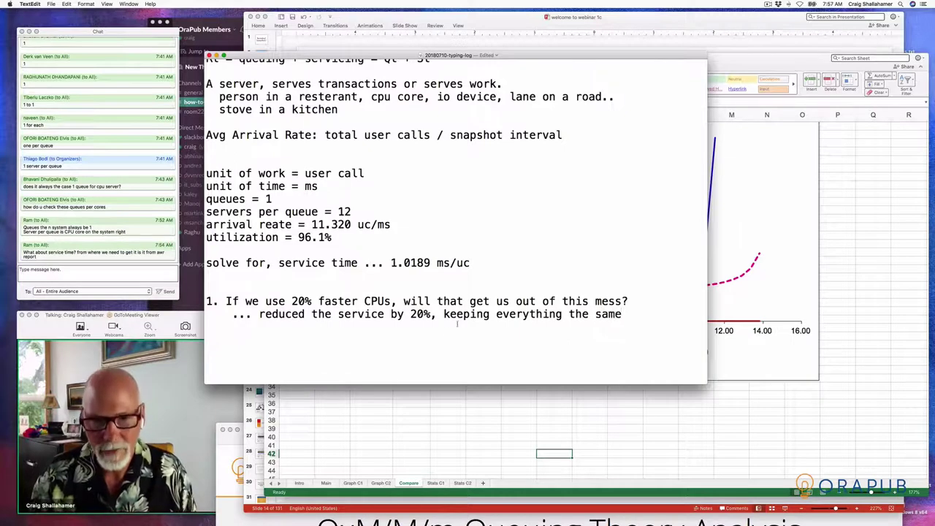
double_click(528, 314)
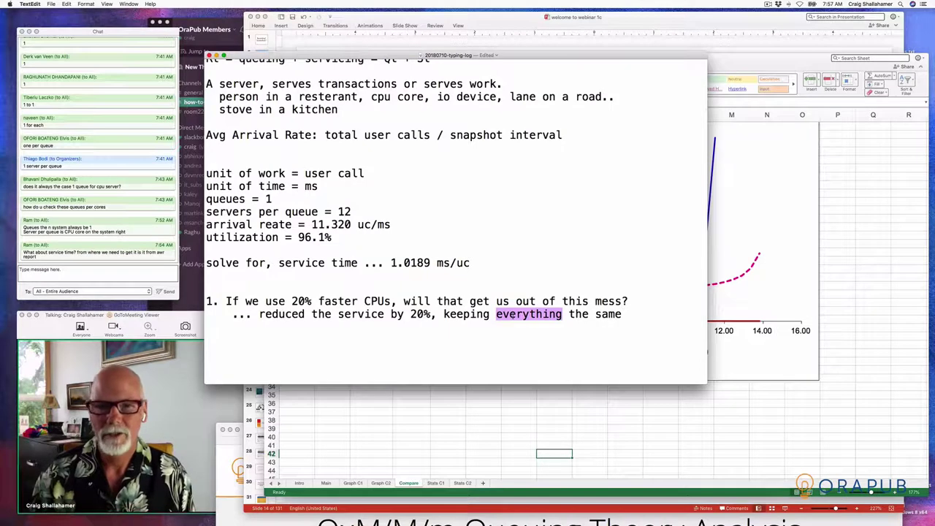
text(que)
key(BackSpace)
text(ues/s)
text(erver, )
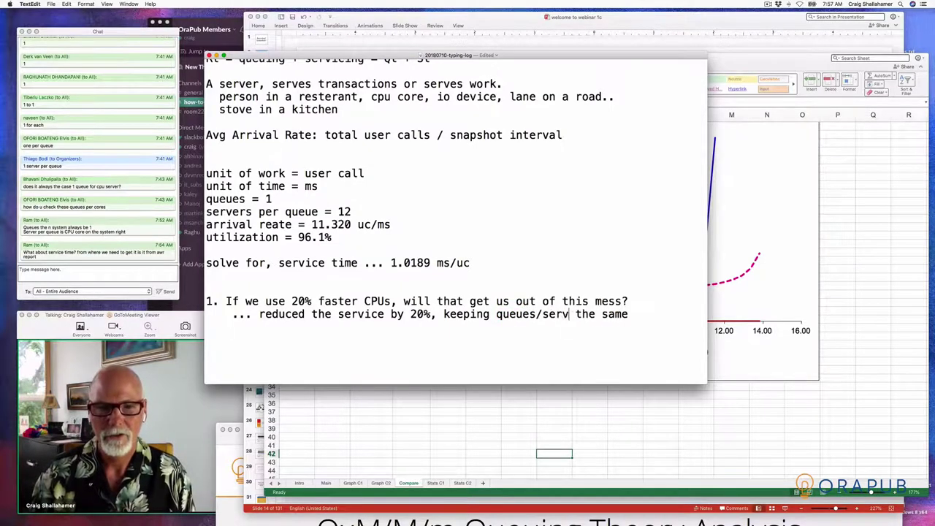
text(servers)
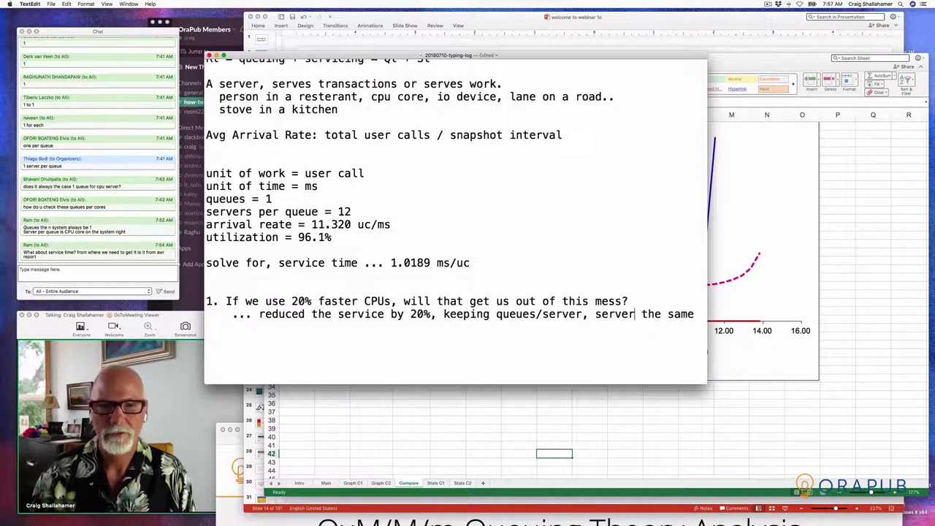
text( and)
key(Return)
text(the arrival rate the same)
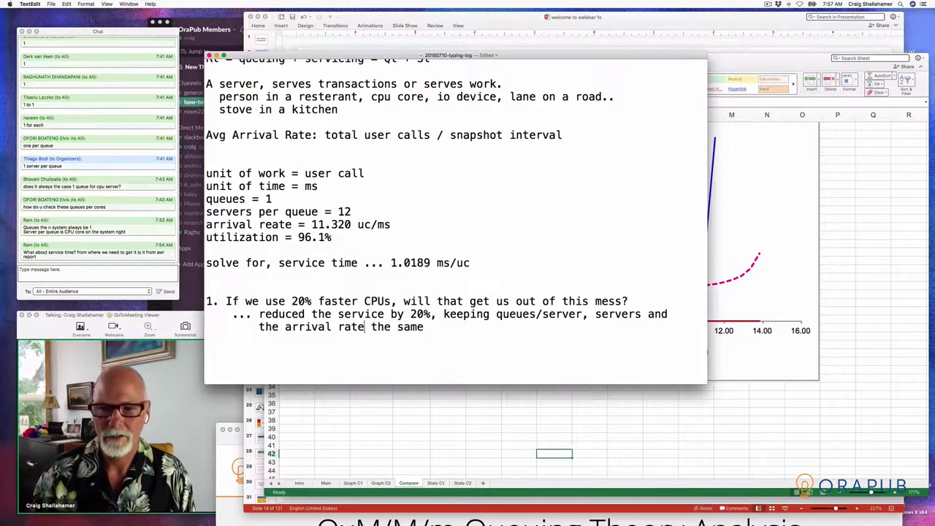
text(.)
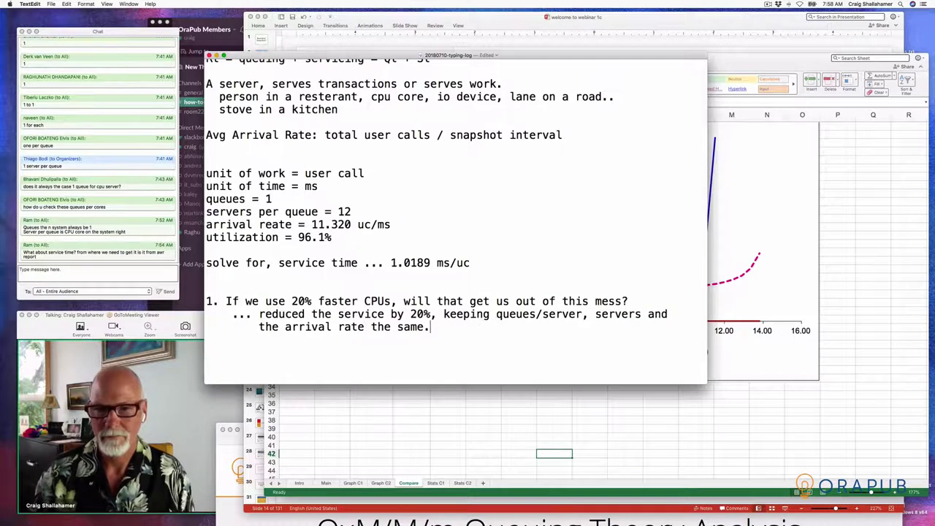
Step: Save the notes document and add a blank line below the answer
key(super+s)
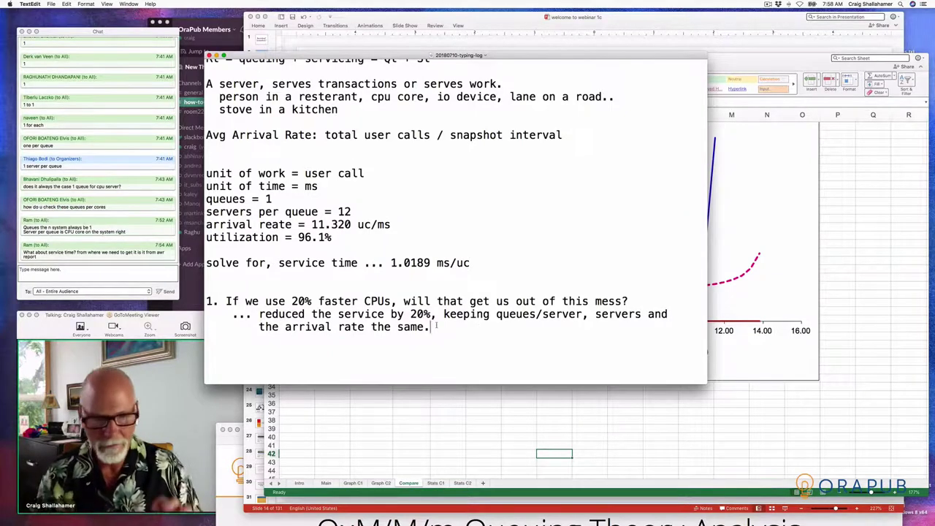
key(Return)
key(Return)
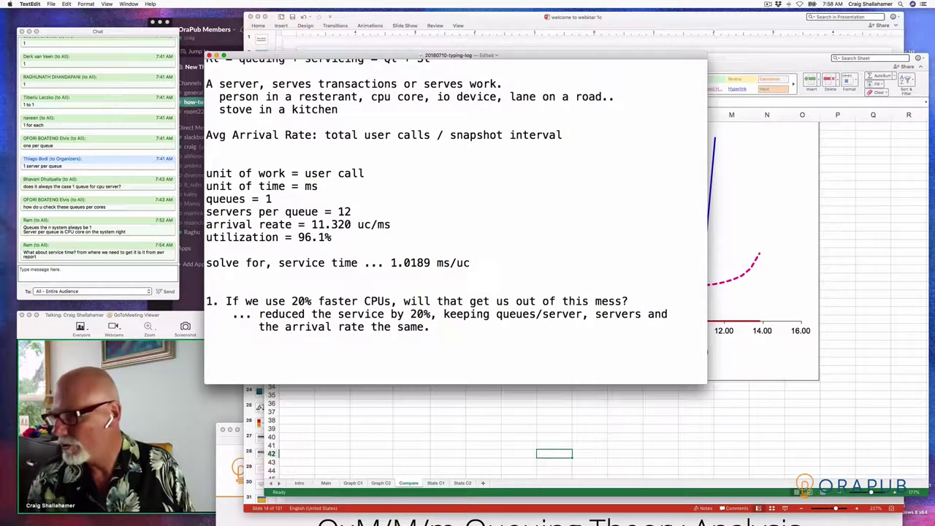
key(super+Tab)
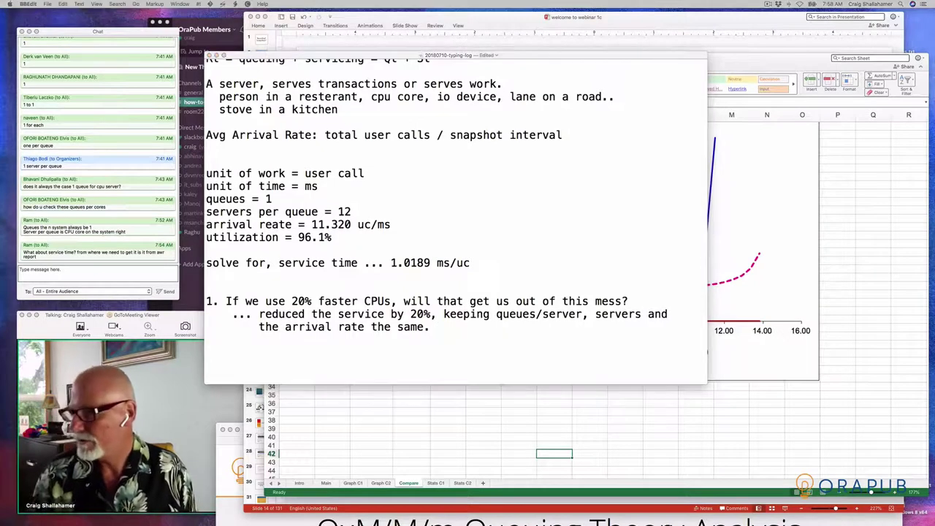
Step: Paste question 2 into the notes and change 'CPUs' to 'CPU cores'
key(super+Tab)
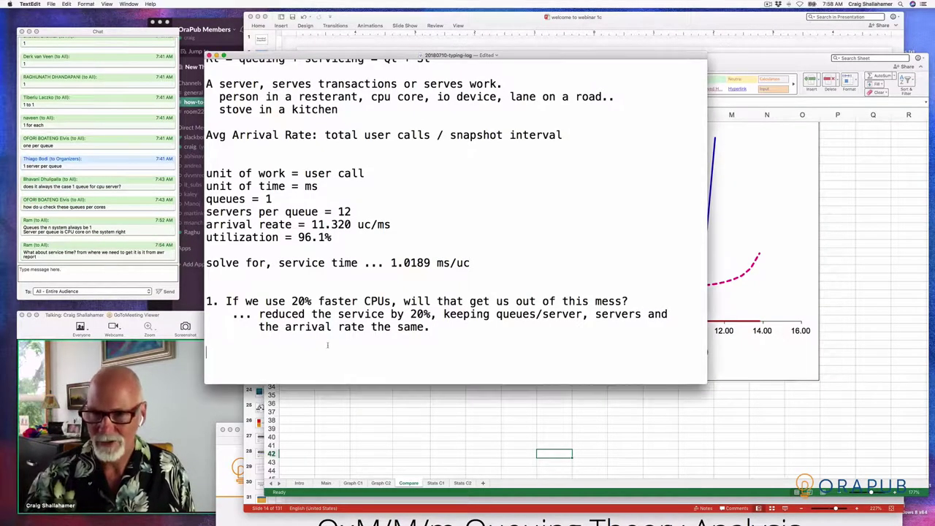
text(2. If we add 20% more CPUs, will that get us out of this mess?)
scroll(251, 359, down, 3)
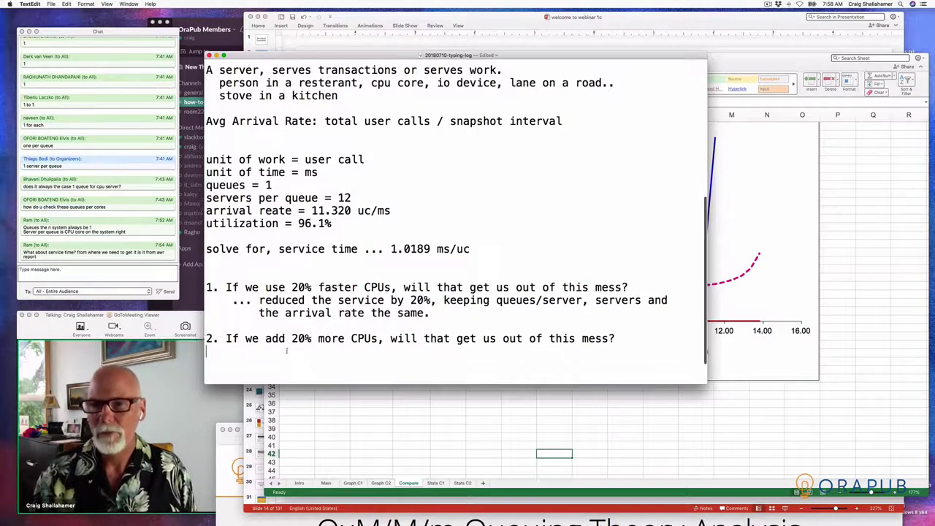
click(377, 306)
key(BackSpace)
text(cores)
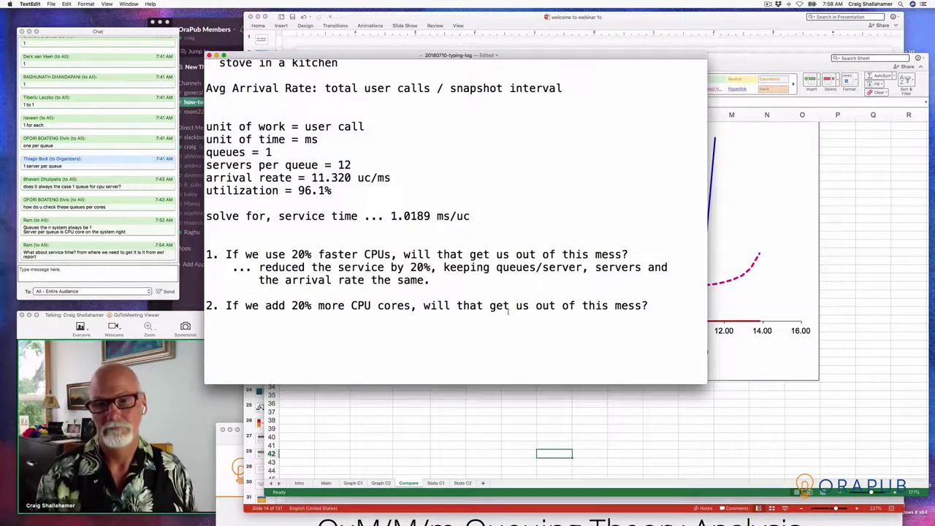
Step: Highlight the faster-CPUs wording in question 1 and the more-CPU-cores wording in question 2, then bring Excel forward
drag(319, 256, 370, 255)
drag(317, 305, 372, 305)
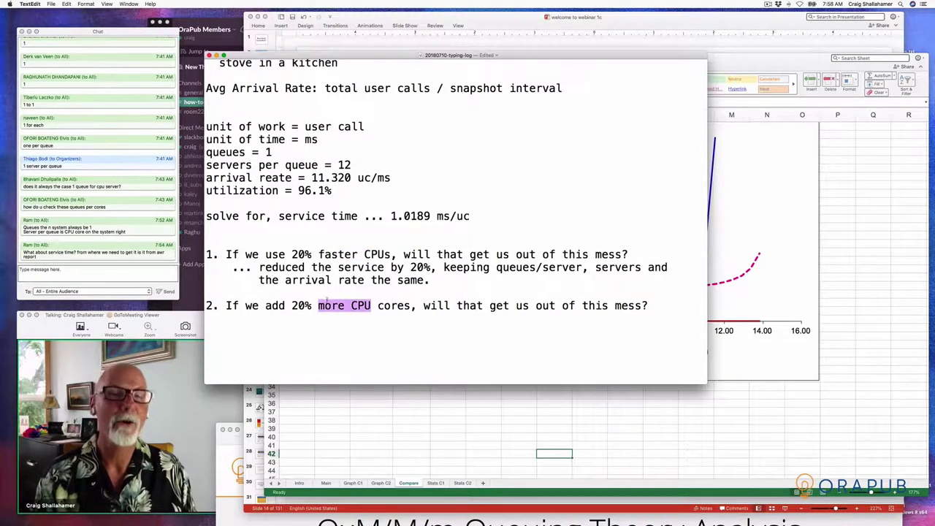
click(506, 431)
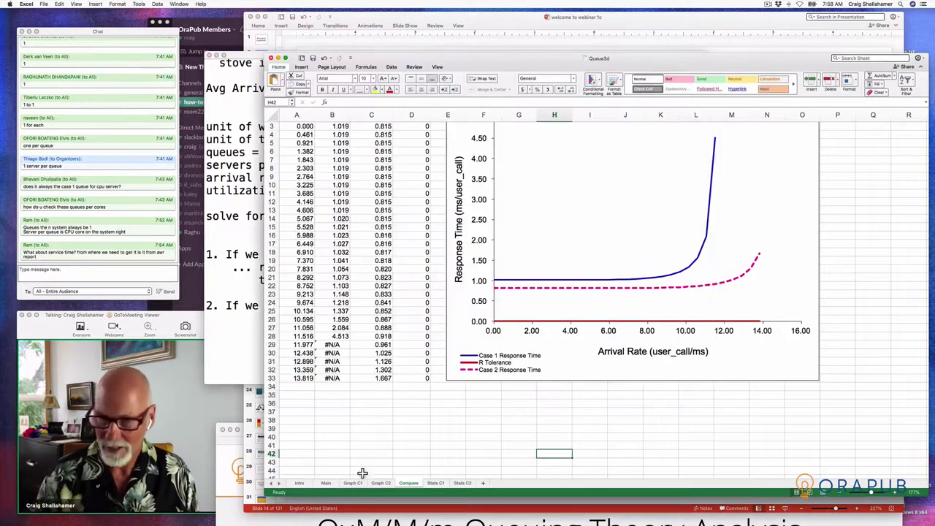
Step: On the Main sheet, set Case 2's service time C5 to =Ts, then select servers-per-queue cell C4
click(326, 482)
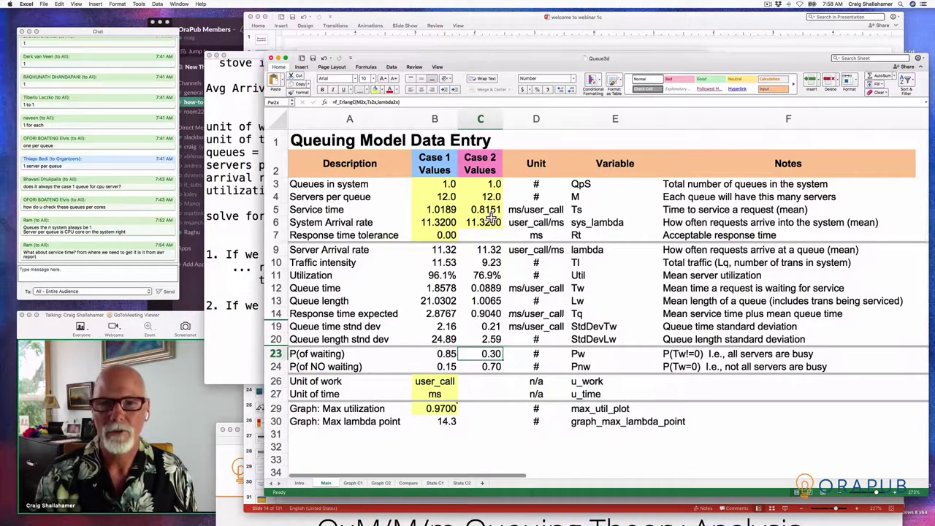
click(482, 211)
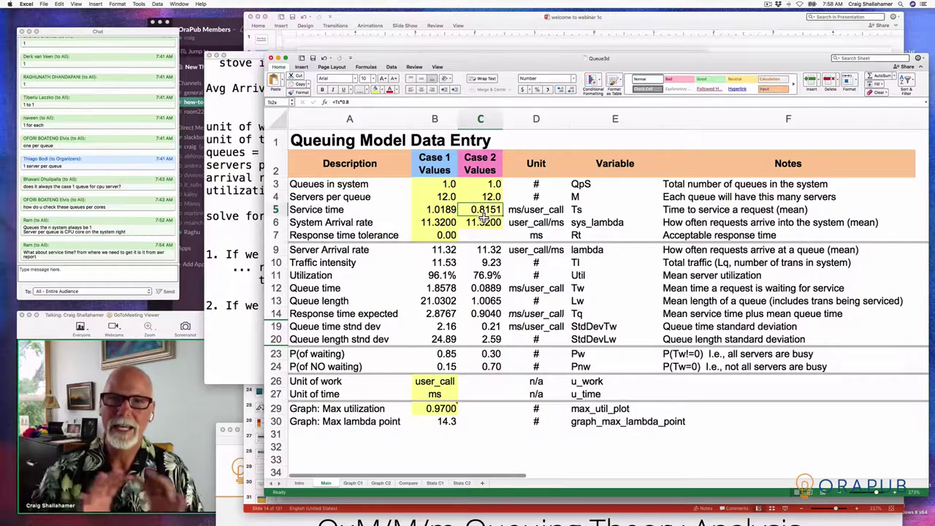
text(=)
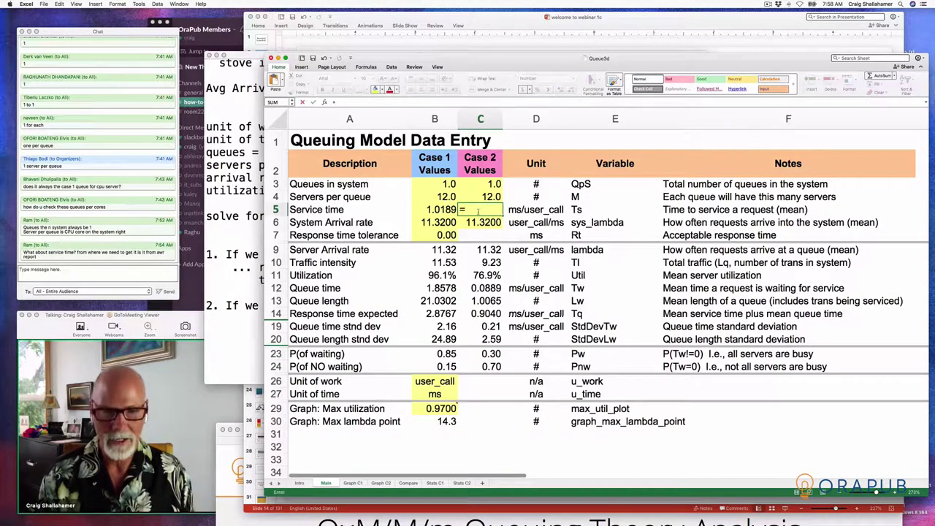
text(Ts)
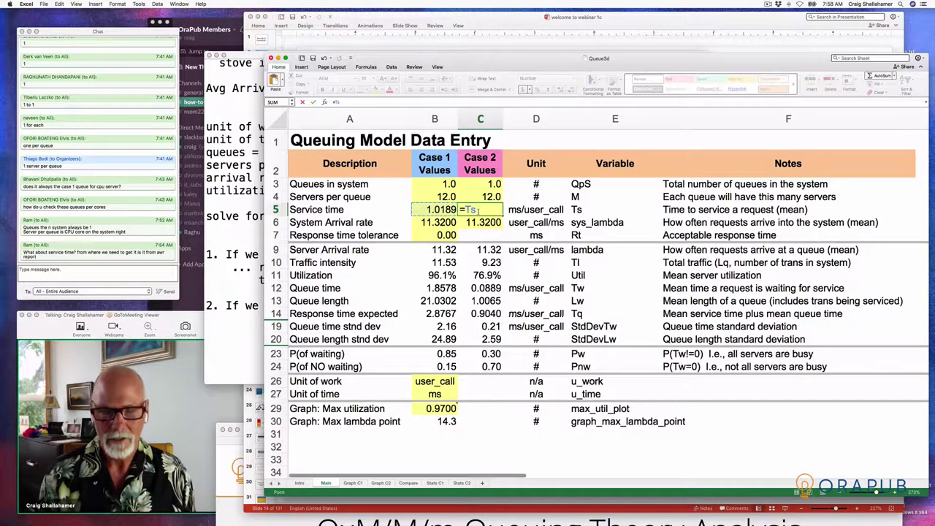
key(Return)
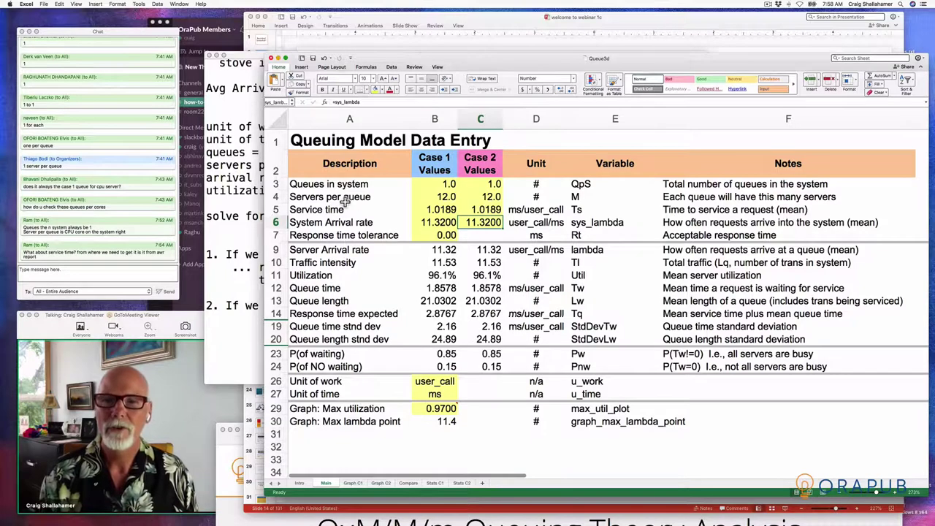
click(488, 200)
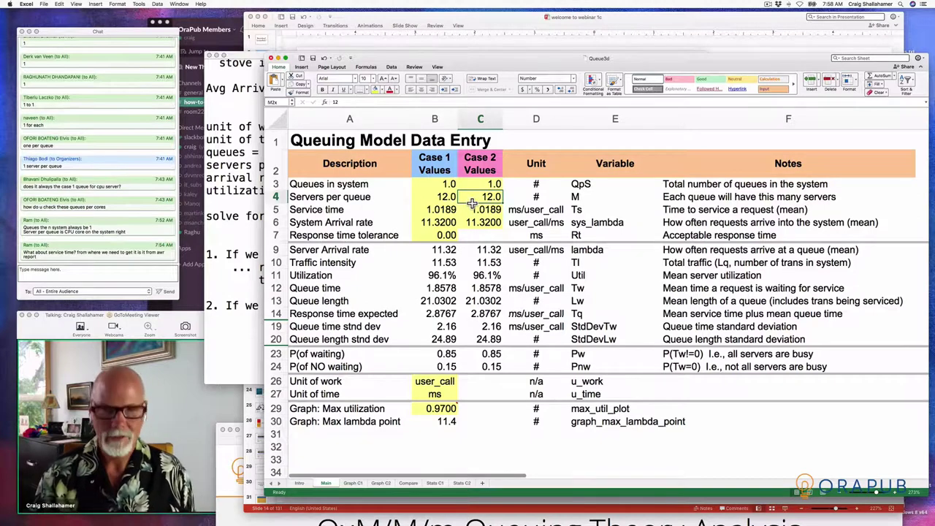
text(=12*1.2)
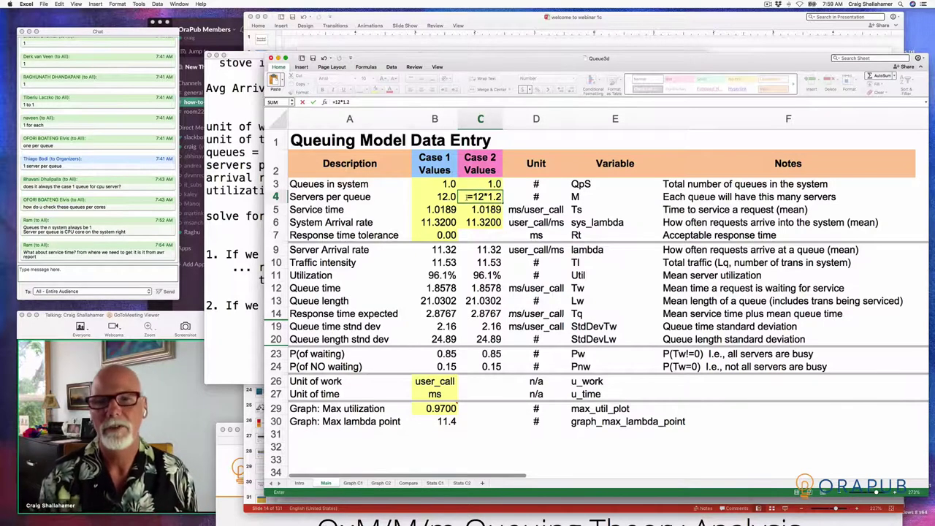
key(Return)
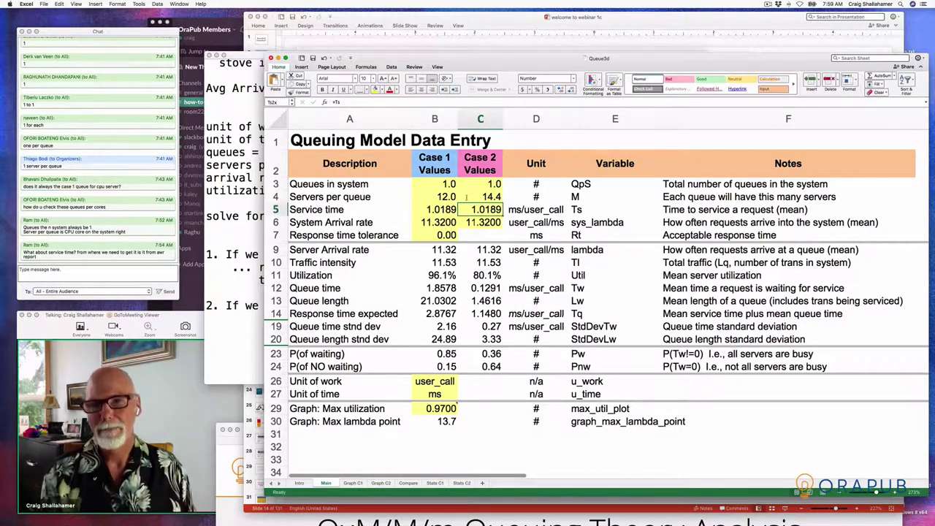
click(480, 197)
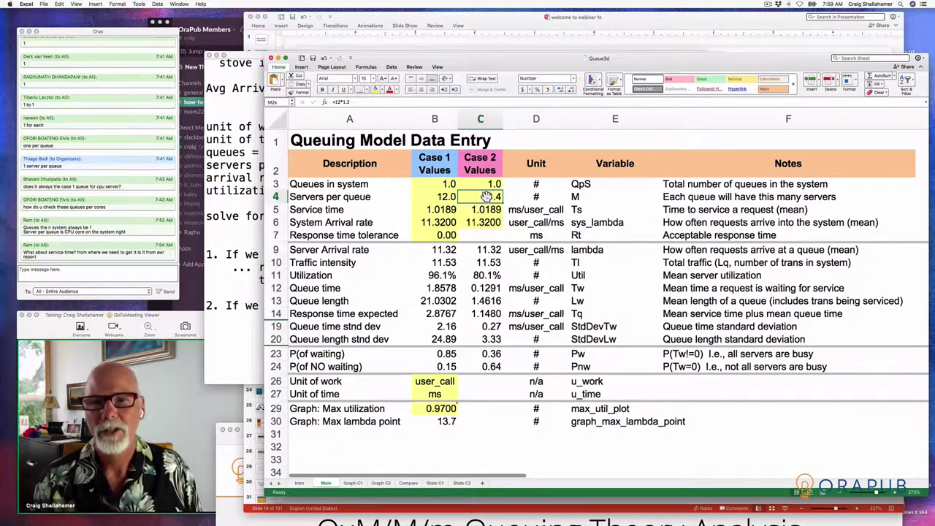
click(444, 281)
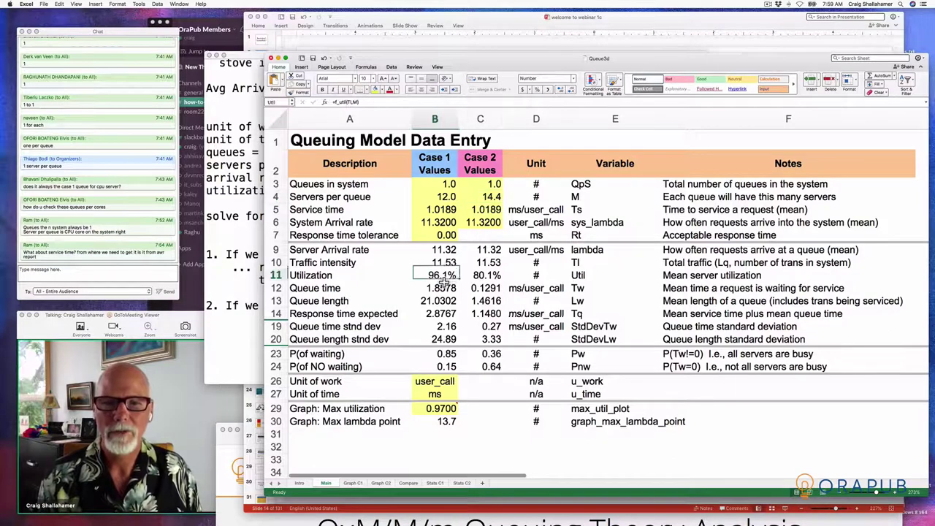
click(491, 279)
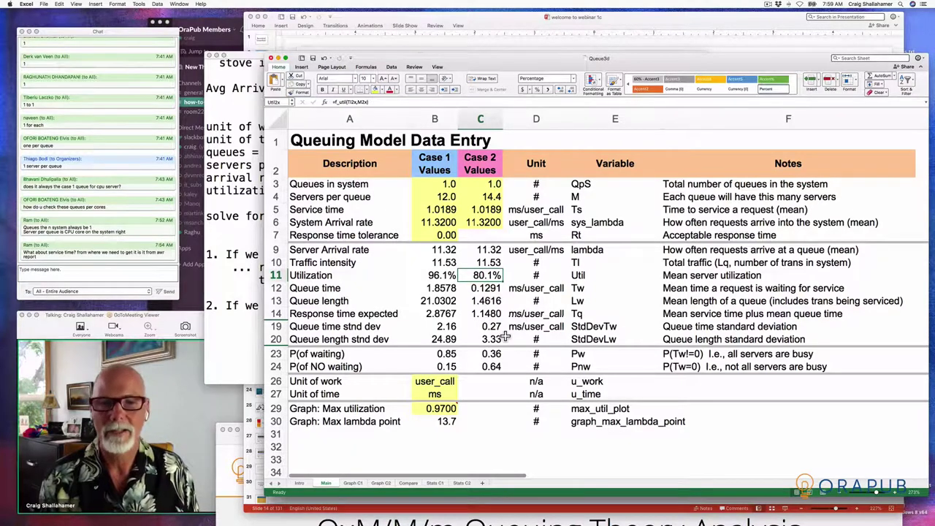
Step: Inspect the Compare sheet's response-time curves, check Main, then return to the notes below item 2
click(408, 483)
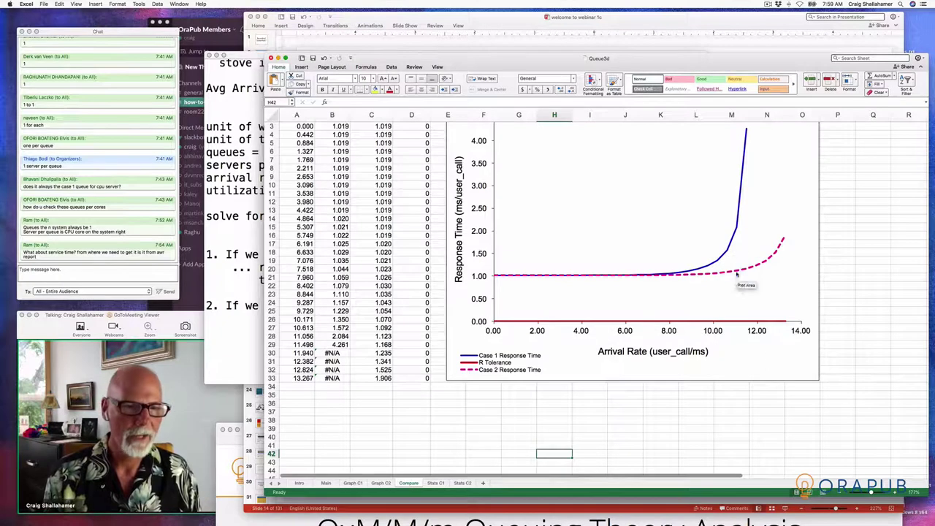
mouse_move(737, 235)
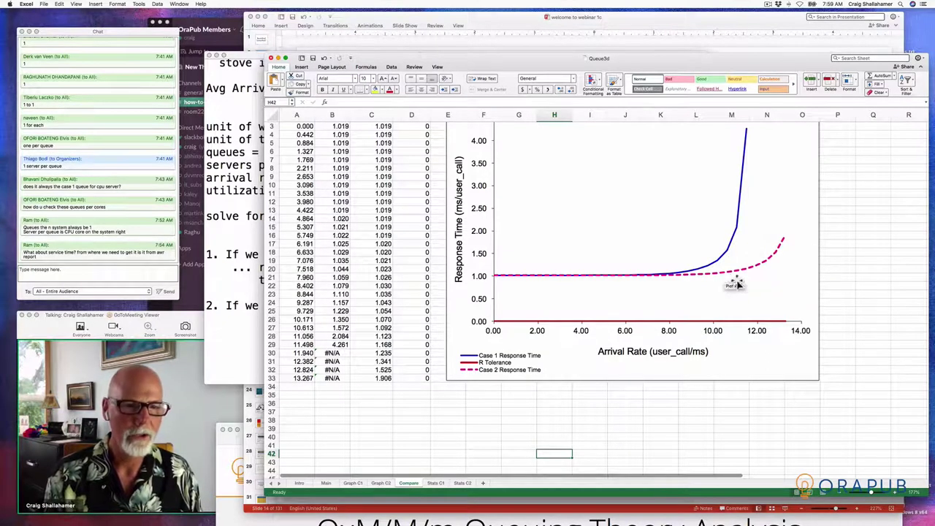
mouse_move(728, 274)
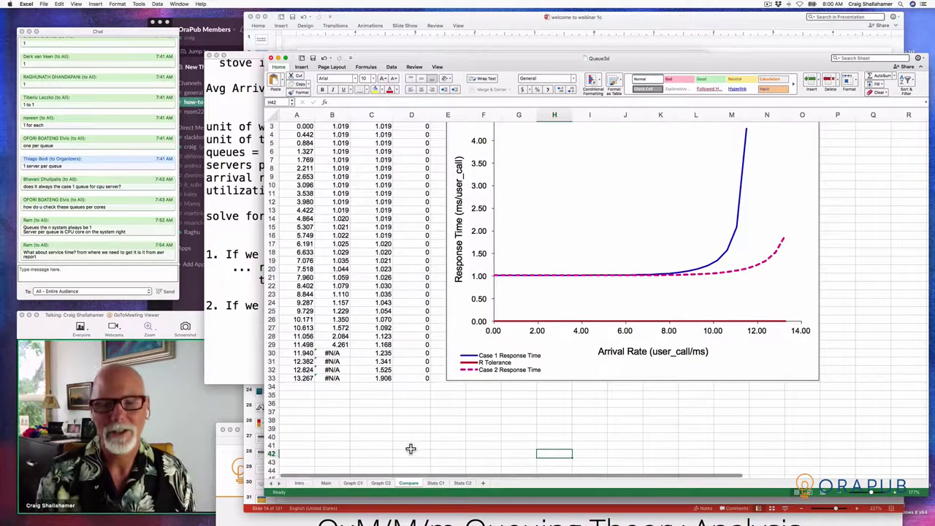
click(327, 484)
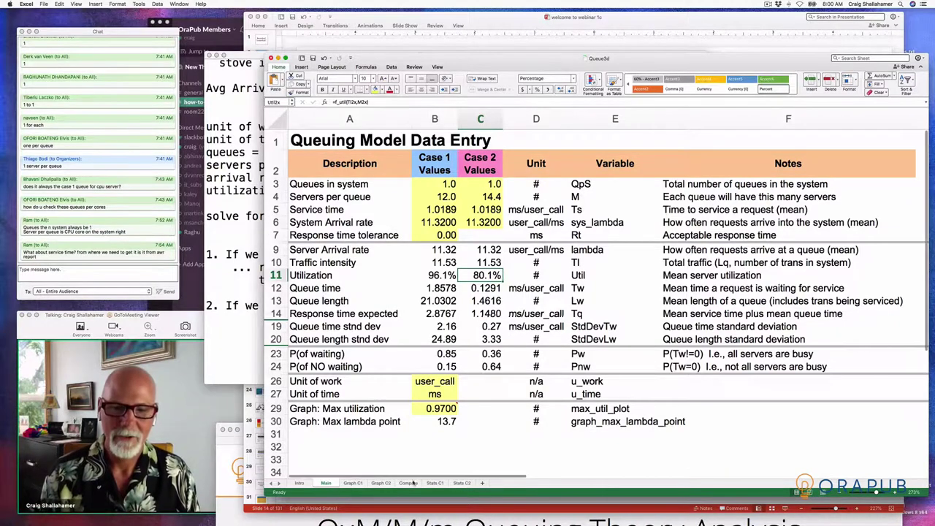
click(410, 482)
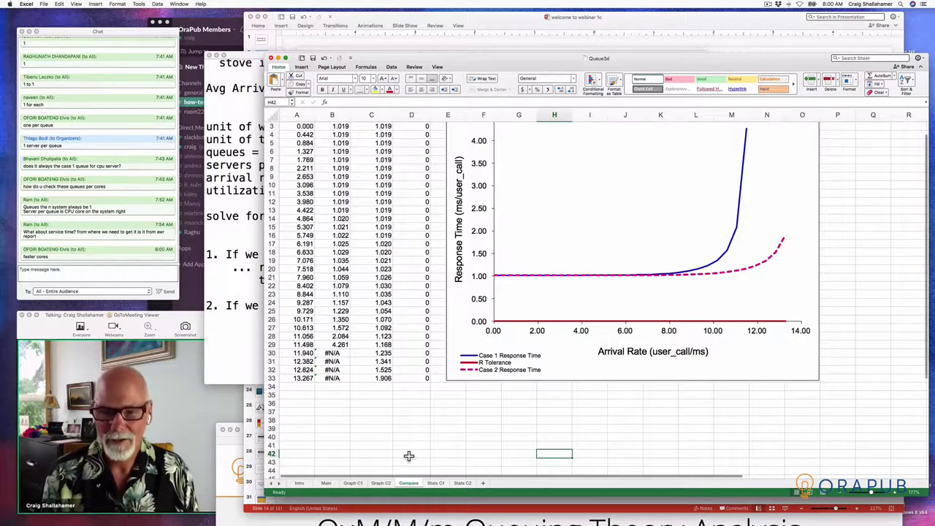
click(238, 319)
click(237, 318)
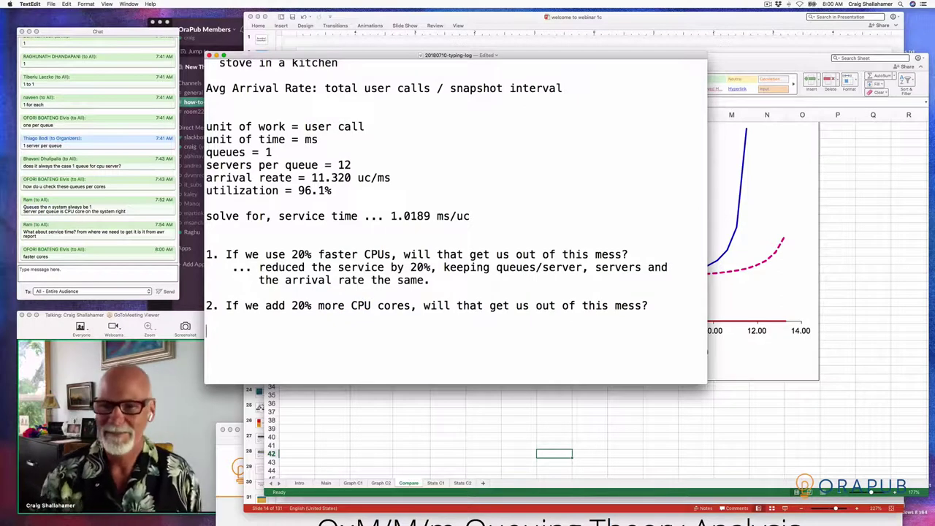
Step: Answer item 2 with increasing servers per queue by 20%, and save the notes
key(Up)
text(... increase the number of servers per queue by 20%...)
key(super+s)
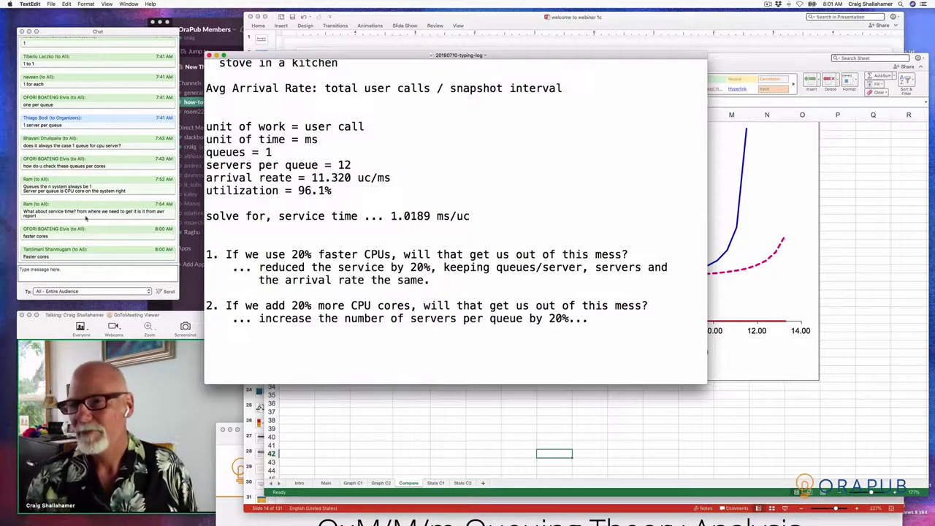
key(Return)
key(Return)
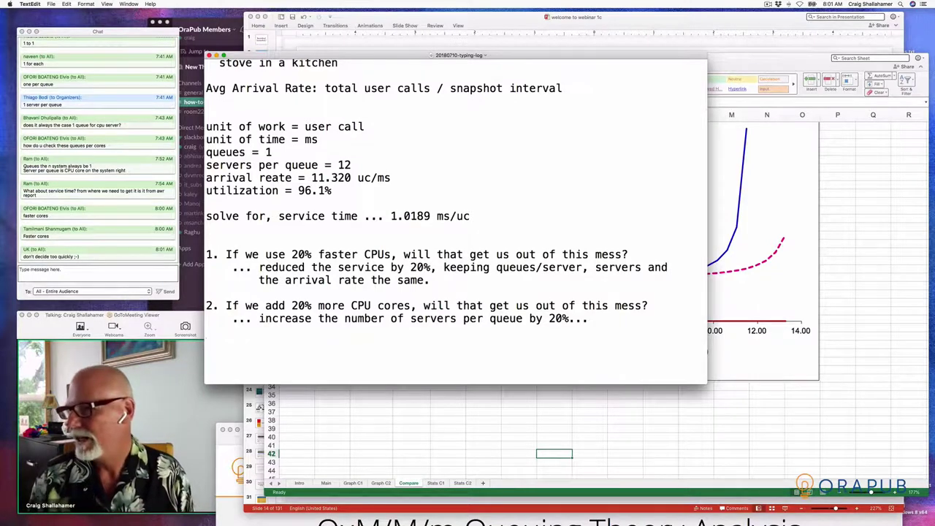
Step: Paste the Final Note key point and highlight its phrases on forecasting utilizations and quantifying risk
key(super+Tab)
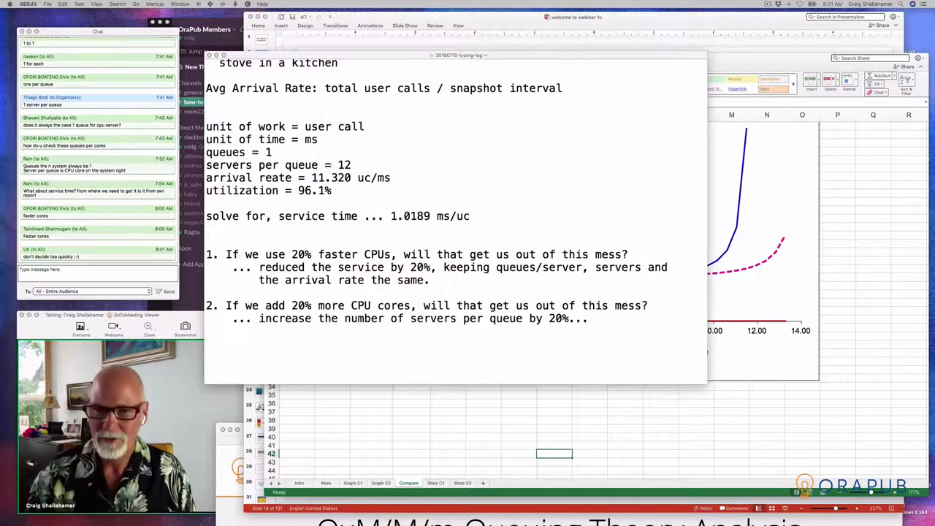
click(334, 341)
text(_____________________________ Final Note: _____________________________  Key Point: If you plan and forecast your utilizations, queuing theory is not really necessary. Q theory is helpful to quantify how RISKY we are playing the game. But if even more useful is understanding how changing the parameters and how to change the parameters impacts performance.)
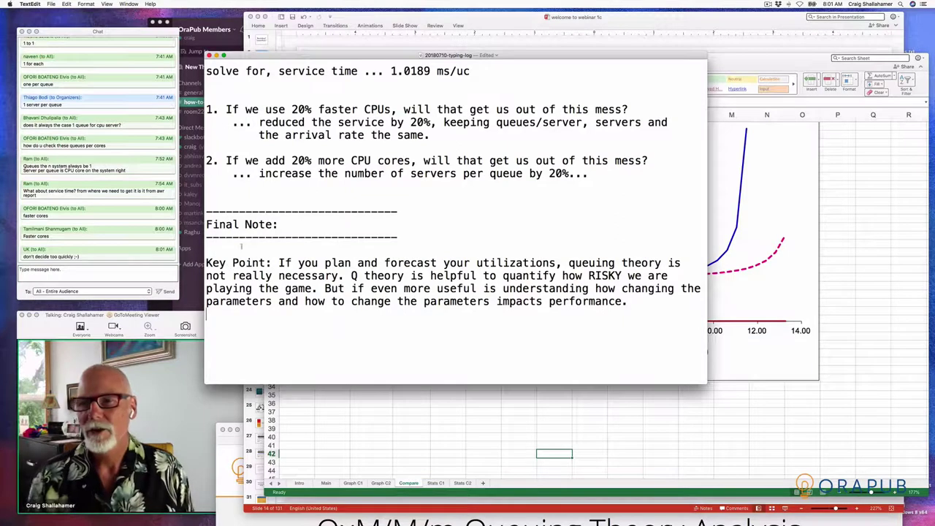
drag(276, 263, 557, 264)
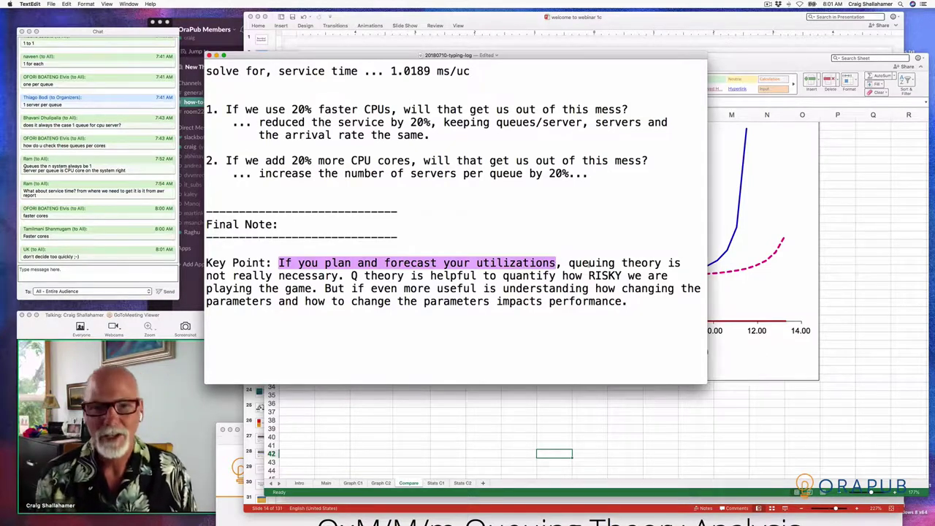
drag(568, 264, 338, 276)
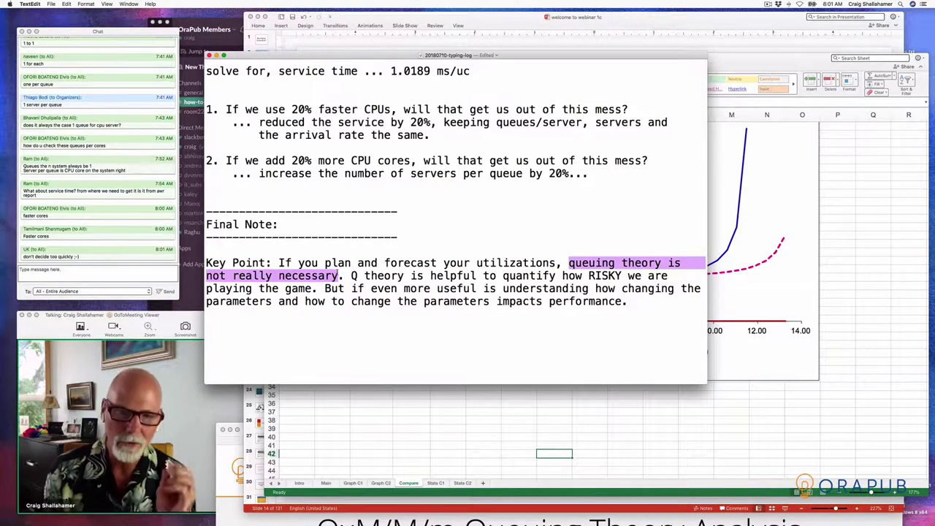
drag(351, 276, 622, 276)
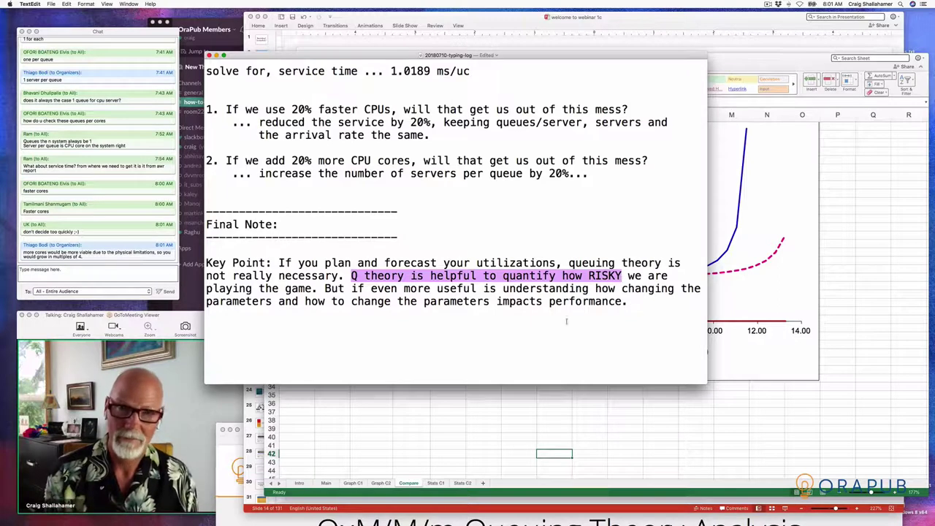
click(731, 387)
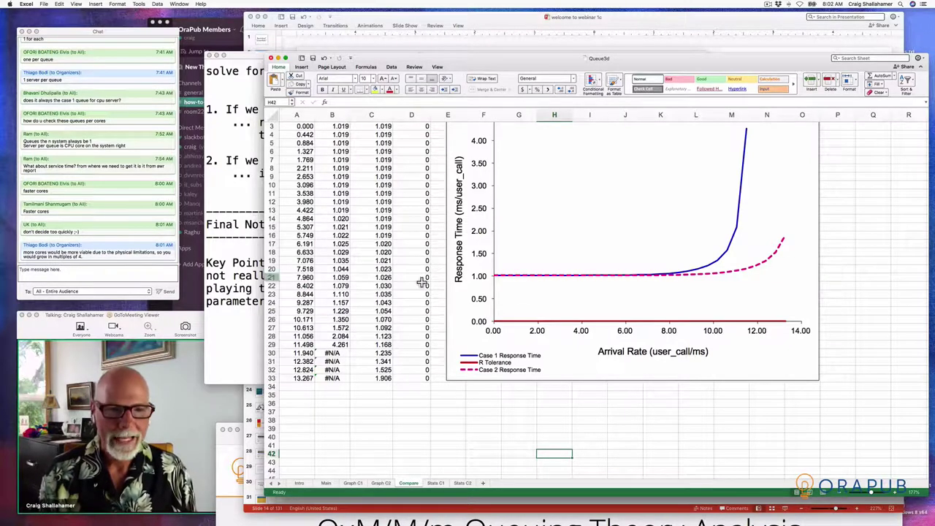
Step: Read data-point tooltips on the Case 2 and Case 1 response-time curves, then return to the notes
mouse_move(769, 261)
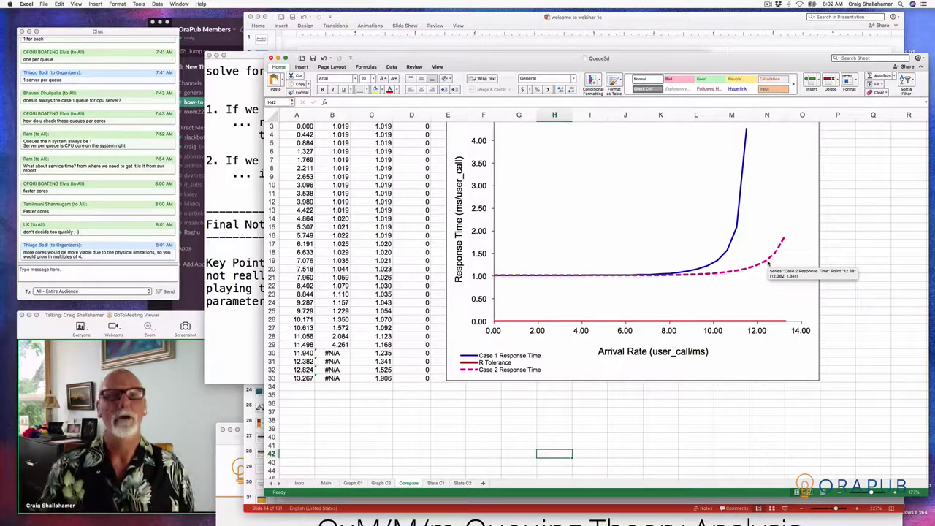
mouse_move(735, 235)
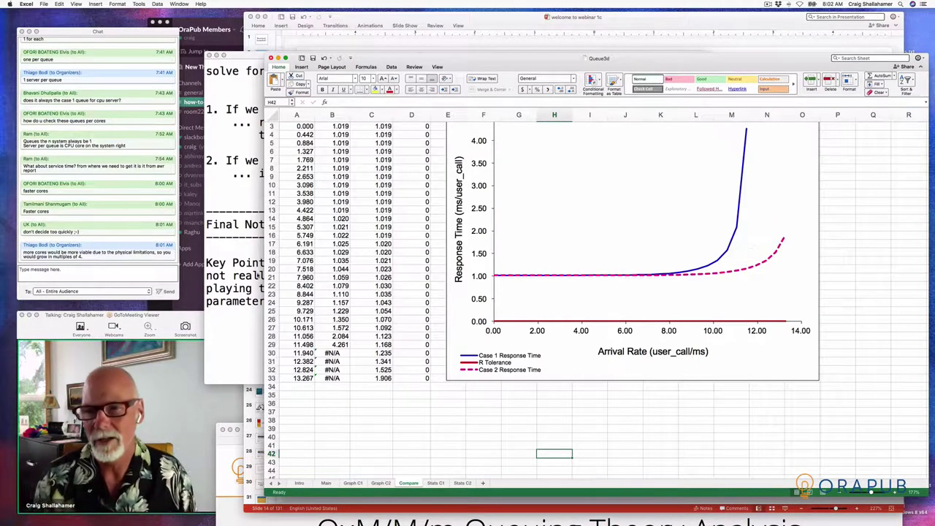
click(259, 296)
Step: Highlight the Key Point phrases, ending with 'how to change the parameters impacts performance'
click(353, 276)
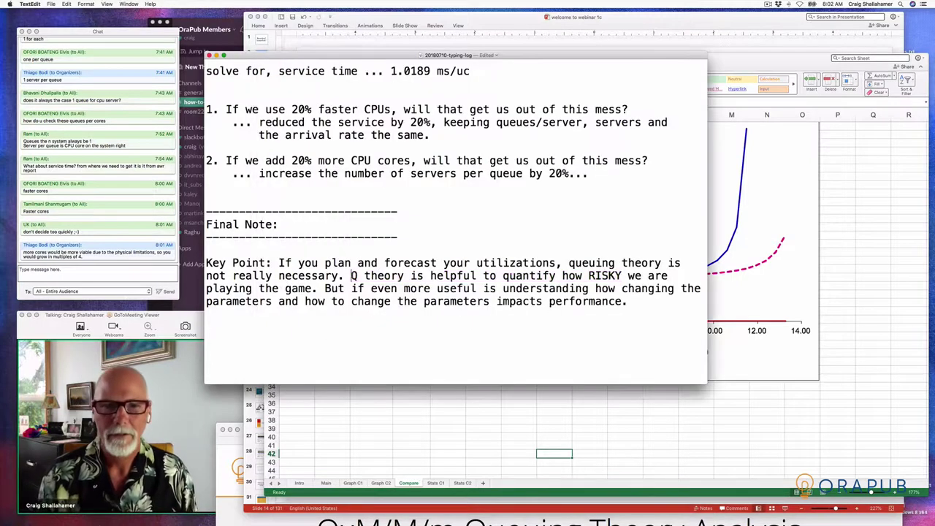
drag(324, 288, 271, 301)
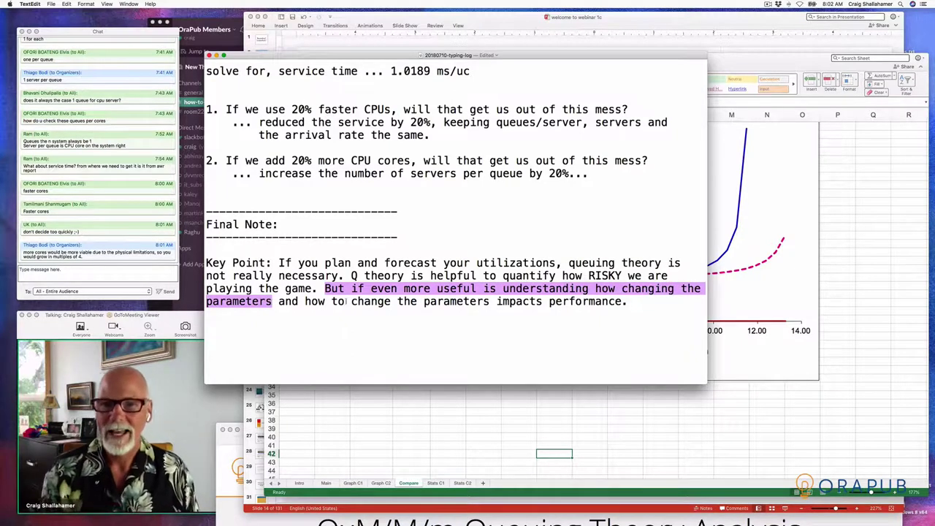
drag(352, 301, 392, 301)
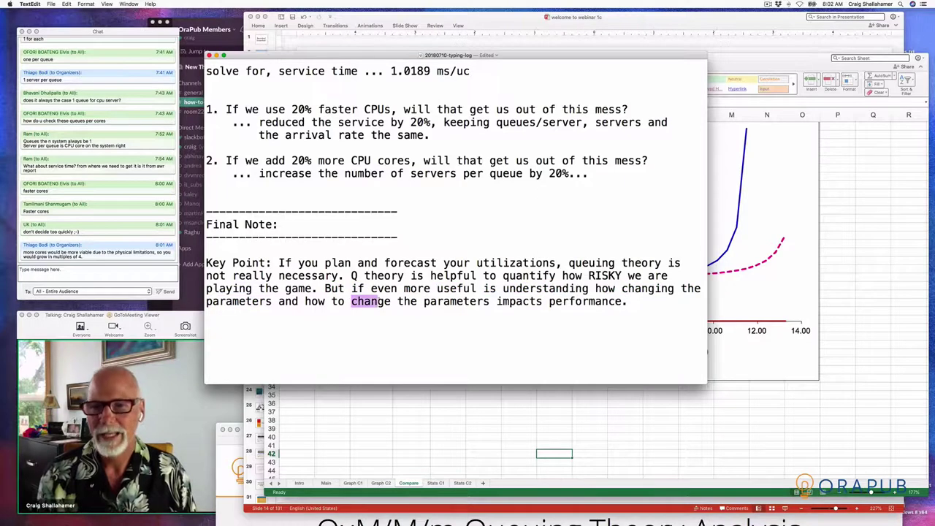
drag(304, 301, 489, 301)
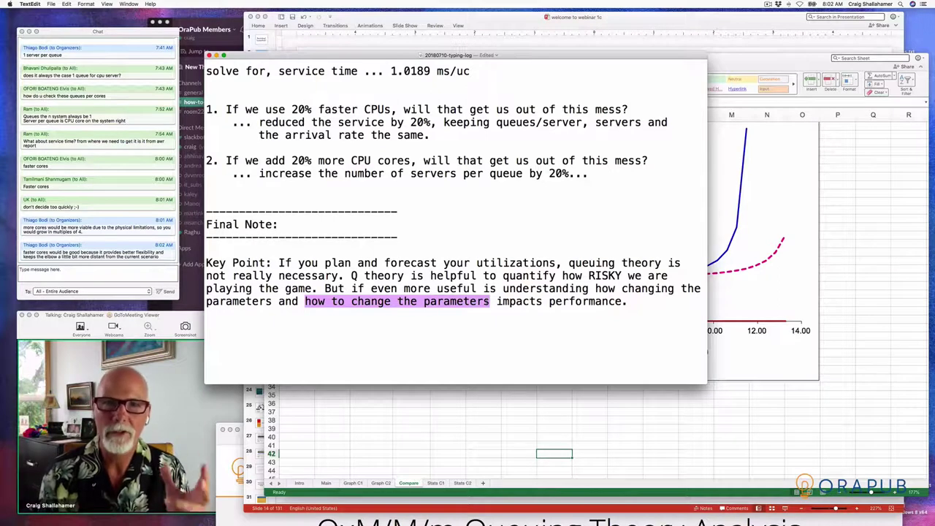
click(453, 294)
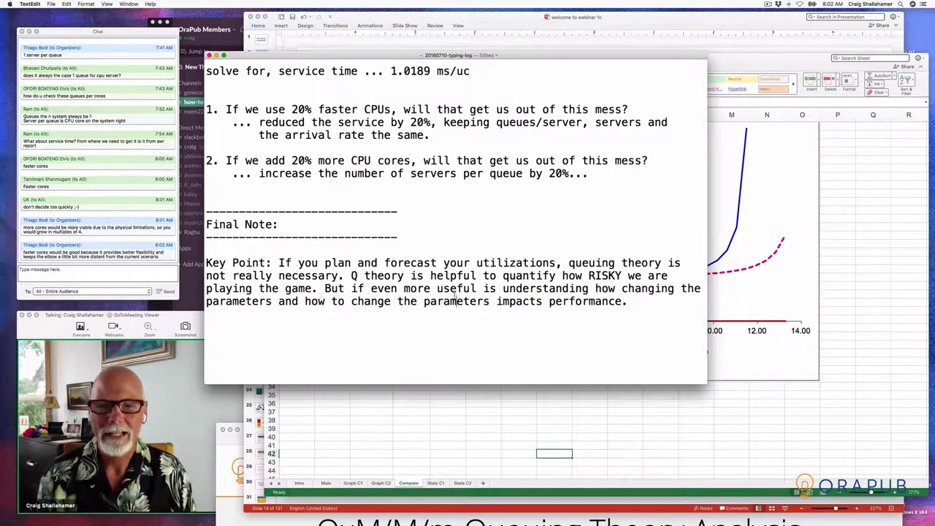
drag(301, 301, 624, 301)
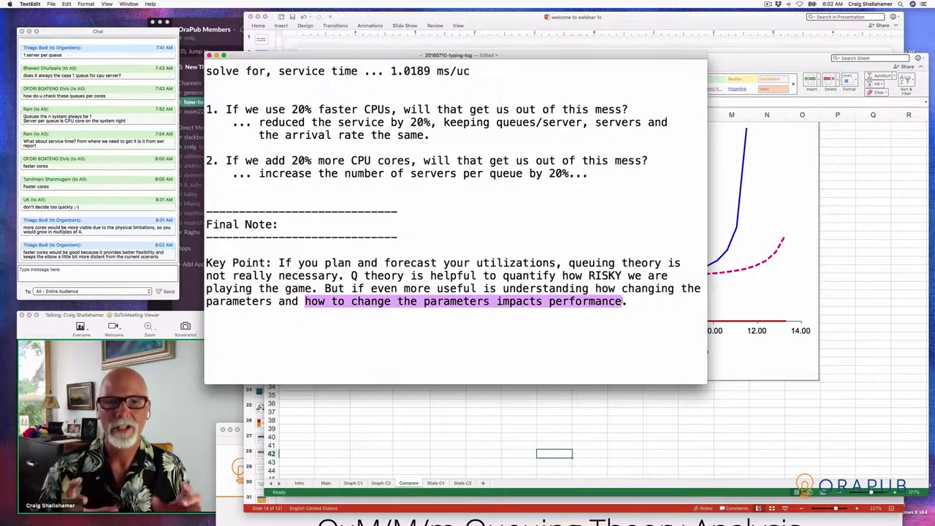
Step: Glance at Excel's Main sheet, then return to the notes and clear the selection
click(526, 385)
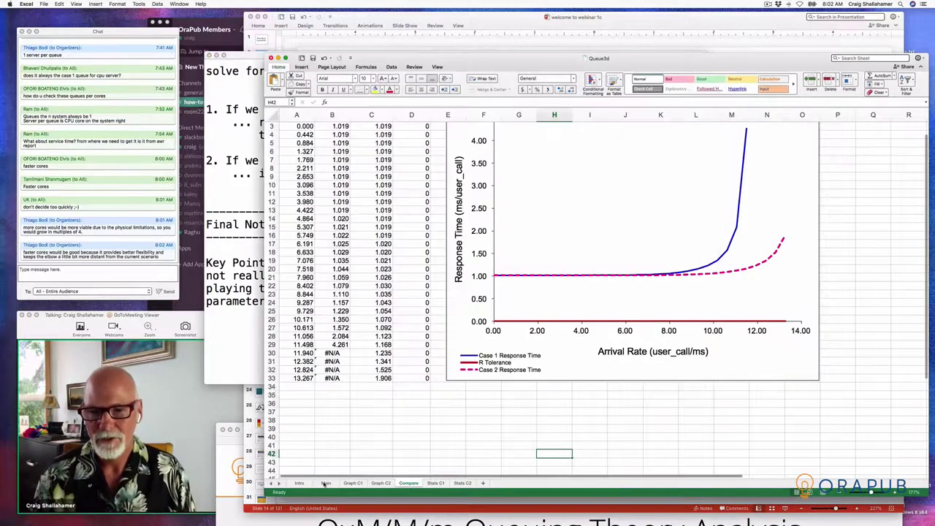
click(326, 483)
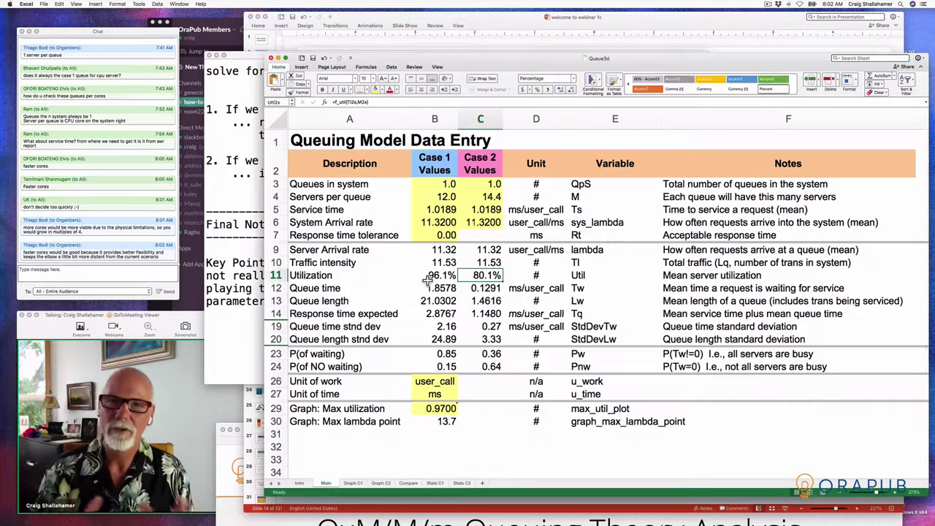
click(232, 253)
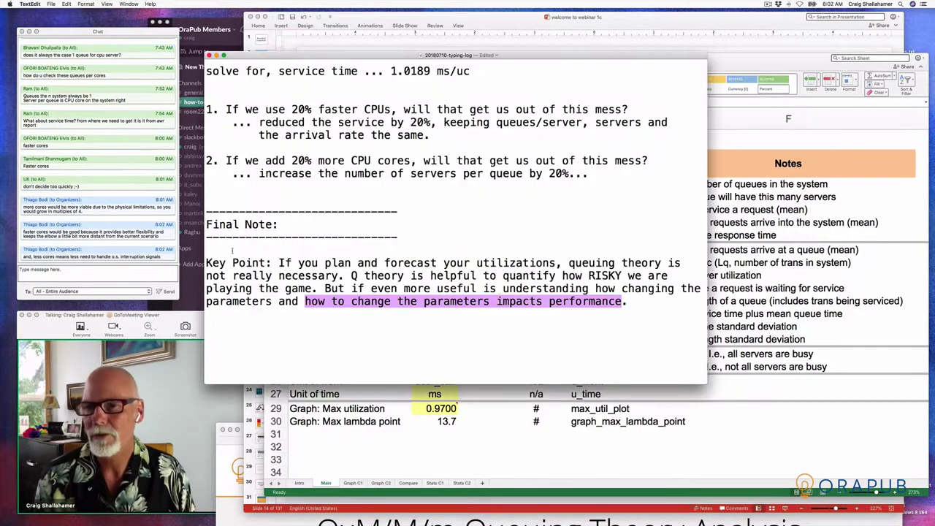
click(253, 276)
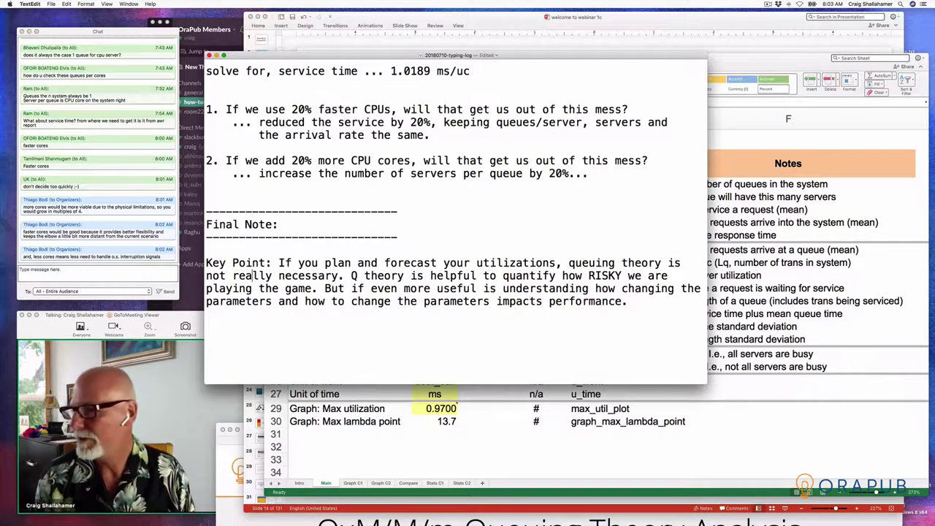
key(super+Tab)
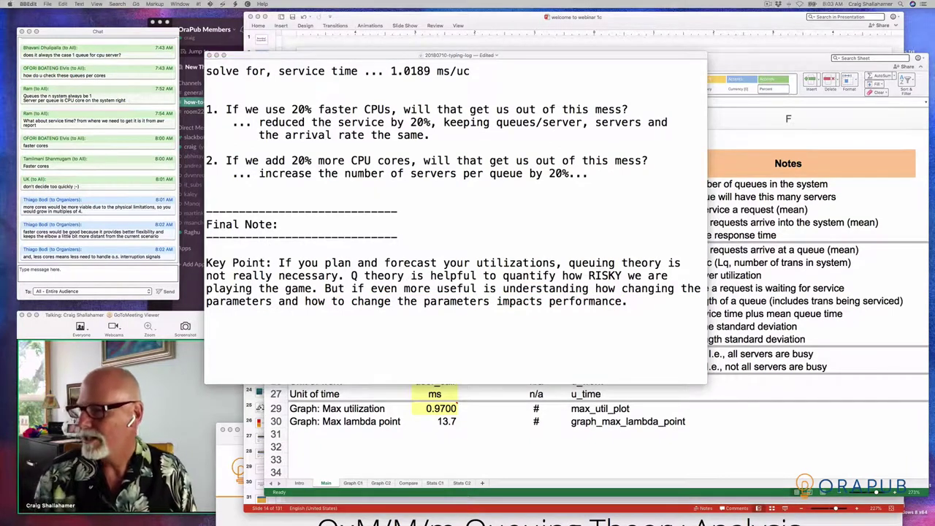
Step: Paste the Next OraPub Member Webinar block at the end of the notes
click(267, 322)
text(______________________________ Next OraPub Member Webinar ______________________________  Why reducing db time is NOT always the best objective. Understanding Q theory basics (what we talk about today) will help you understand the answer.)
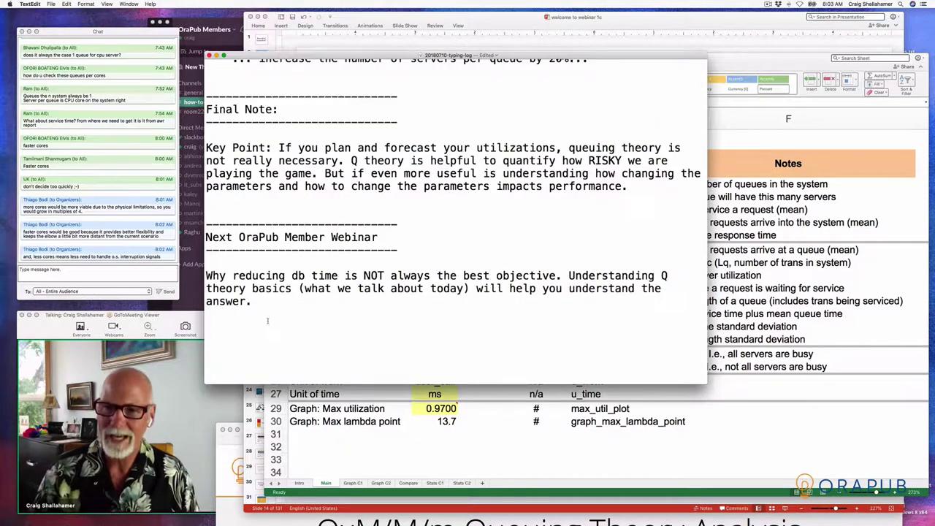
drag(254, 214, 319, 335)
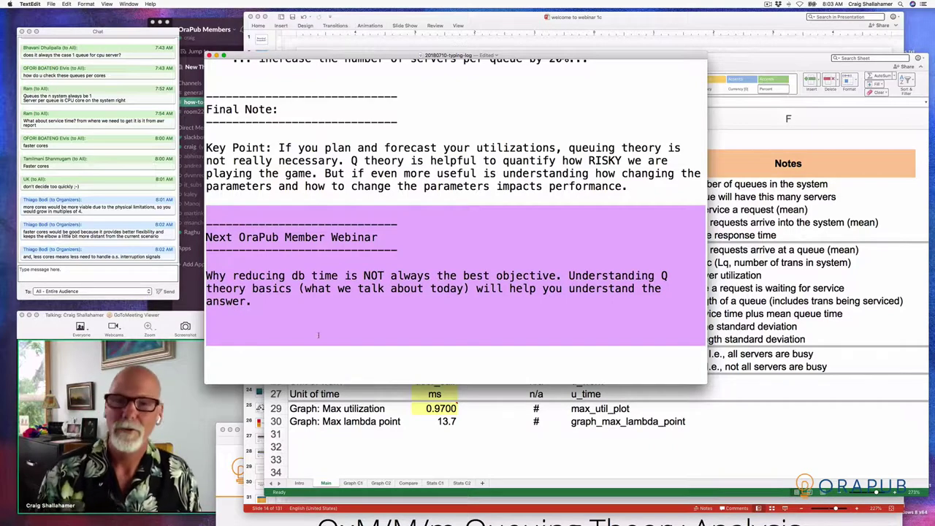
click(244, 260)
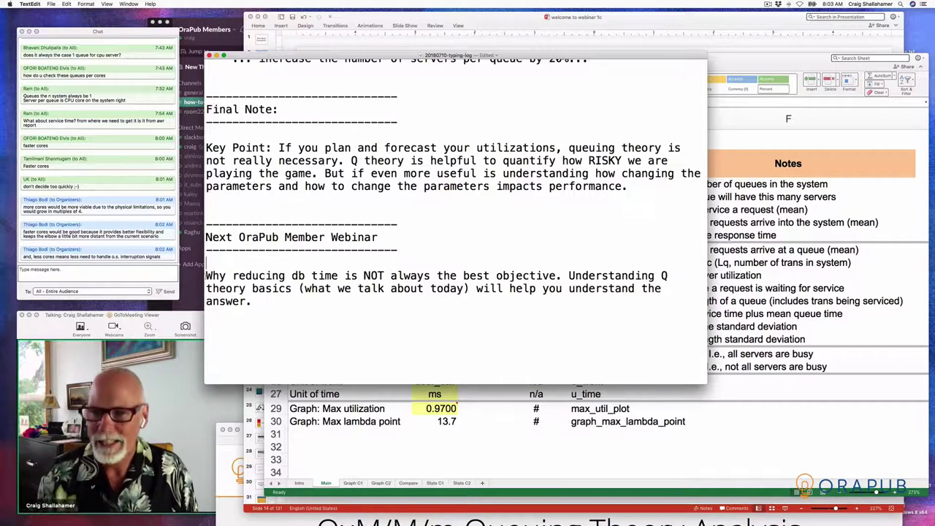
Step: Highlight the 'Why reducing db time' sentence and 'Understanding Q theory basics', and add a blank line after the block
drag(206, 276, 356, 276)
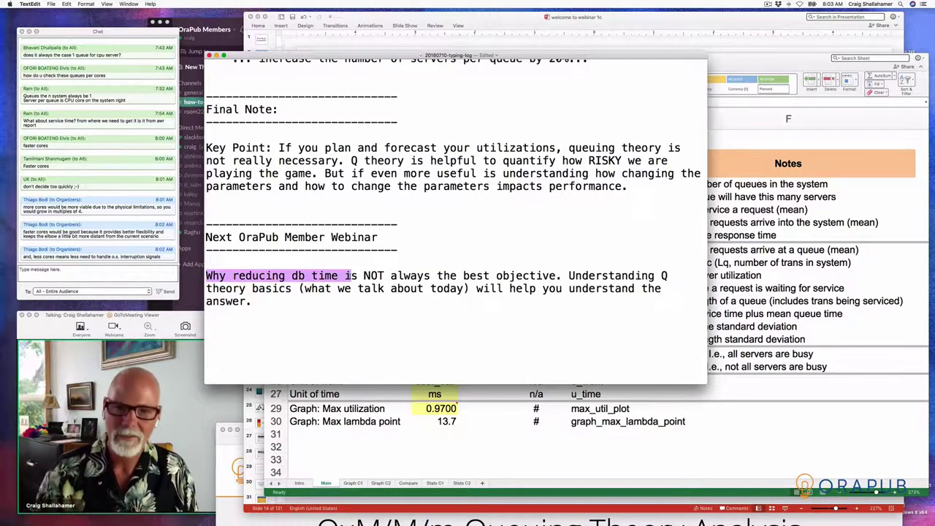
drag(356, 276, 559, 276)
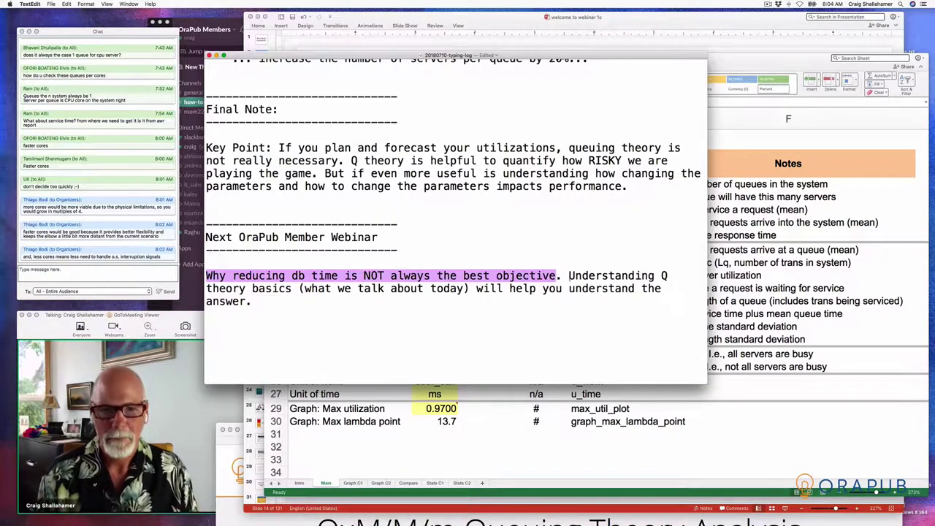
drag(569, 276, 293, 288)
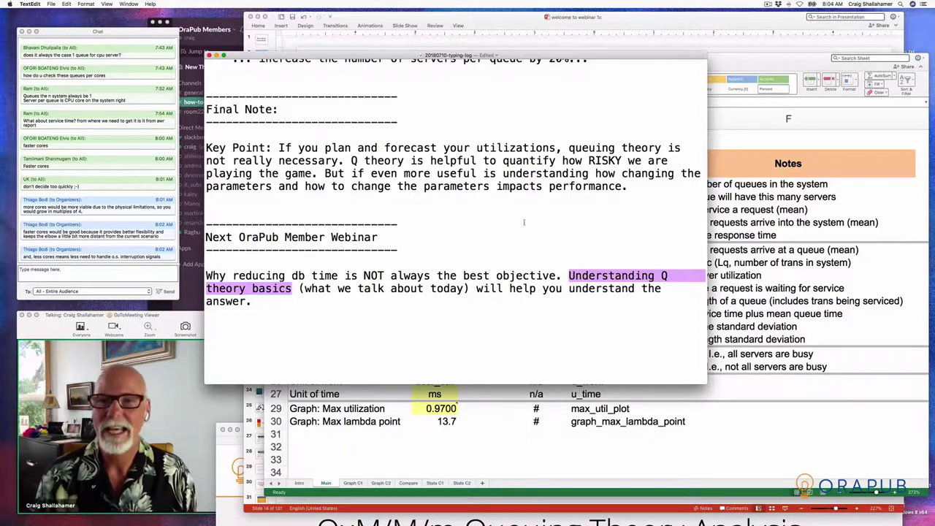
click(362, 306)
key(Return)
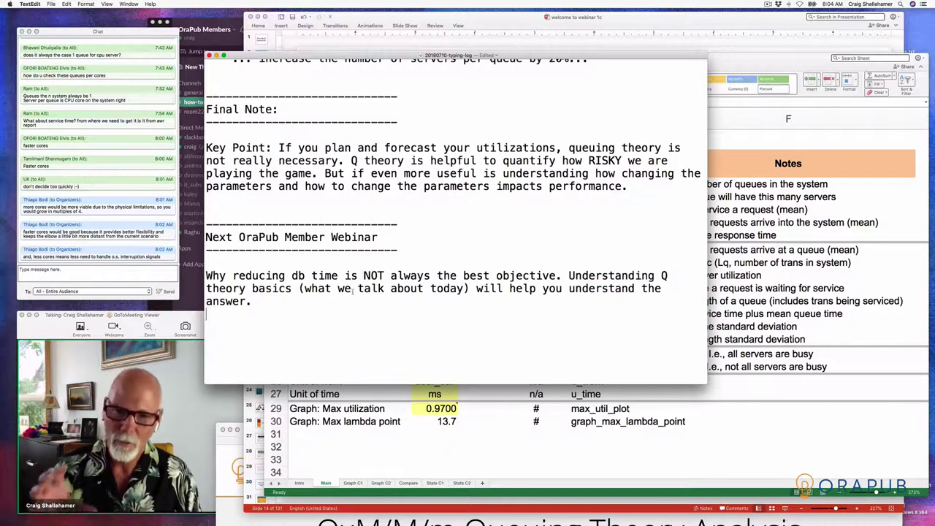
drag(231, 207, 291, 322)
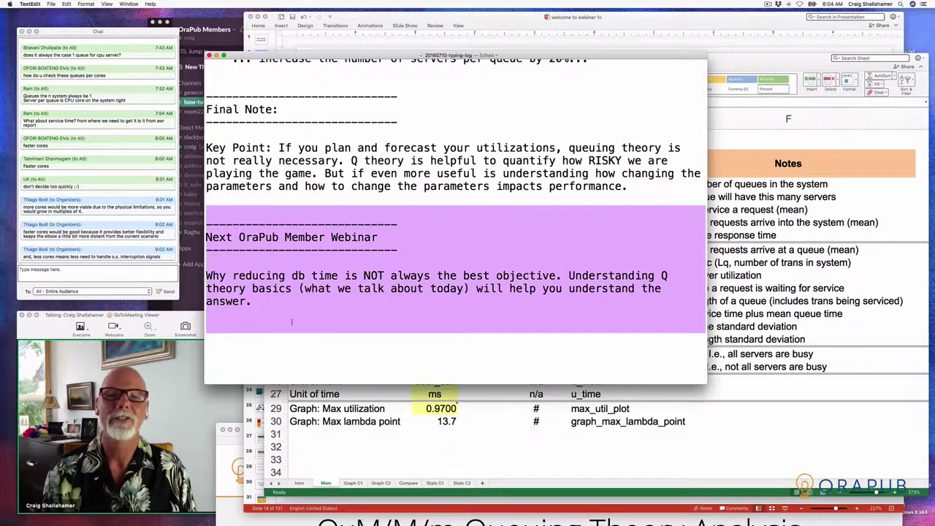
click(281, 266)
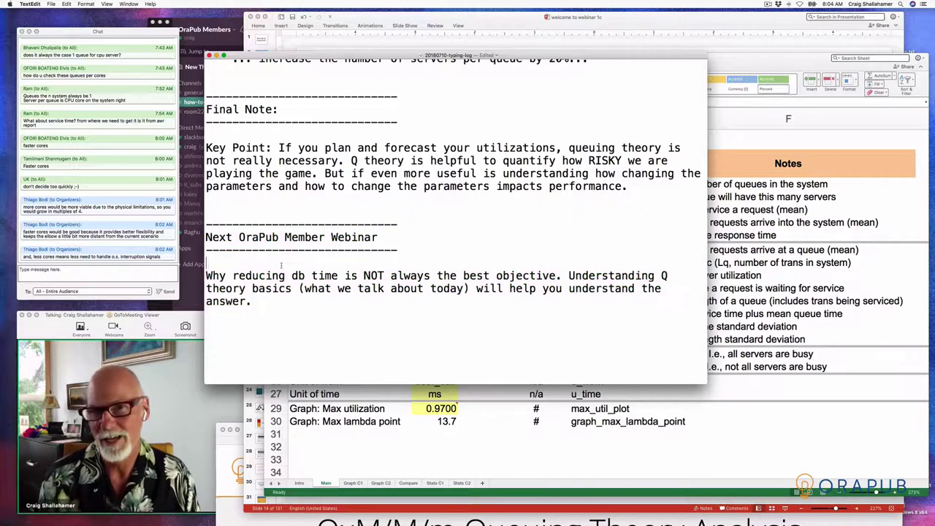
click(279, 212)
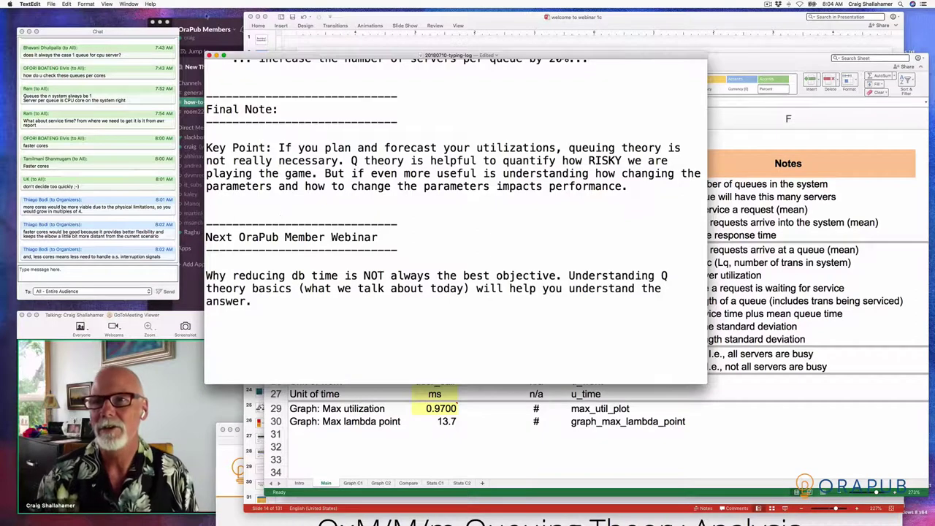
click(208, 23)
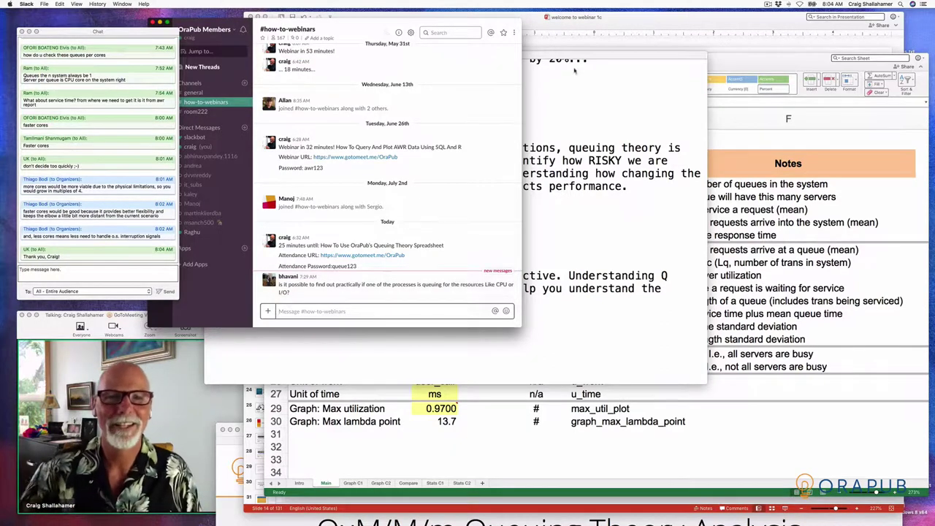
Step: Move the TextEdit notes window down and to the right, in front of Slack
drag(561, 56, 751, 111)
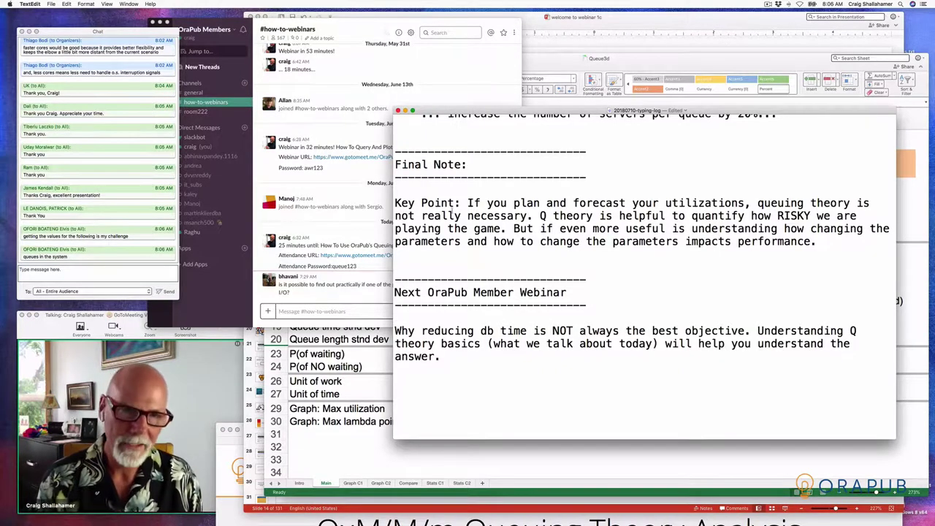
Step: Scroll to the servers-per-queue line and highlight its value 12
scroll(488, 214, up, 10)
scroll(489, 215, down, 2)
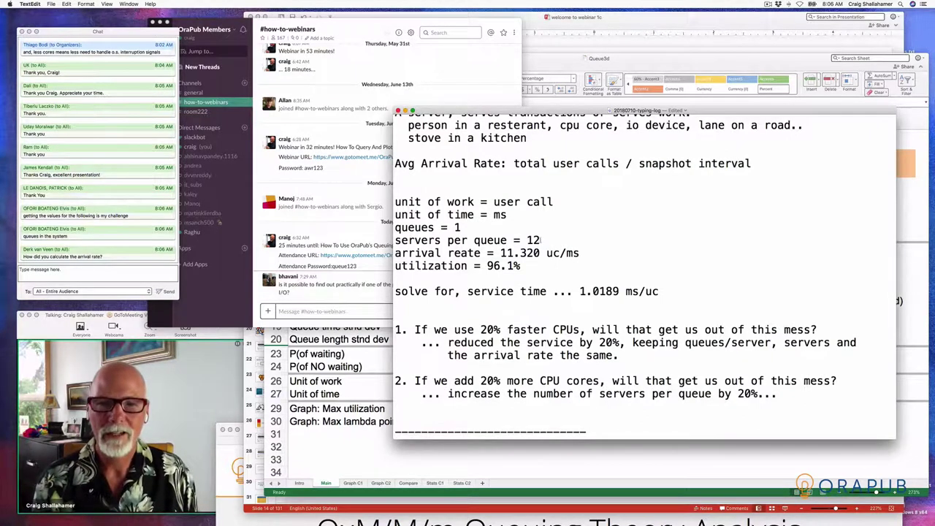
drag(541, 240, 395, 240)
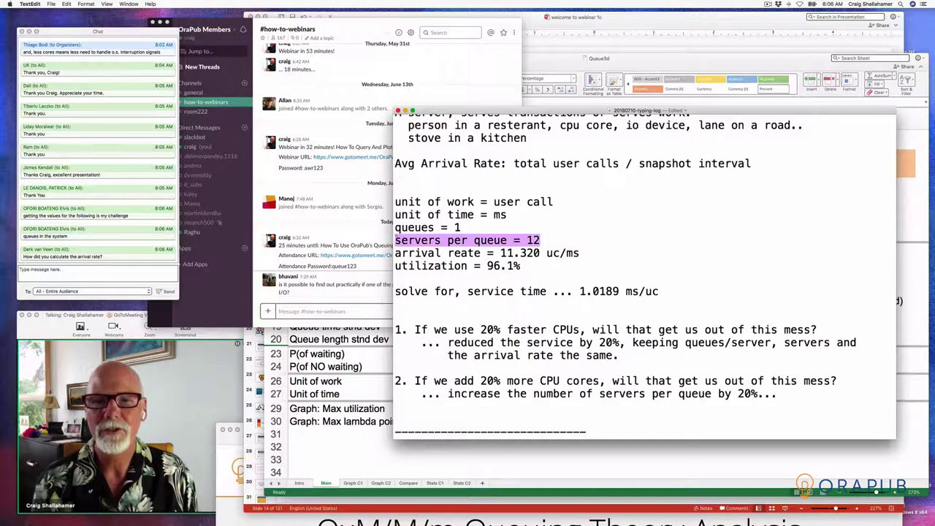
double_click(532, 239)
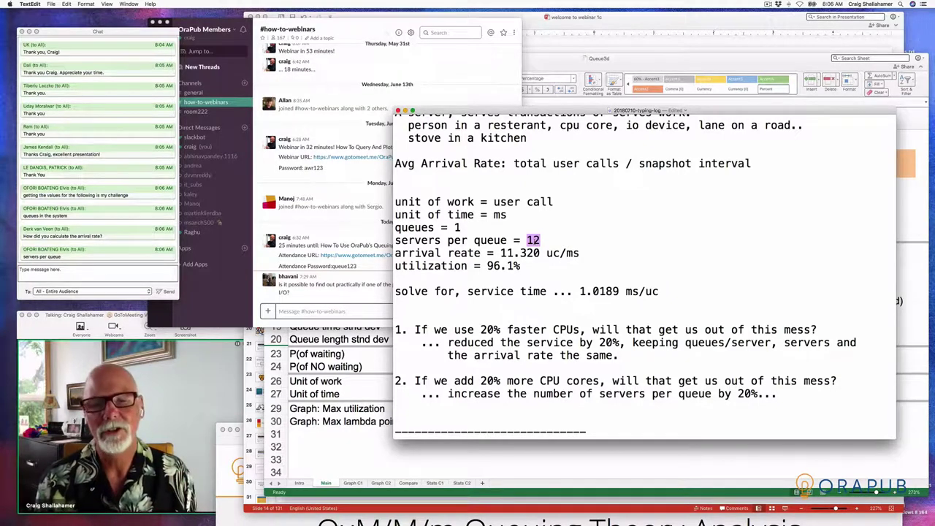
click(541, 240)
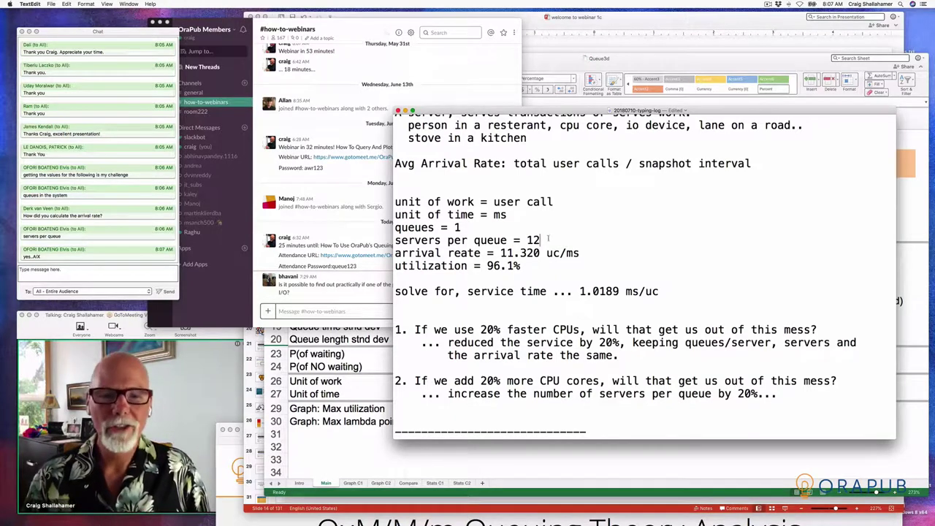
drag(540, 240, 523, 240)
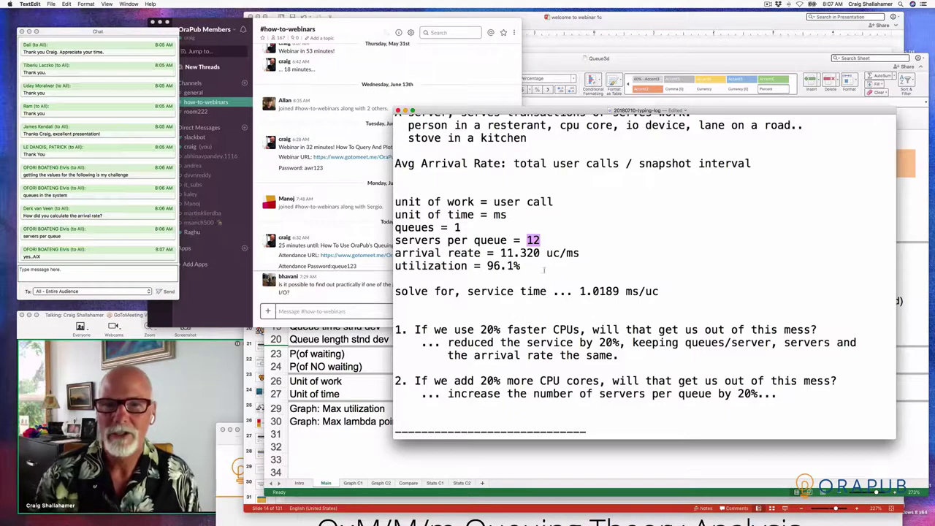
click(541, 239)
drag(542, 240, 524, 240)
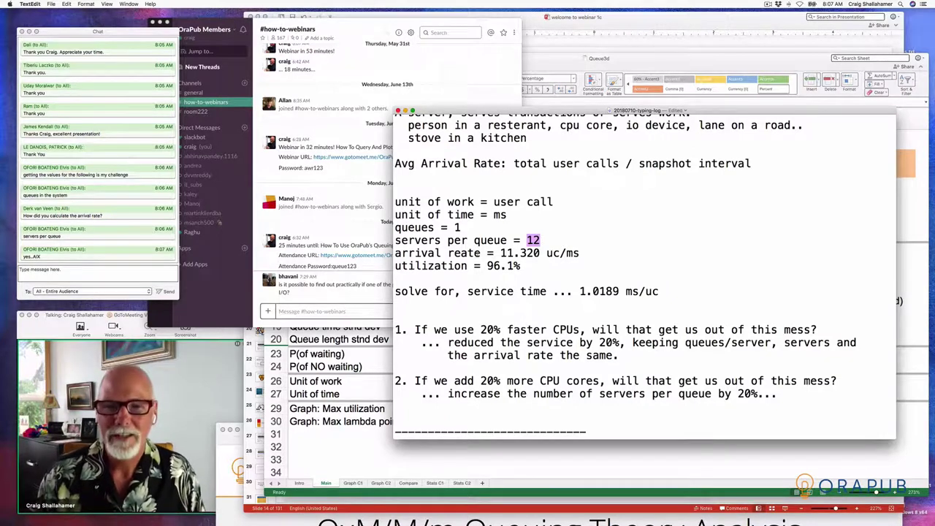
Step: Highlight service time 1.0189 alongside 12, then move the window and show all open windows
drag(468, 290, 621, 291)
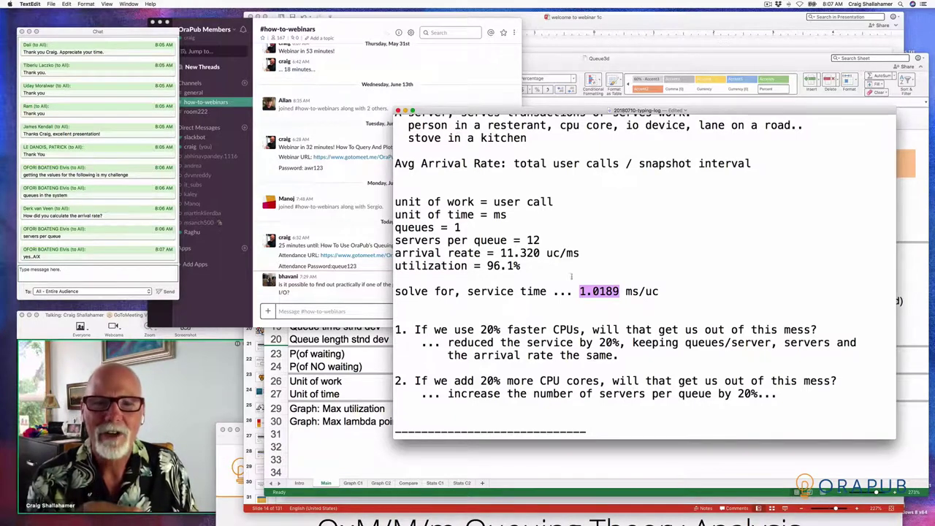
drag(544, 239, 527, 240)
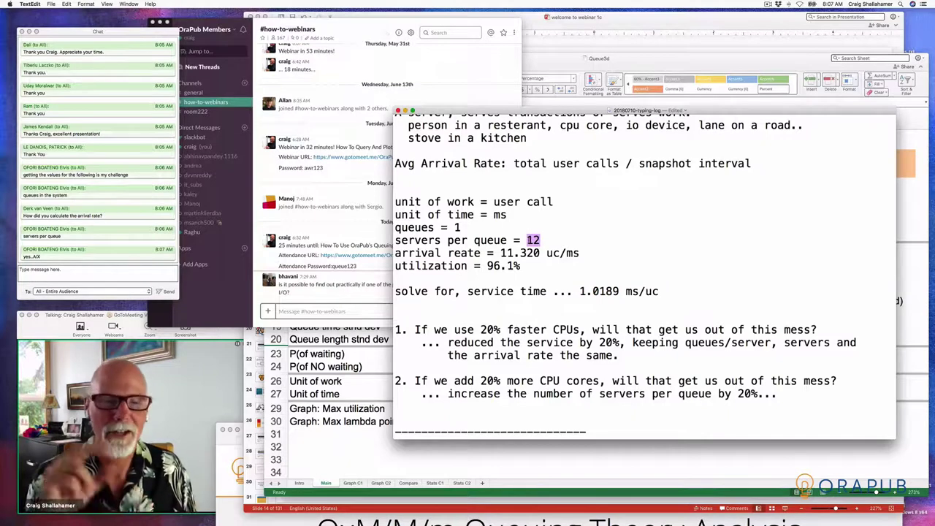
drag(579, 290, 619, 292)
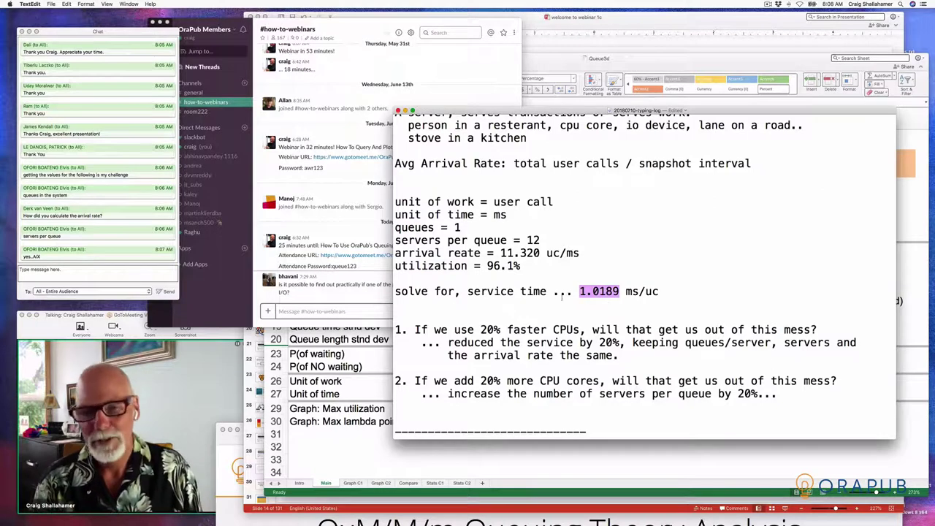
click(447, 302)
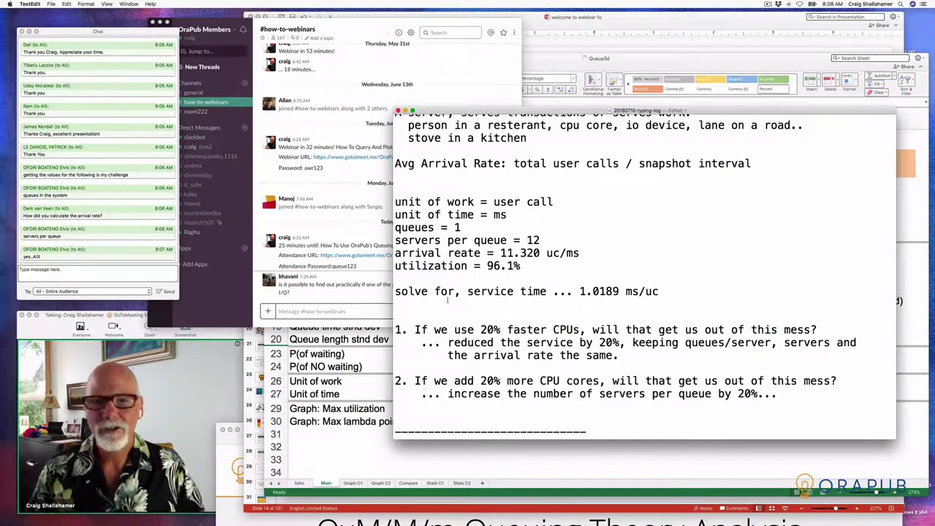
drag(515, 110, 370, 84)
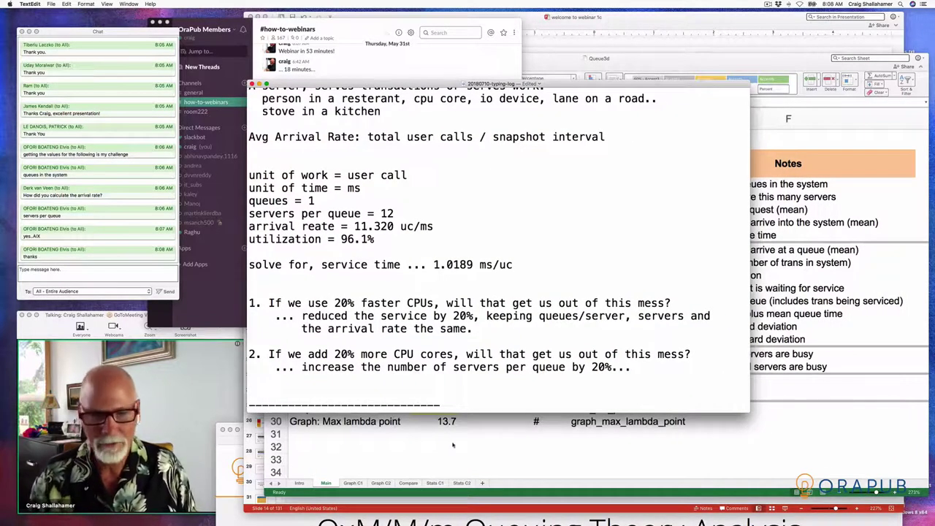
key(ctrl+Up)
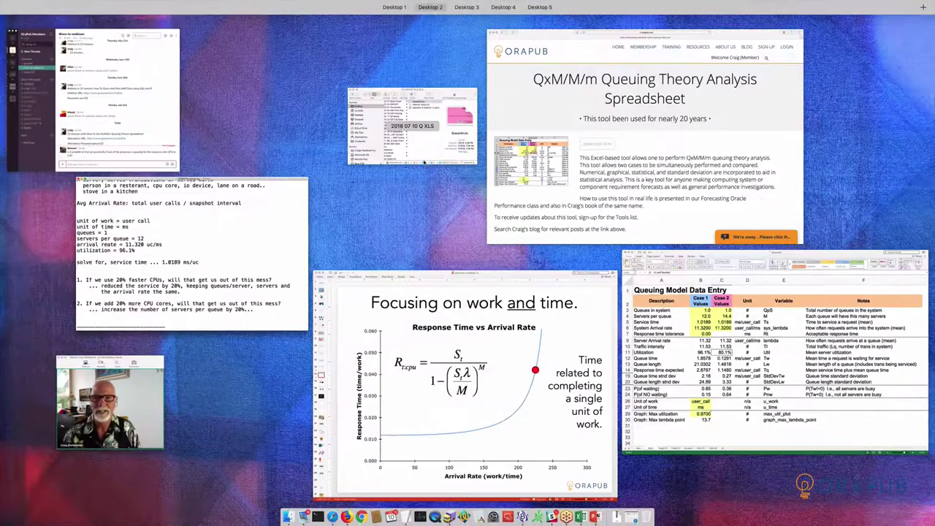
Step: Browse 0 Courses > 0 Core Modules > Welcome - LVC AWR Tuning > AWRs To Use and open AWR-Report-PROD30.html
click(412, 128)
scroll(509, 213, left, 5)
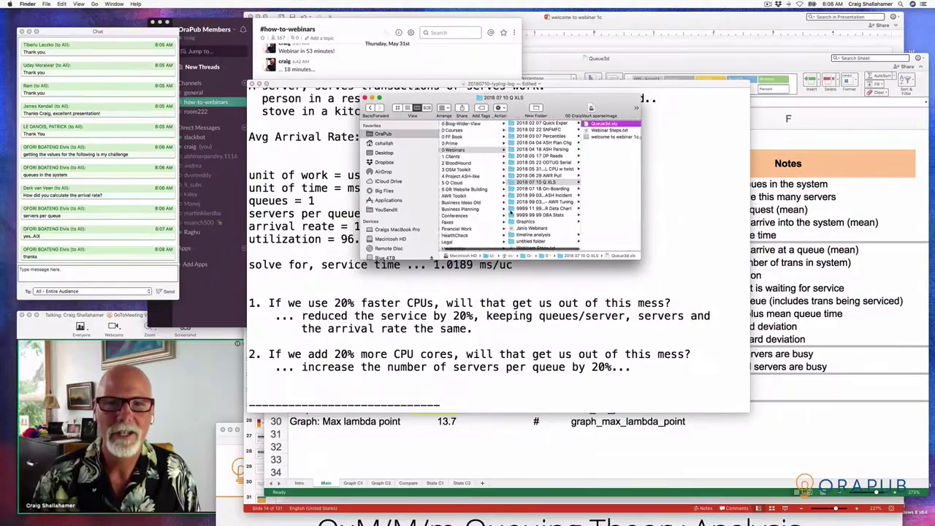
click(446, 130)
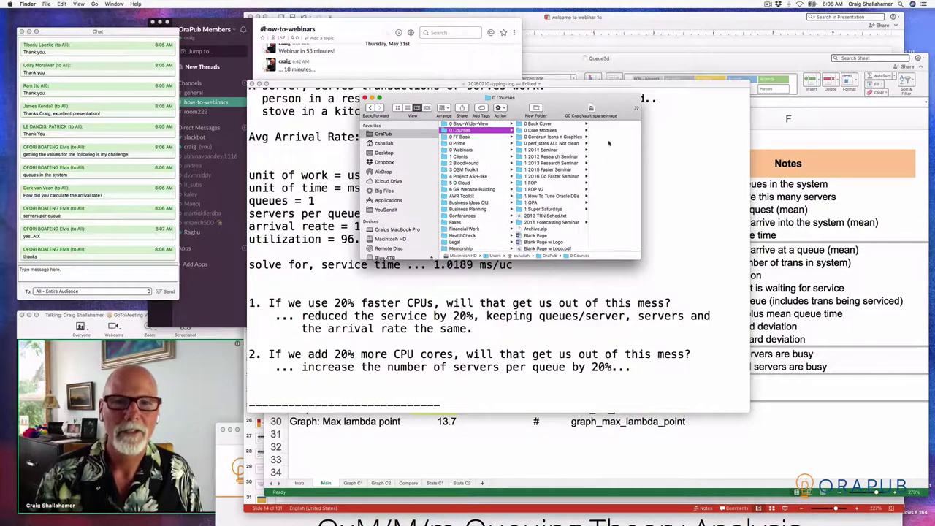
click(540, 131)
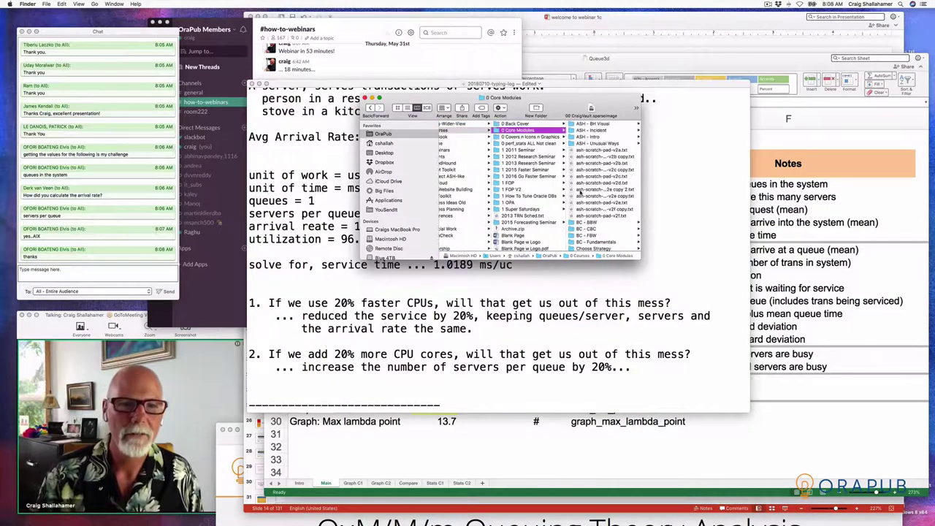
scroll(581, 193, down, 8)
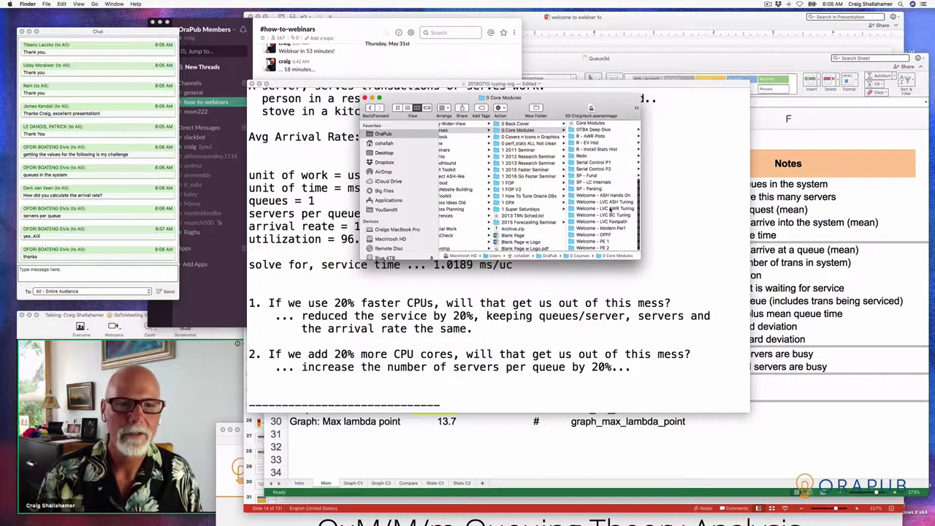
click(606, 209)
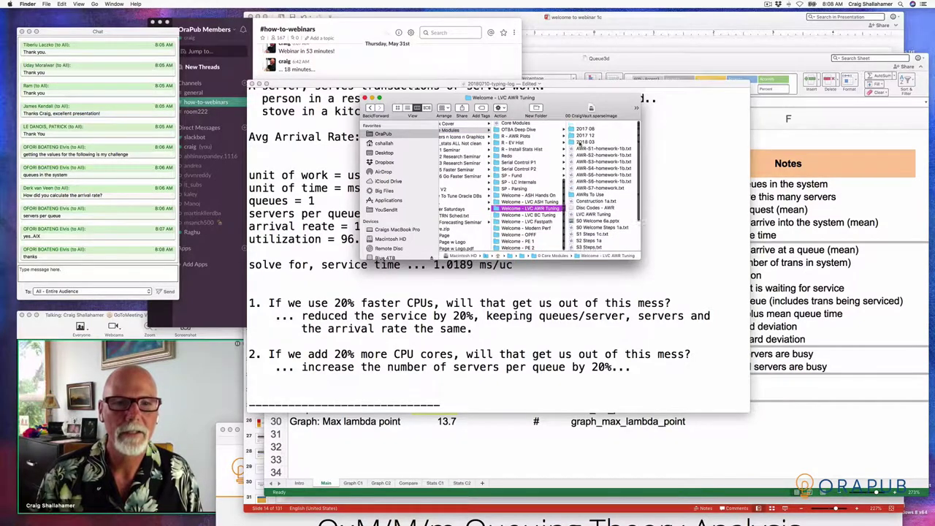
click(577, 190)
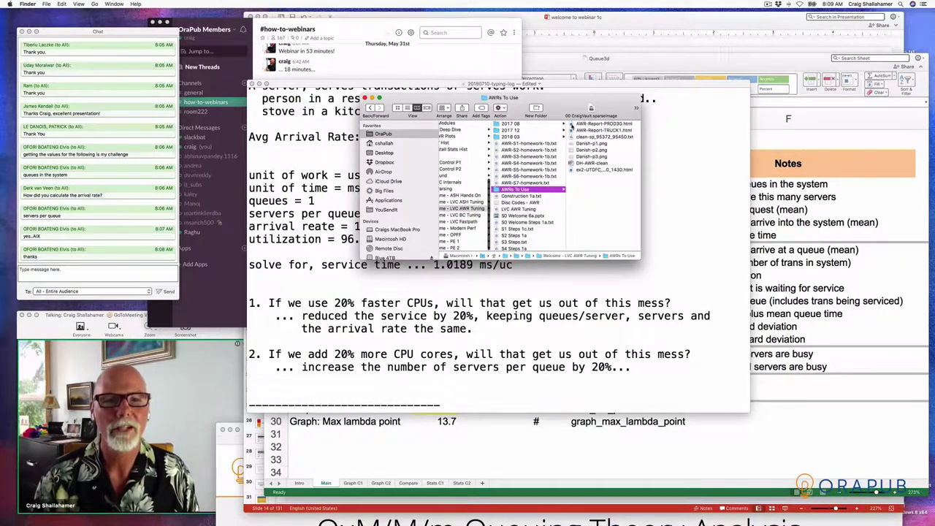
click(572, 125)
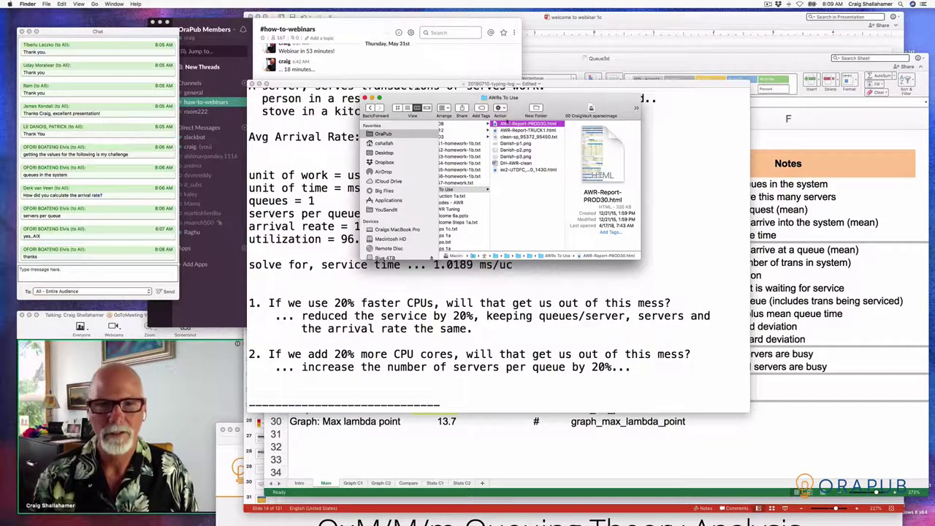
double_click(495, 125)
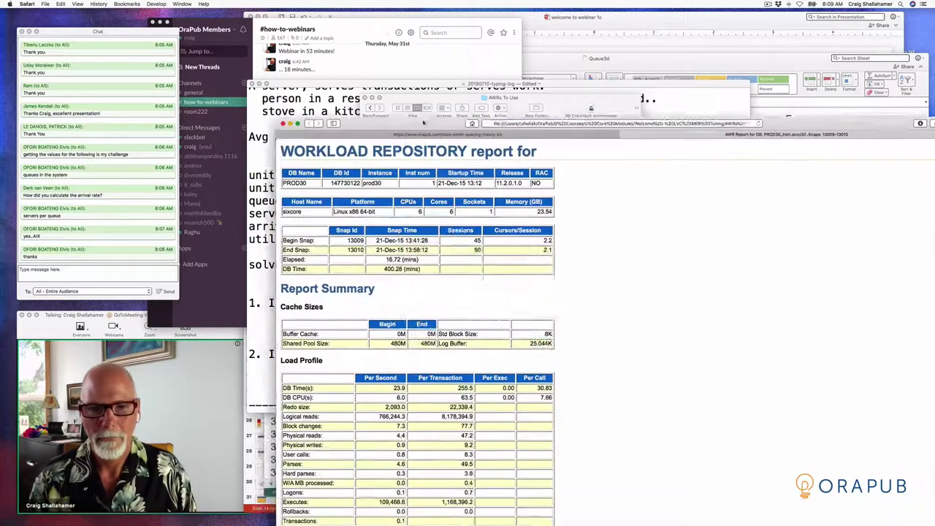
Step: Enlarge the AWR report page, select its Elapsed time of 16.72 (mins), and return to the notes
drag(423, 122, 409, 49)
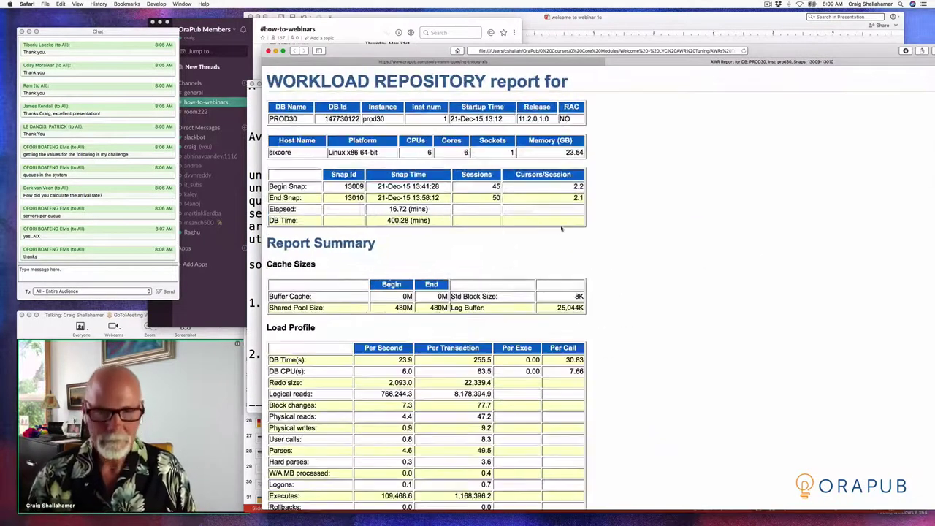
key(super+equal)
key(super+equal)
key(super+equal)
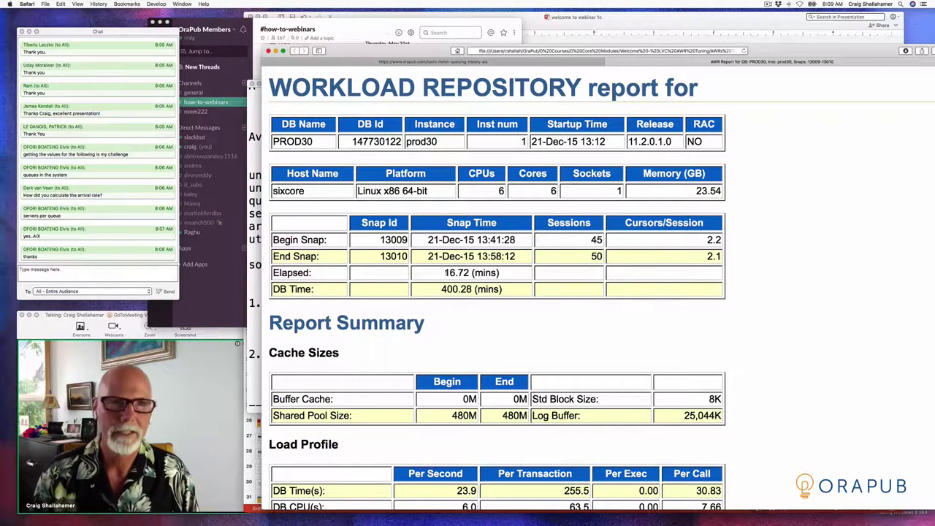
drag(445, 273, 501, 272)
key(super+c)
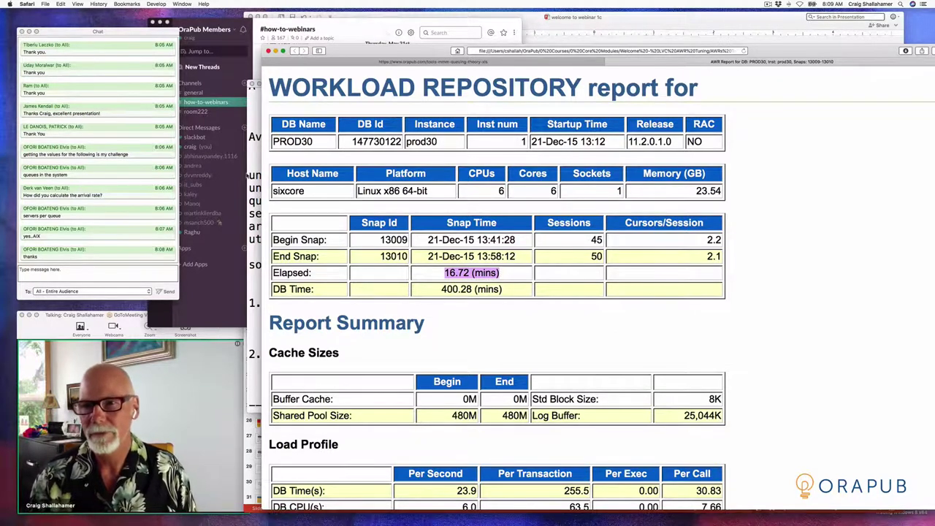
click(247, 175)
scroll(284, 357, down, 10)
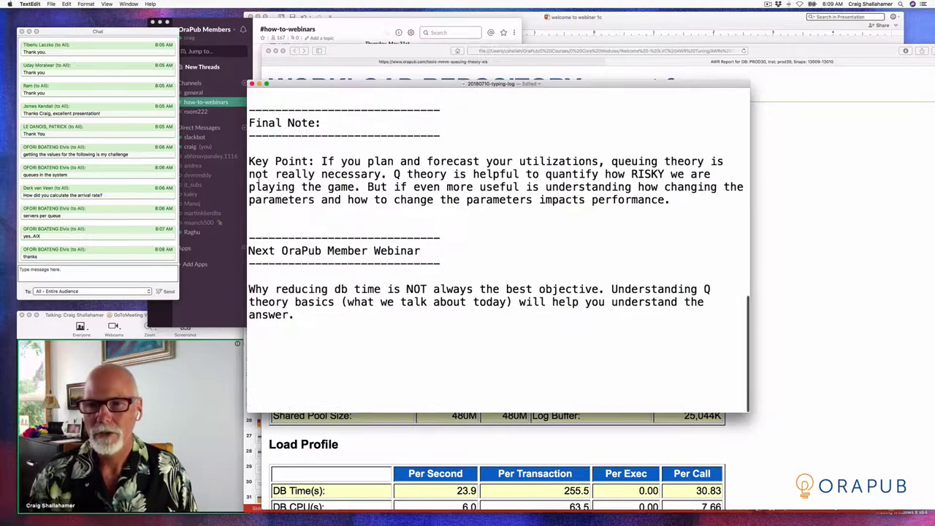
Step: Add a new line 'snapshot interval: 16.72 (mins)' below the next-webinar note
click(284, 357)
key(Return)
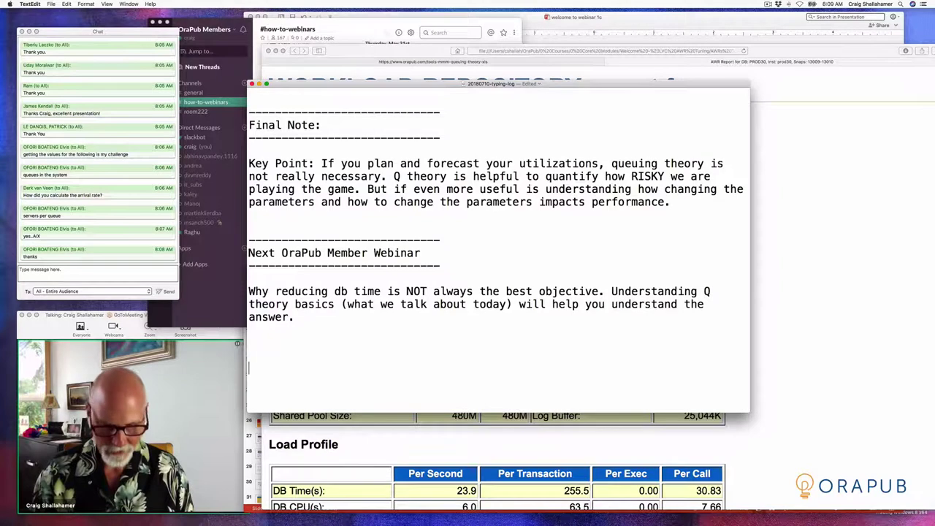
text(san)
key(BackSpace)
key(BackSpace)
text(napshot )
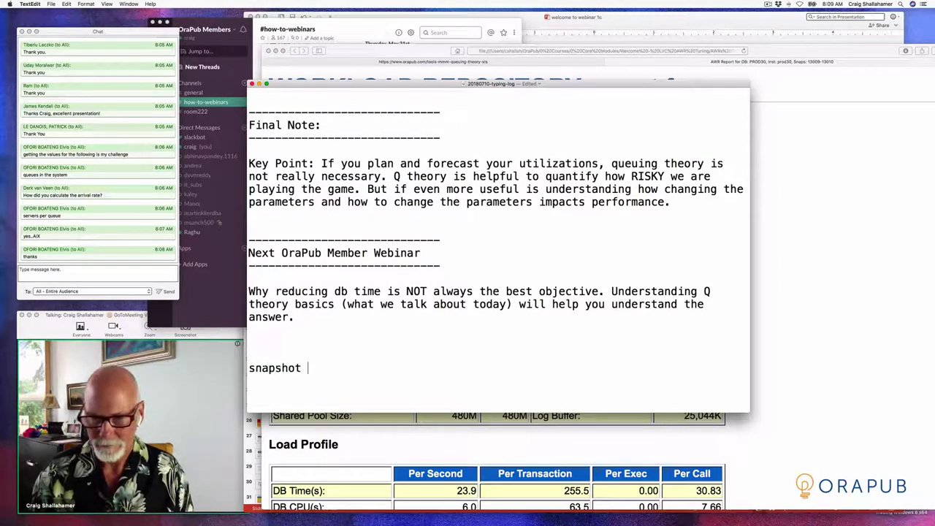
text(interval:)
key(super+v)
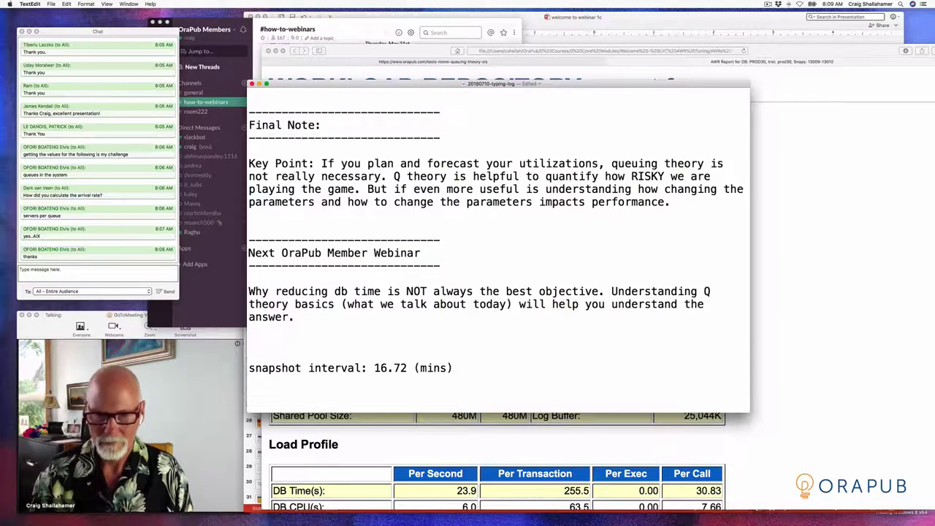
Step: In the AWR report's load profile, select the User calls per-second value 0.8
click(786, 344)
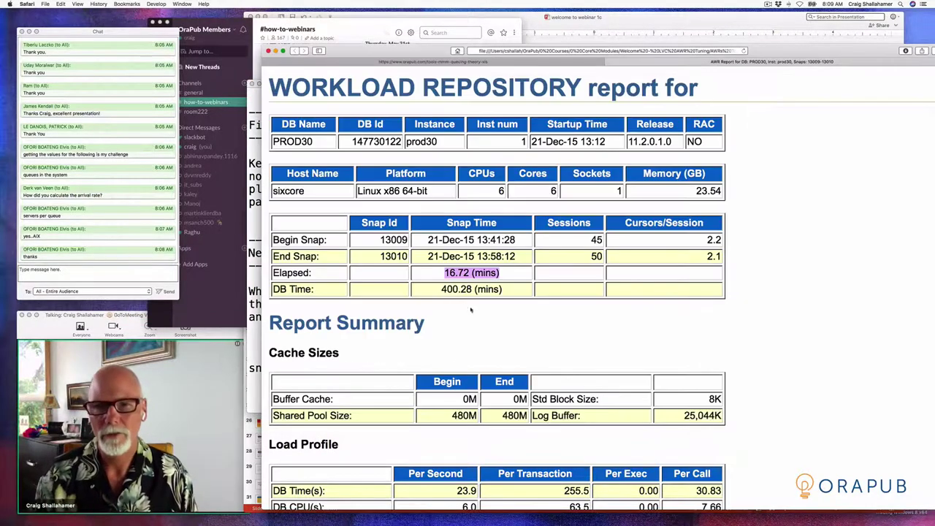
scroll(466, 307, down, 10)
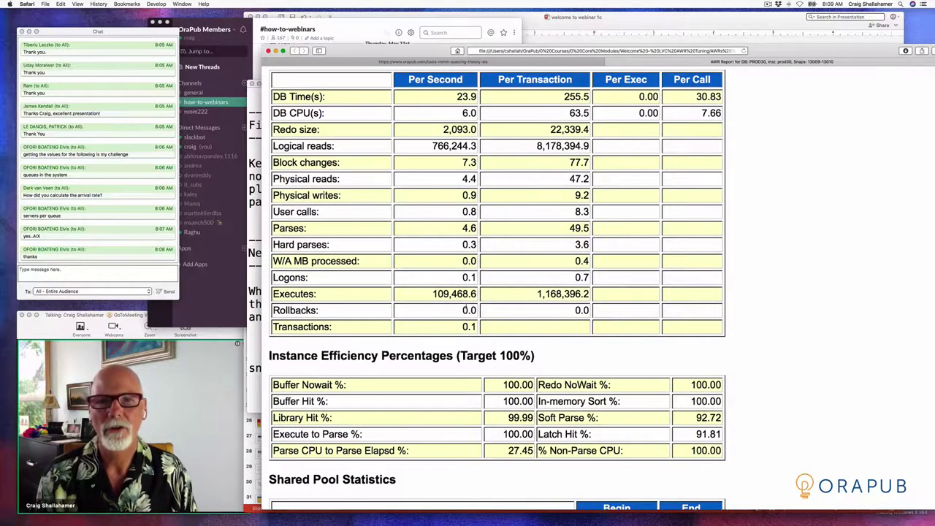
scroll(467, 309, up, 1)
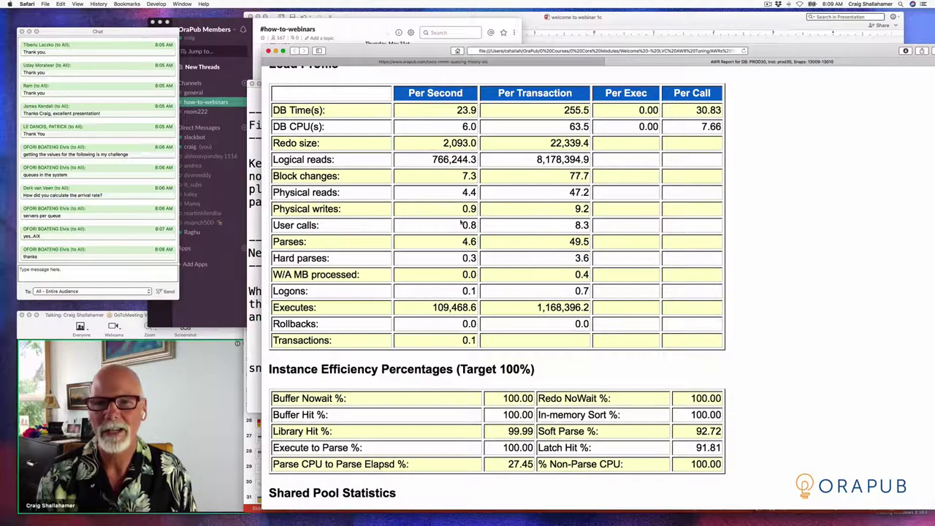
drag(478, 227, 462, 226)
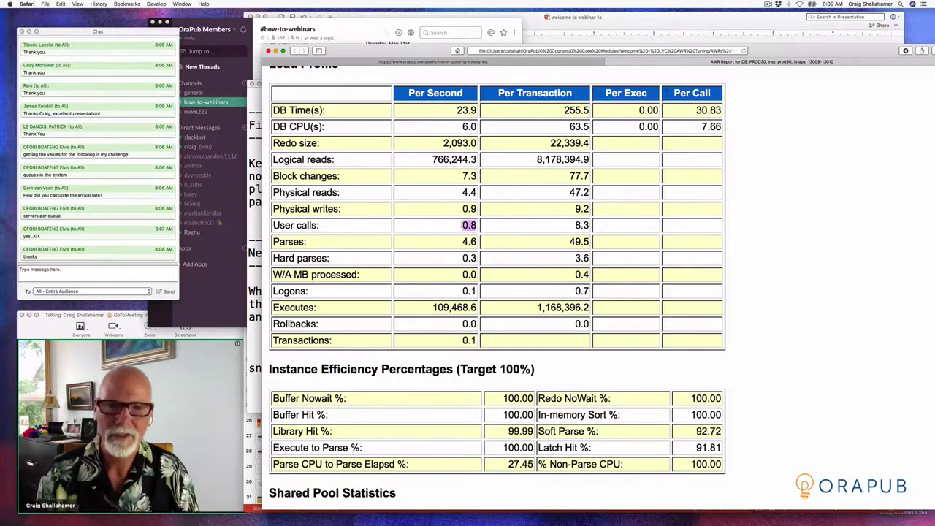
scroll(462, 227, up, 3)
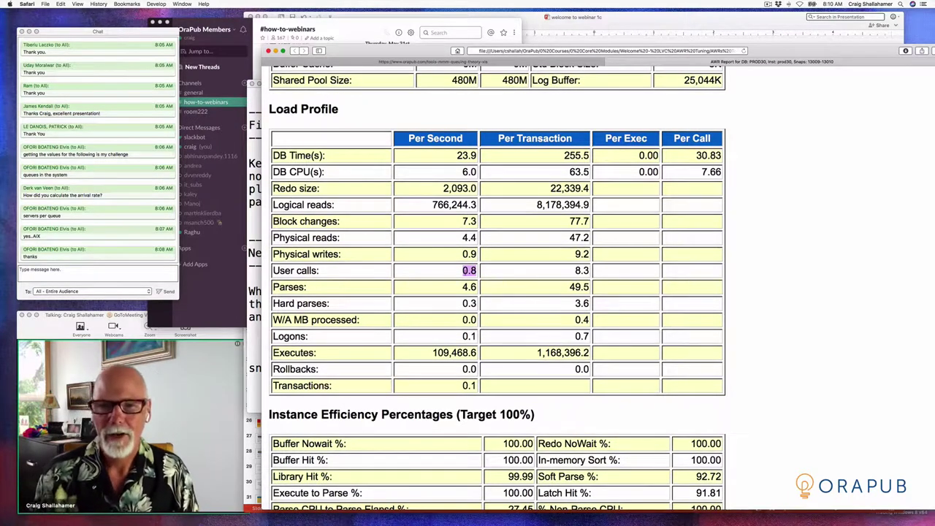
scroll(342, 232, down, 15)
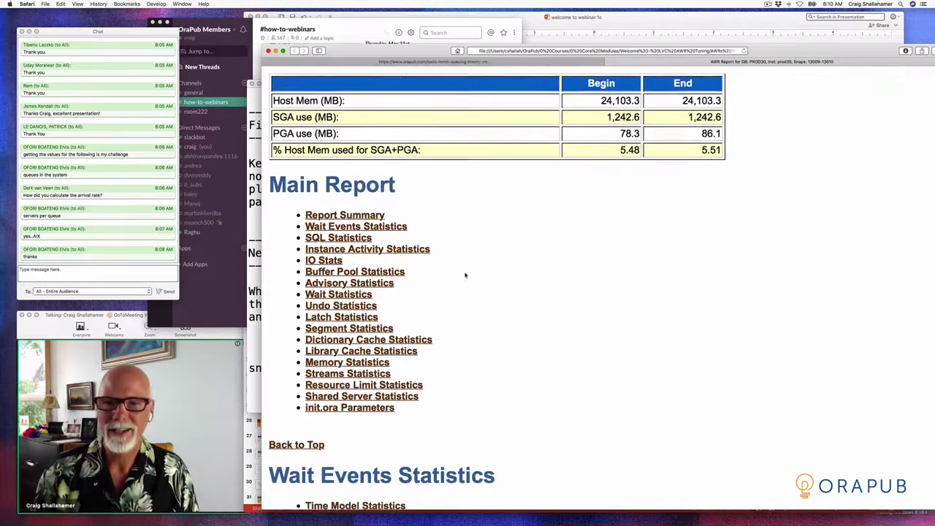
Step: Jump to Instance Activity Statistics and select the user calls total of 779
click(354, 235)
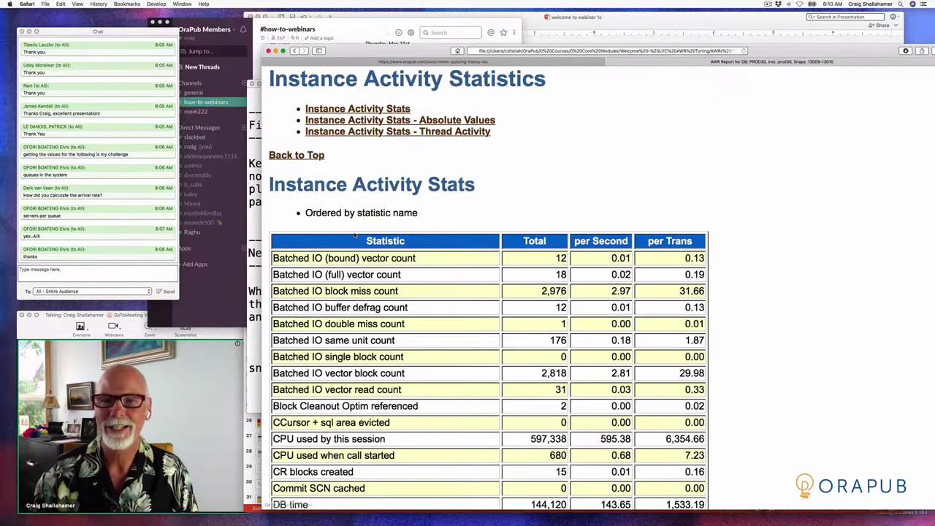
drag(270, 184, 476, 186)
scroll(506, 207, down, 15)
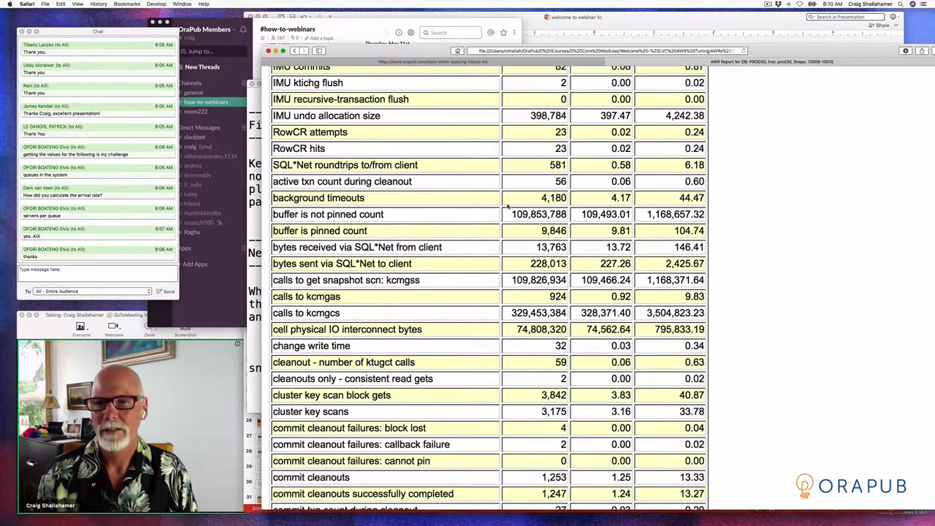
scroll(507, 207, down, 20)
scroll(506, 206, down, 20)
scroll(507, 206, up, 10)
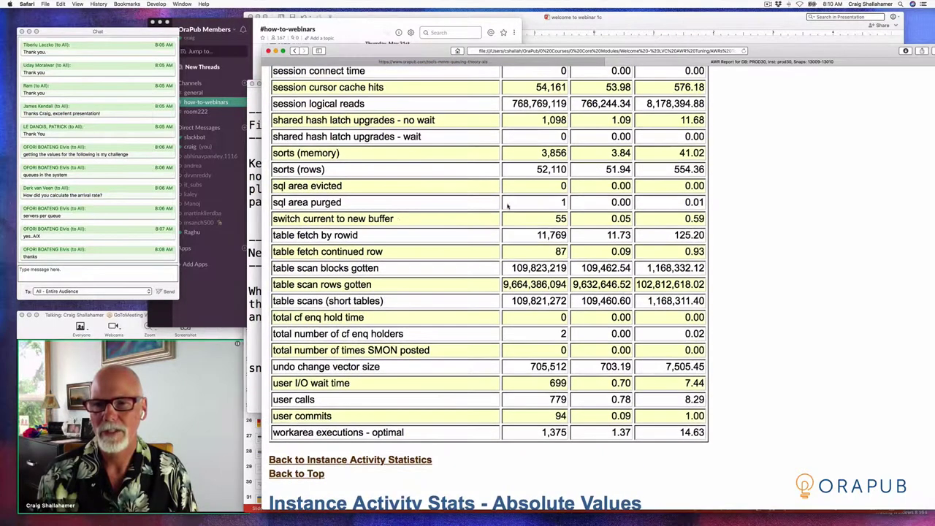
drag(272, 399, 562, 399)
double_click(558, 400)
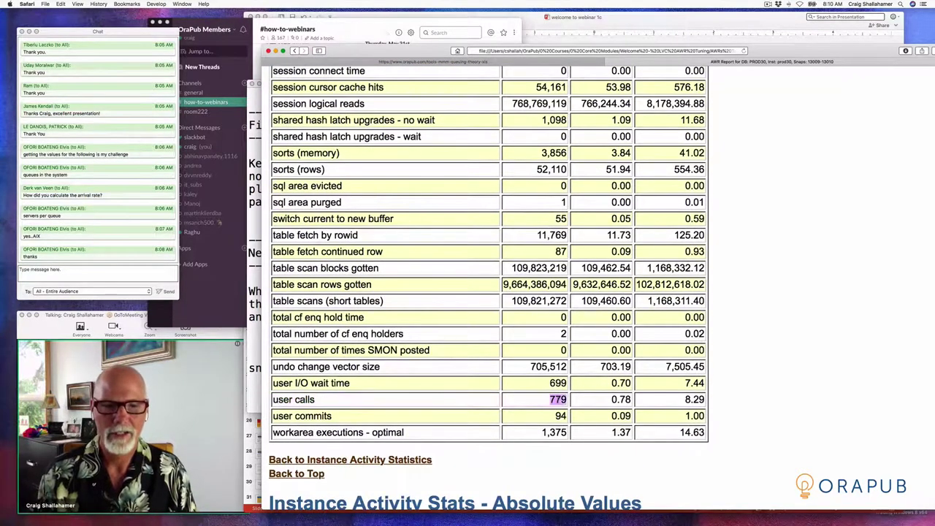
click(251, 367)
Step: Add the line 'user calls: 779' to the notes, followed by blank lines
text(use)
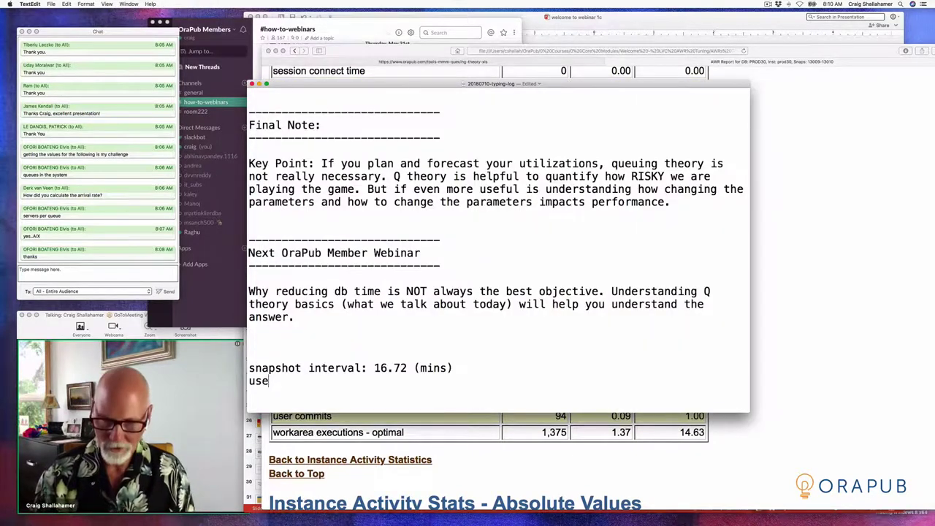
text(r calls: 779 user)
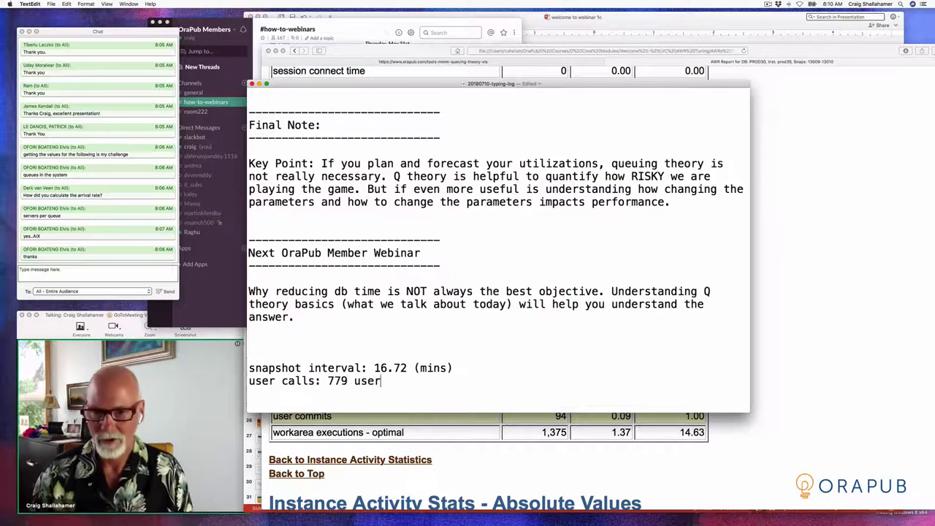
text( c)
key(BackSpace)
key(BackSpace)
key(BackSpace)
key(BackSpace)
key(BackSpace)
key(BackSpace)
key(BackSpace)
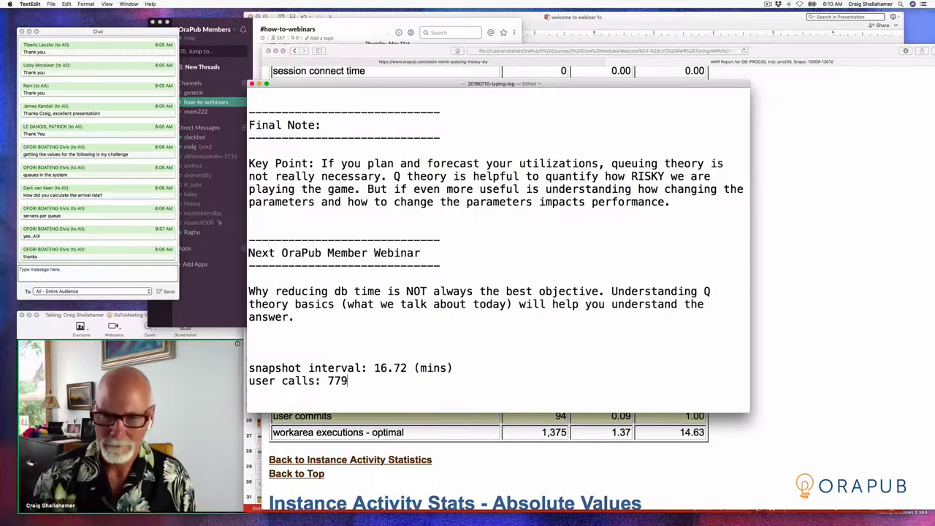
key(Return)
key(Return)
key(Return)
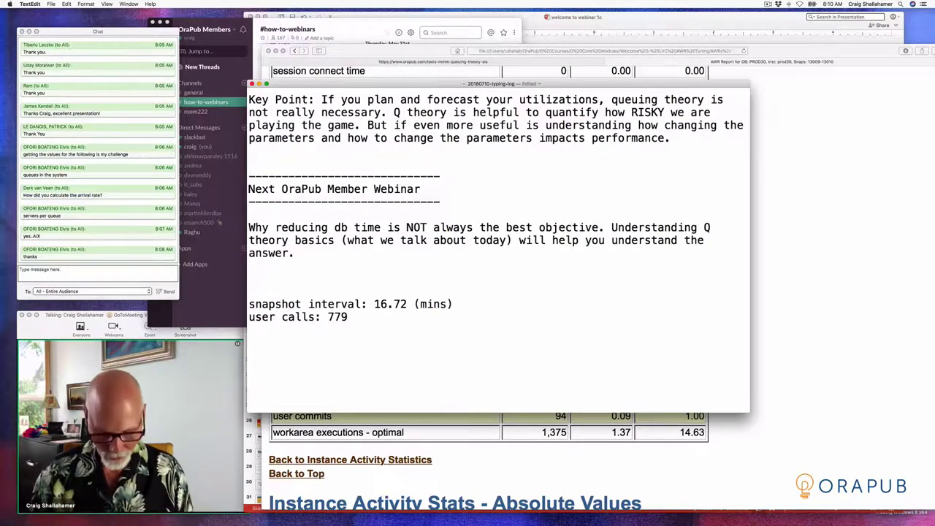
key(Return)
Step: Add the line 'arrival rate (user calls / sec) = 779/(16.72*60) ='
text(arrival)
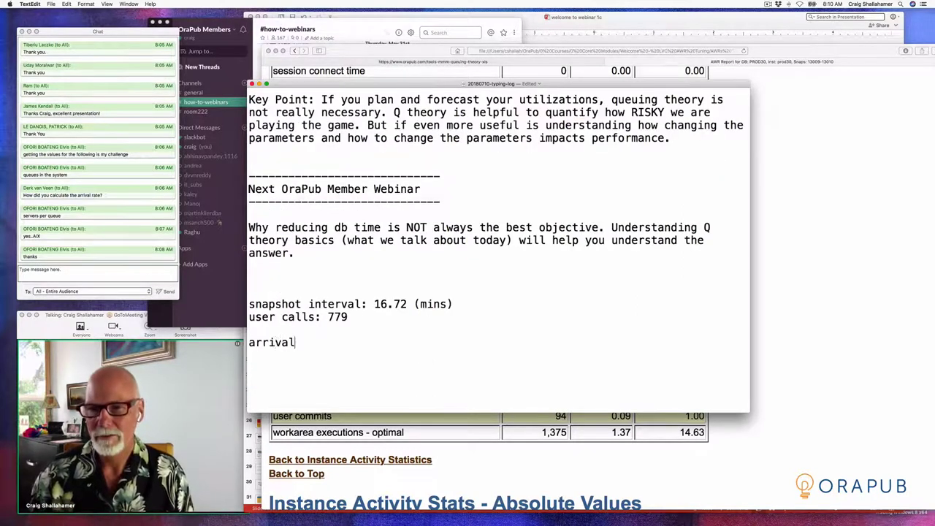
text( rate ()
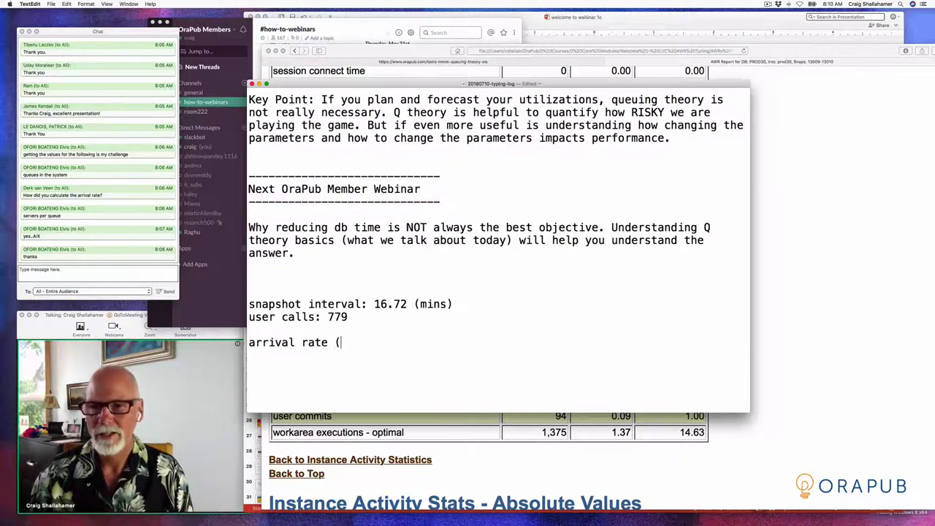
text(user calls / sec) = 779/)
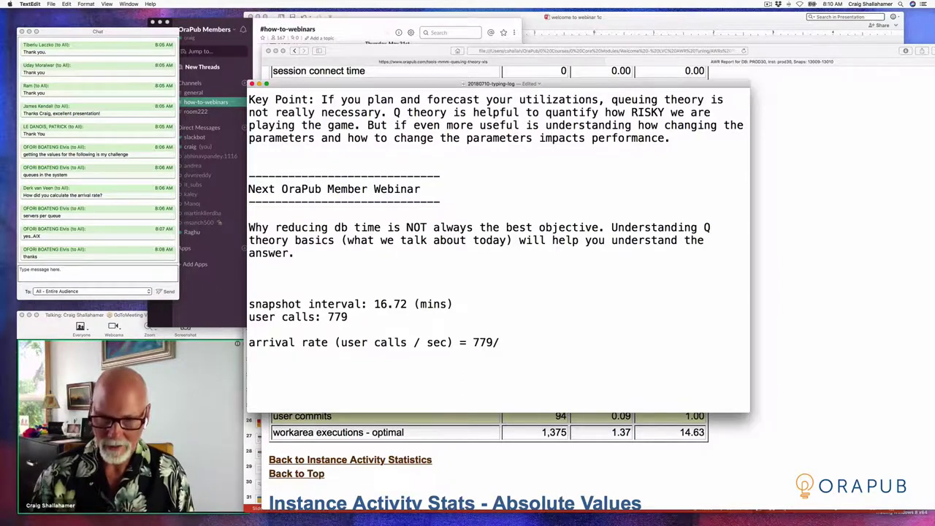
text((1)
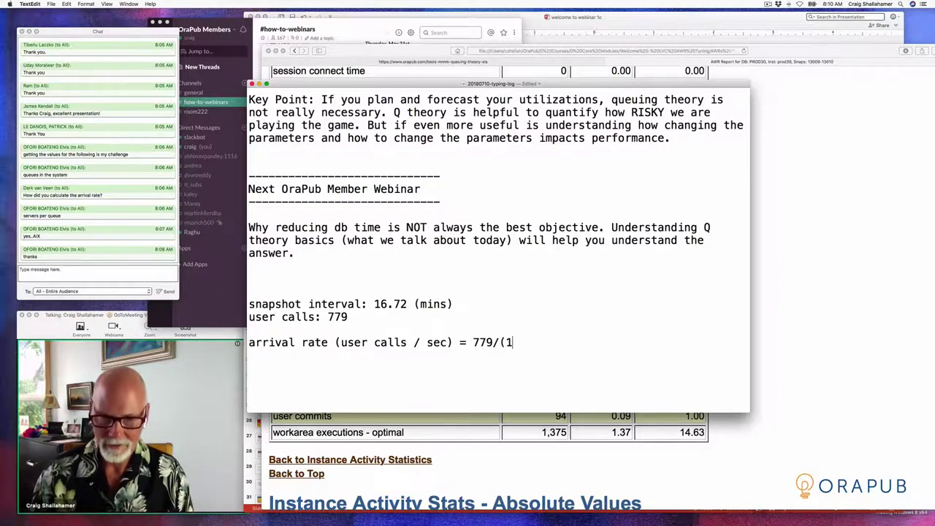
text(6.72)
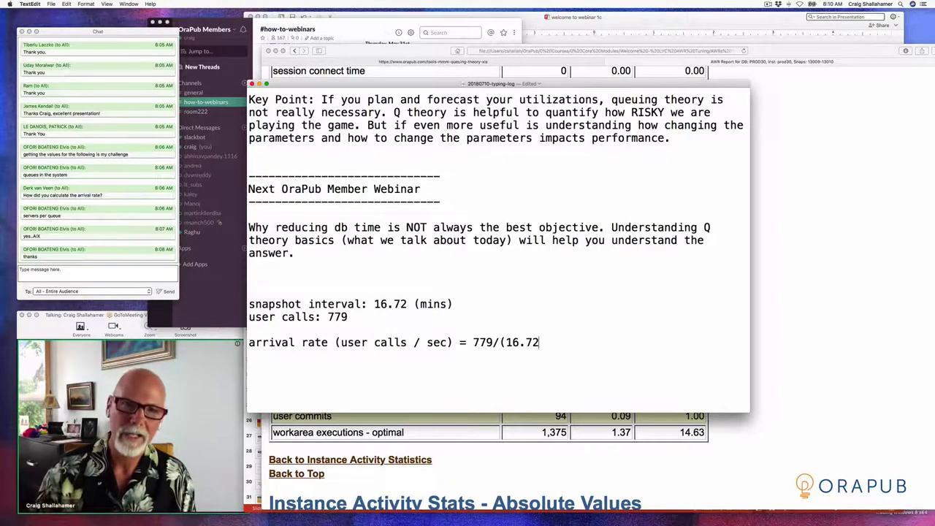
text(*60)
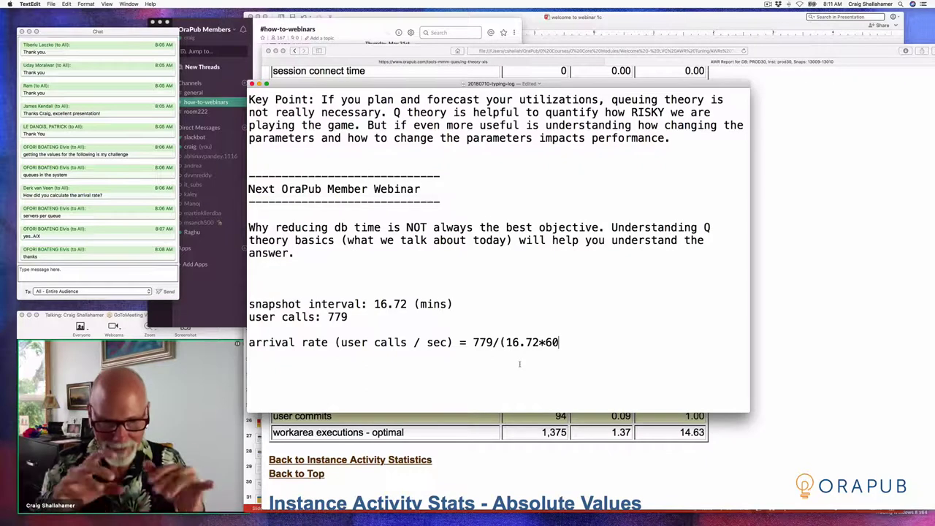
text()()
key(BackSpace)
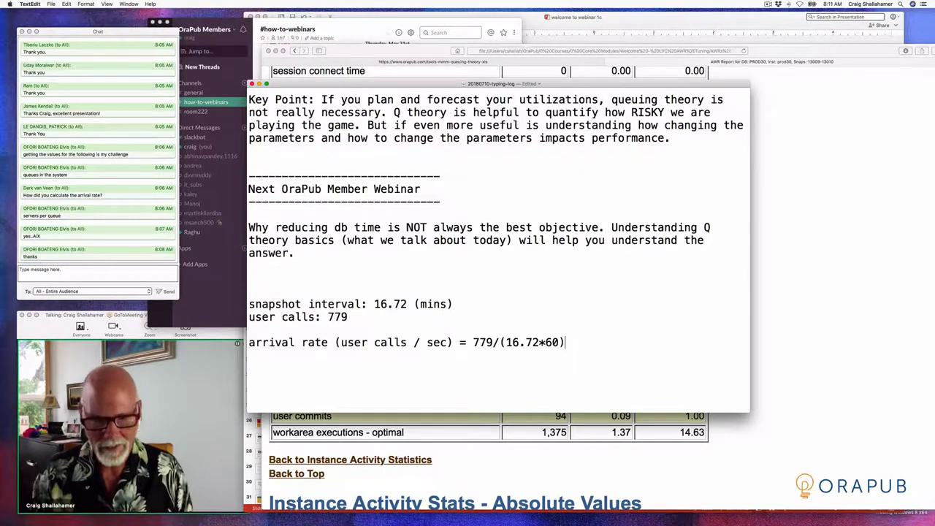
text(=)
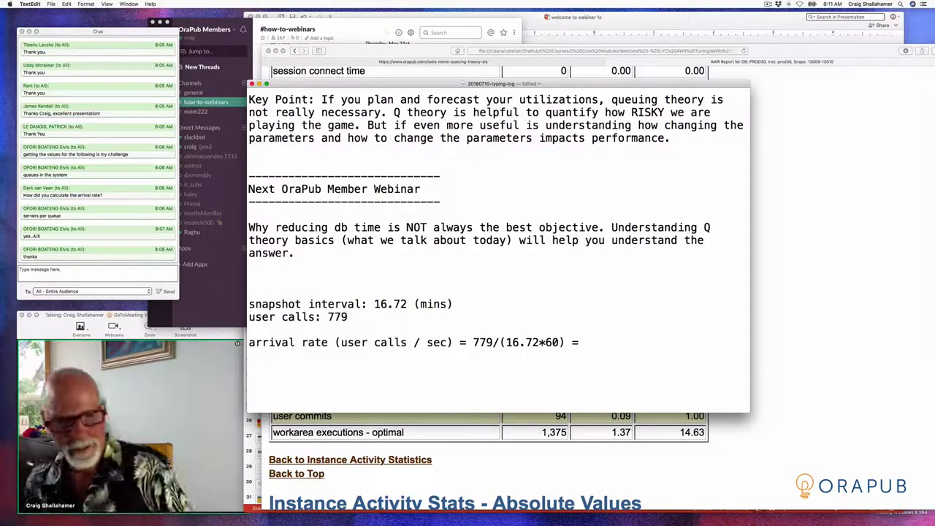
Step: Paste the expression 779/(16.72*60) into Spotlight to calculate it
drag(473, 341, 565, 342)
key(super+c)
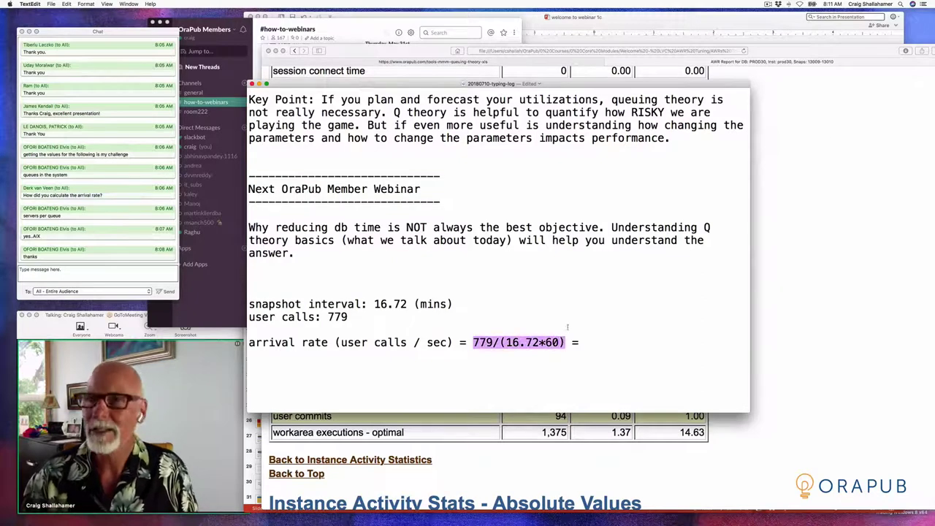
click(897, 4)
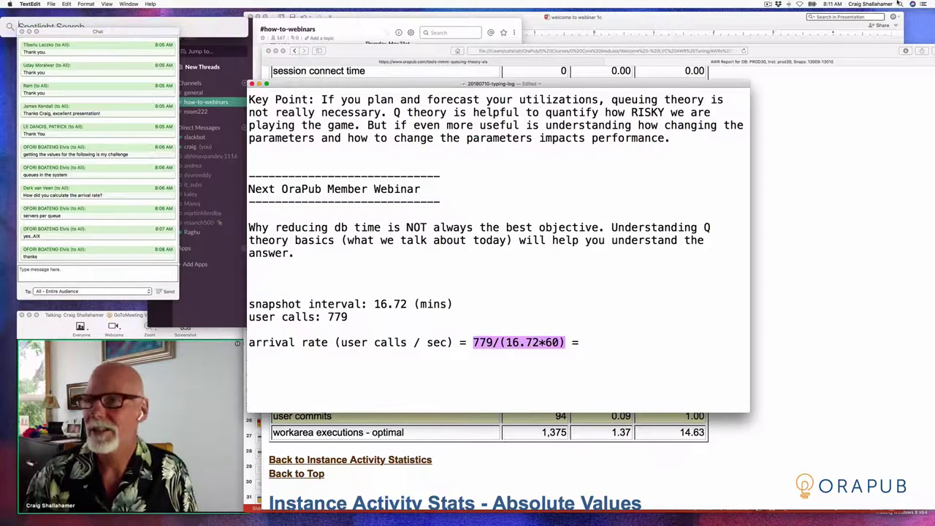
key(super+v)
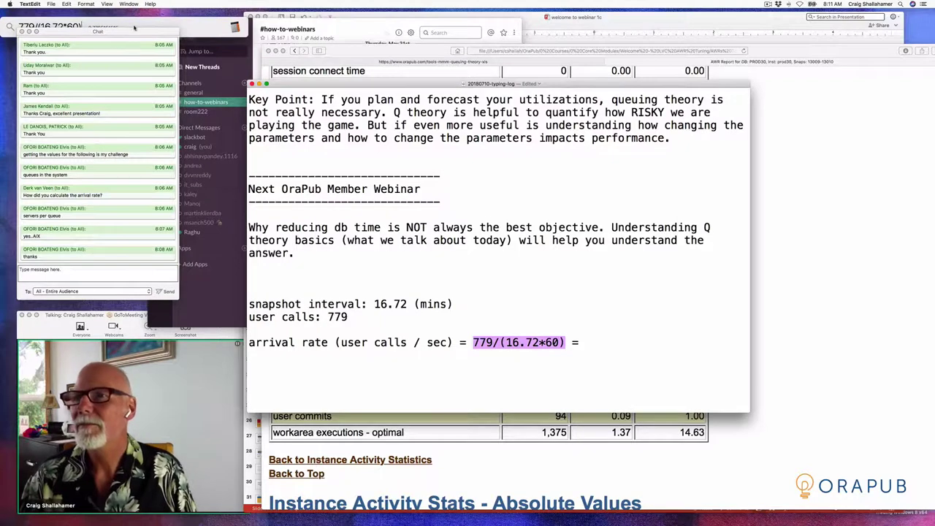
Step: Move the chat window aside and bring up Spotlight's result 0.7765151515
drag(134, 30, 118, 186)
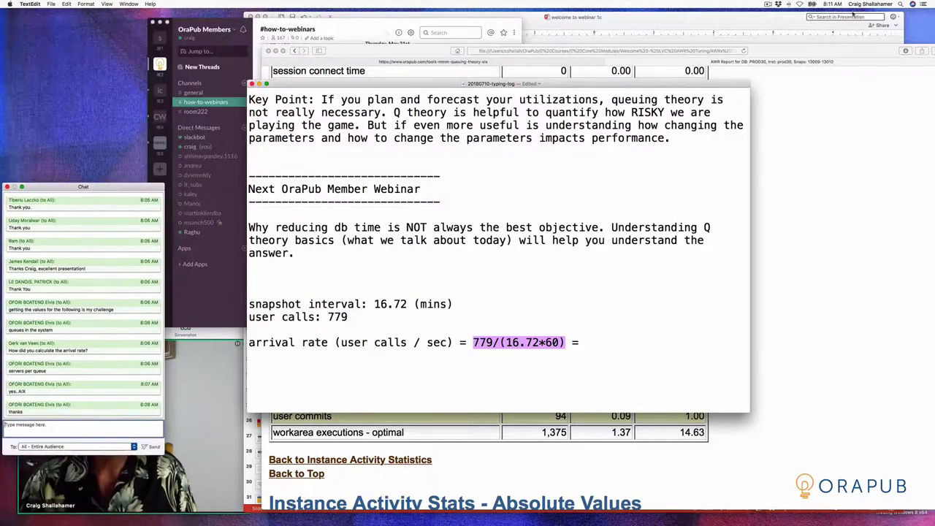
click(902, 4)
click(902, 4)
click(902, 4)
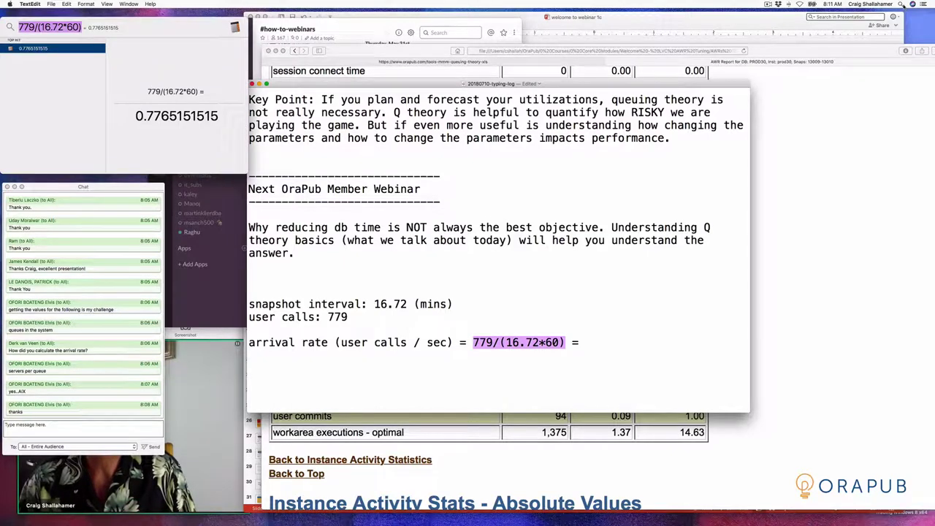
Step: End the arrival-rate line with '0.7765 uc/sec', then reposition the chat and notes windows
click(588, 341)
text(0.)
text(7765)
text( user)
key(BackSpace)
key(BackSpace)
key(BackSpace)
text(c/sec)
key(Return)
key(Return)
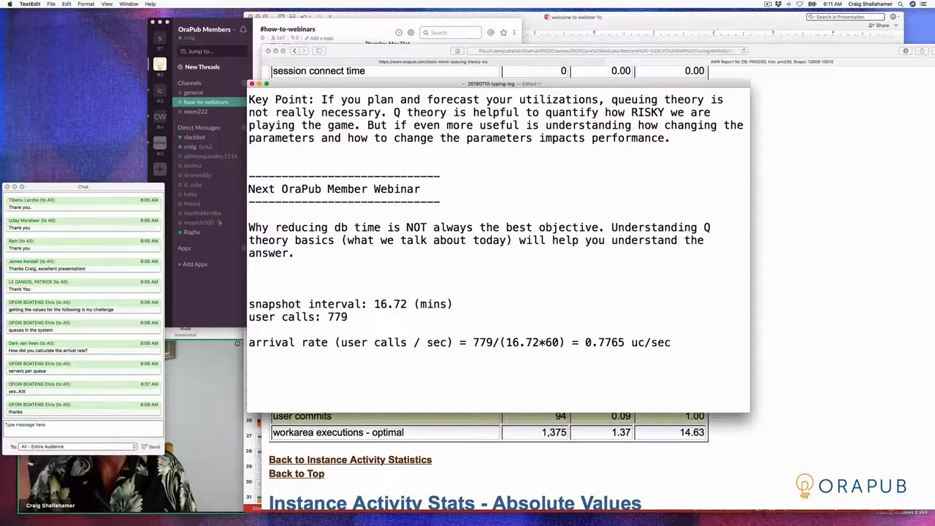
drag(131, 187, 138, 34)
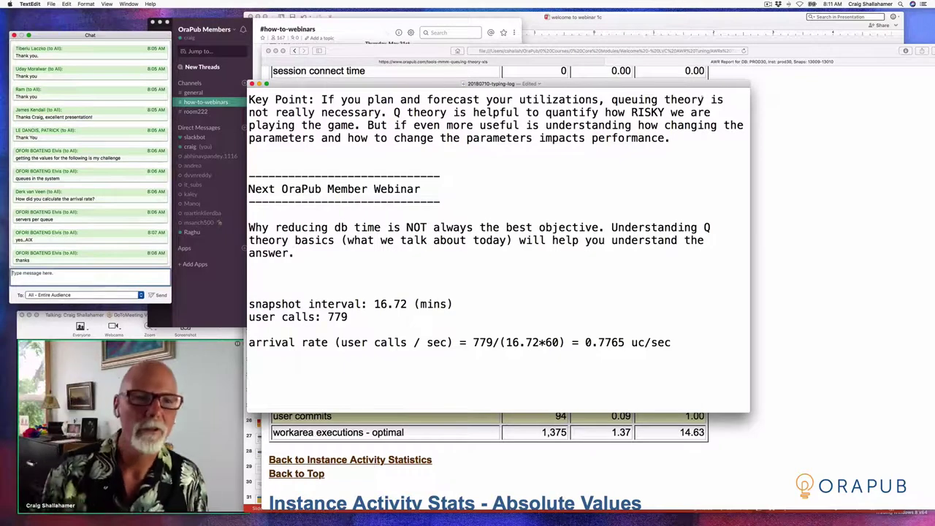
drag(691, 85, 656, 88)
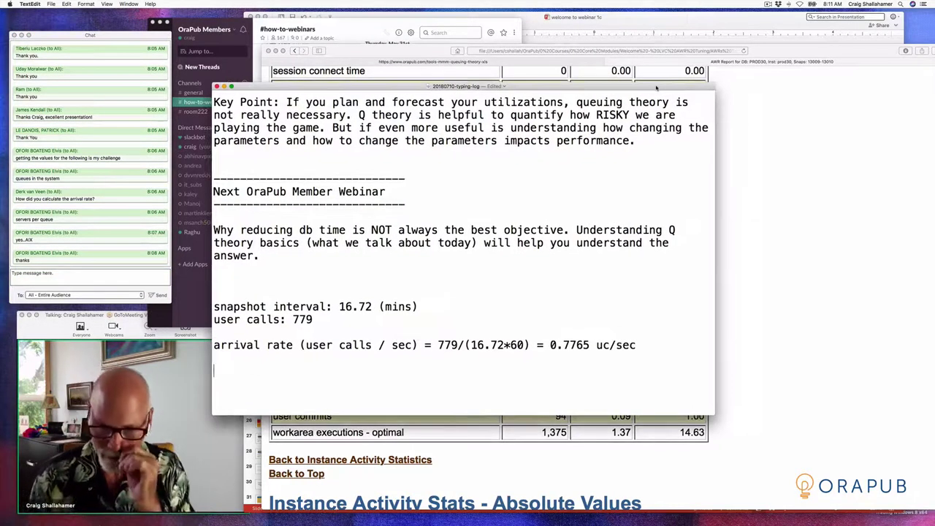
Step: Scroll the AWR report to its top and arrange the notes window above the report
click(747, 250)
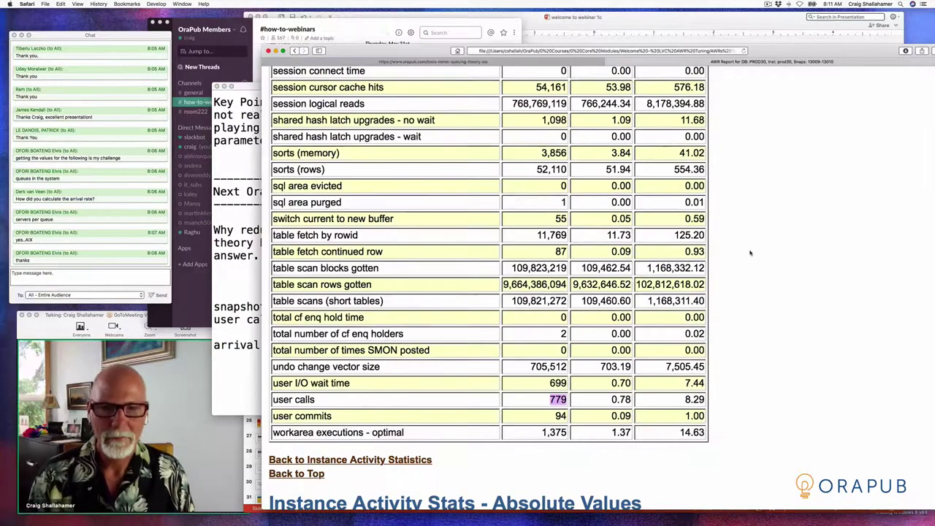
scroll(455, 300, down, 4)
scroll(456, 300, down, 10)
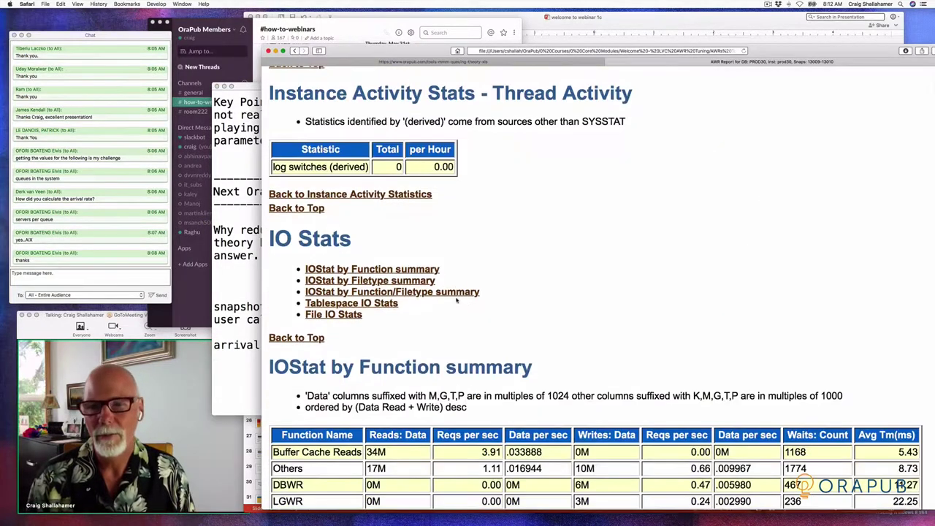
scroll(457, 299, up, 20)
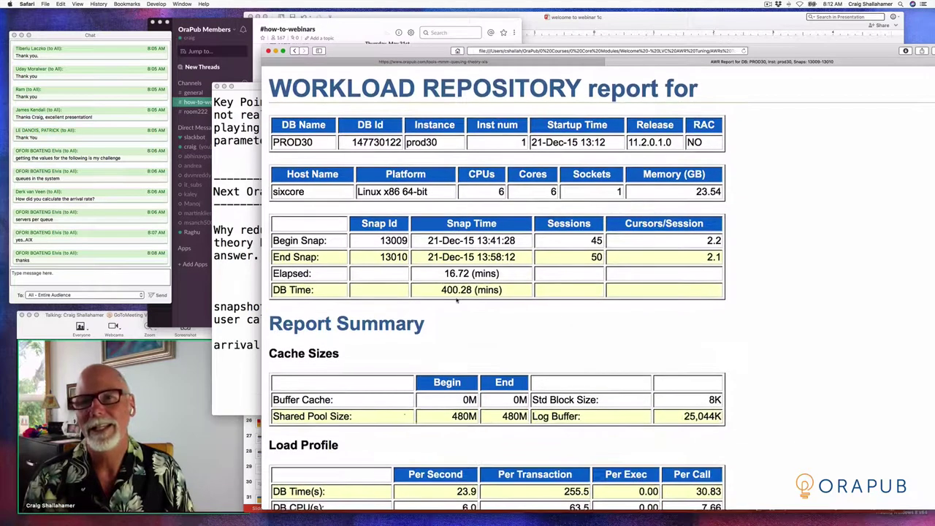
drag(398, 48, 389, 368)
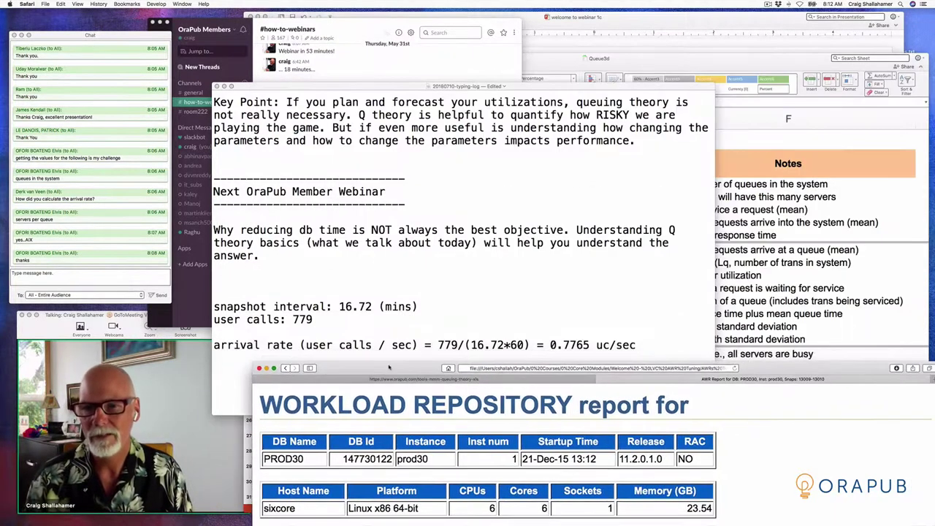
drag(402, 87, 403, 29)
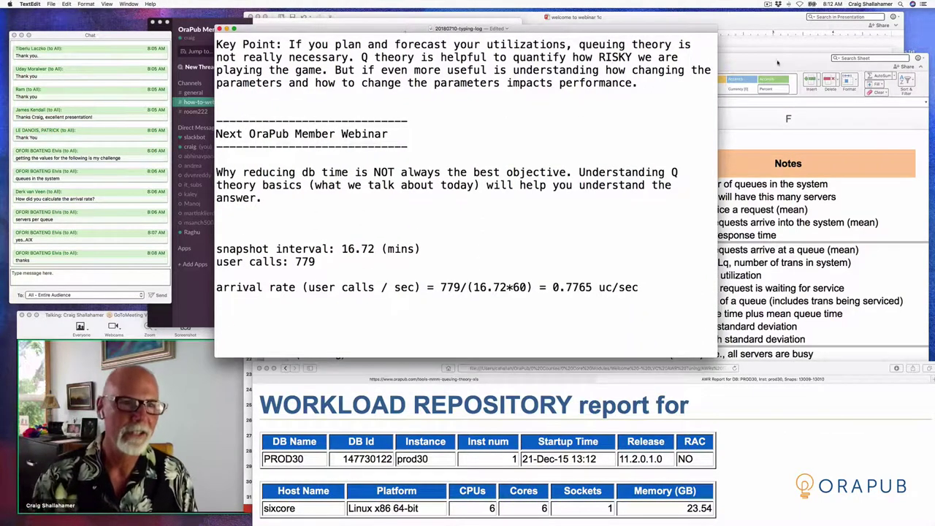
click(778, 68)
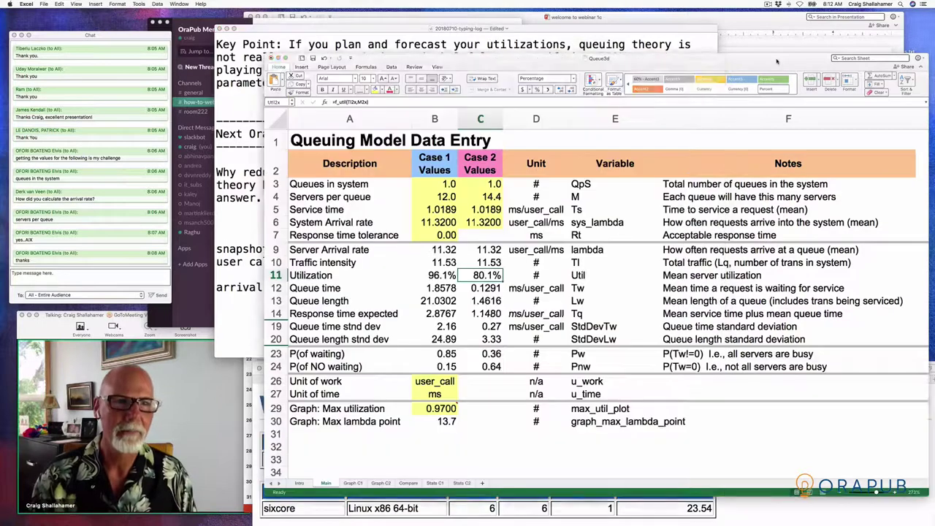
Step: Set Case 1 system arrival rate B6 to .7765 and unit of time B27 to sec
click(441, 211)
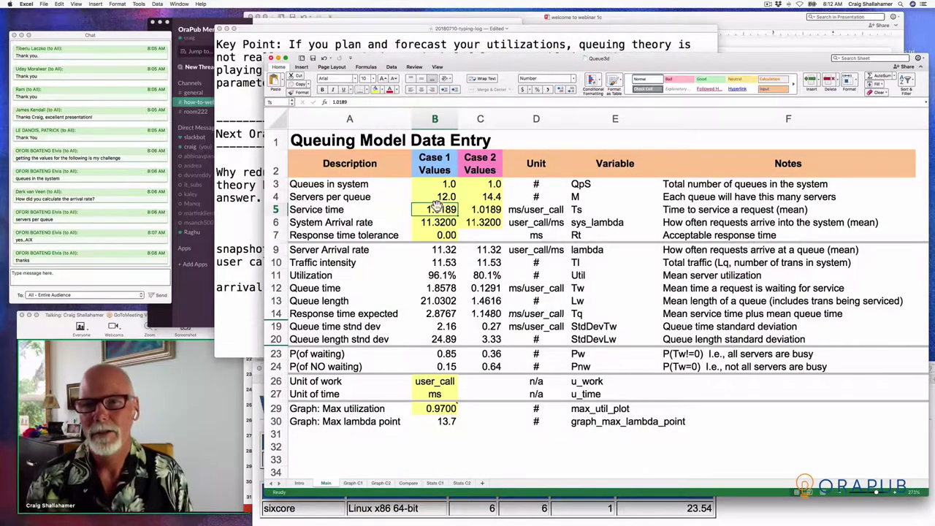
drag(453, 61, 448, 38)
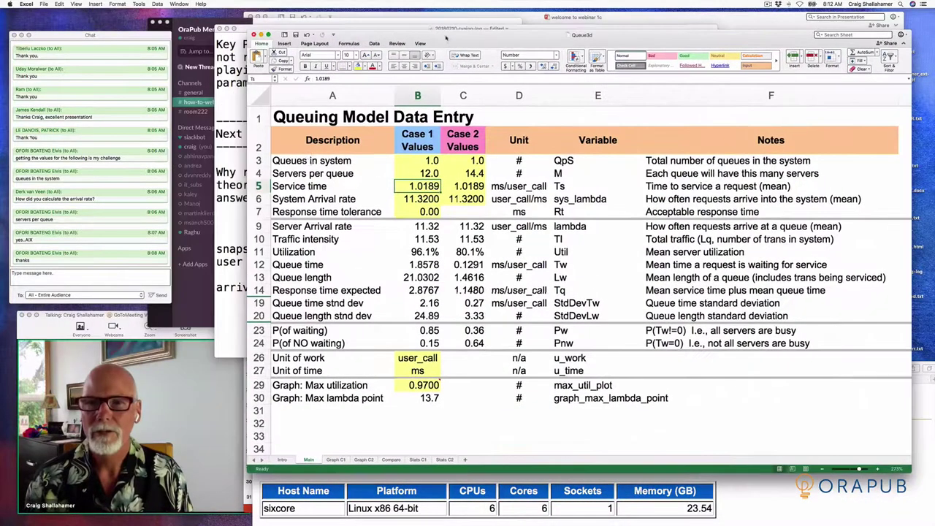
click(413, 205)
text(.7765)
key(Return)
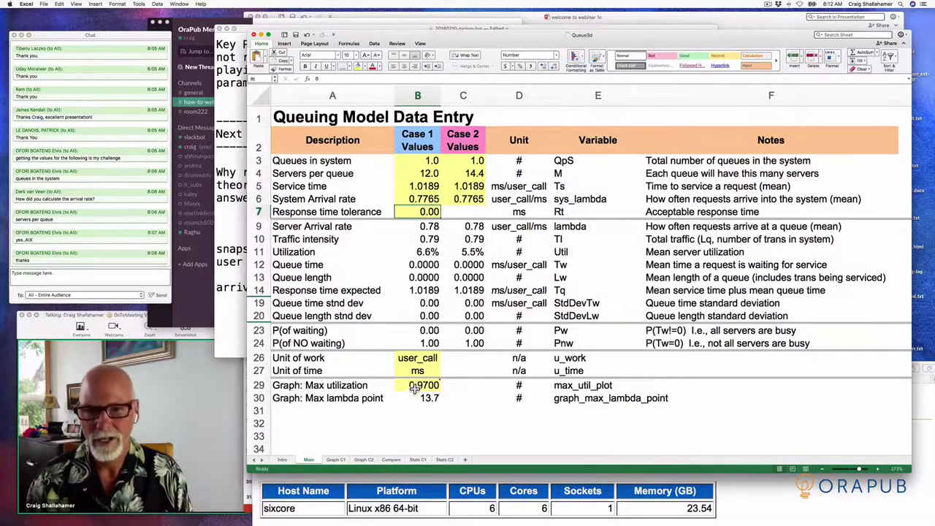
click(415, 373)
text(sec)
key(Return)
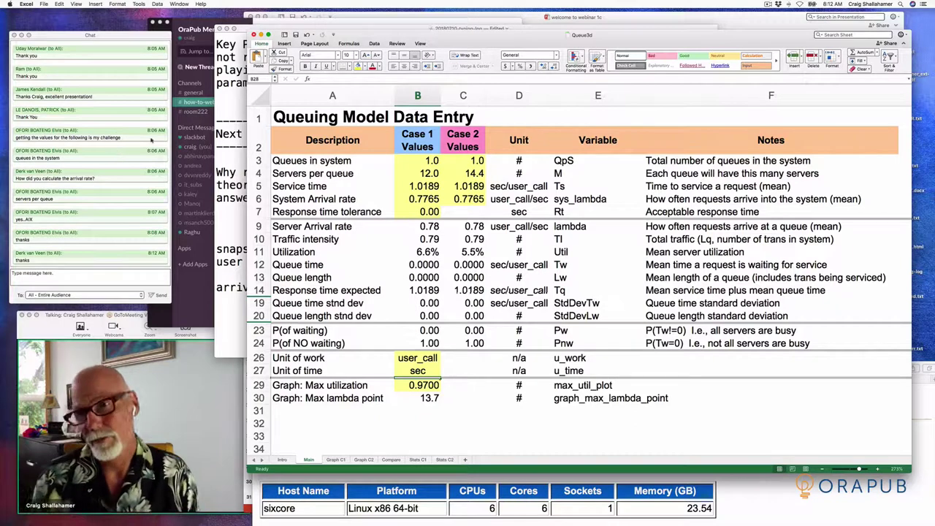
Step: Move and narrow the spreadsheet window, then bring the notes forward and shift them right
drag(621, 38, 604, 65)
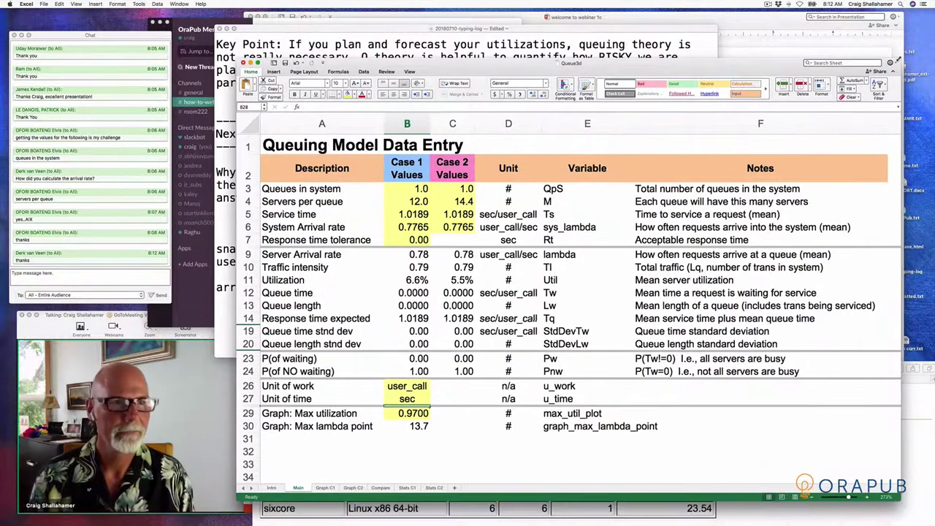
drag(898, 58, 801, 114)
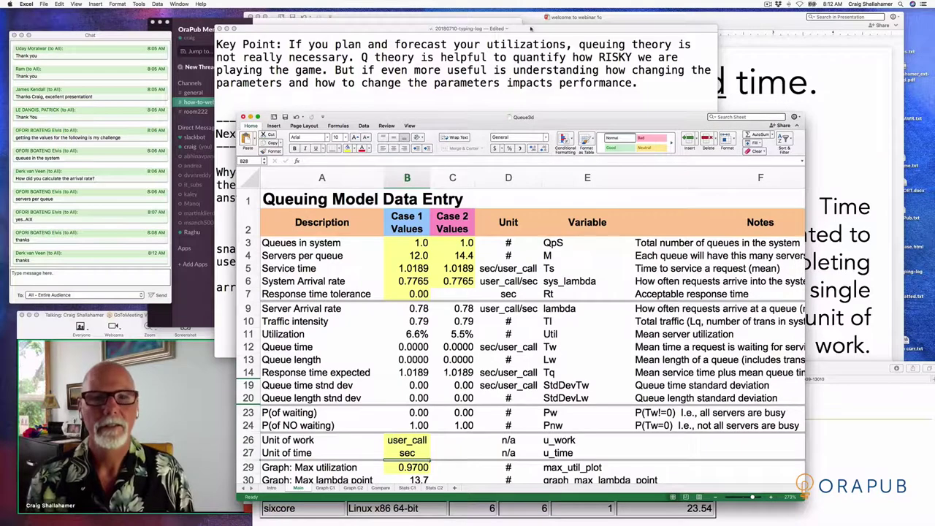
click(493, 44)
drag(522, 32, 594, 30)
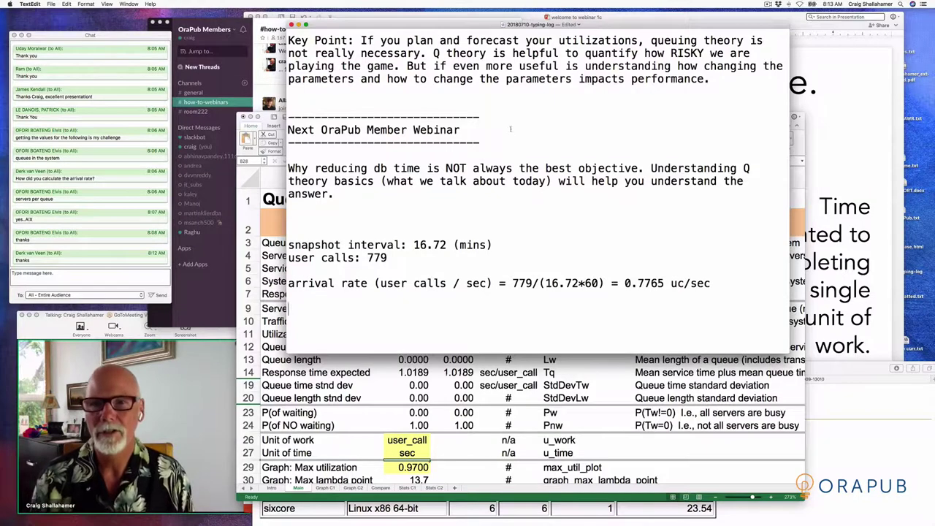
Step: Delete the blank lines below the arrival-rate line and bring the #how-to-webinars channel forward
scroll(511, 130, up, 10)
scroll(414, 125, down, 6)
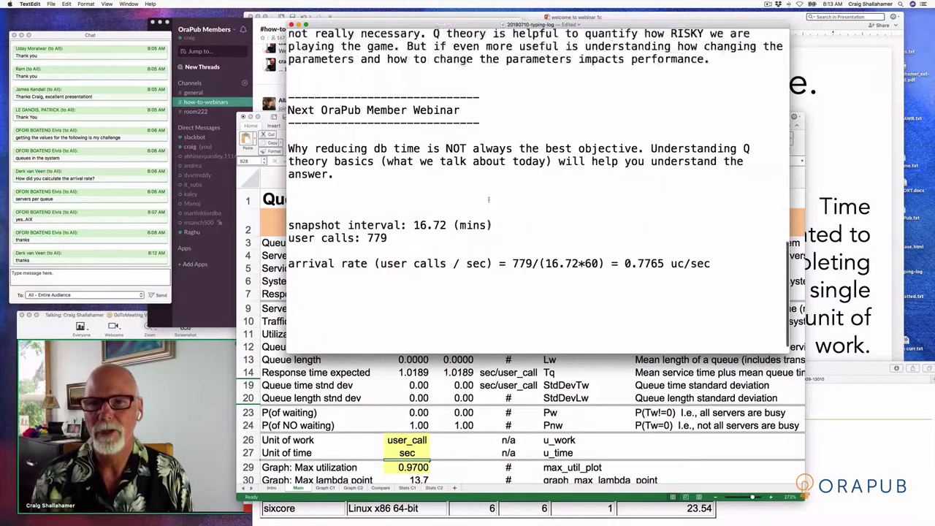
scroll(416, 124, down, 5)
drag(348, 273, 375, 331)
key(BackSpace)
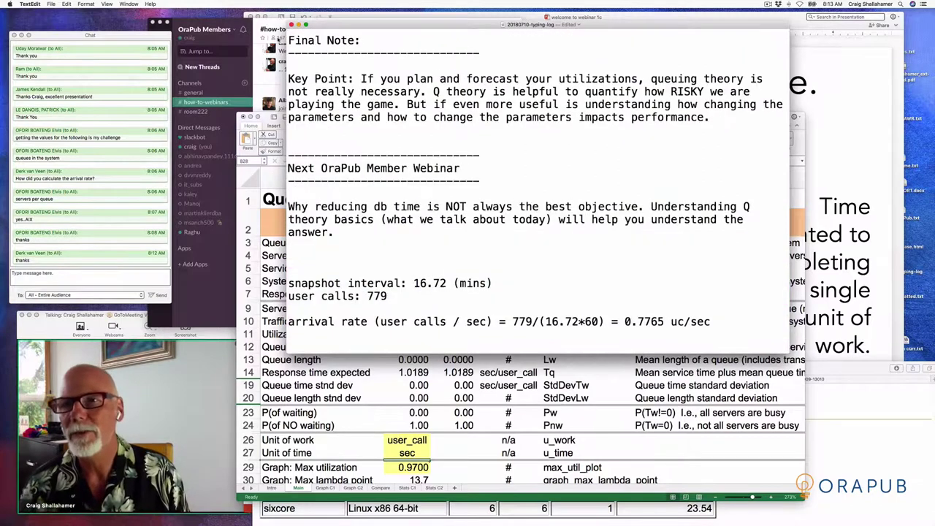
click(278, 29)
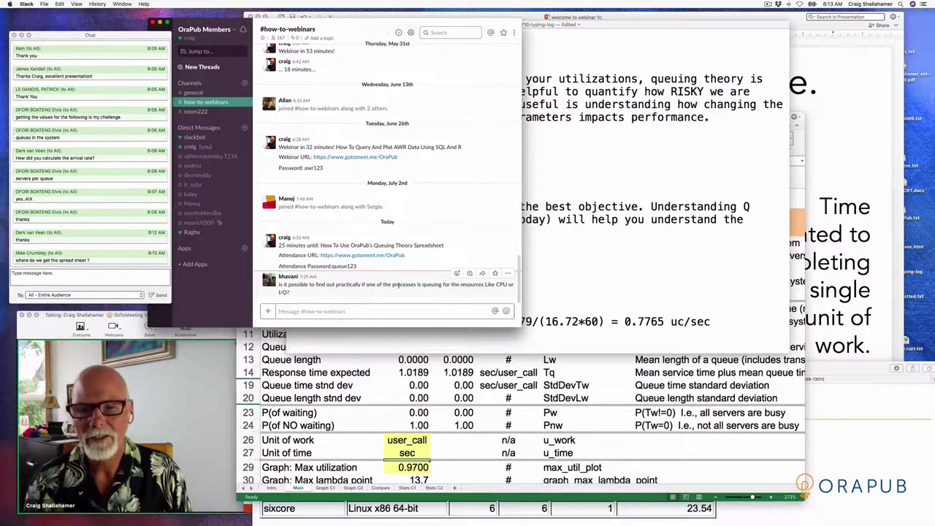
Step: Highlight 'processes is' in the Slack question, then raise Safari's Workload Repository report via Mission Control
drag(392, 285, 421, 286)
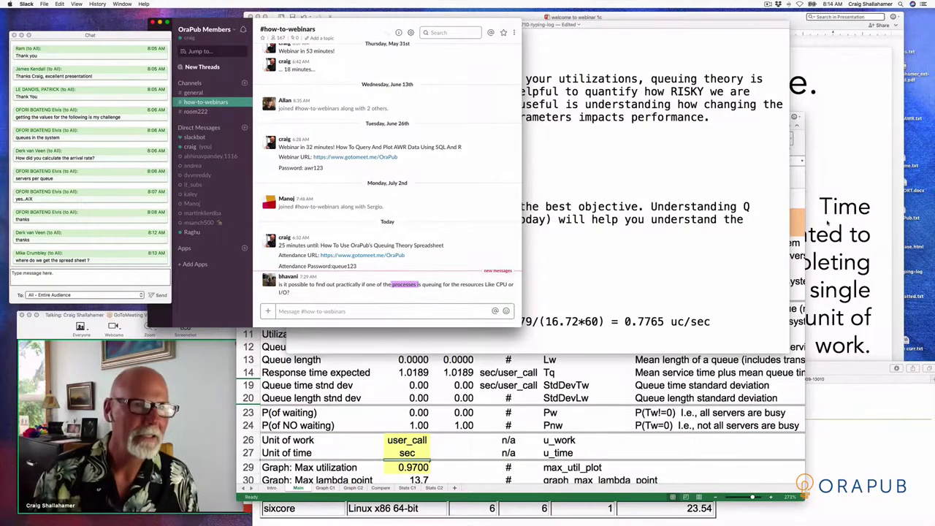
key(ctrl+Up)
click(572, 152)
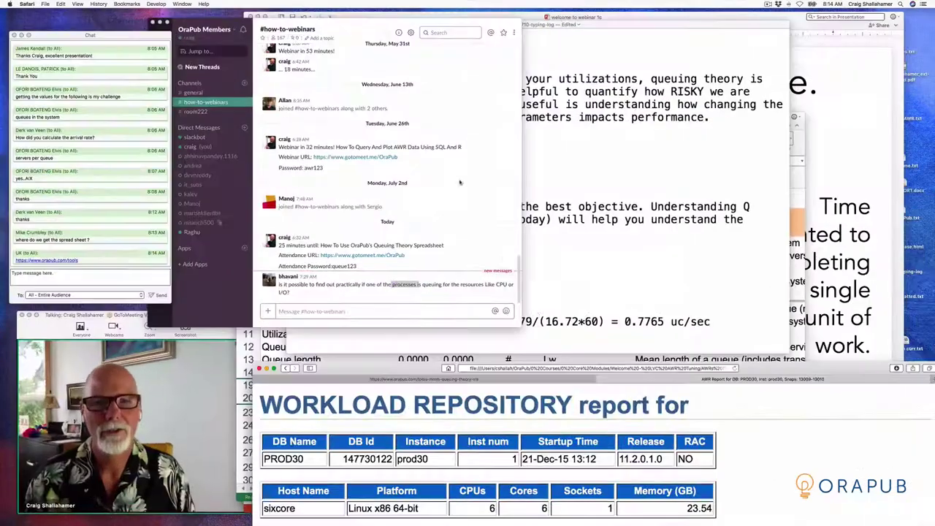
Step: Open OraPub's Tools page from orapub.com in Safari and copy its address
drag(398, 369, 388, 24)
click(437, 25)
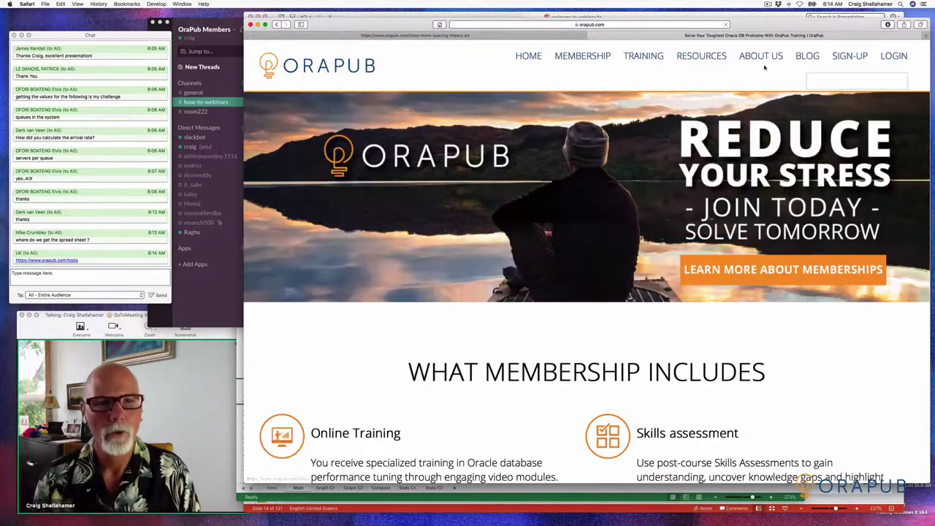
mouse_move(703, 58)
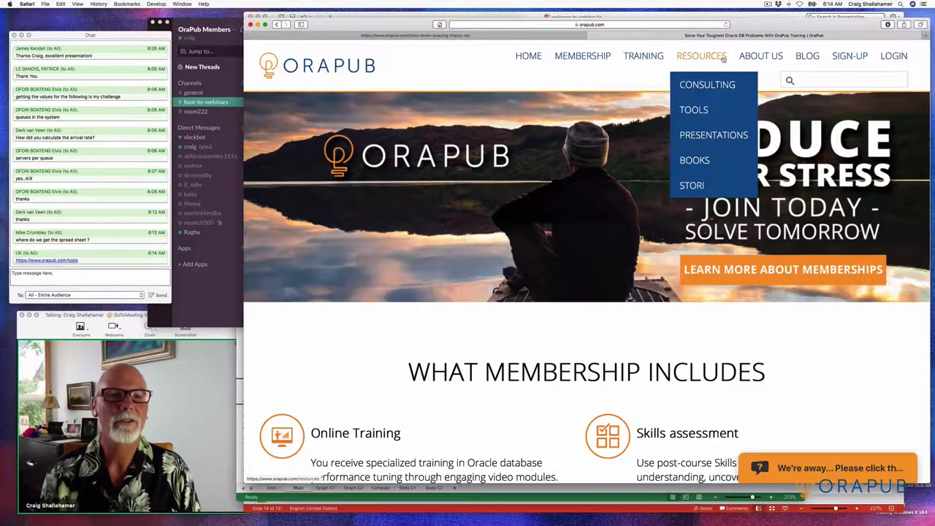
click(694, 111)
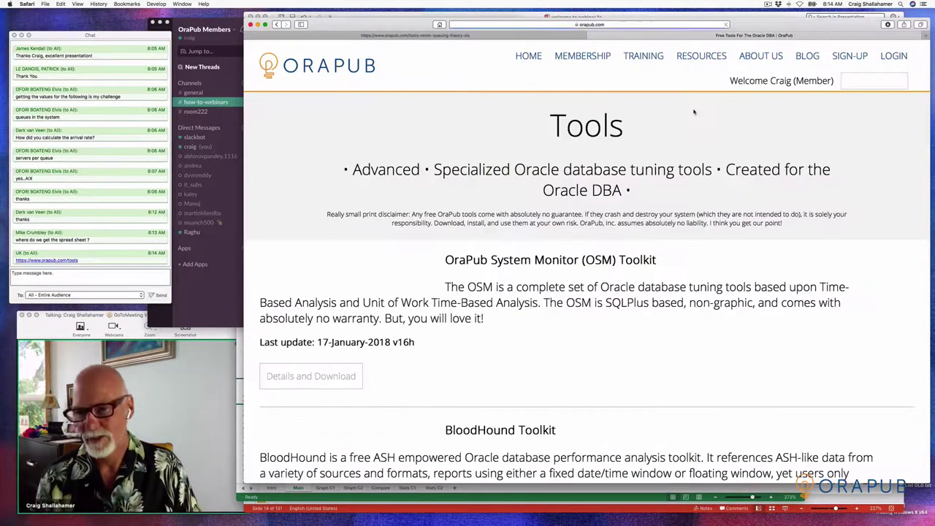
click(610, 25)
key(super+c)
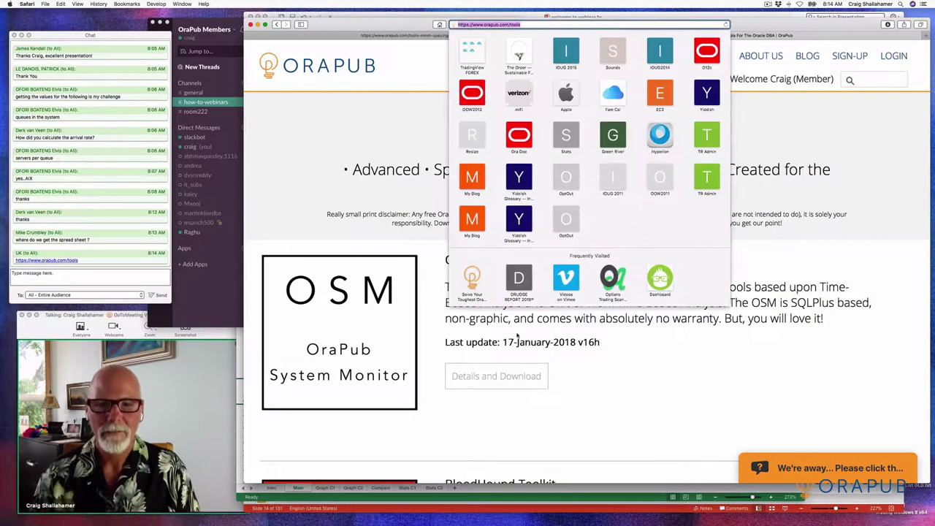
click(428, 287)
Step: Open the QxM/M/m Queuing Theory Analysis Spreadsheet details page, then return to the Queue3d workbook
scroll(512, 306, down, 8)
scroll(520, 316, down, 10)
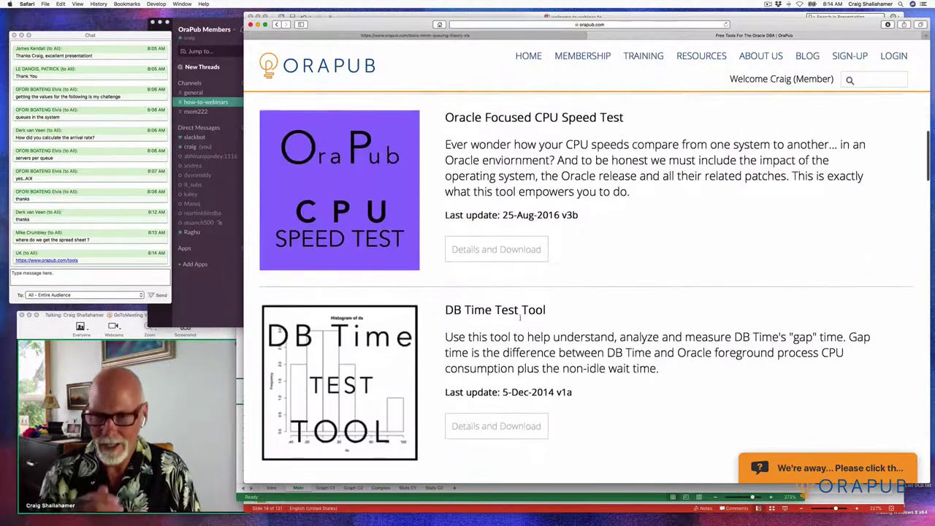
scroll(520, 316, down, 10)
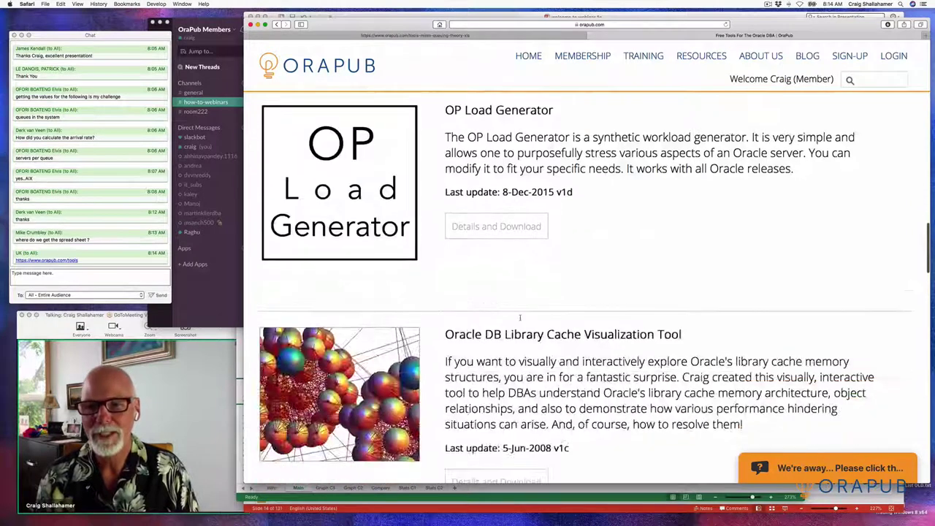
scroll(520, 316, down, 1)
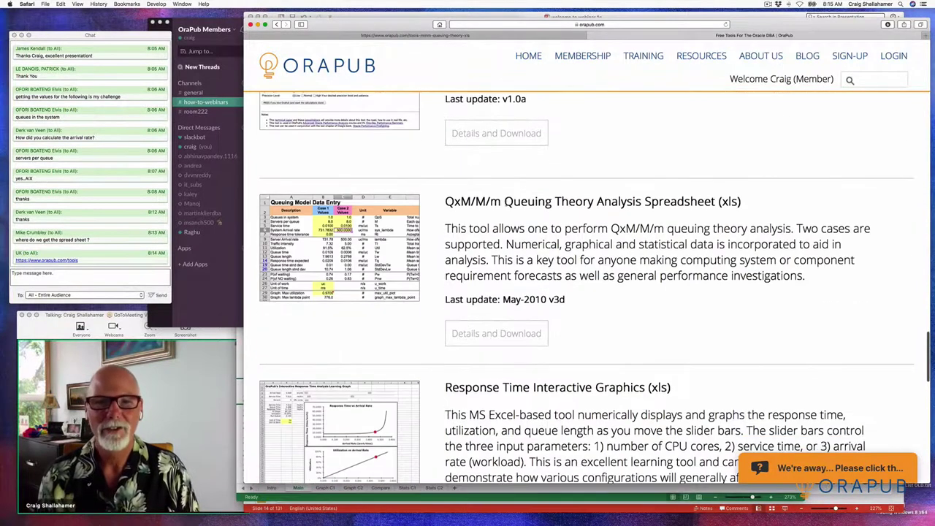
drag(504, 202, 697, 202)
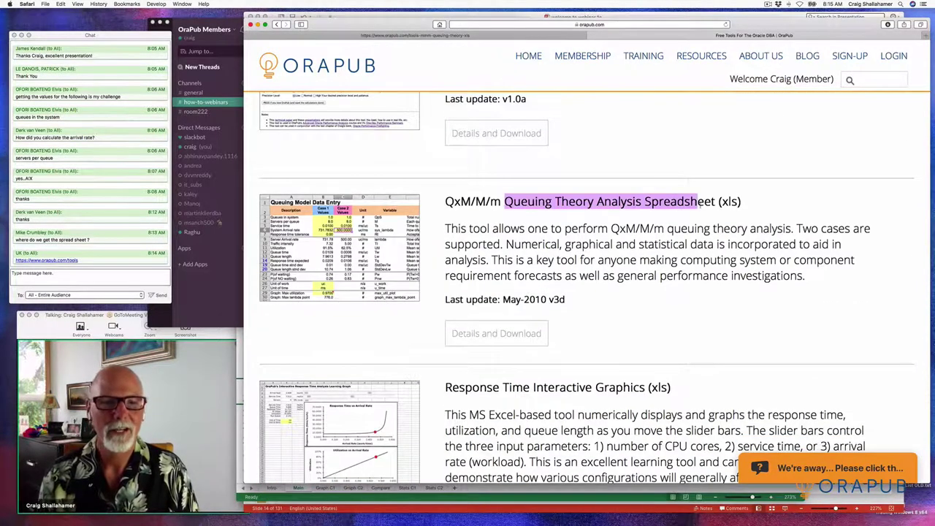
click(500, 335)
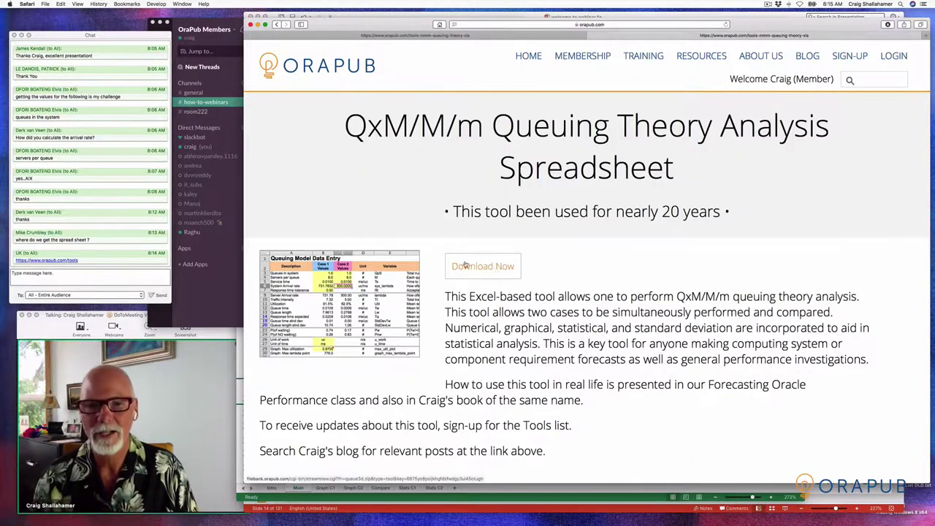
scroll(380, 341, down, 2)
scroll(380, 341, down, 5)
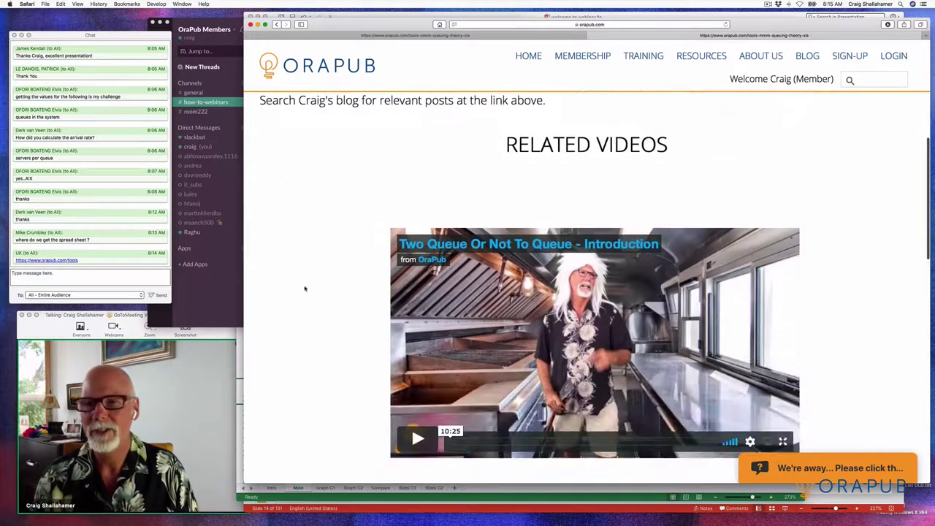
click(239, 343)
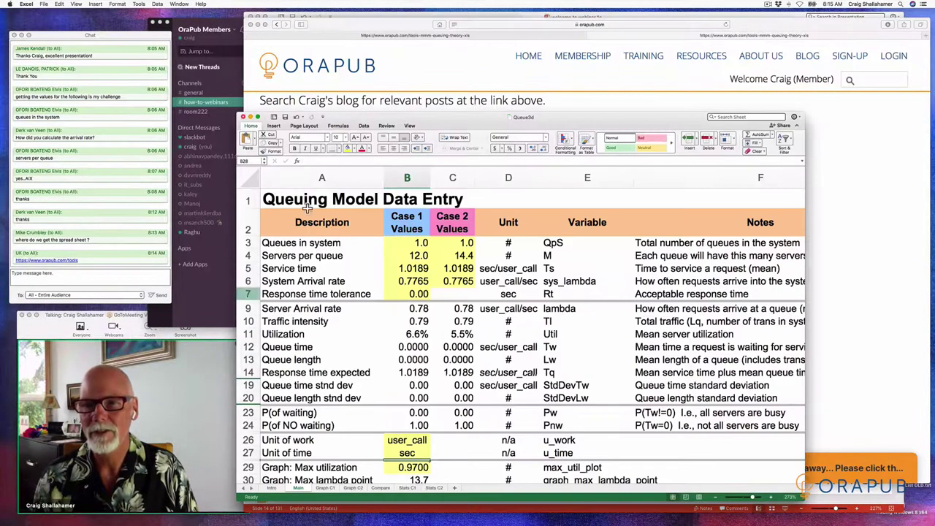
Step: Paste the OraPub Tools URL and the queuing spreadsheet page URL into the typing-log notes
key(ctrl+Up)
click(378, 168)
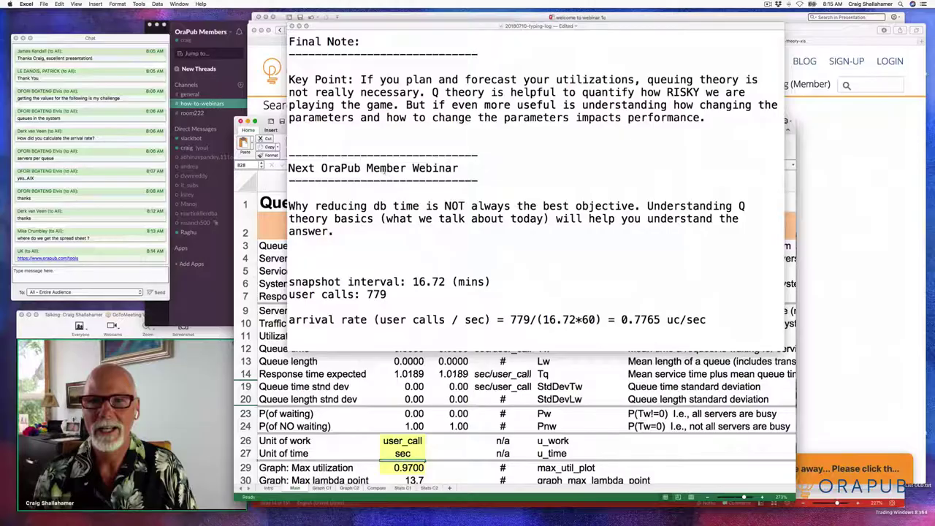
scroll(322, 294, down, 1)
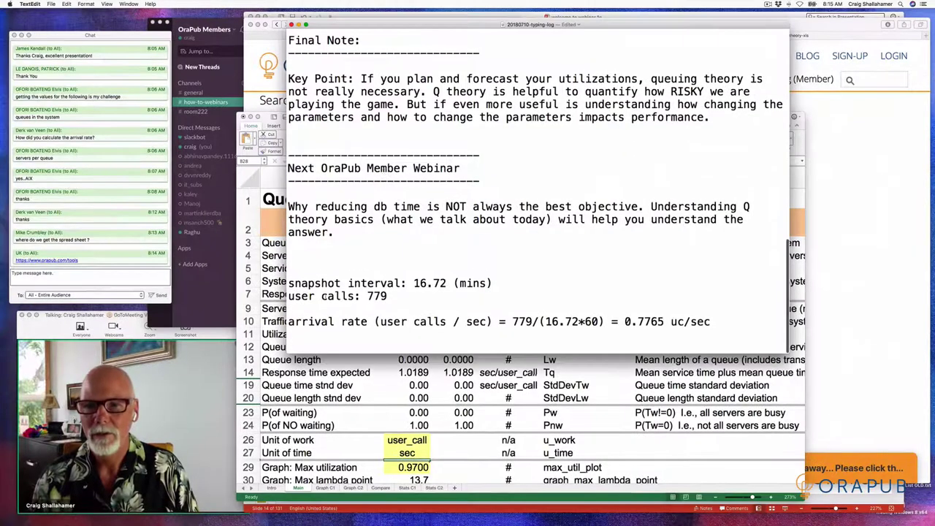
scroll(324, 295, down, 2)
key(super+v)
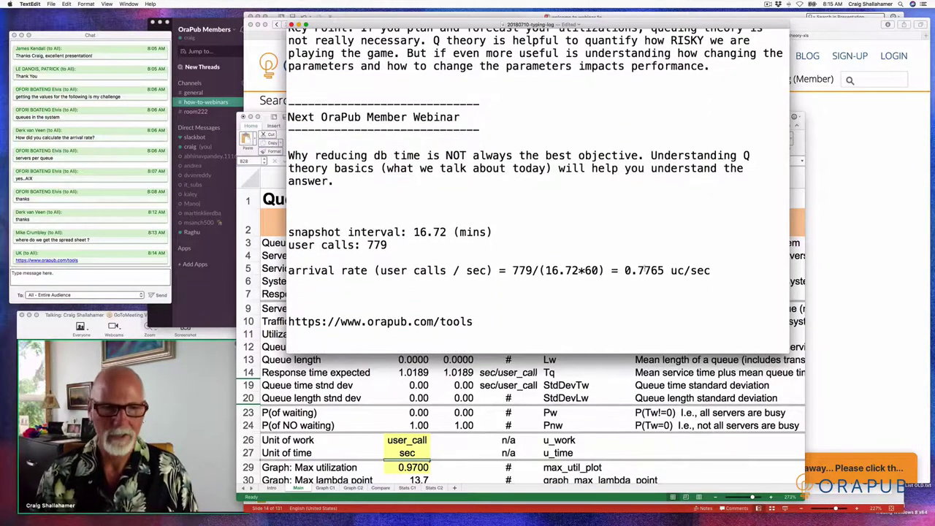
click(827, 254)
click(589, 26)
key(super+c)
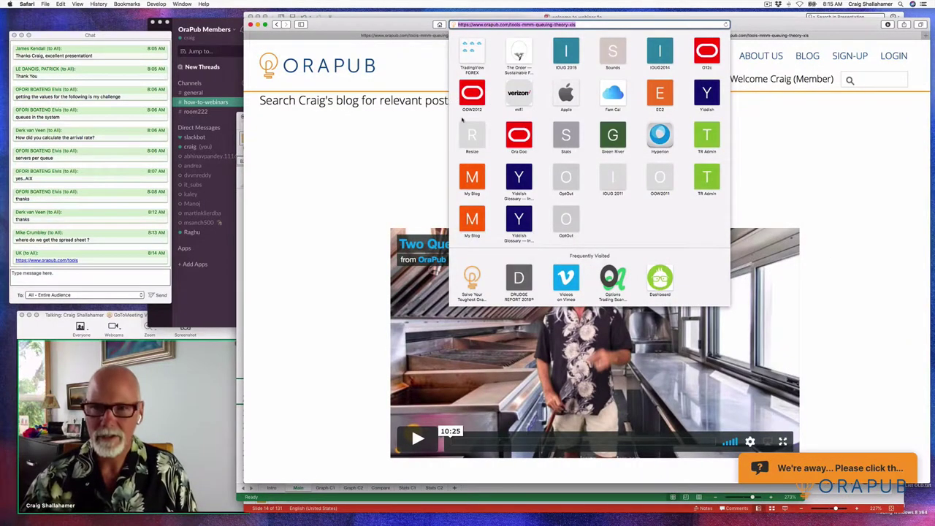
key(ctrl+Up)
click(395, 303)
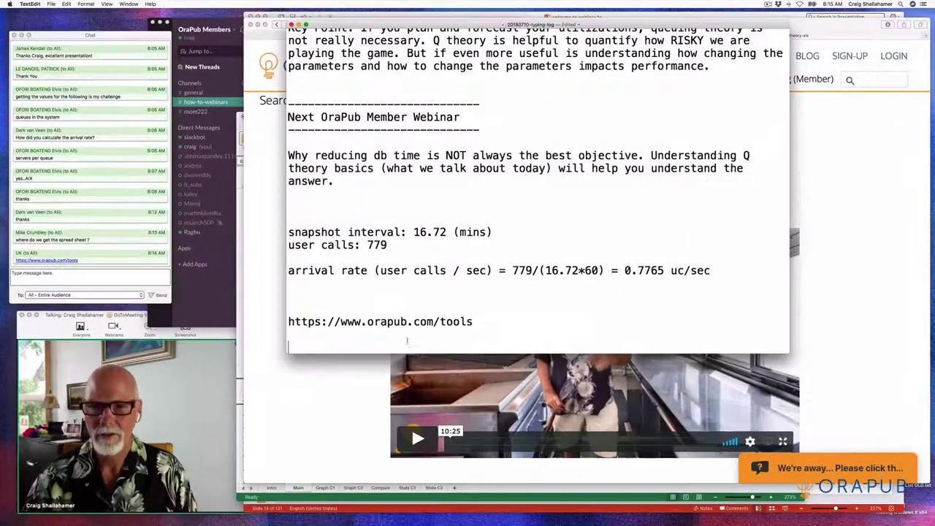
key(super+v)
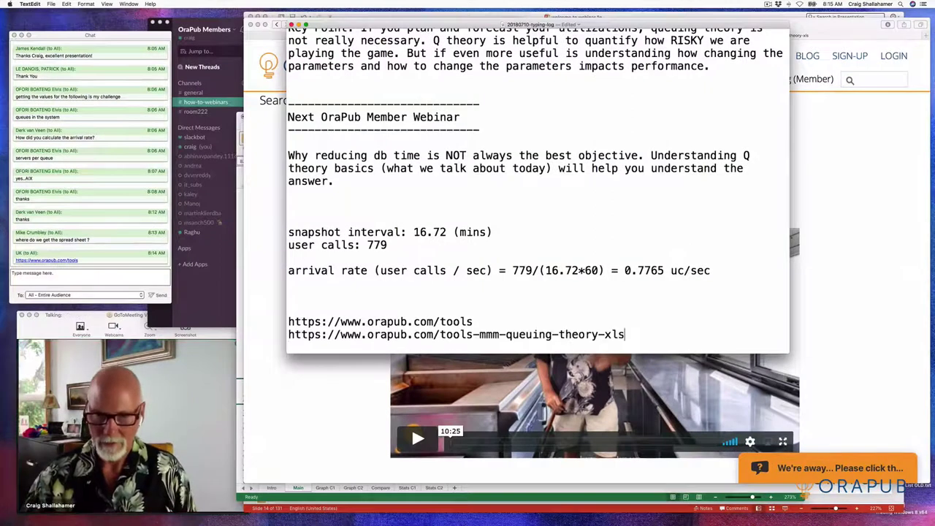
Step: Add 'Where to get the tool:' with the path 'orapub.com > Tools > Queuing Theory XLS' above the URLs
key(Up)
key(Up)
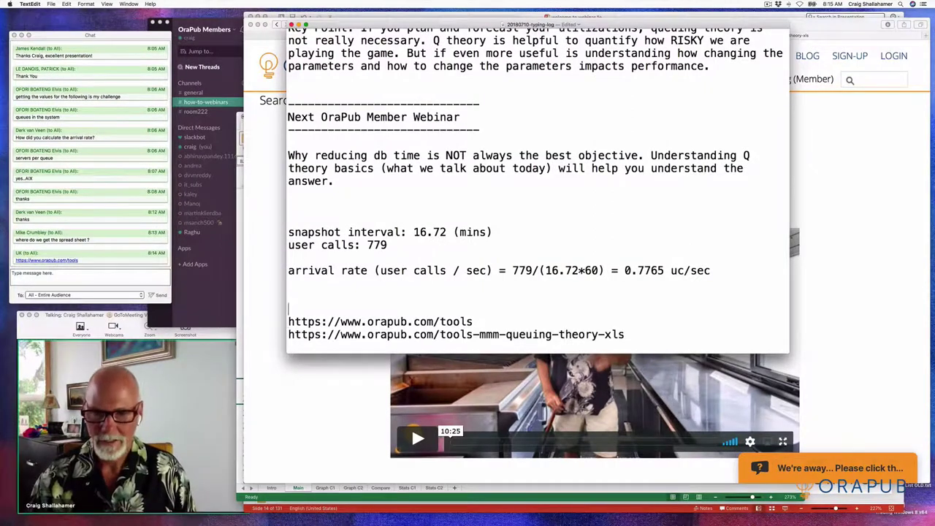
key(Return)
text(How to)
key(BackSpace)
key(BackSpace)
key(BackSpace)
key(BackSpace)
key(BackSpace)
key(BackSpace)
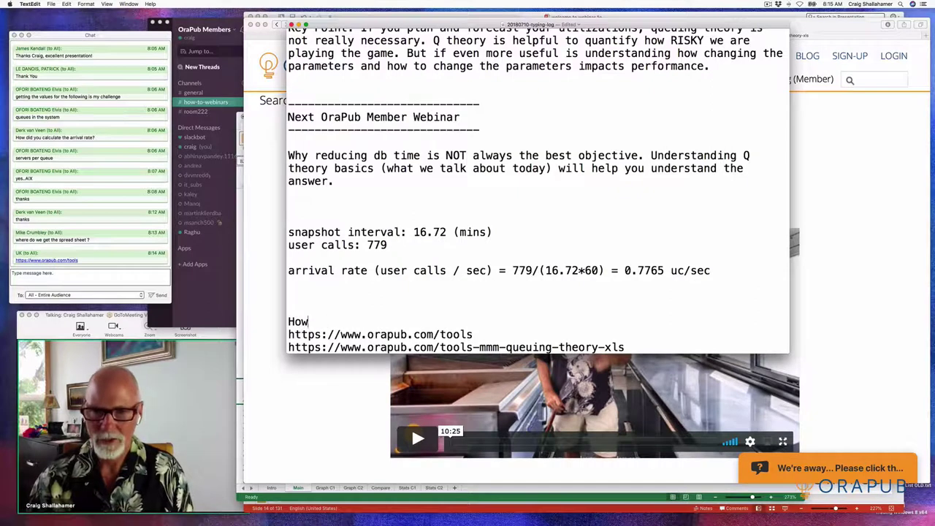
text(Where to g)
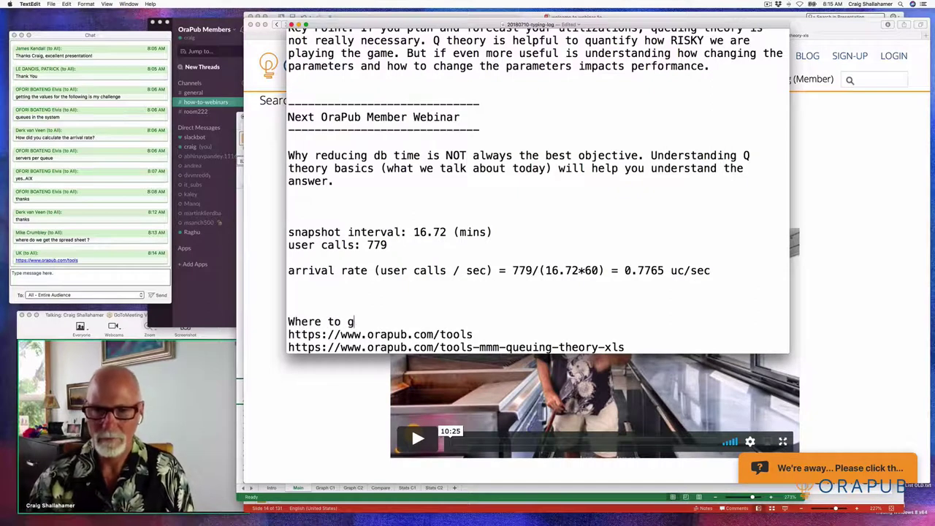
text(et the tool:)
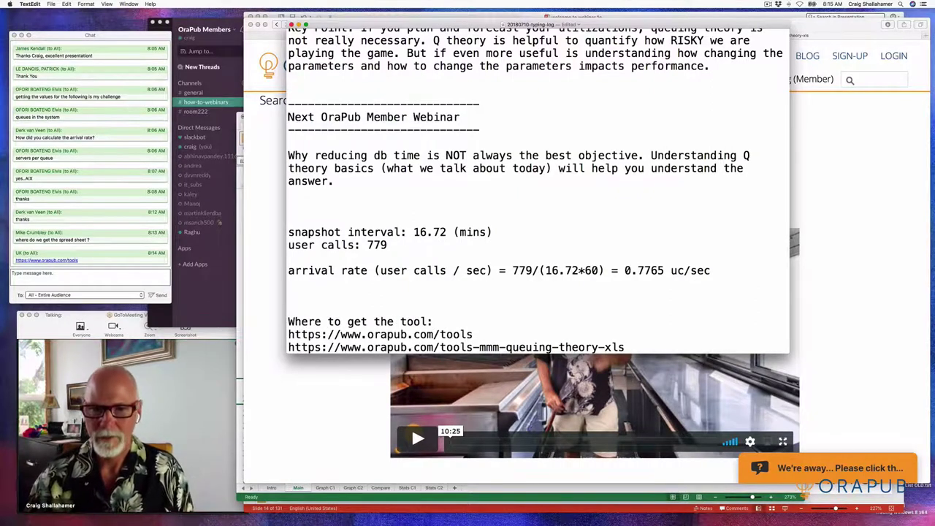
key(Return)
text(orapub.co)
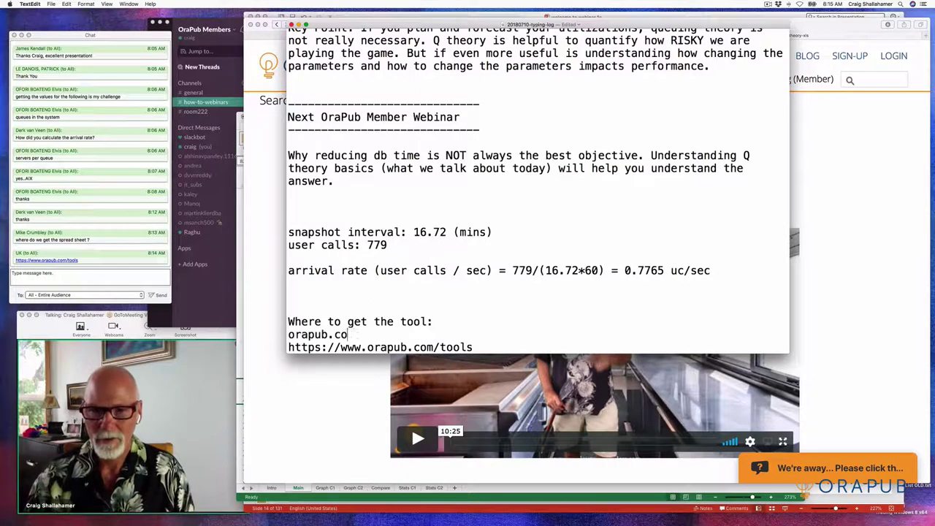
text(m > Tools >)
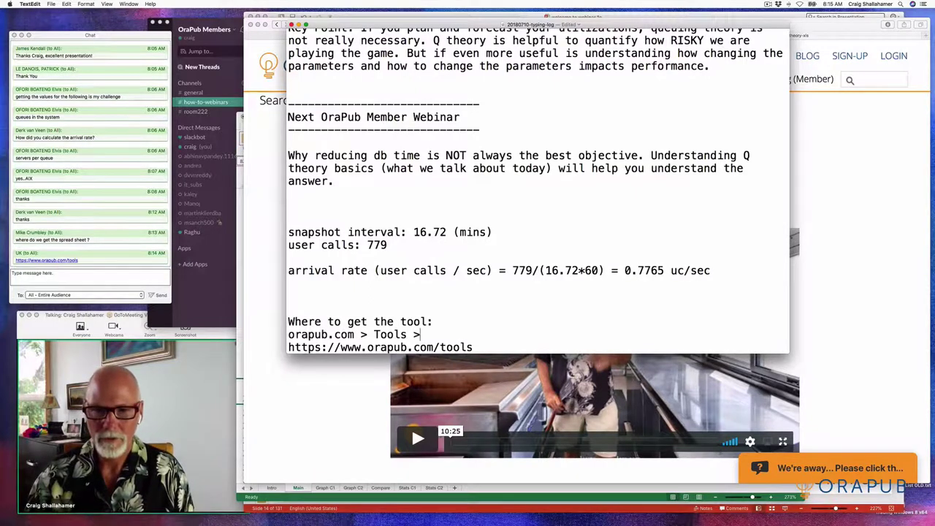
scroll(538, 192, down, 3)
text(Queuing Th)
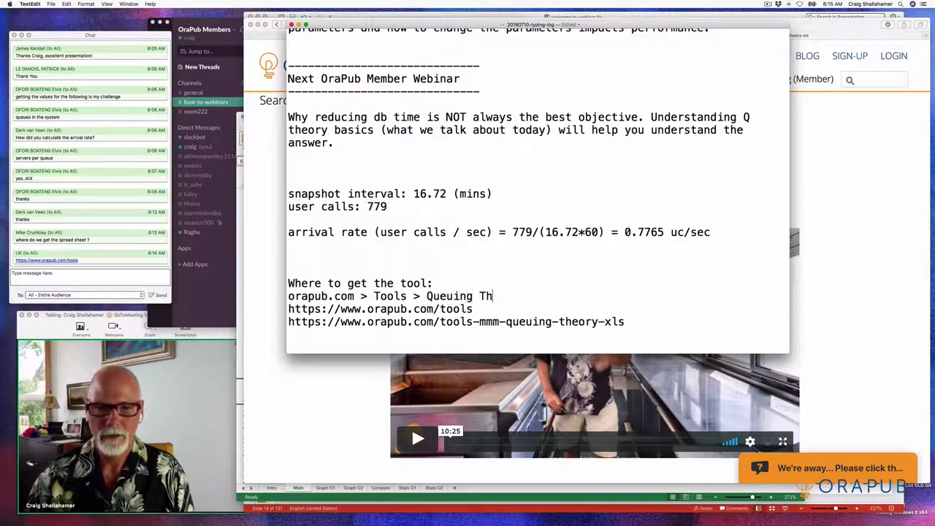
text(eory XLS)
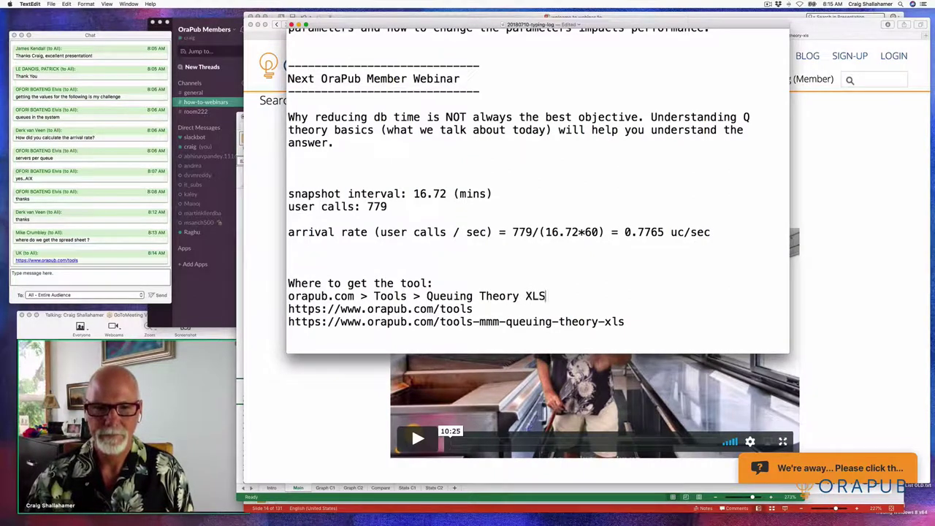
key(Return)
Step: Indent the URLs, make the heading 'Q: Where to get the tool?', and save the notes
key(Down)
key(Down)
key(Left)
key(Left)
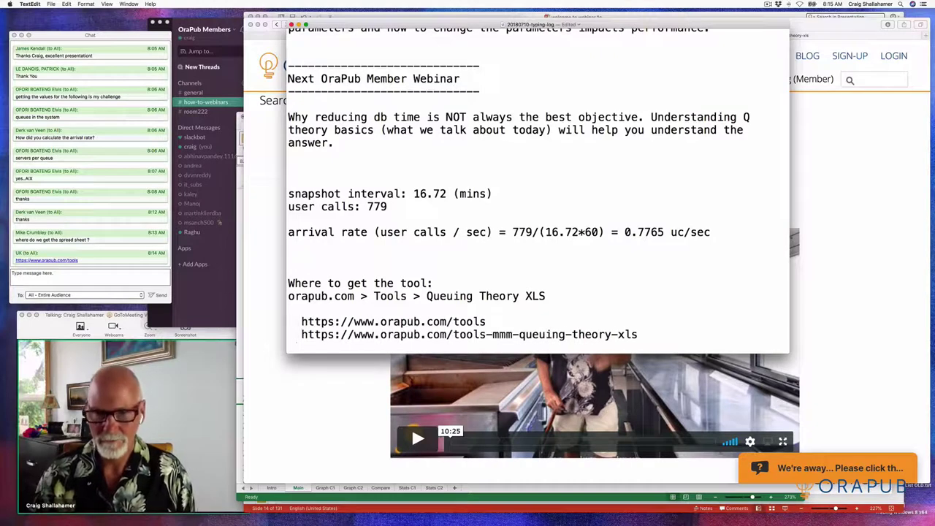
key(BackSpace)
text(?)
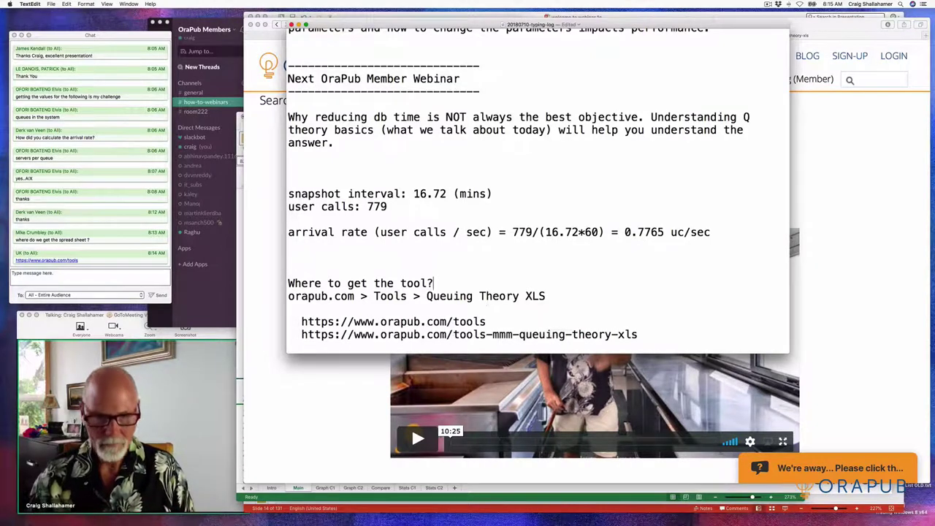
key(Return)
key(Up)
text(Q:)
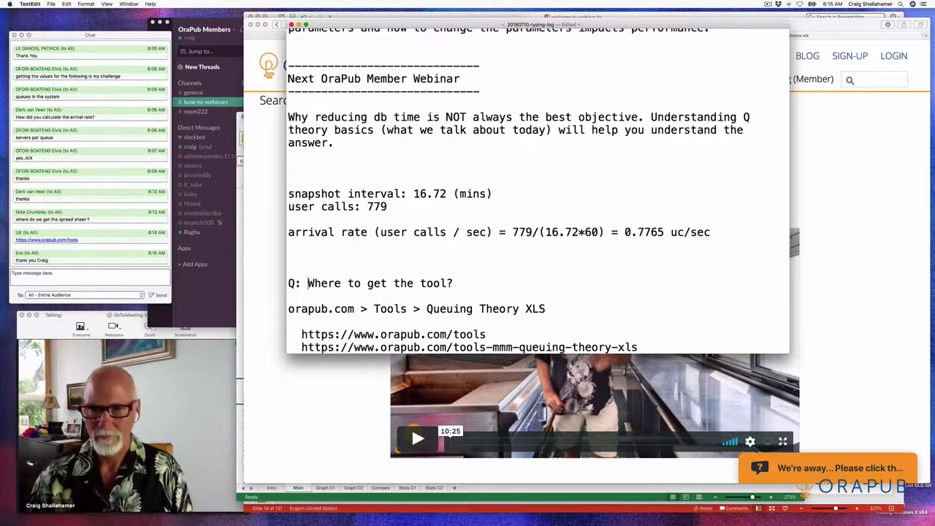
key(super+s)
scroll(538, 192, down, 2)
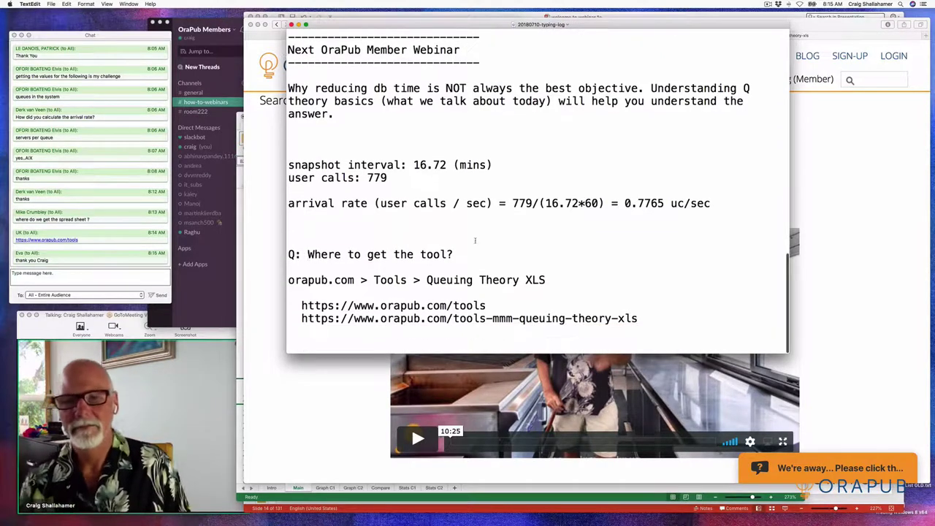
Step: Copy the /tools-mmm-queuing-theory-xls URL line and send it to all attendees in the webinar chat
double_click(454, 322)
click(452, 321)
double_click(454, 322)
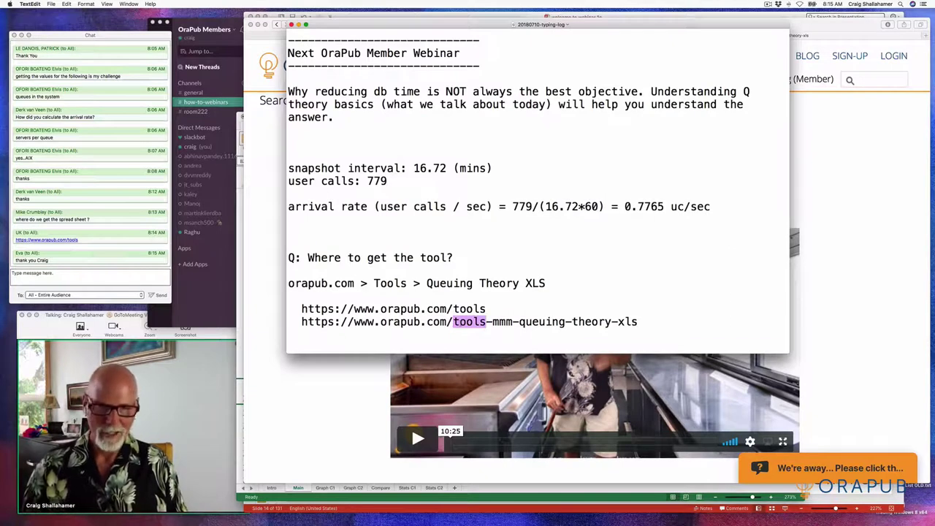
triple_click(454, 322)
key(super+c)
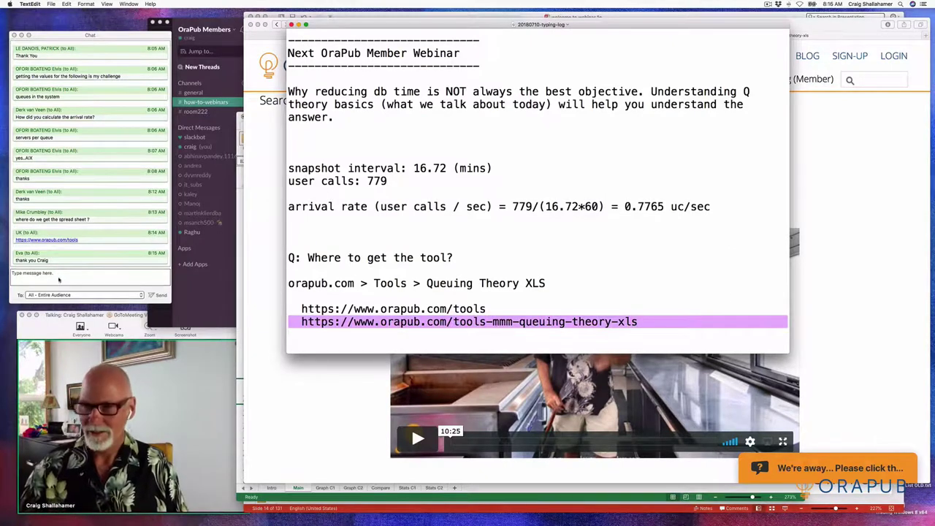
click(55, 277)
key(super+v)
key(Return)
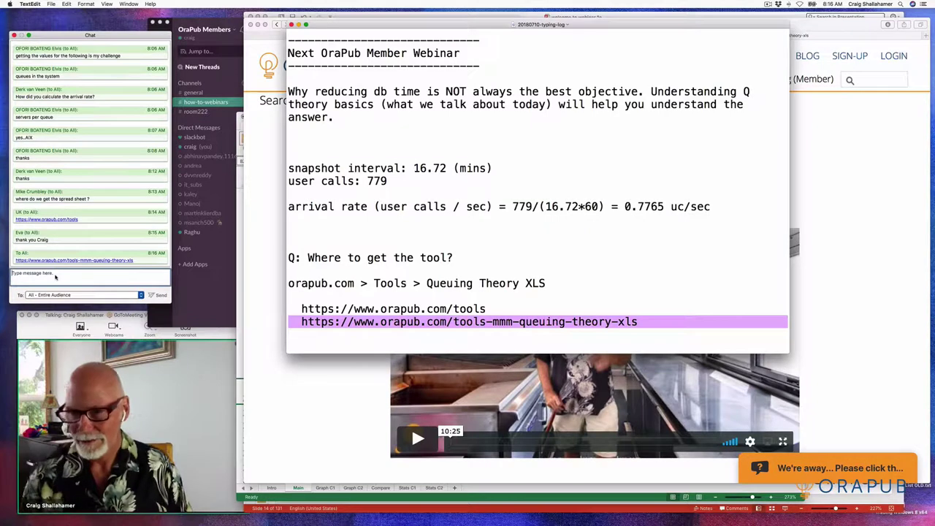
click(394, 296)
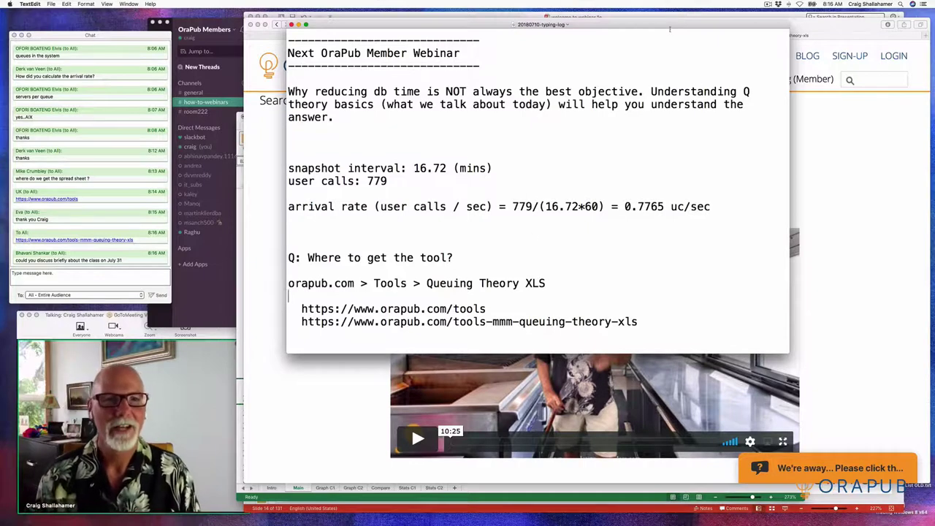
Step: Move the notes aside and open OraPub's Live Virtual Classes page from the Training menu
drag(669, 30, 567, 201)
click(828, 154)
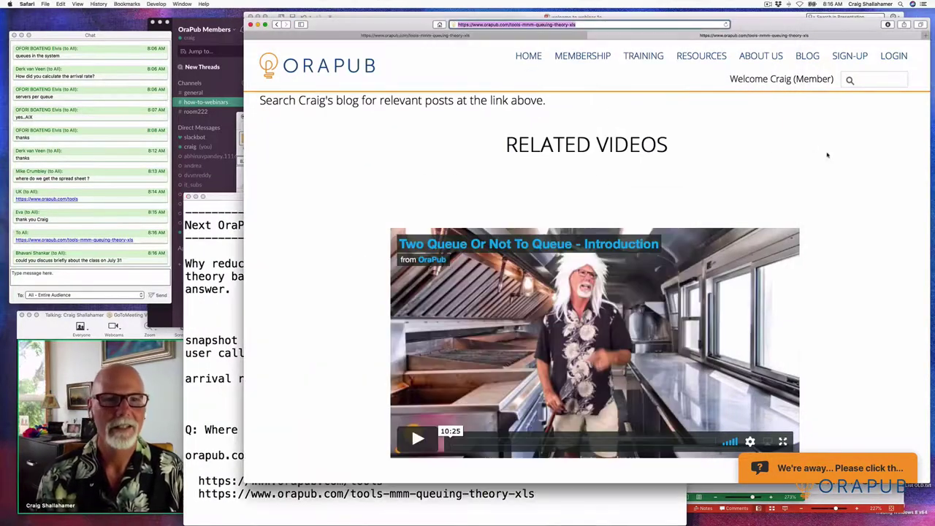
mouse_move(643, 57)
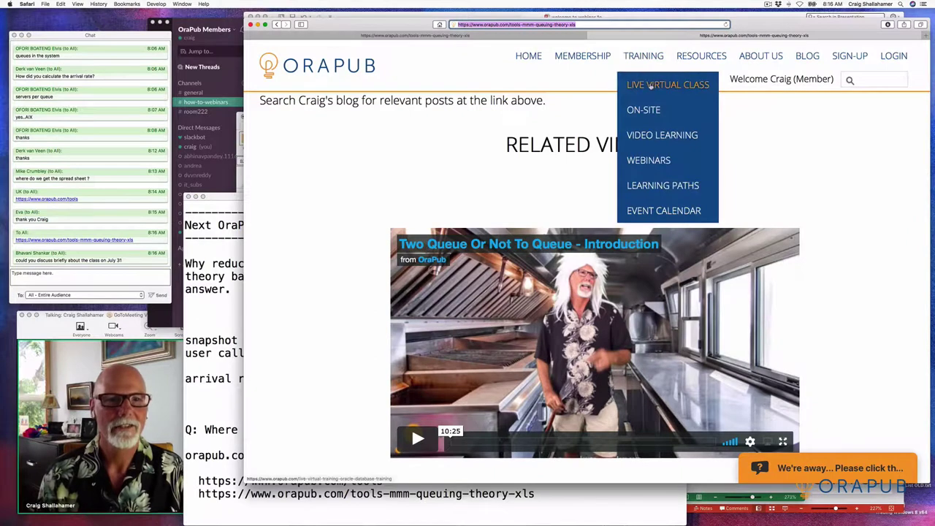
click(650, 86)
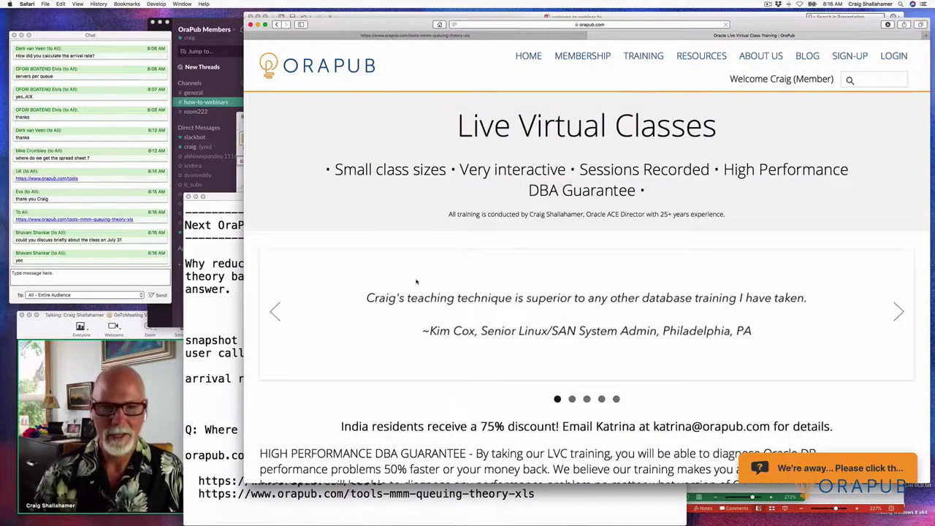
scroll(436, 269, down, 5)
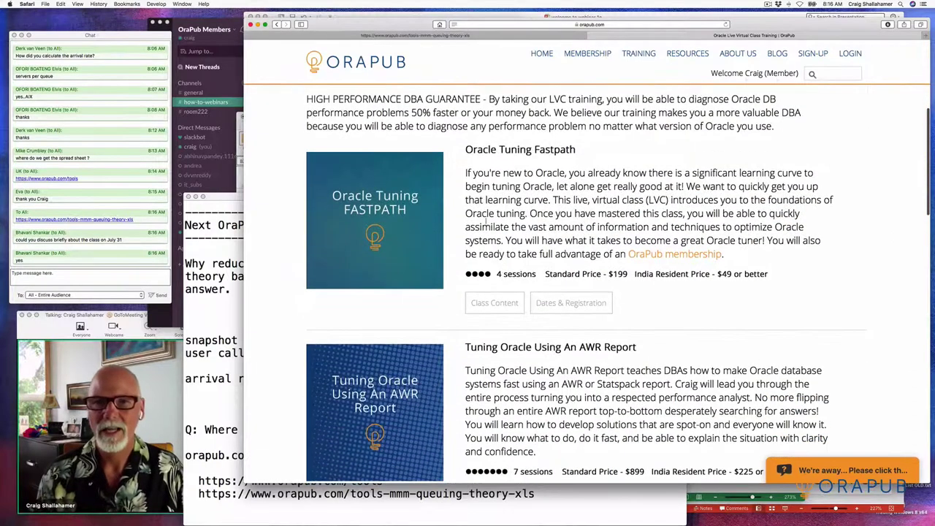
Step: Open the Oracle Tuning Fastpath class page and highlight its 4 sessions and Standard Price $199
click(488, 304)
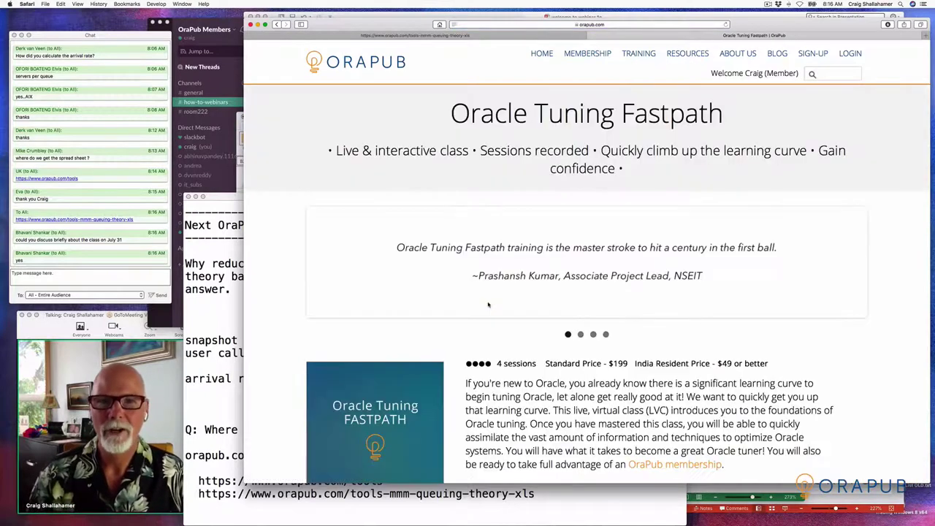
scroll(562, 318, down, 5)
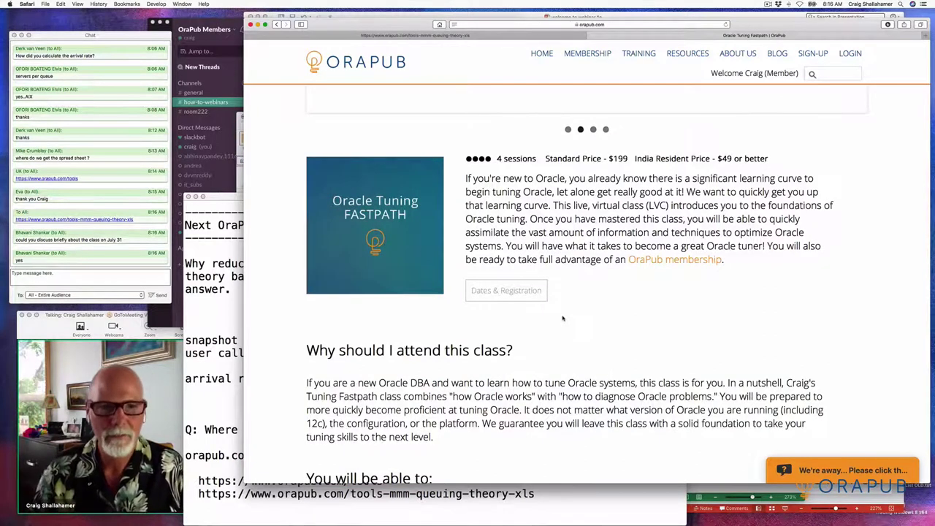
scroll(580, 297, down, 1)
scroll(580, 295, up, 1)
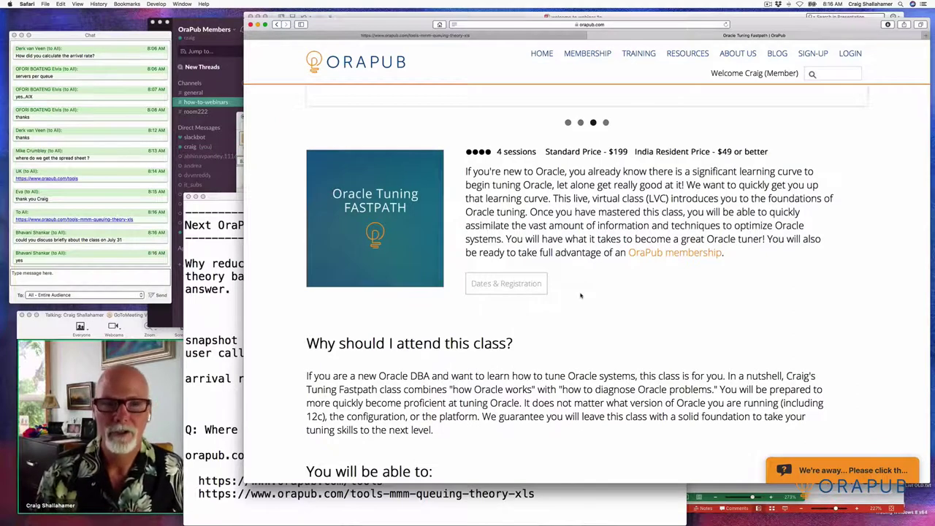
mouse_move(635, 57)
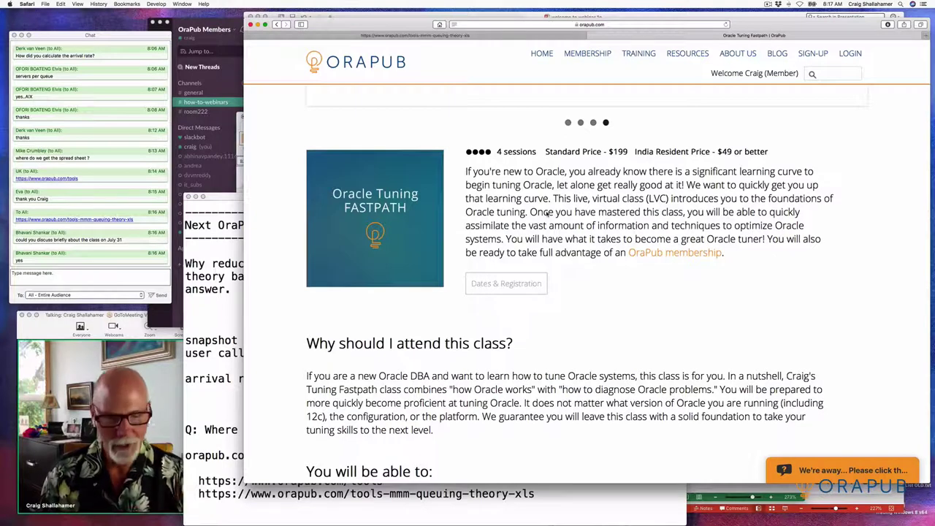
drag(629, 151, 608, 151)
drag(544, 152, 629, 151)
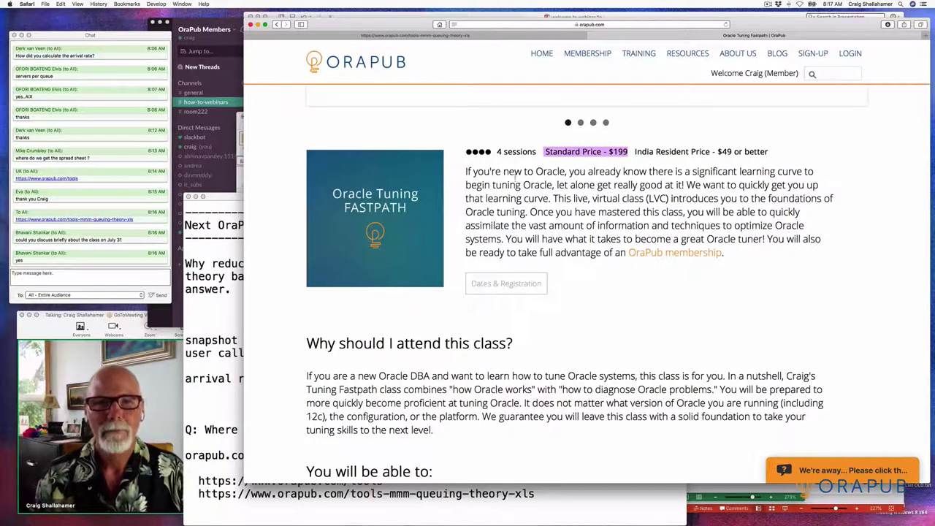
drag(496, 151, 537, 151)
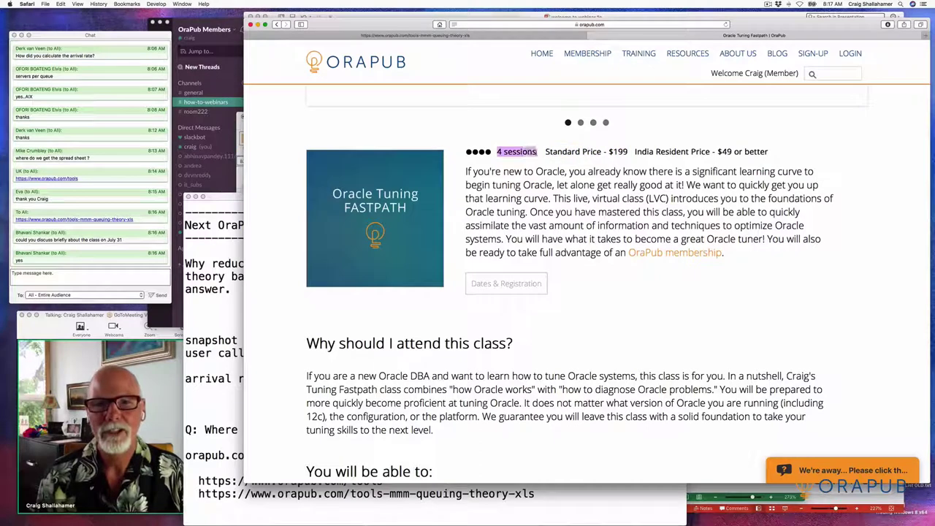
click(537, 151)
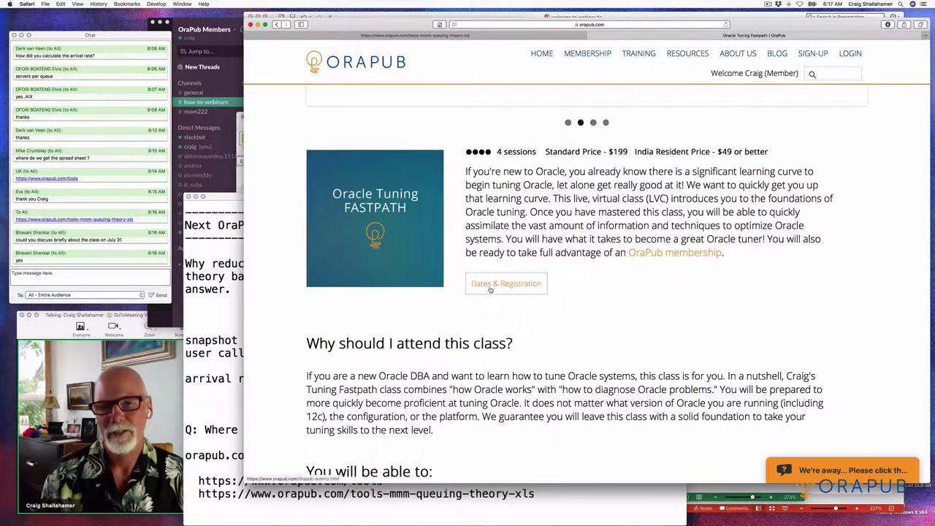
scroll(488, 294, down, 5)
scroll(488, 299, down, 2)
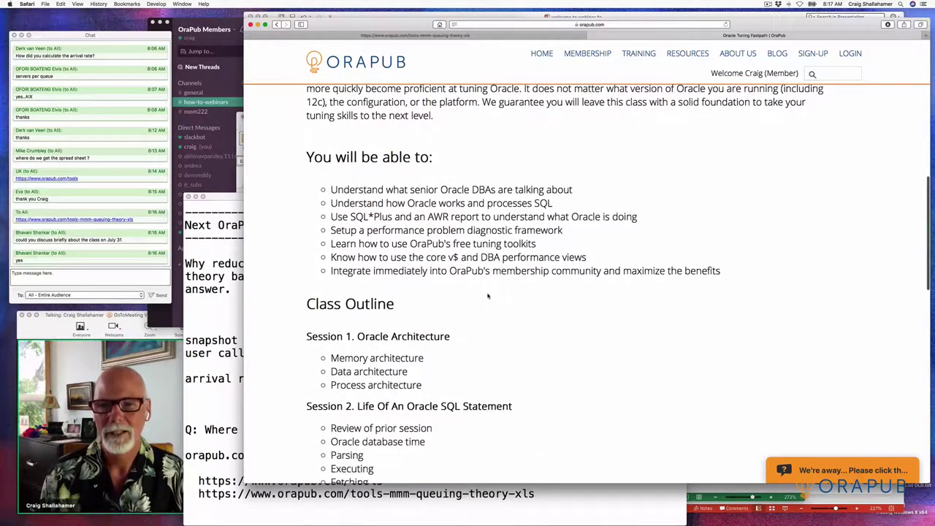
scroll(488, 296, down, 4)
scroll(536, 326, down, 7)
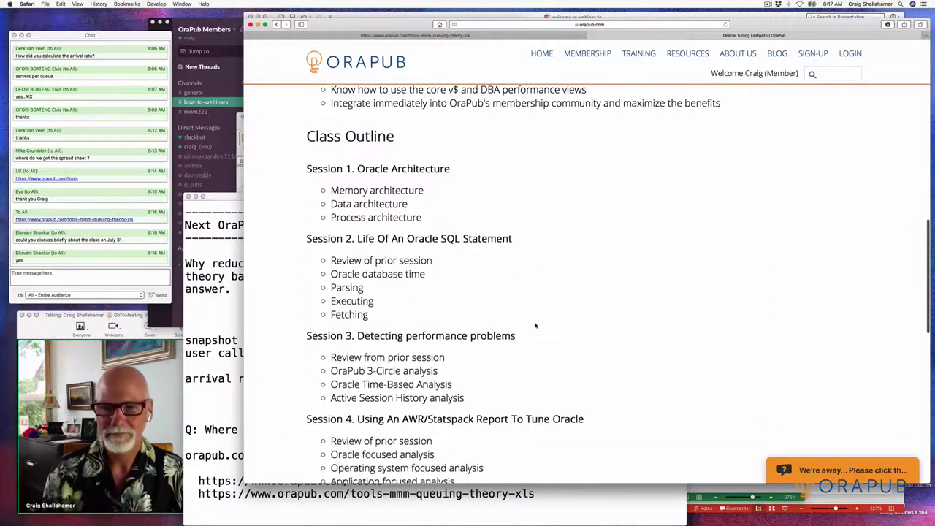
scroll(535, 326, down, 5)
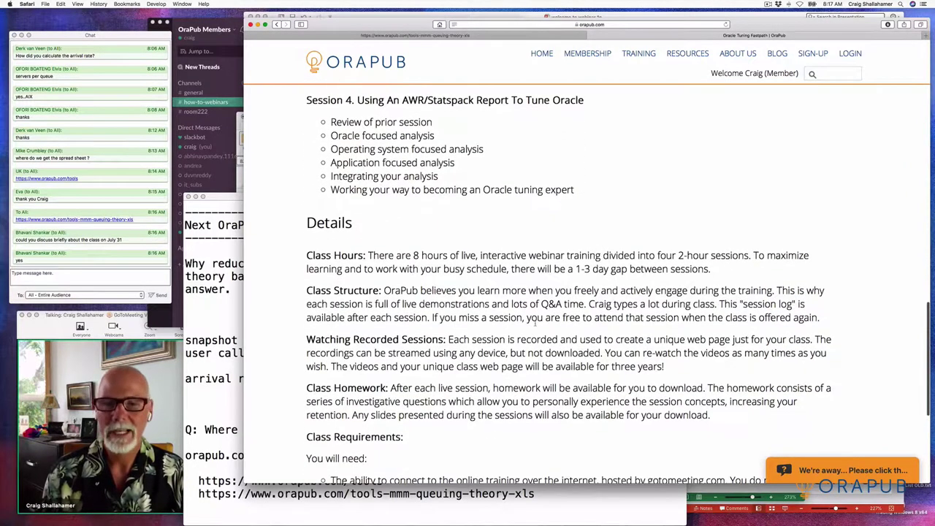
scroll(536, 326, up, 3)
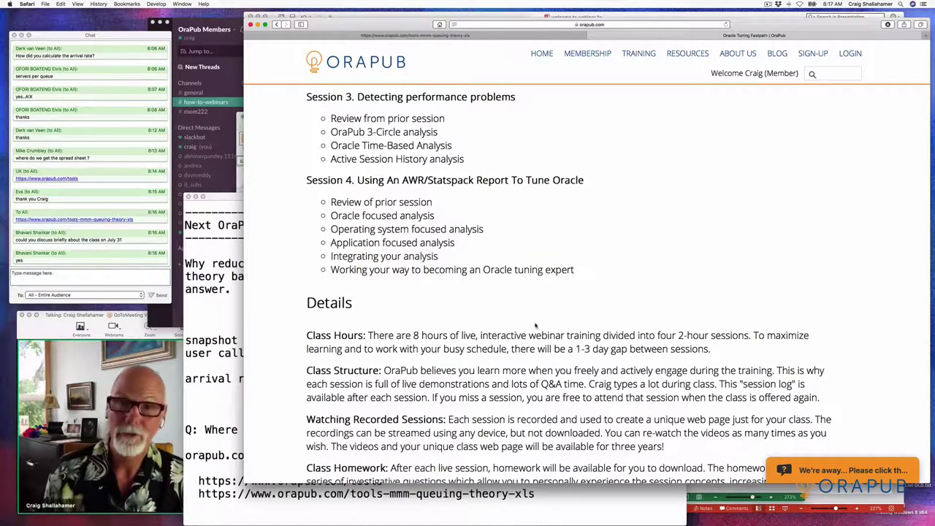
scroll(535, 326, up, 9)
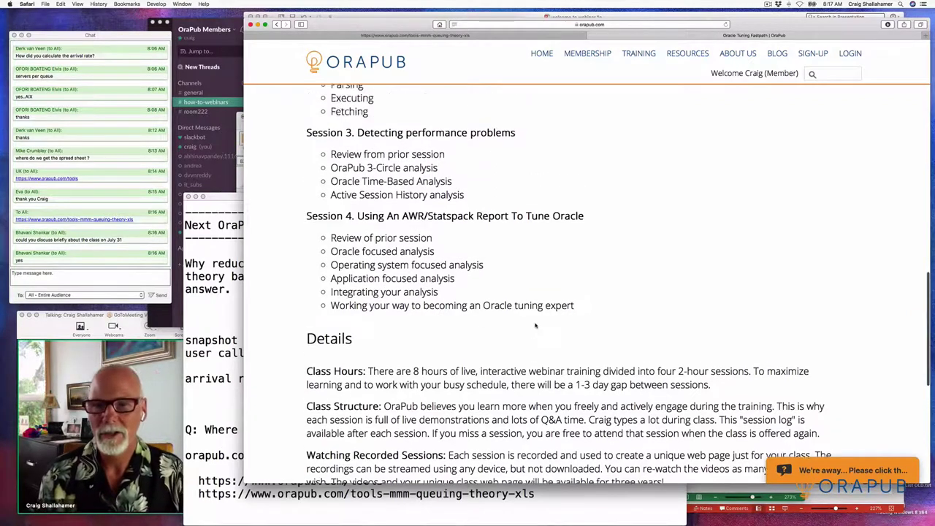
scroll(536, 326, up, 15)
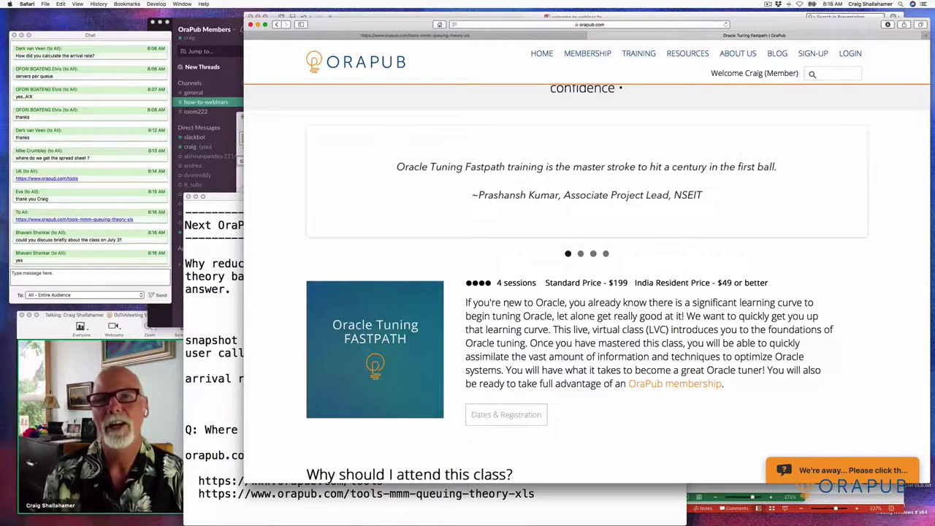
scroll(506, 304, up, 2)
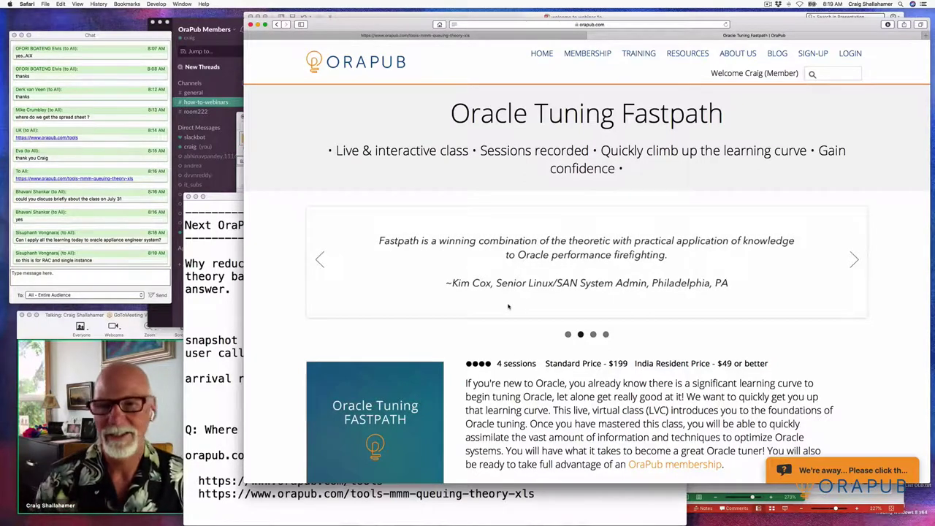
scroll(522, 343, down, 2)
scroll(533, 380, up, 2)
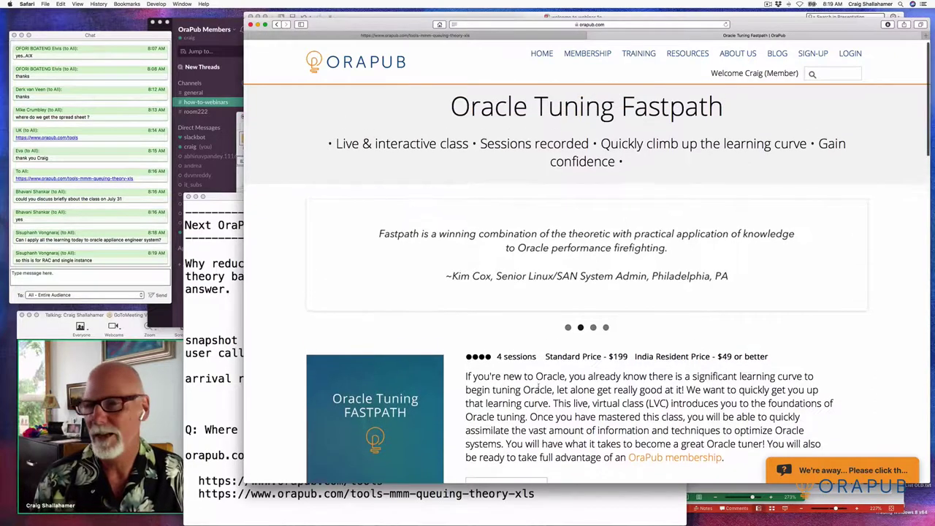